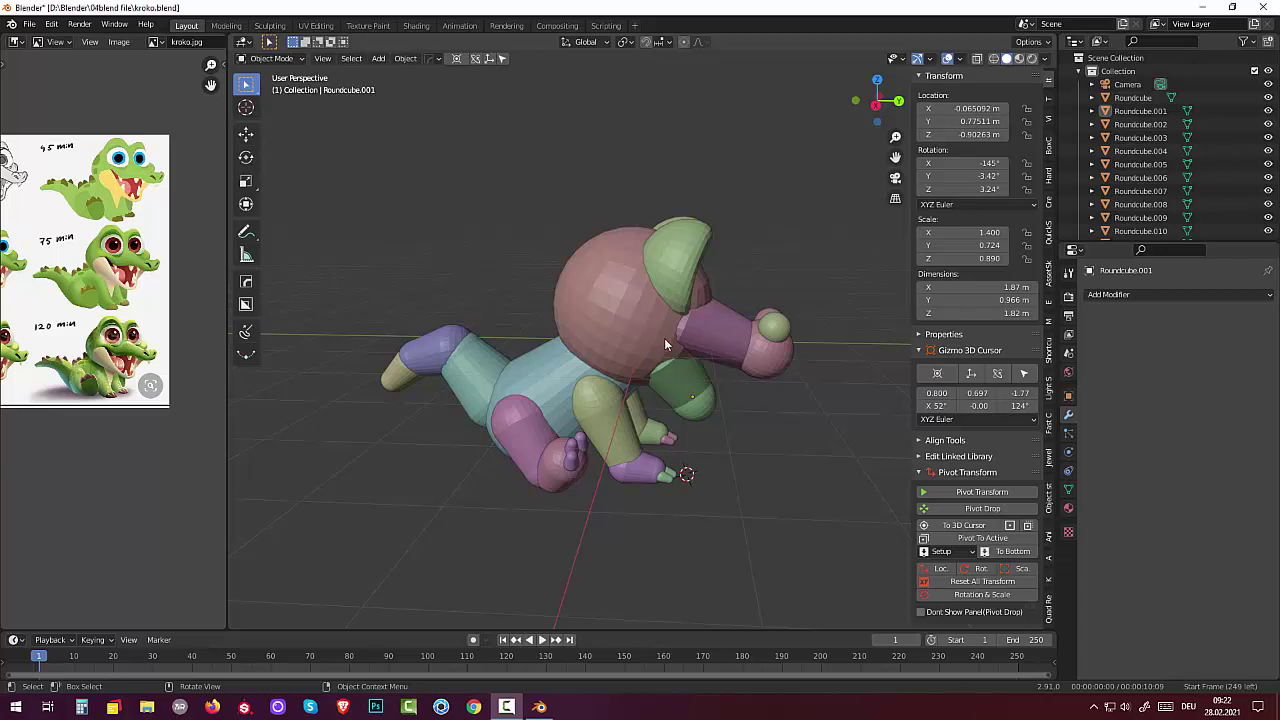
- Box-select every Roundcube part of the crocodile in Object Mode
{"action": "middle_click_drag", "start_coordinate": [664, 338], "coordinate": [685, 340]}
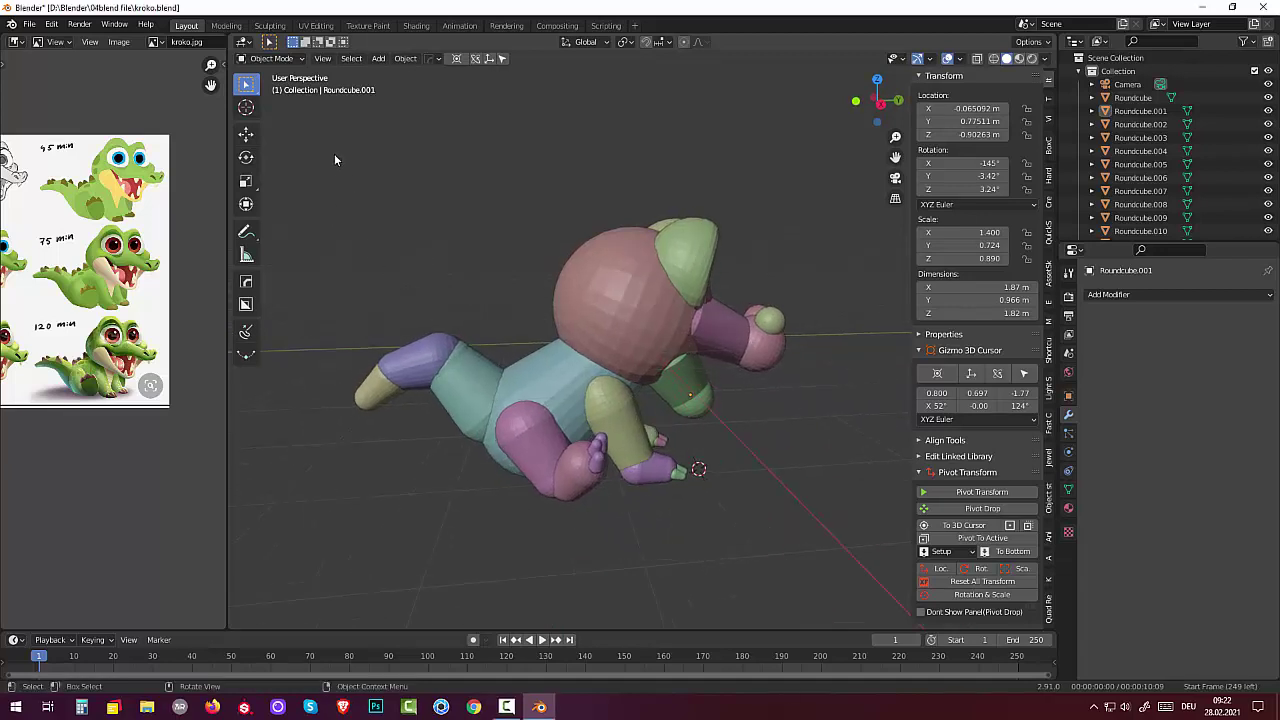
{"action": "left_click", "coordinate": [507, 707]}
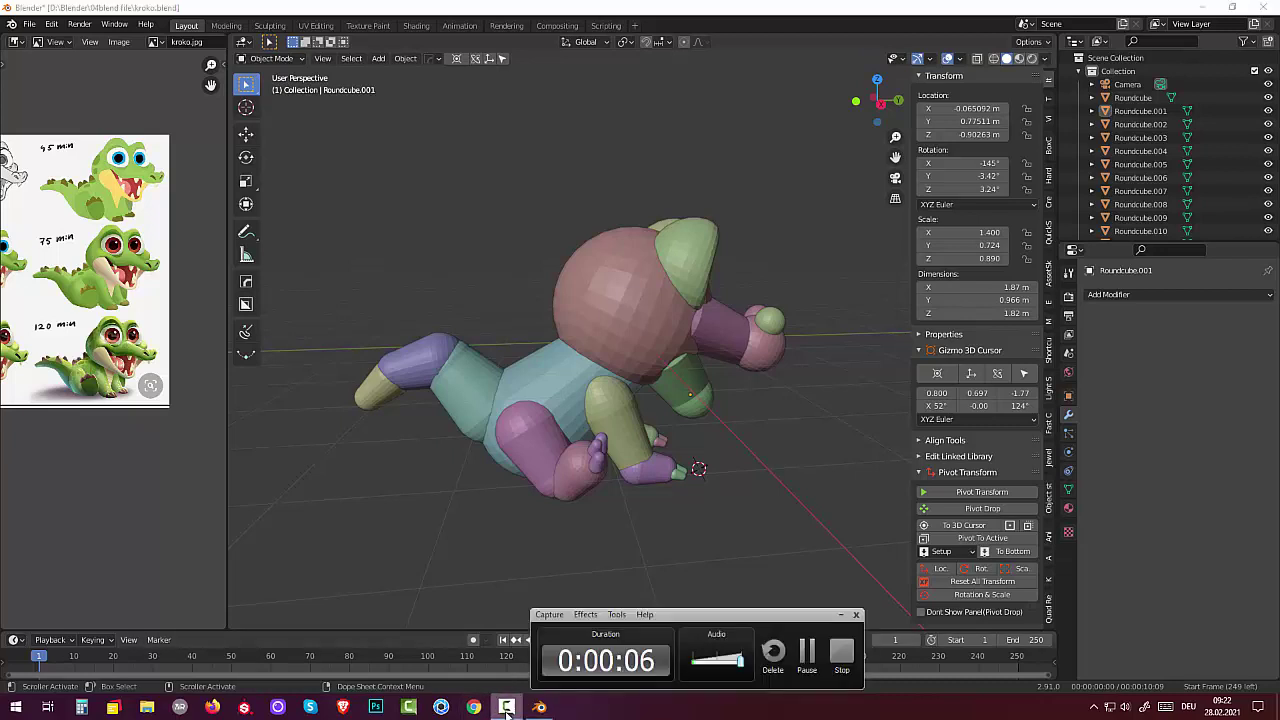
{"action": "left_click", "coordinate": [507, 707]}
{"action": "mouse_move", "coordinate": [330, 124]}
{"action": "left_mouse_down"}
{"action": "mouse_move", "coordinate": [451, 391]}
{"action": "mouse_move", "coordinate": [886, 629]}
{"action": "mouse_move", "coordinate": [856, 555]}
{"action": "left_mouse_up"}
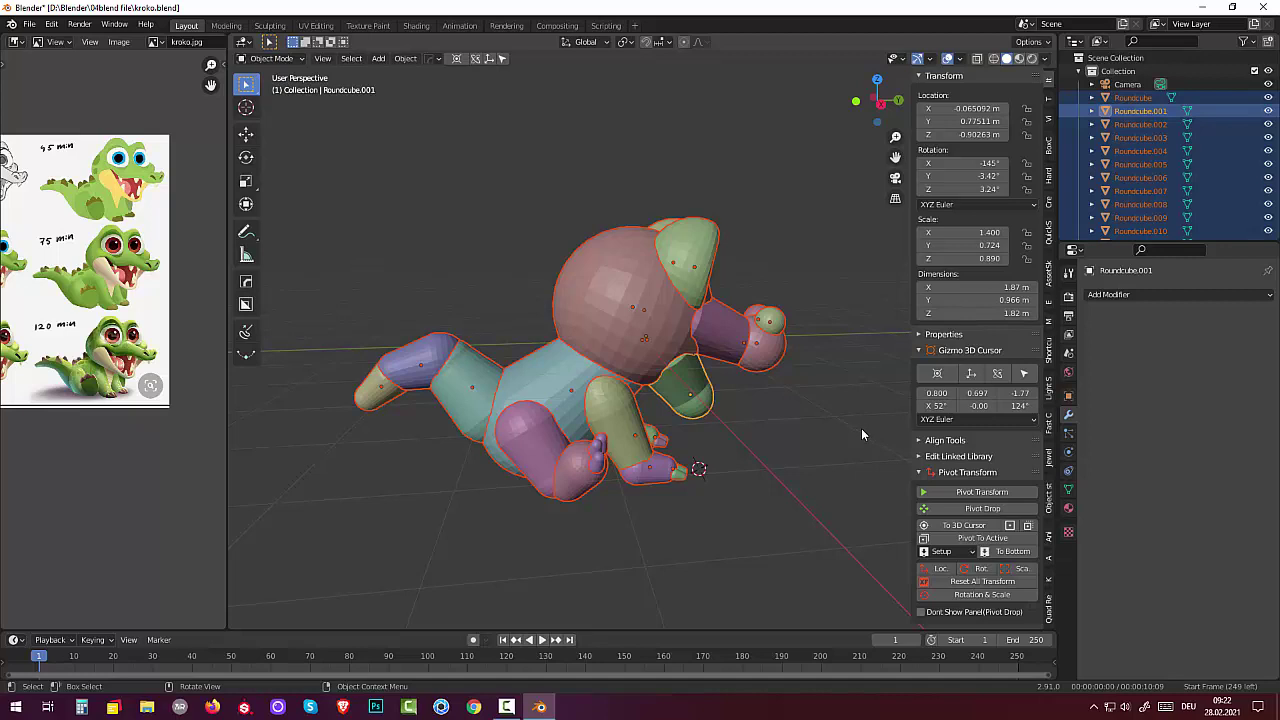
- Join the selected parts into one Roundcube.001 mesh and switch it to Sculpt Mode
{"action": "left_click", "coordinate": [275, 60]}
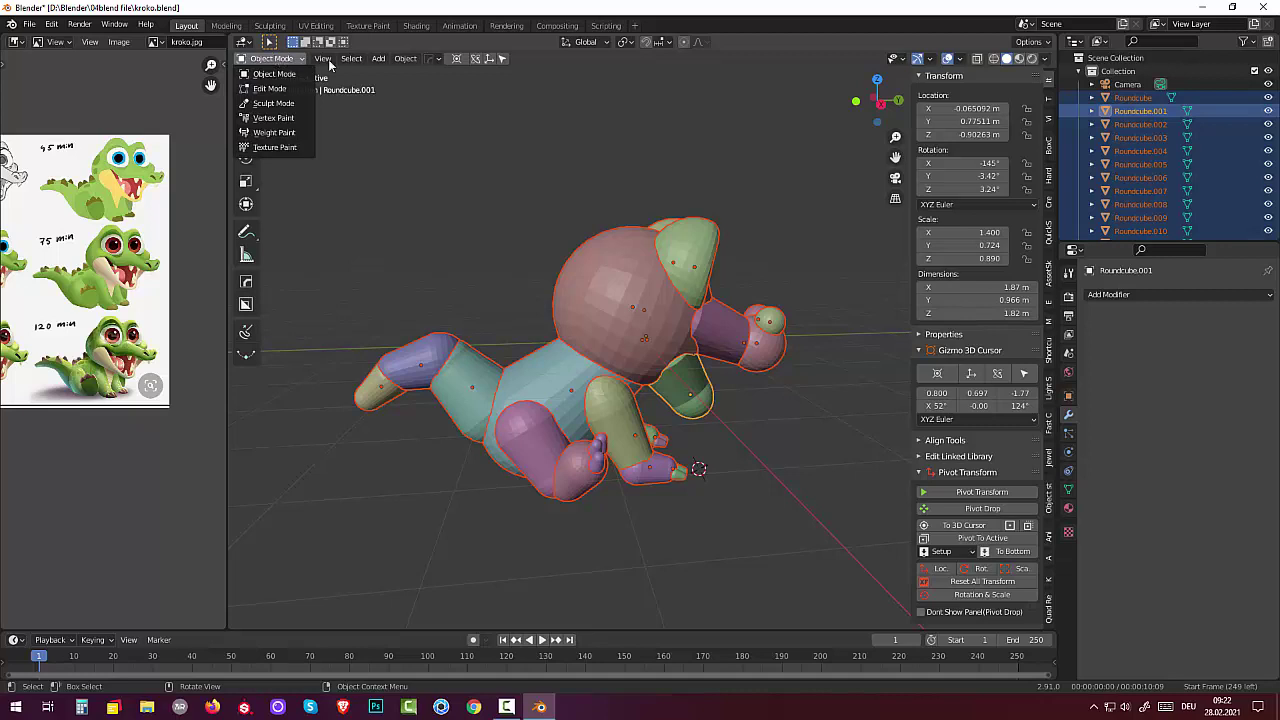
{"action": "left_click", "coordinate": [406, 60]}
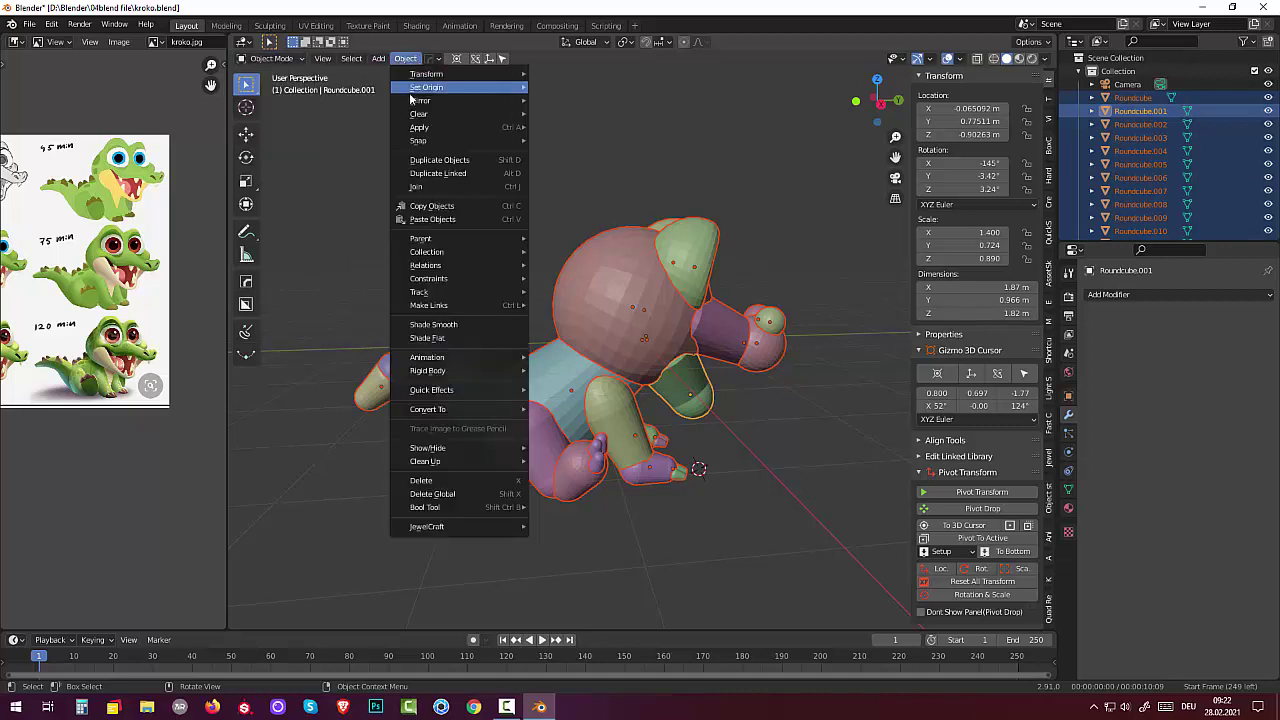
{"action": "left_click", "coordinate": [428, 189]}
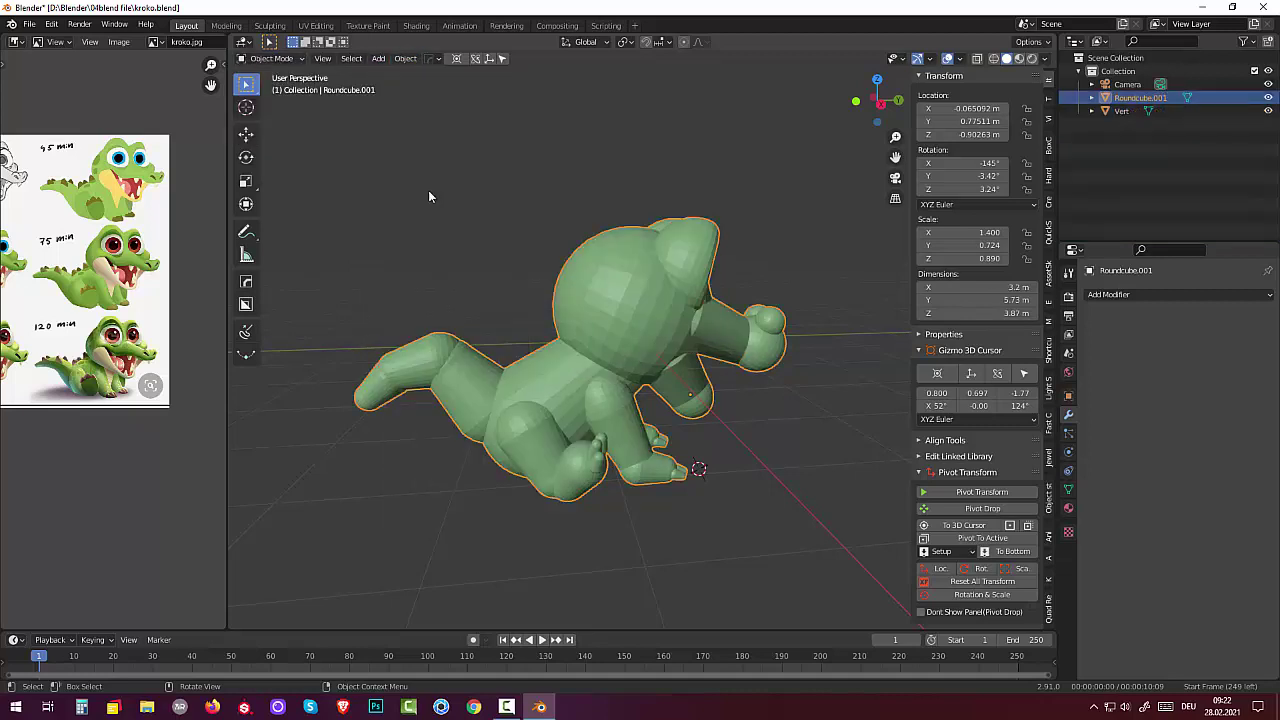
{"action": "left_click", "coordinate": [268, 60]}
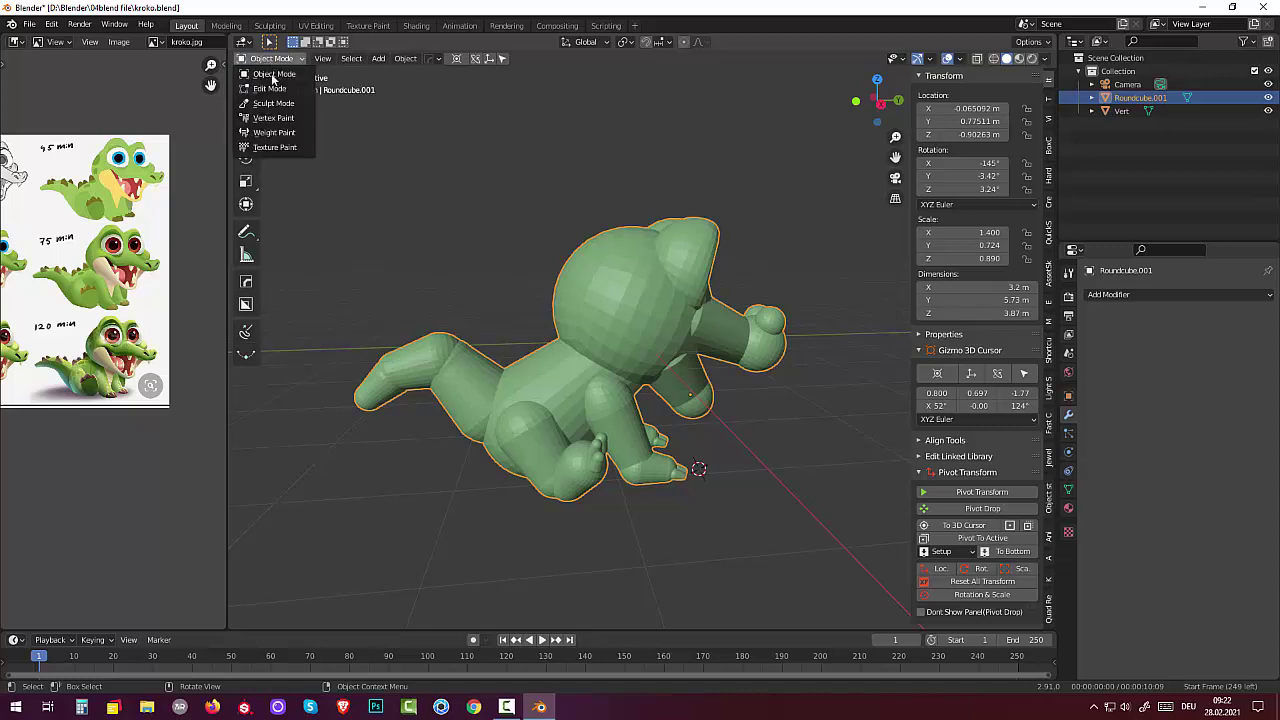
{"action": "left_click", "coordinate": [272, 103]}
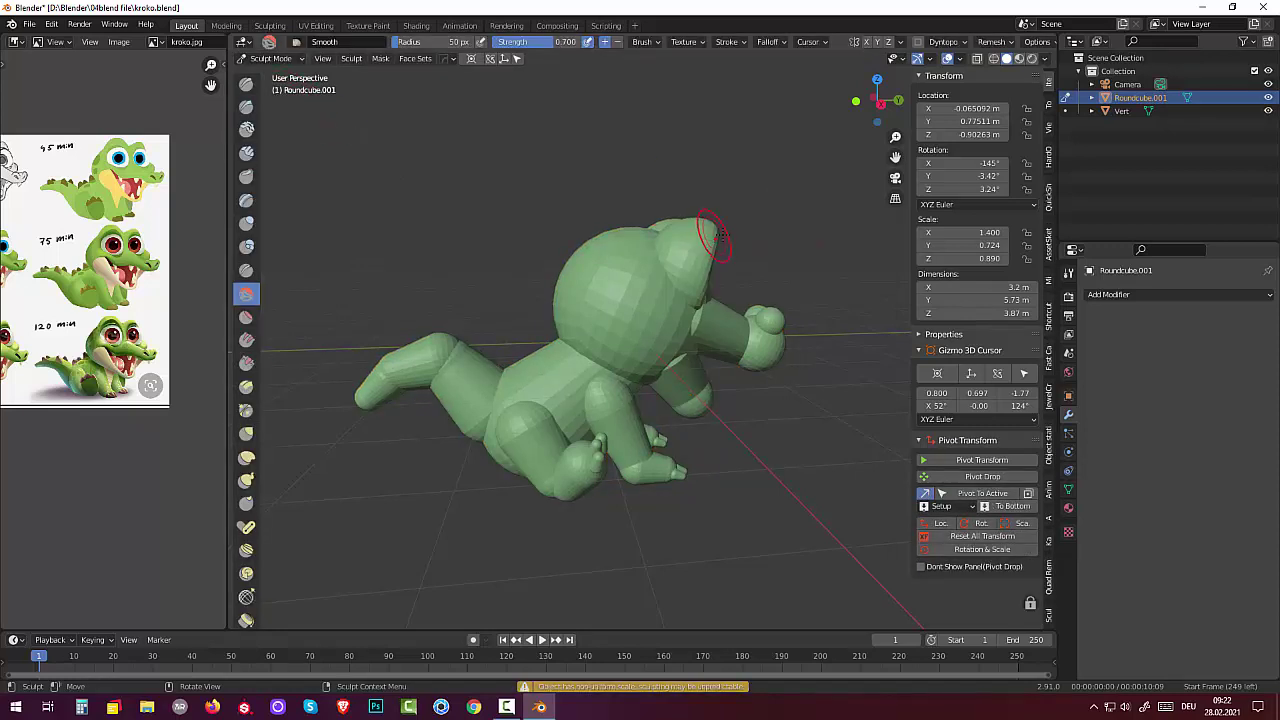
- Set the remesh voxel size preview to 0.0530 with R
{"action": "middle_click_drag", "start_coordinate": [745, 232], "coordinate": [707, 228]}
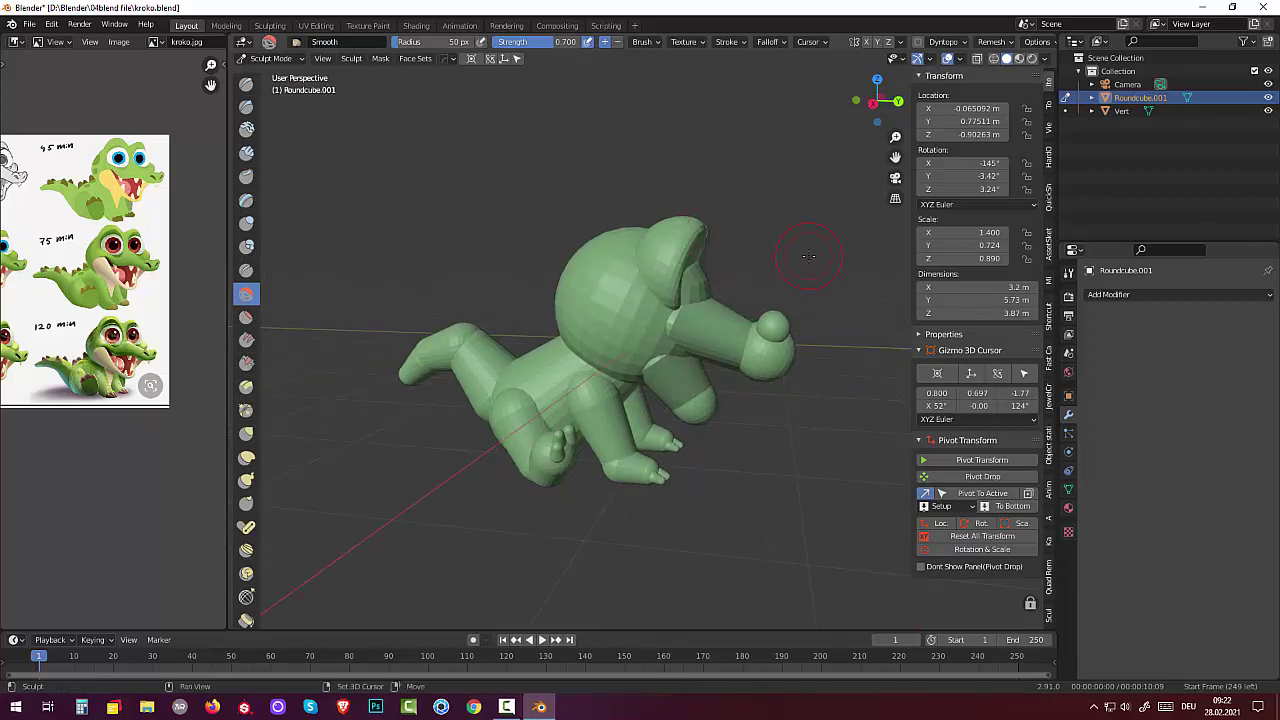
{"action": "key", "text": "r"}
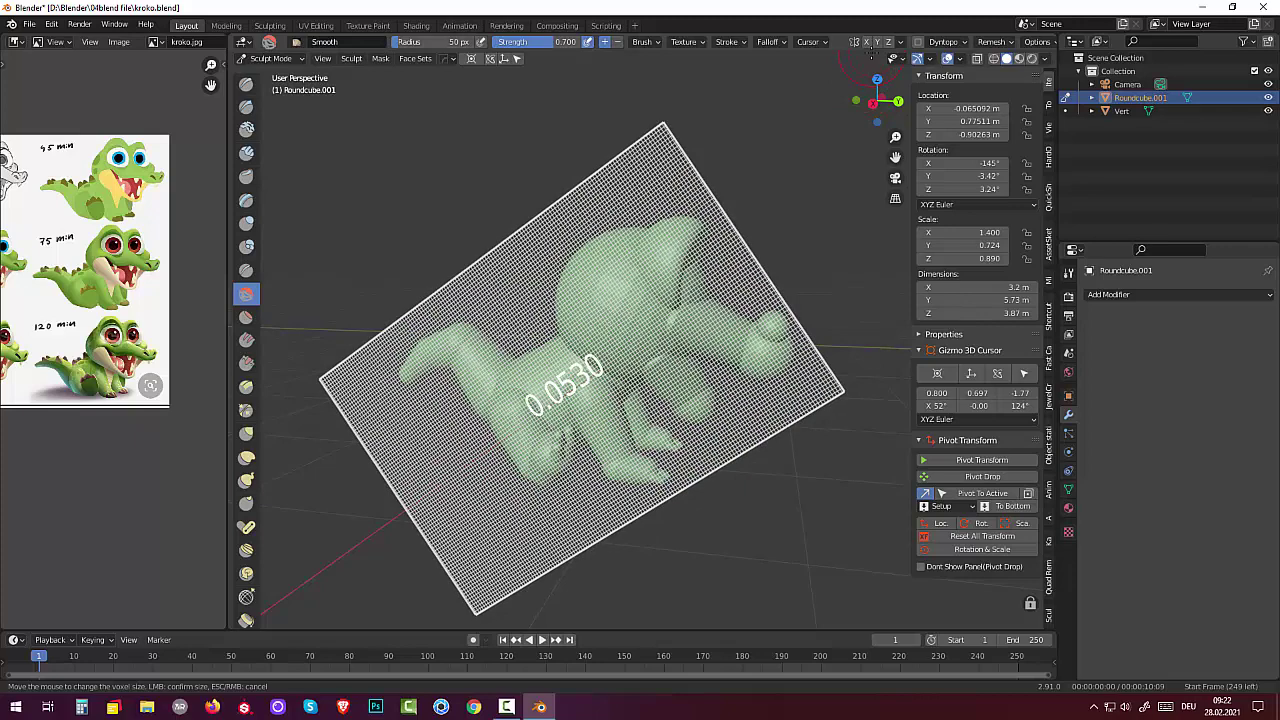
- Apply a voxel remesh at 0.053 m from the header Remesh popover
{"action": "key", "text": "Escape"}
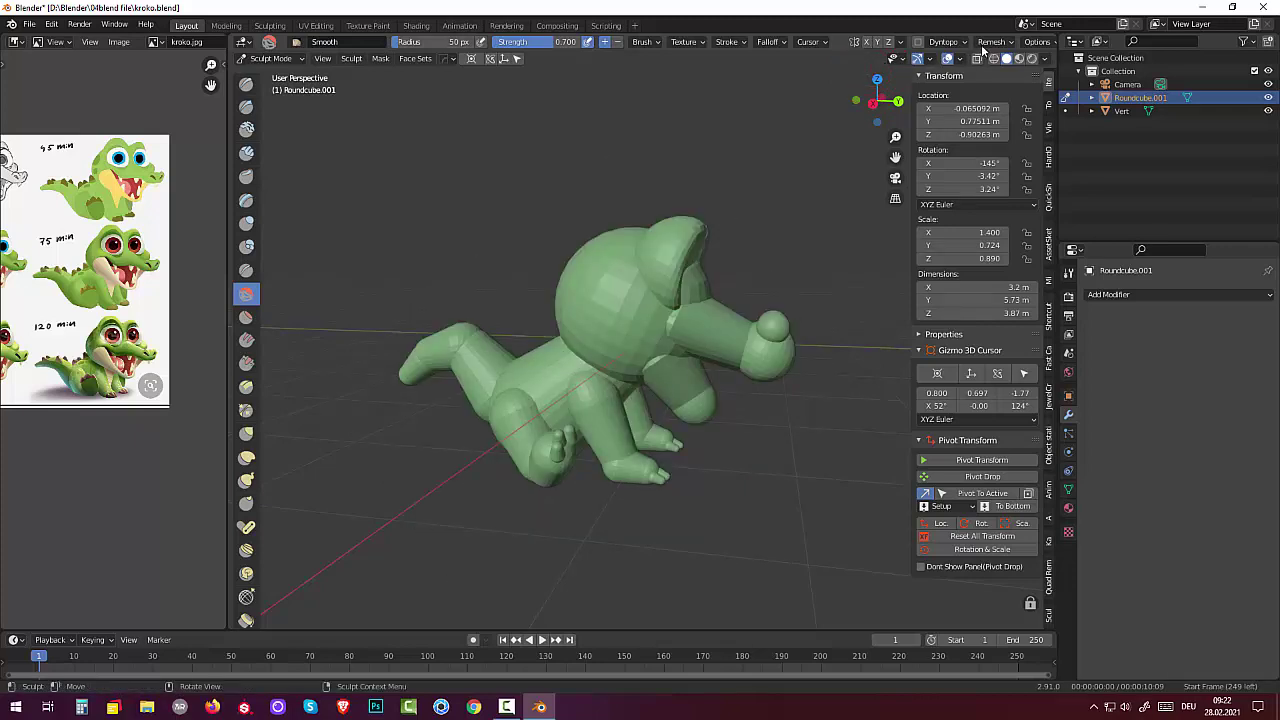
{"action": "left_click", "coordinate": [990, 42]}
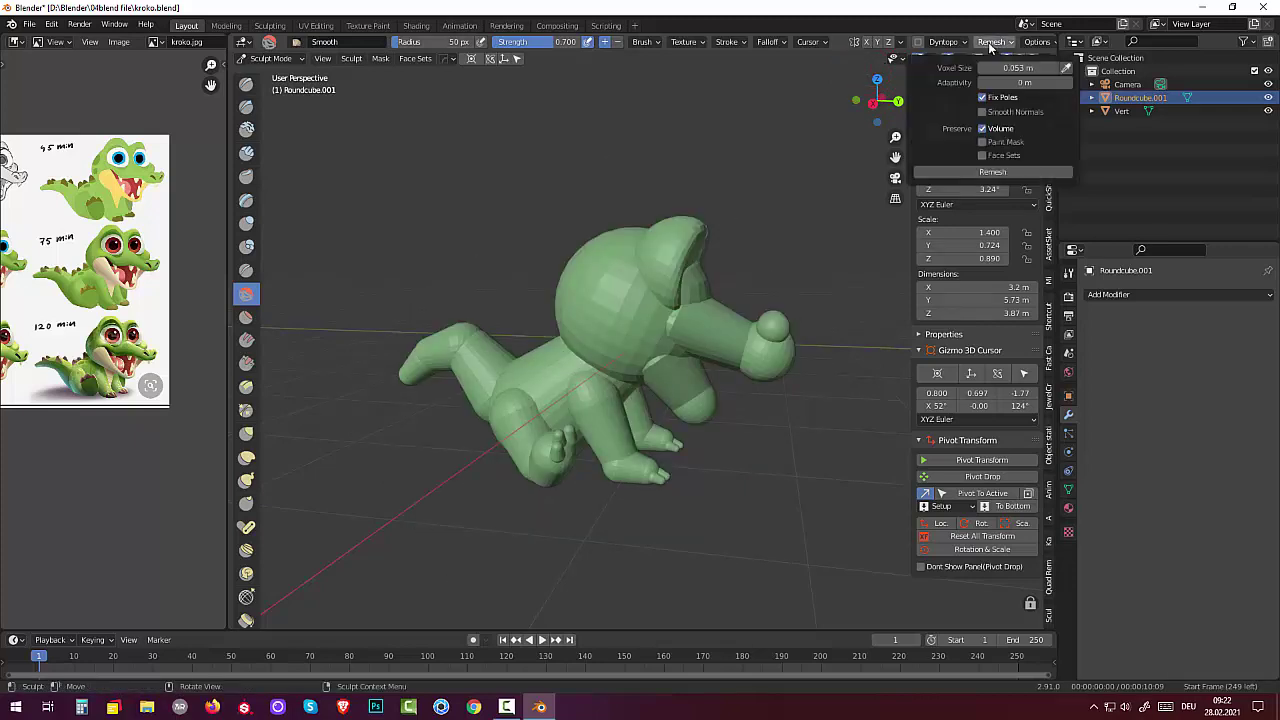
{"action": "left_click", "coordinate": [990, 172]}
{"action": "mouse_move", "coordinate": [768, 408]}
{"action": "middle_mouse_down"}
{"action": "mouse_move", "coordinate": [704, 453]}
{"action": "mouse_move", "coordinate": [728, 426]}
{"action": "middle_mouse_up"}
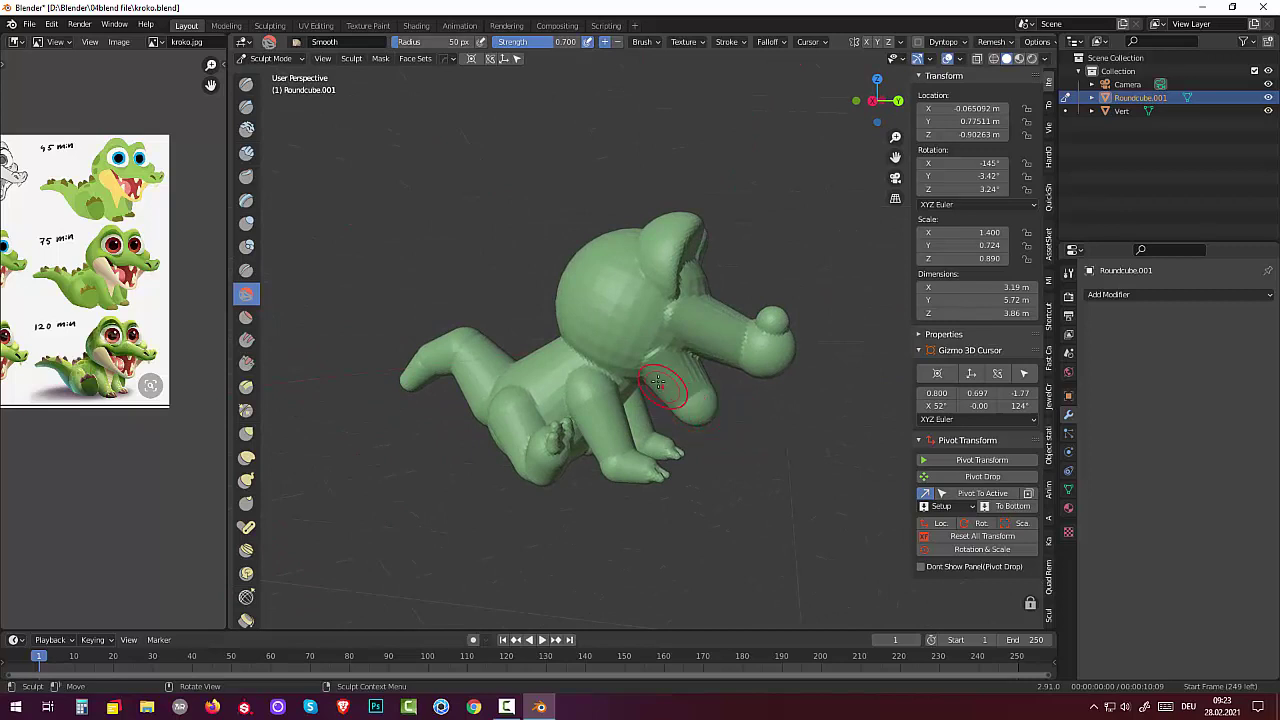
- Box-mask the head and snout, then clear the mask with Alt+M
{"action": "key", "text": "b"}
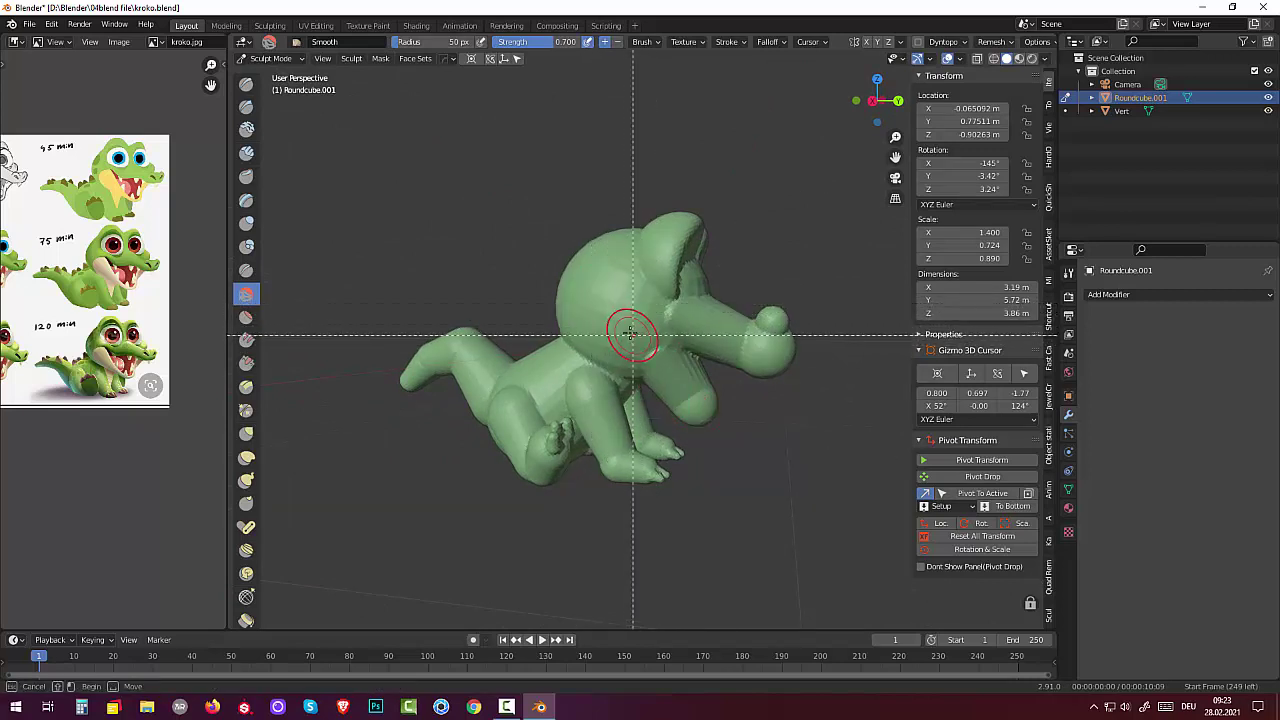
{"action": "left_click_drag", "start_coordinate": [623, 325], "coordinate": [758, 450]}
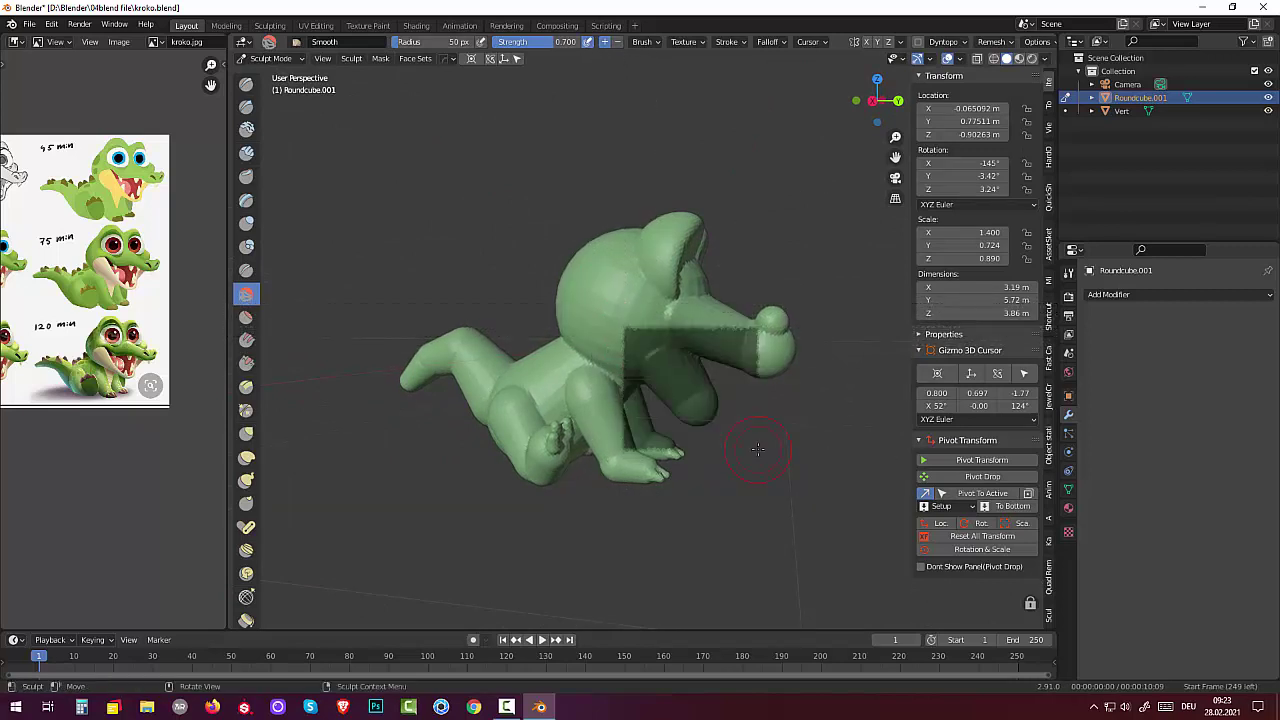
{"action": "key", "text": "alt+m"}
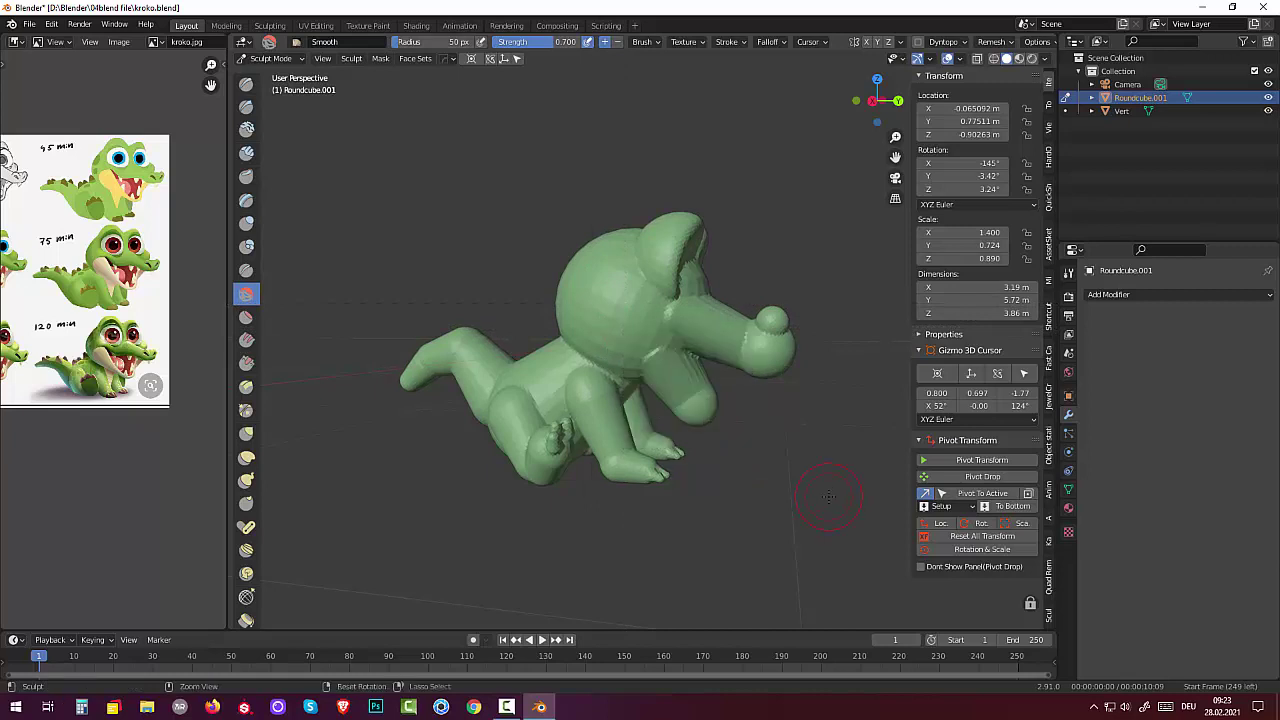
{"action": "key", "text": "alt"}
{"action": "key", "text": "b"}
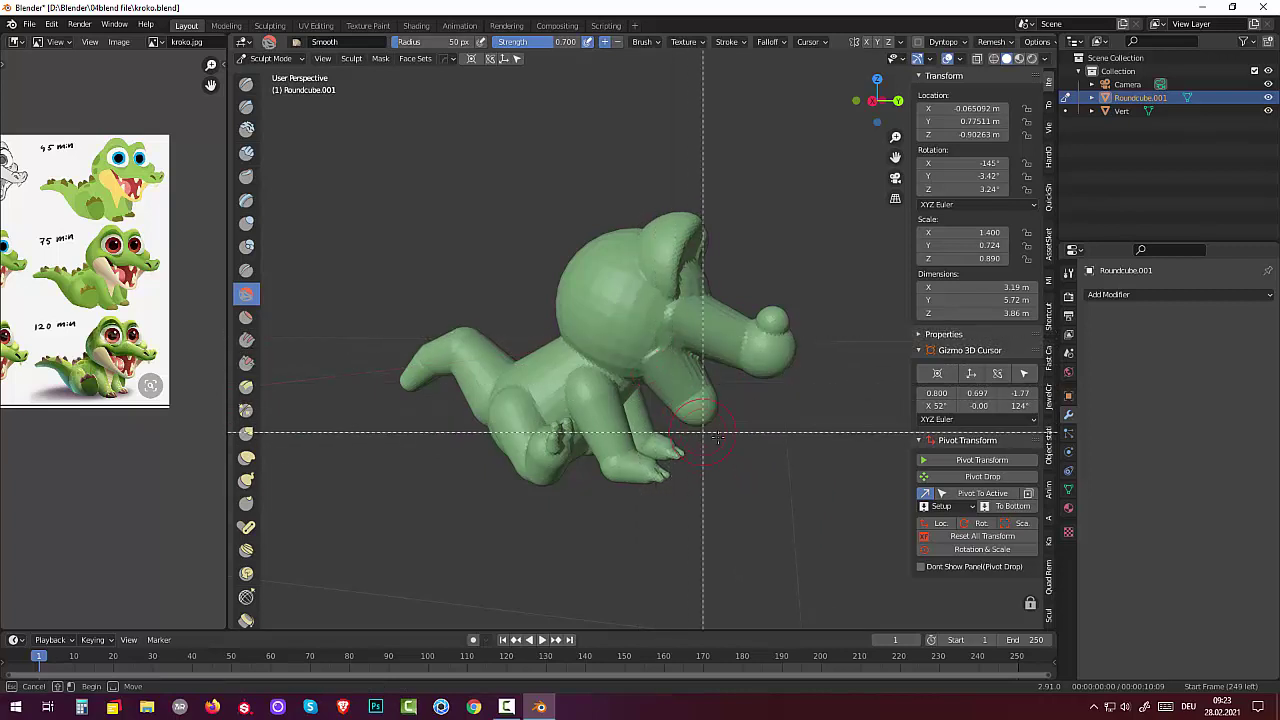
{"action": "key", "text": "Escape"}
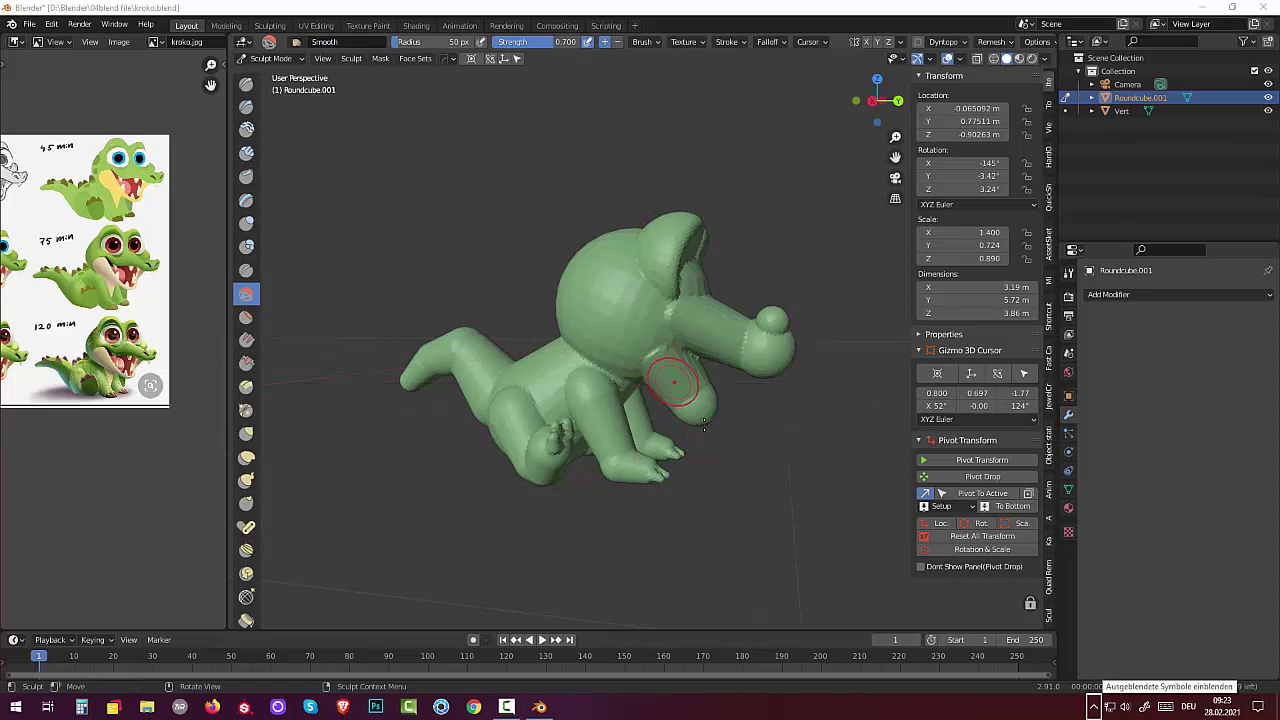
{"action": "mouse_move", "coordinate": [819, 487]}
{"action": "middle_mouse_down"}
{"action": "mouse_move", "coordinate": [683, 461]}
{"action": "mouse_move", "coordinate": [658, 375]}
{"action": "middle_mouse_up"}
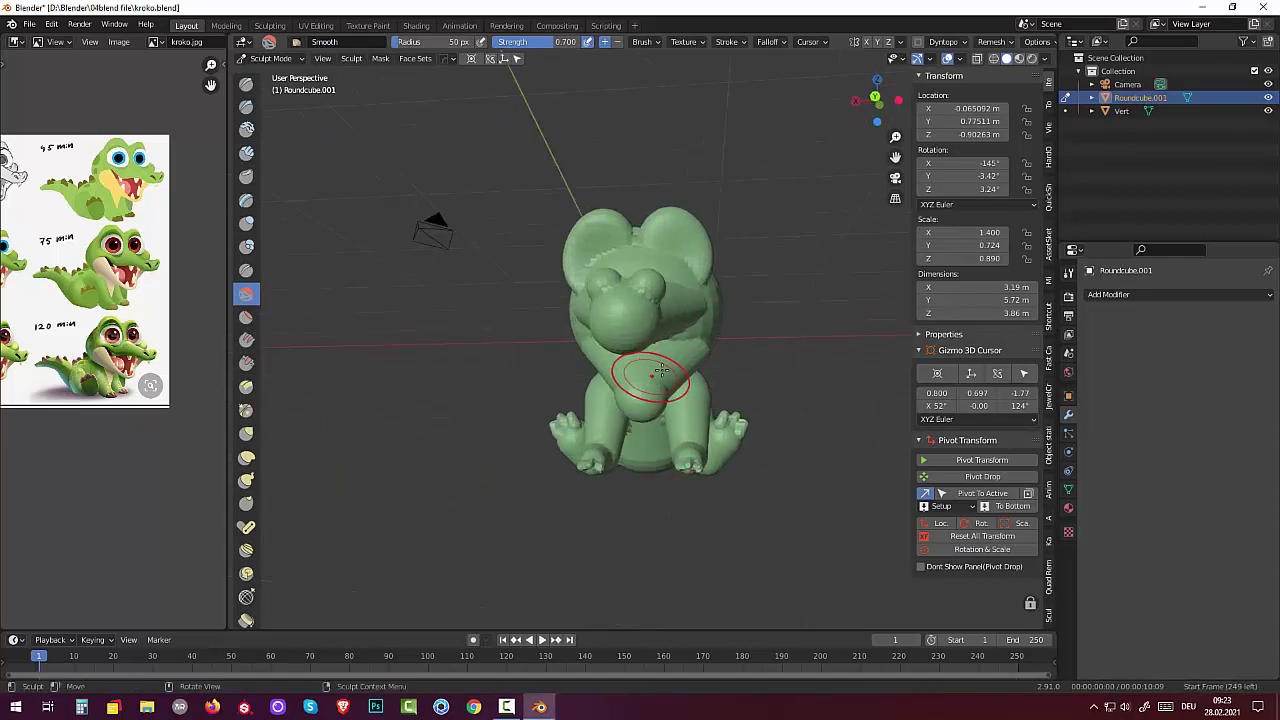
{"action": "mouse_move", "coordinate": [658, 375]}
{"action": "middle_mouse_down"}
{"action": "mouse_move", "coordinate": [707, 381]}
{"action": "mouse_move", "coordinate": [607, 338]}
{"action": "middle_mouse_up"}
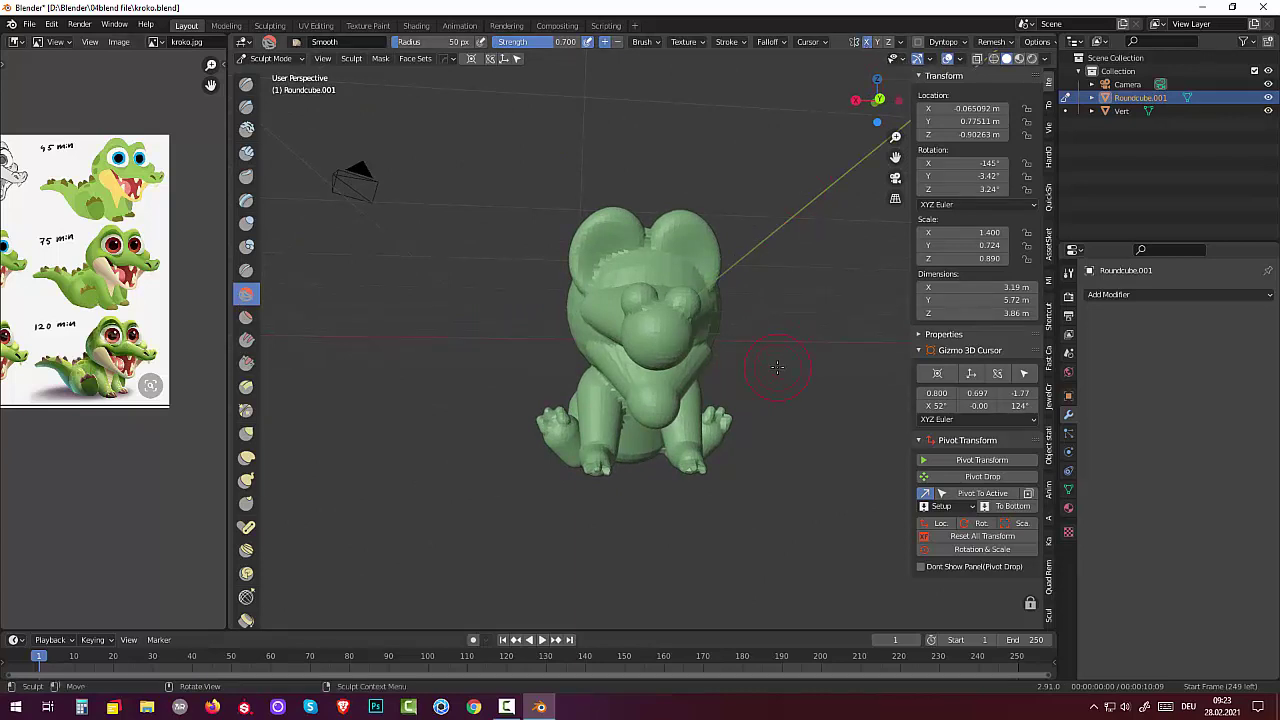
- Smooth the chest, neck, and top of the head and ears
{"action": "left_click_drag", "start_coordinate": [585, 325], "coordinate": [587, 307]}
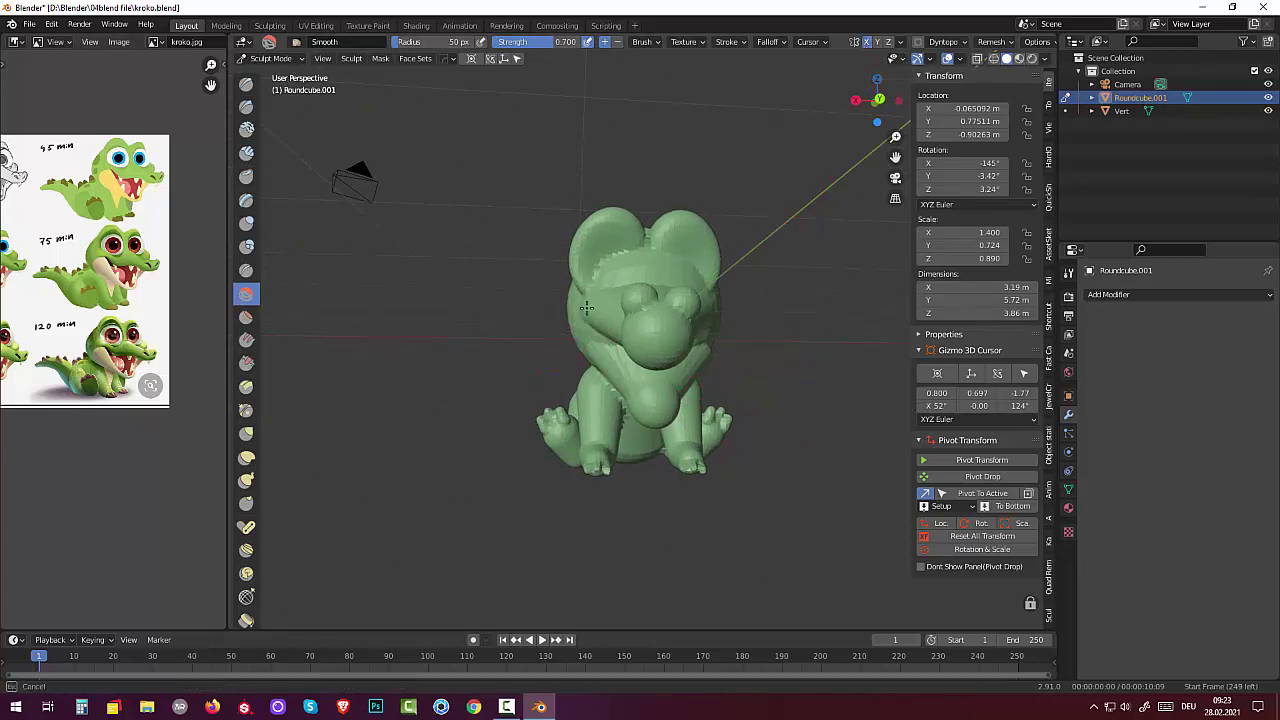
{"action": "left_click_drag", "start_coordinate": [620, 380], "coordinate": [667, 395]}
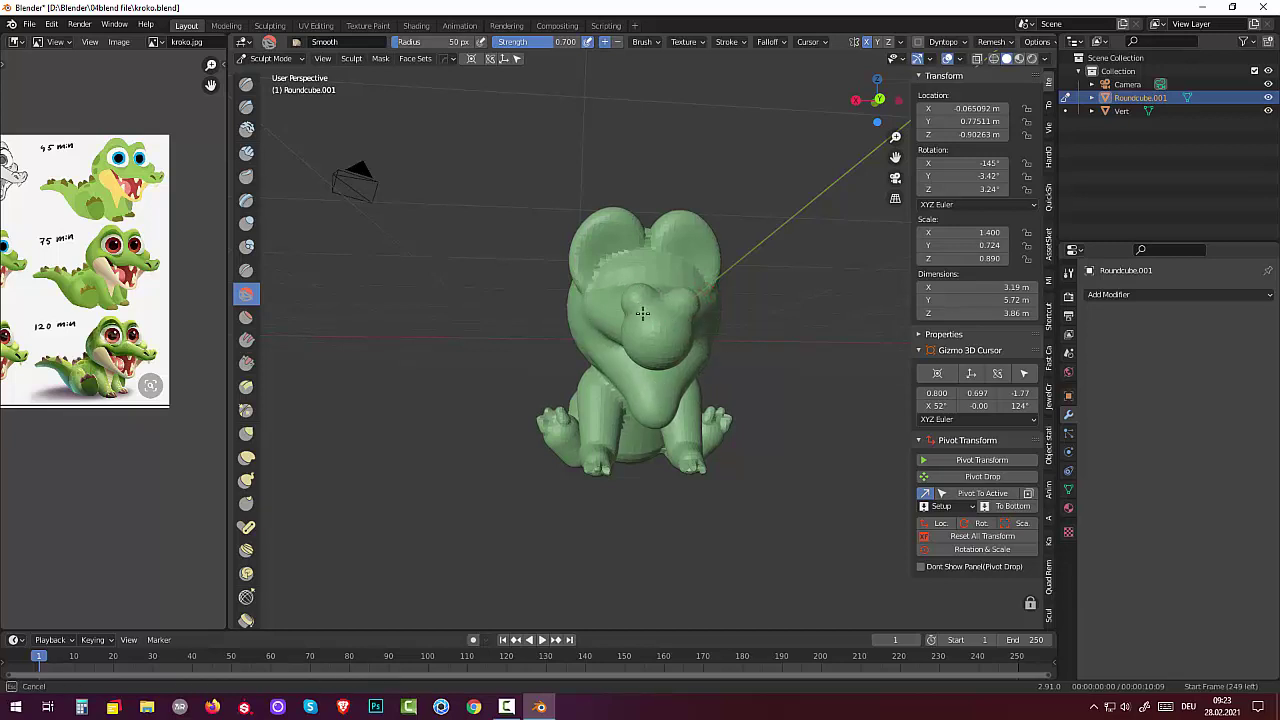
{"action": "mouse_move", "coordinate": [672, 335]}
{"action": "left_mouse_down"}
{"action": "mouse_move", "coordinate": [629, 251]}
{"action": "mouse_move", "coordinate": [582, 277]}
{"action": "left_mouse_up"}
{"action": "left_click_drag", "start_coordinate": [753, 301], "coordinate": [760, 302]}
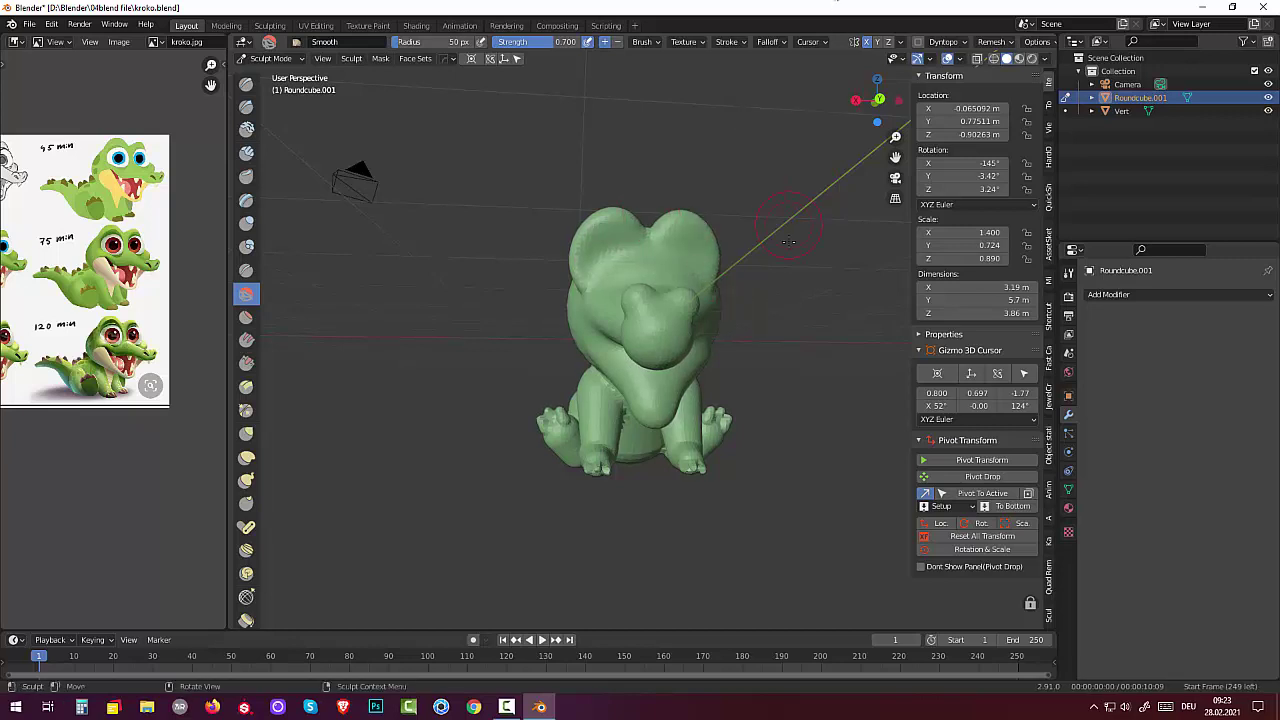
{"action": "middle_click_drag", "start_coordinate": [788, 241], "coordinate": [700, 260]}
- Smooth the head, leg and foot, chest, body and face further
{"action": "mouse_move", "coordinate": [545, 352]}
{"action": "left_mouse_down"}
{"action": "mouse_move", "coordinate": [527, 347]}
{"action": "mouse_move", "coordinate": [543, 329]}
{"action": "mouse_move", "coordinate": [517, 305]}
{"action": "left_mouse_up"}
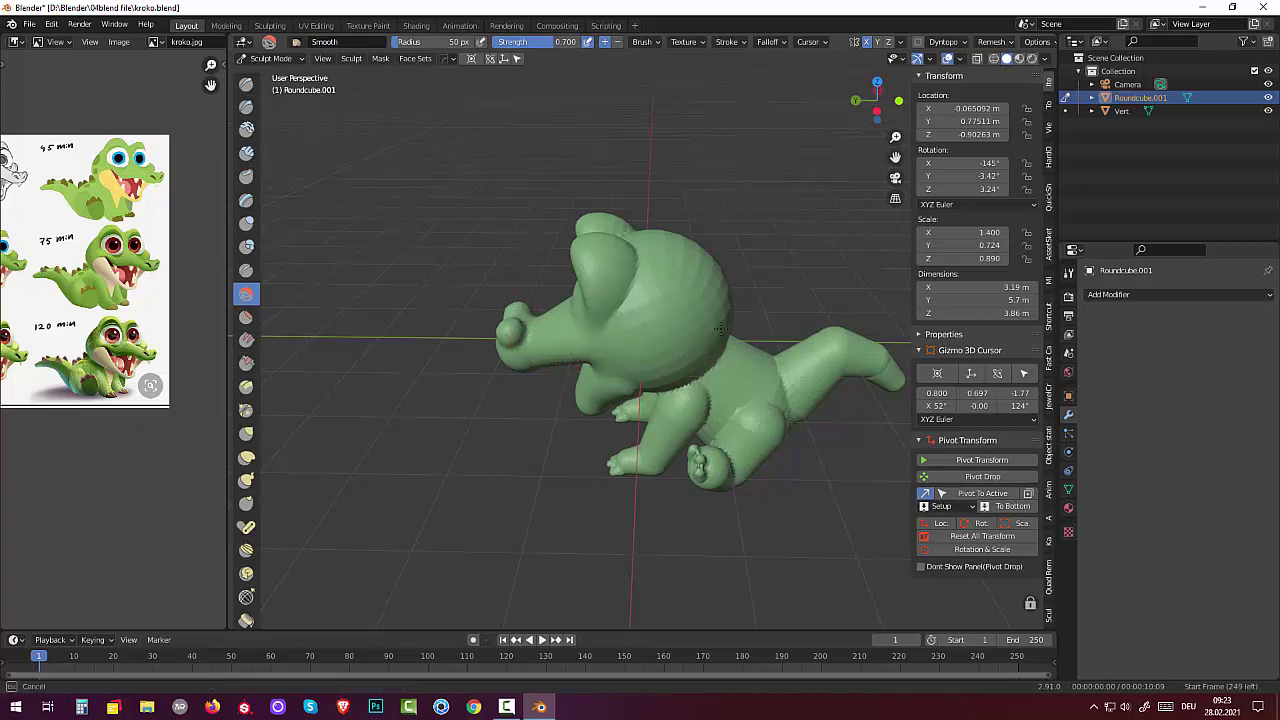
{"action": "left_click_drag", "start_coordinate": [667, 260], "coordinate": [623, 330]}
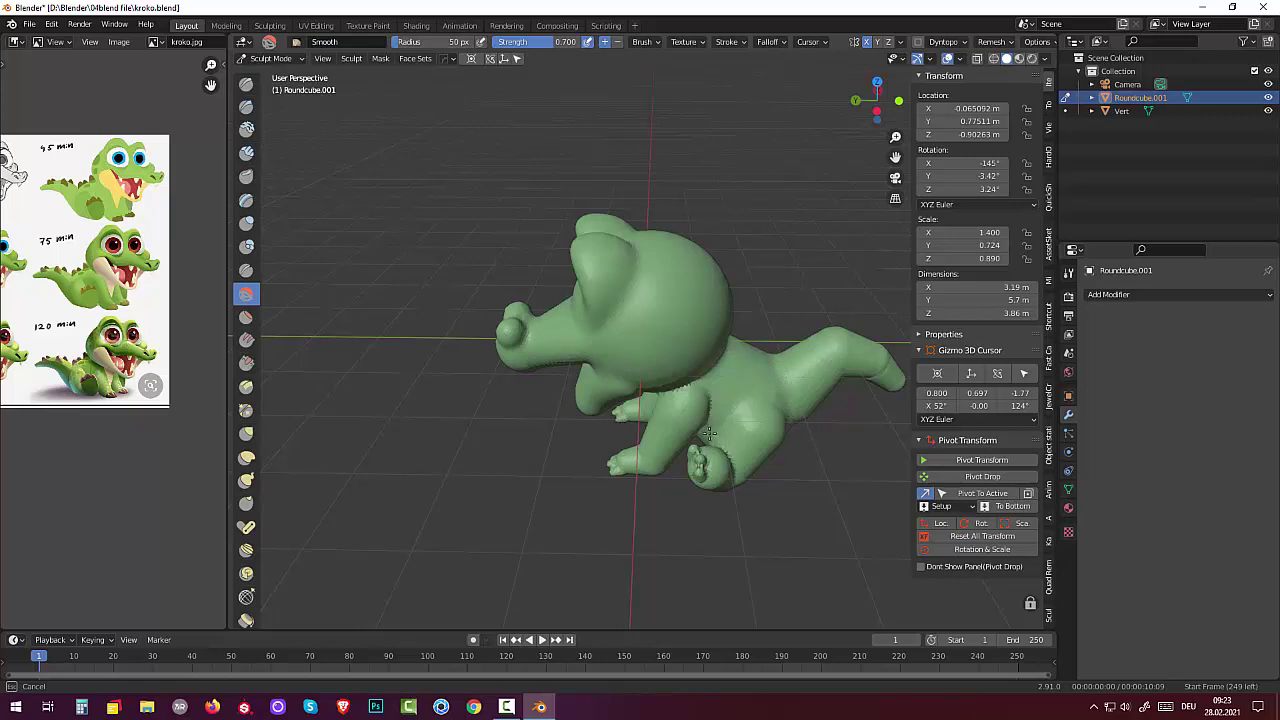
{"action": "left_click_drag", "start_coordinate": [709, 432], "coordinate": [735, 475]}
{"action": "left_click_drag", "start_coordinate": [689, 395], "coordinate": [645, 405]}
{"action": "mouse_move", "coordinate": [717, 387]}
{"action": "left_mouse_down"}
{"action": "mouse_move", "coordinate": [702, 430]}
{"action": "mouse_move", "coordinate": [490, 318]}
{"action": "left_mouse_up"}
{"action": "mouse_move", "coordinate": [530, 318]}
{"action": "middle_mouse_down"}
{"action": "mouse_move", "coordinate": [606, 262]}
{"action": "mouse_move", "coordinate": [727, 252]}
{"action": "middle_mouse_up"}
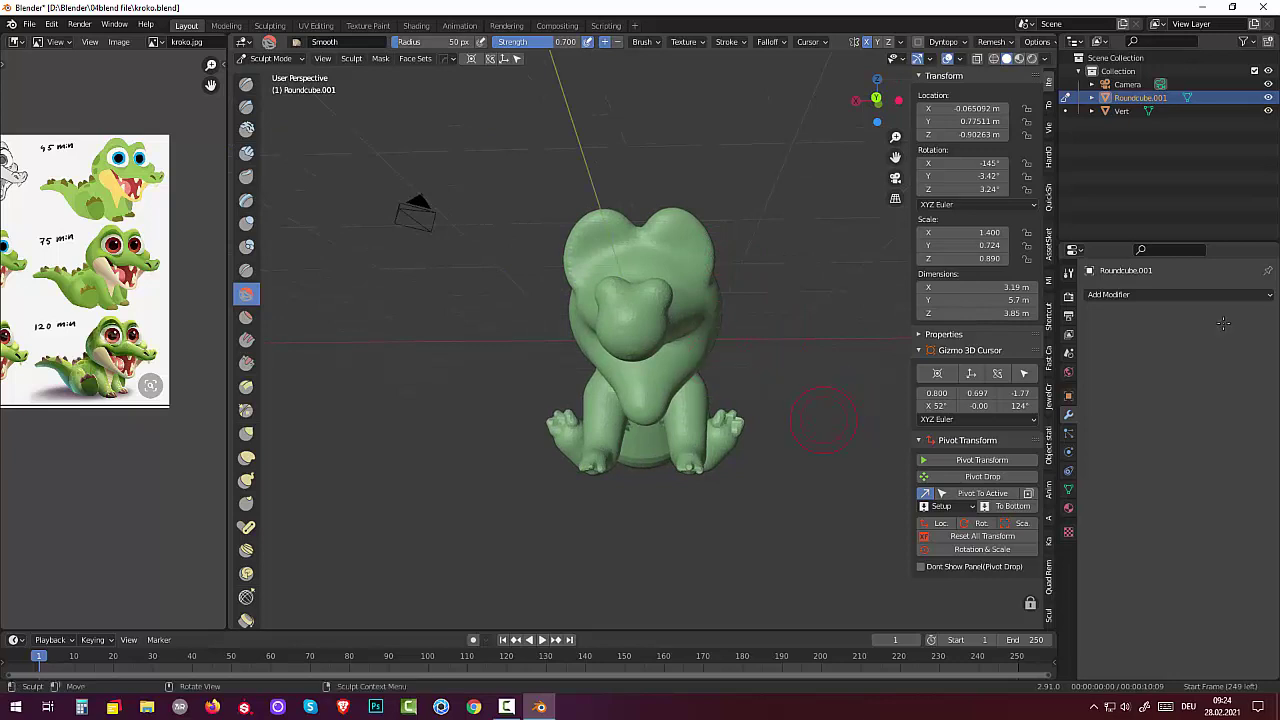
- Build up the top of the head with the Draw brush at strength 0.500
{"action": "middle_click_drag", "start_coordinate": [706, 333], "coordinate": [706, 333]}
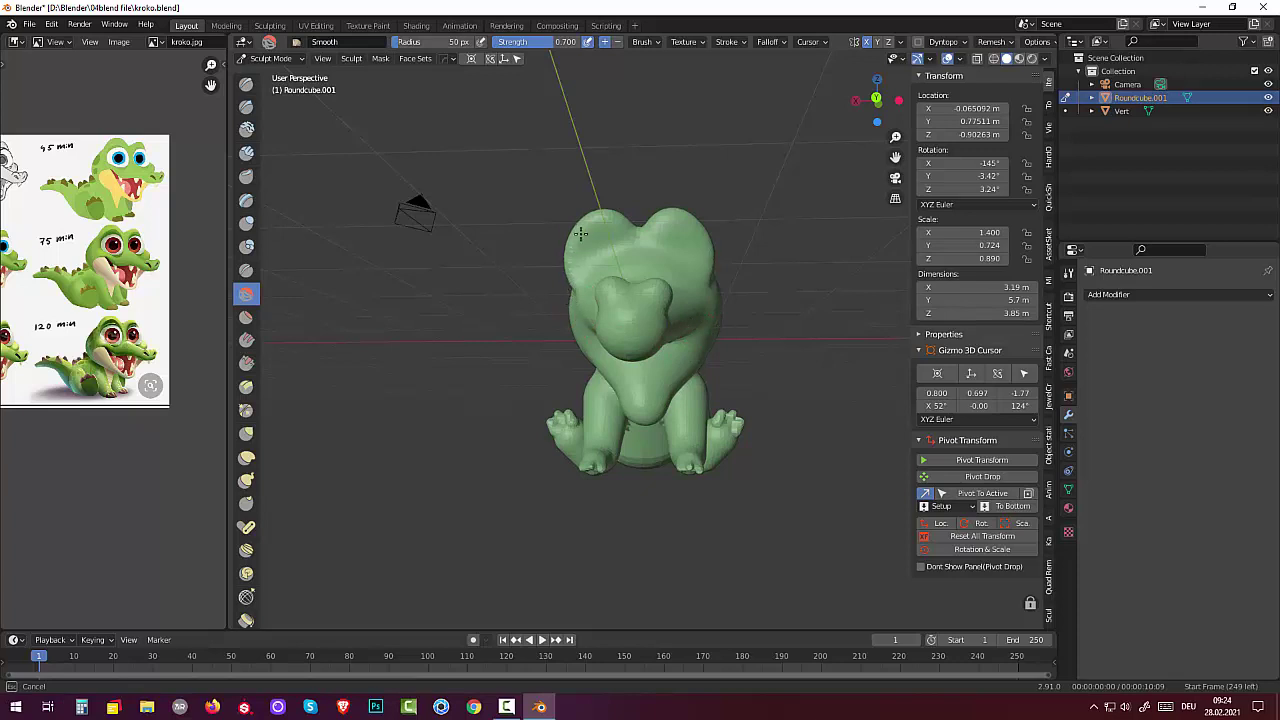
{"action": "left_click", "coordinate": [246, 84]}
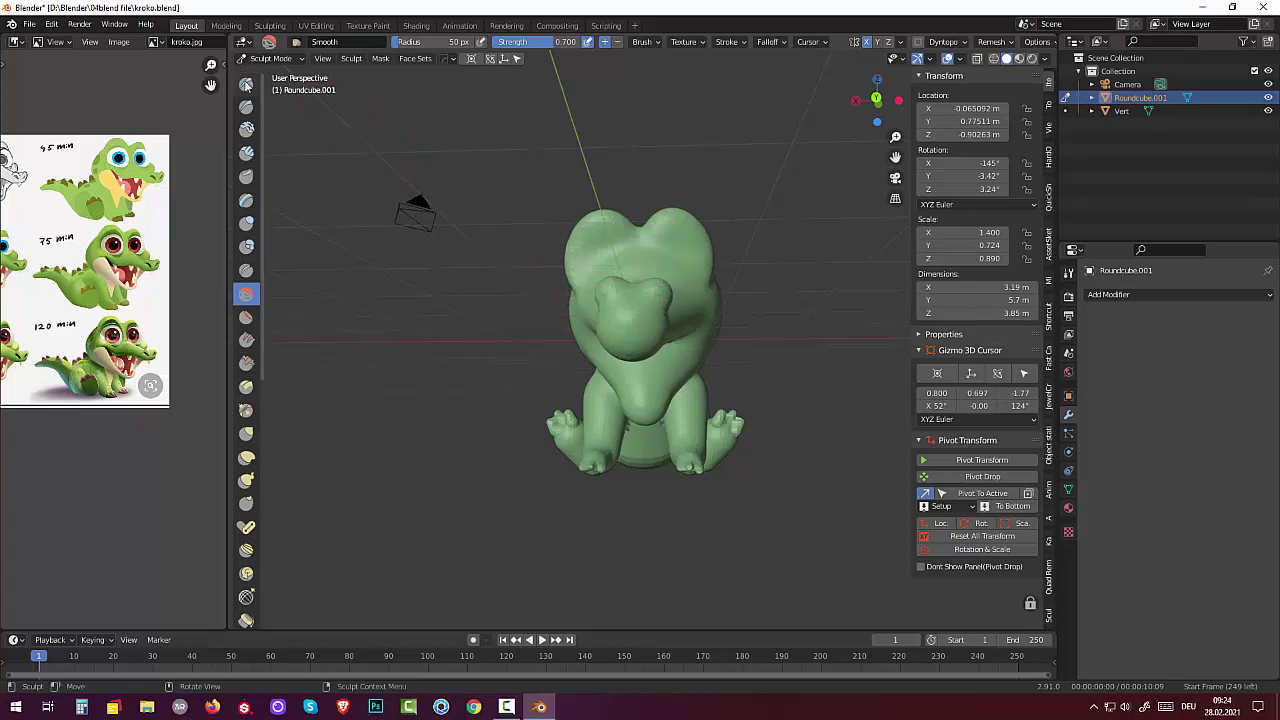
{"action": "mouse_move", "coordinate": [605, 226]}
{"action": "left_mouse_down"}
{"action": "mouse_move", "coordinate": [673, 240]}
{"action": "mouse_move", "coordinate": [677, 257]}
{"action": "mouse_move", "coordinate": [670, 245]}
{"action": "mouse_move", "coordinate": [672, 256]}
{"action": "mouse_move", "coordinate": [602, 254]}
{"action": "left_mouse_up"}
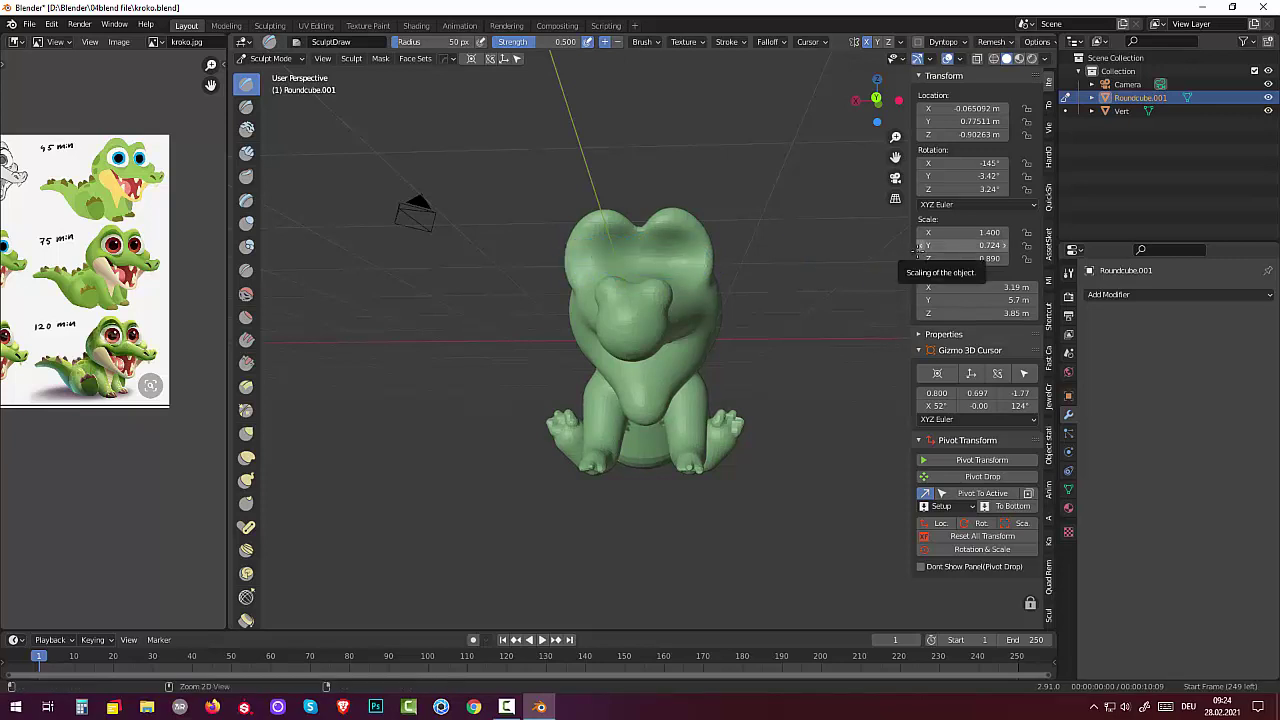
- Undo the last two strokes and set the Draw brush strength to 0.900
{"action": "key", "text": "ctrl+z"}
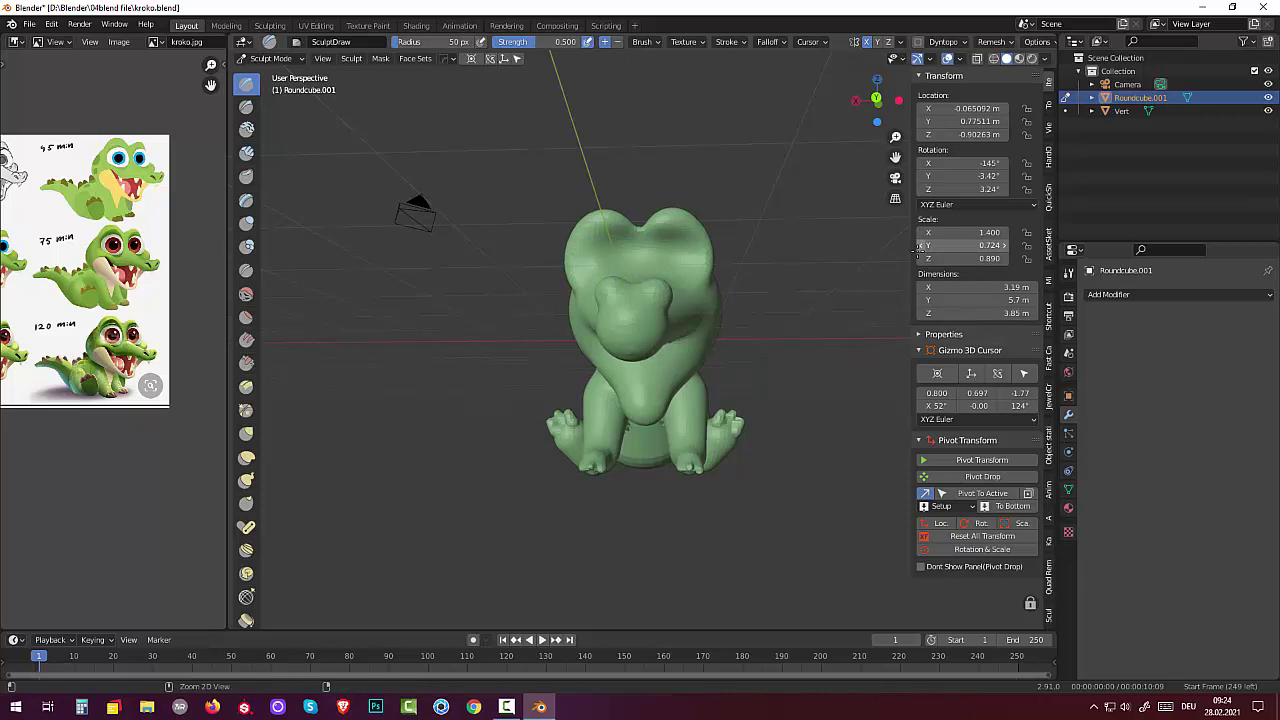
{"action": "key", "text": "ctrl+z"}
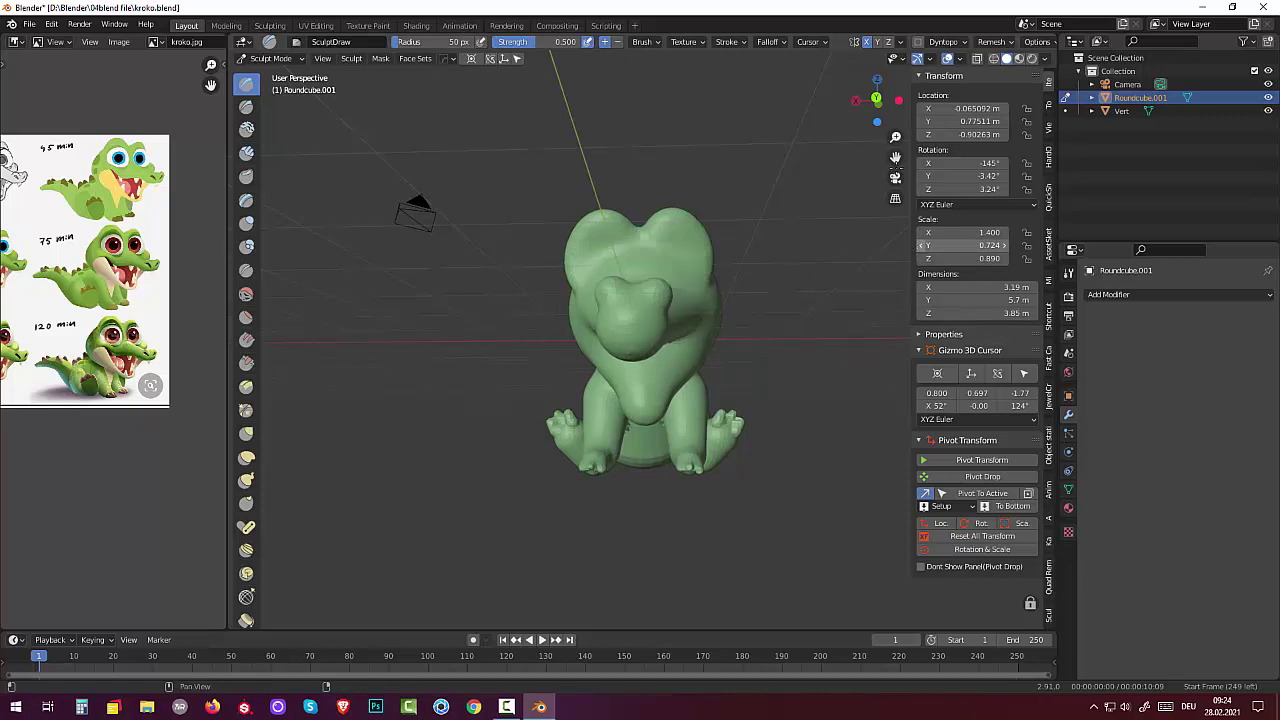
{"action": "middle_click_drag", "start_coordinate": [800, 320], "coordinate": [819, 325]}
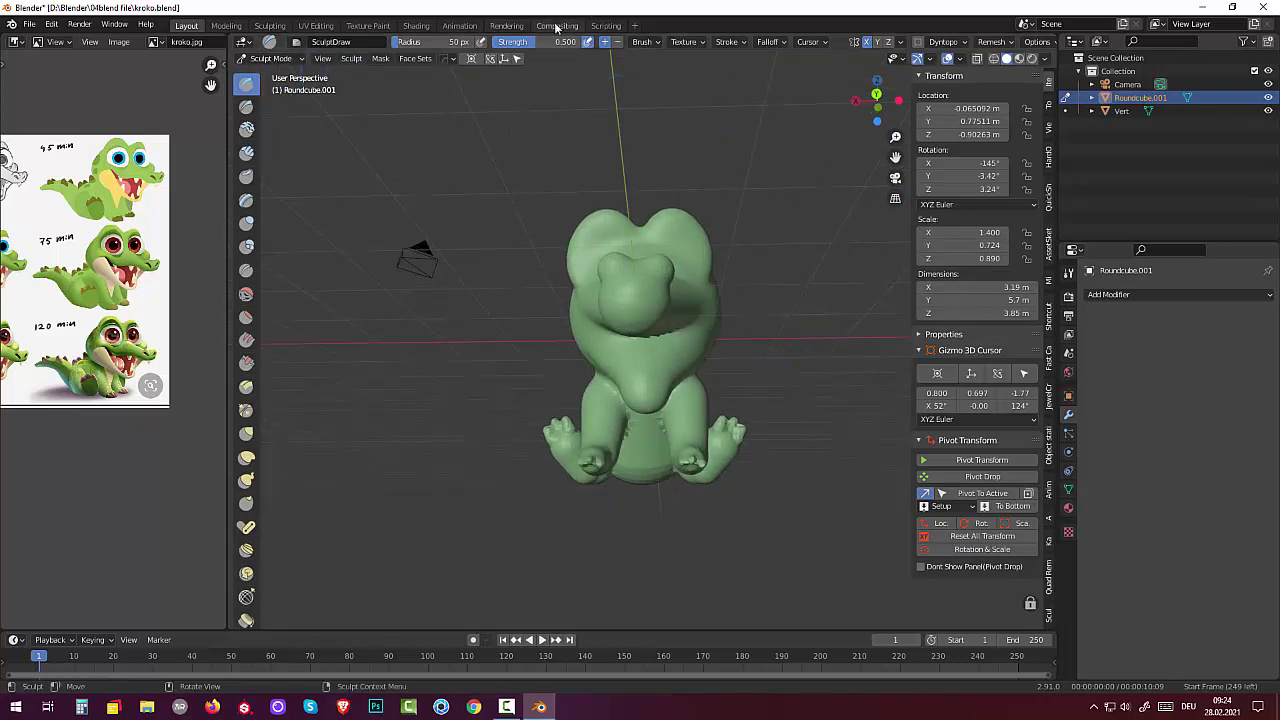
{"action": "mouse_move", "coordinate": [560, 44]}
{"action": "left_mouse_down"}
{"action": "mouse_move", "coordinate": [545, 44]}
{"action": "mouse_move", "coordinate": [582, 42]}
{"action": "left_mouse_up"}
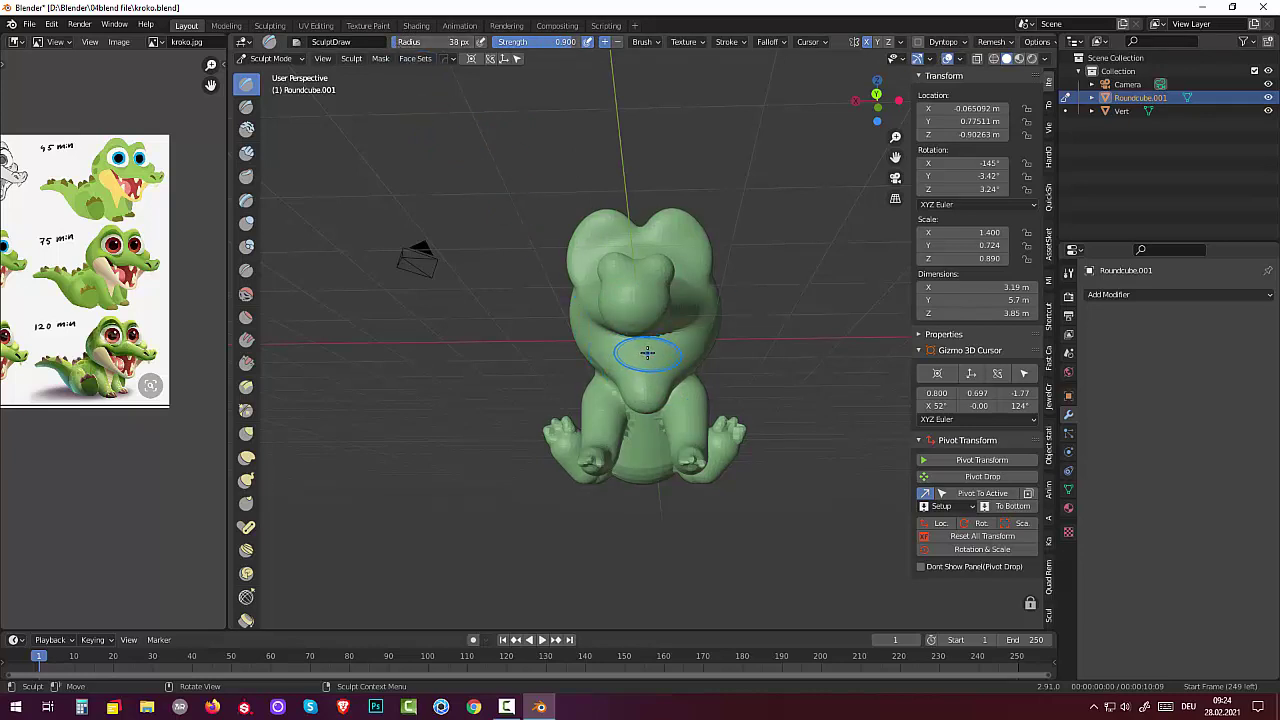
- Sculpt the chest and try a dent in the mouth, undoing the dent
{"action": "left_click_drag", "start_coordinate": [645, 352], "coordinate": [640, 362]}
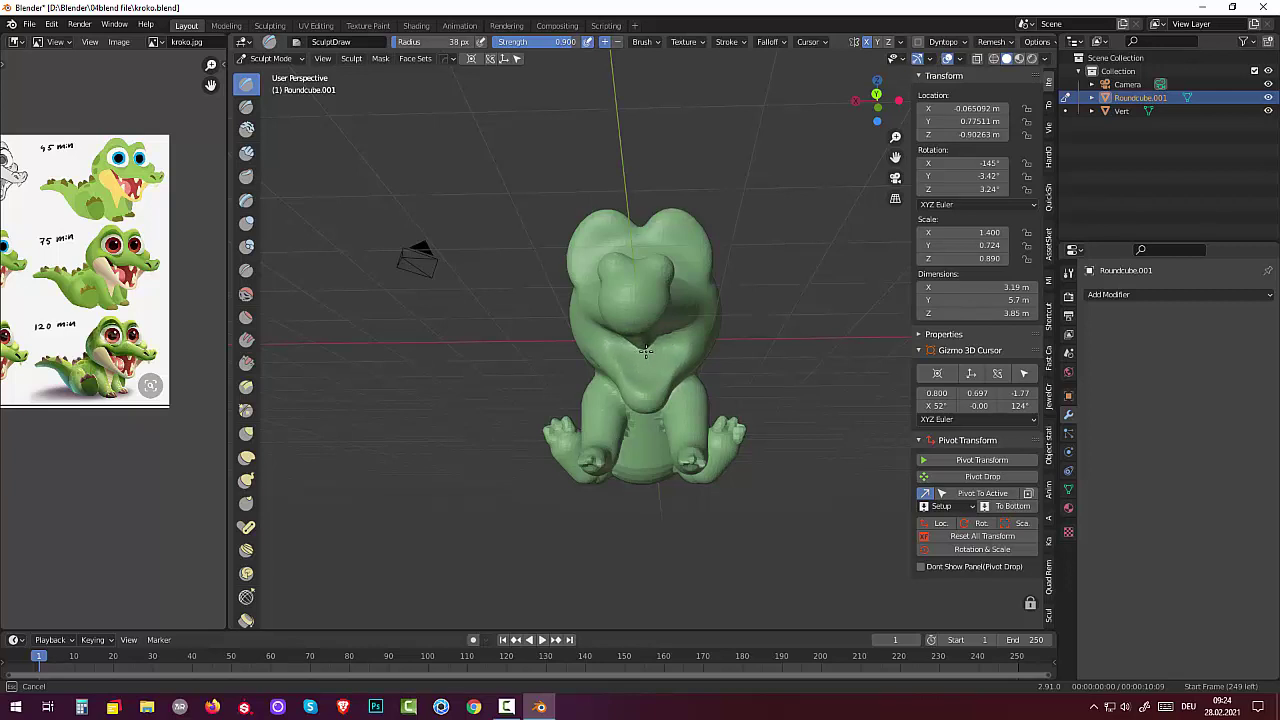
{"action": "mouse_move", "coordinate": [814, 283]}
{"action": "middle_mouse_down"}
{"action": "mouse_move", "coordinate": [747, 197]}
{"action": "mouse_move", "coordinate": [686, 286]}
{"action": "middle_mouse_up"}
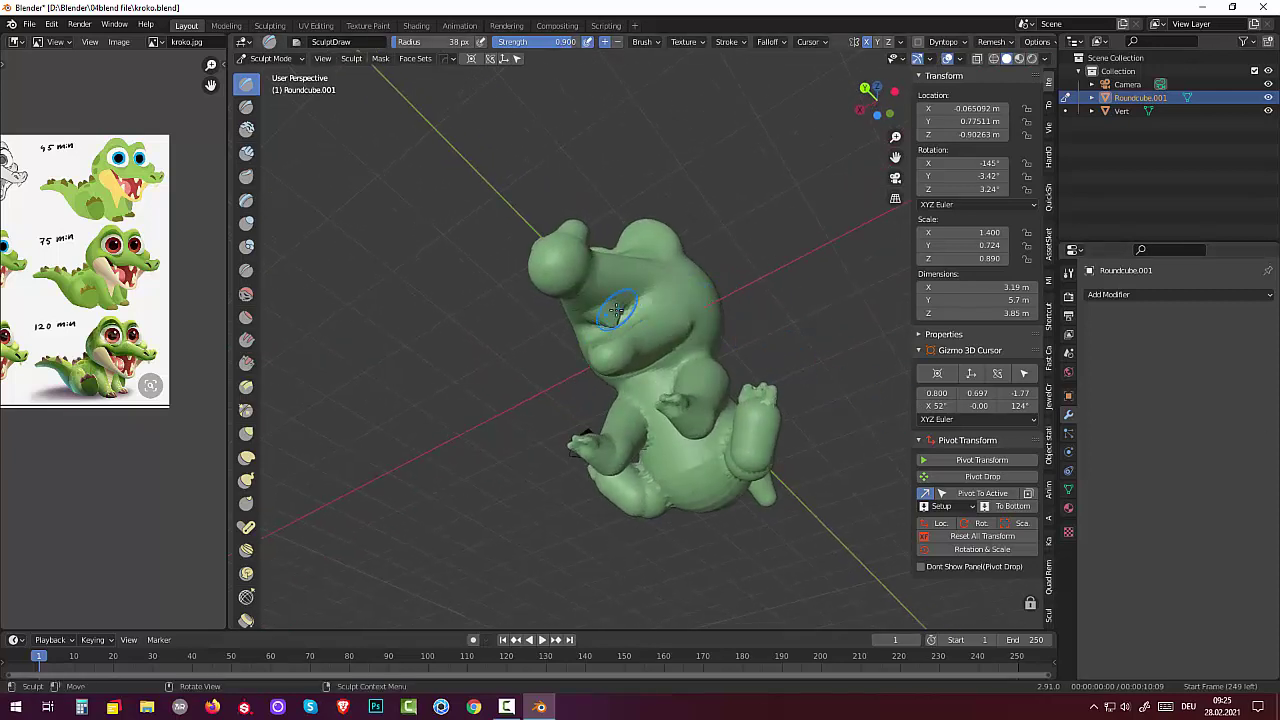
{"action": "left_click_drag", "start_coordinate": [617, 310], "coordinate": [630, 312]}
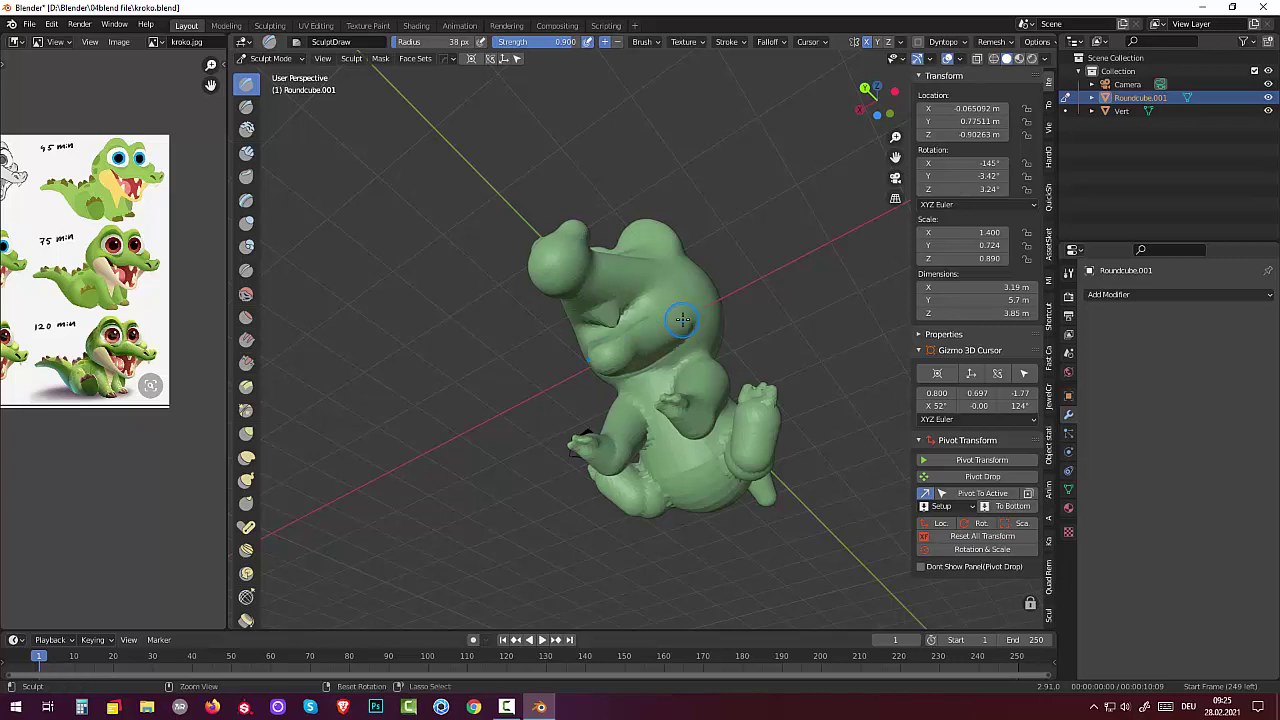
{"action": "key", "text": "ctrl+z"}
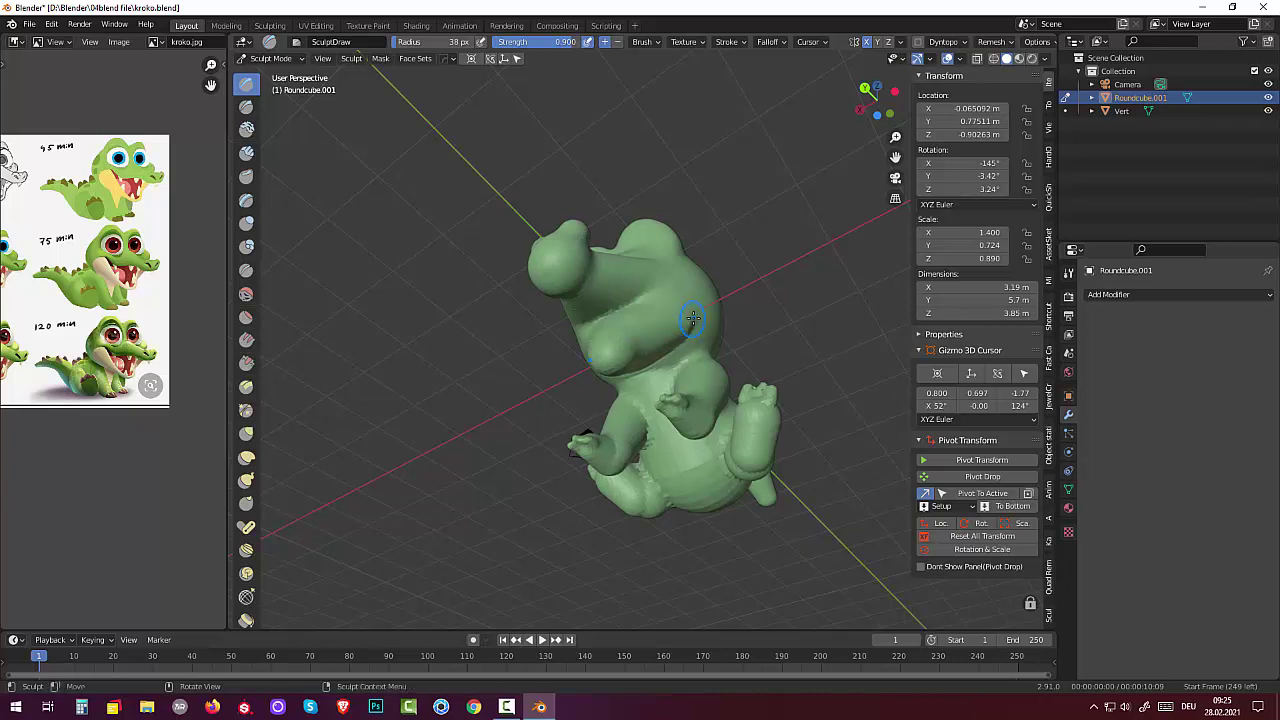
{"action": "mouse_move", "coordinate": [684, 319]}
{"action": "middle_mouse_down"}
{"action": "mouse_move", "coordinate": [757, 389]}
{"action": "mouse_move", "coordinate": [757, 371]}
{"action": "middle_mouse_up"}
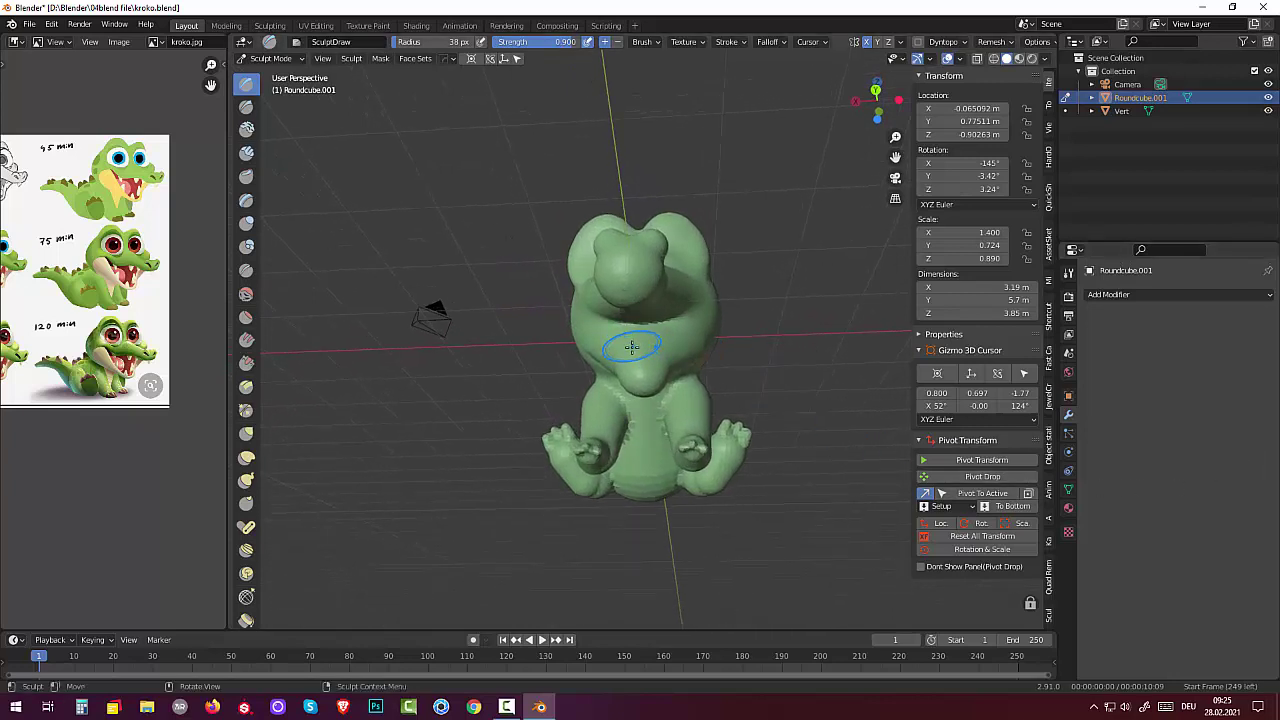
- Pull the chest and front arm outward with the Elastic Deform brush
{"action": "left_click", "coordinate": [247, 458]}
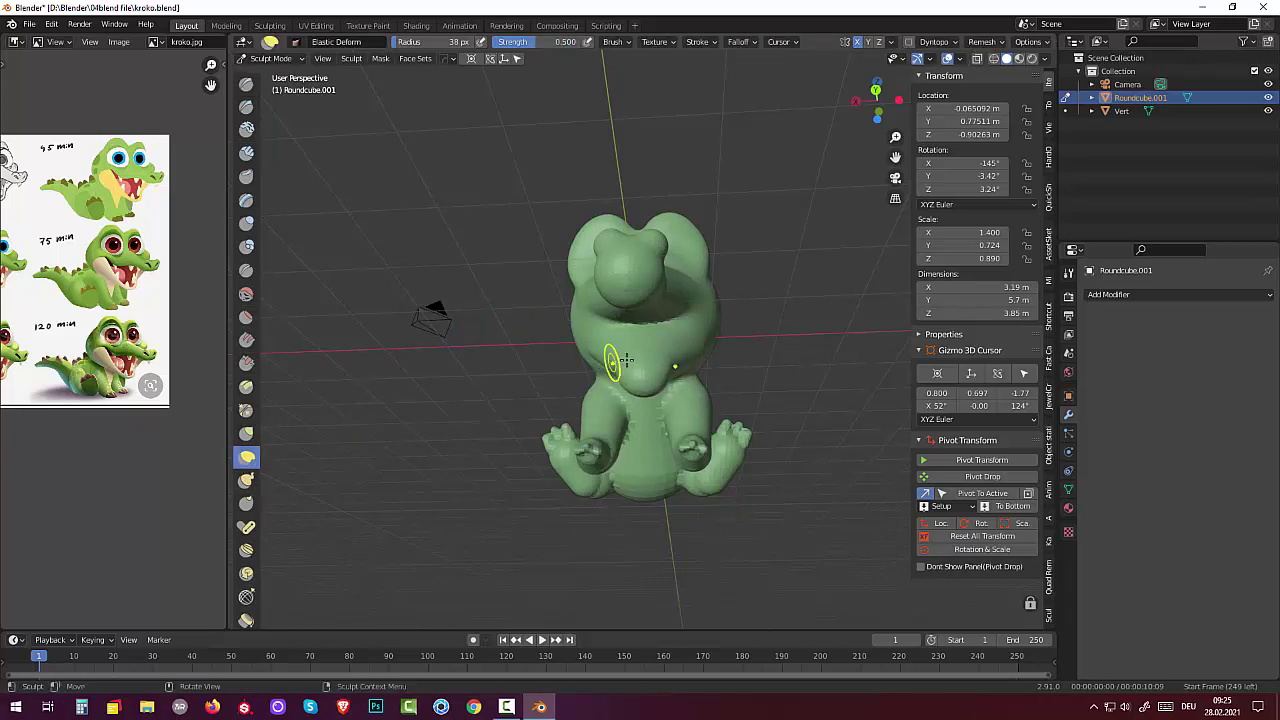
{"action": "middle_click_drag", "start_coordinate": [846, 386], "coordinate": [859, 465]}
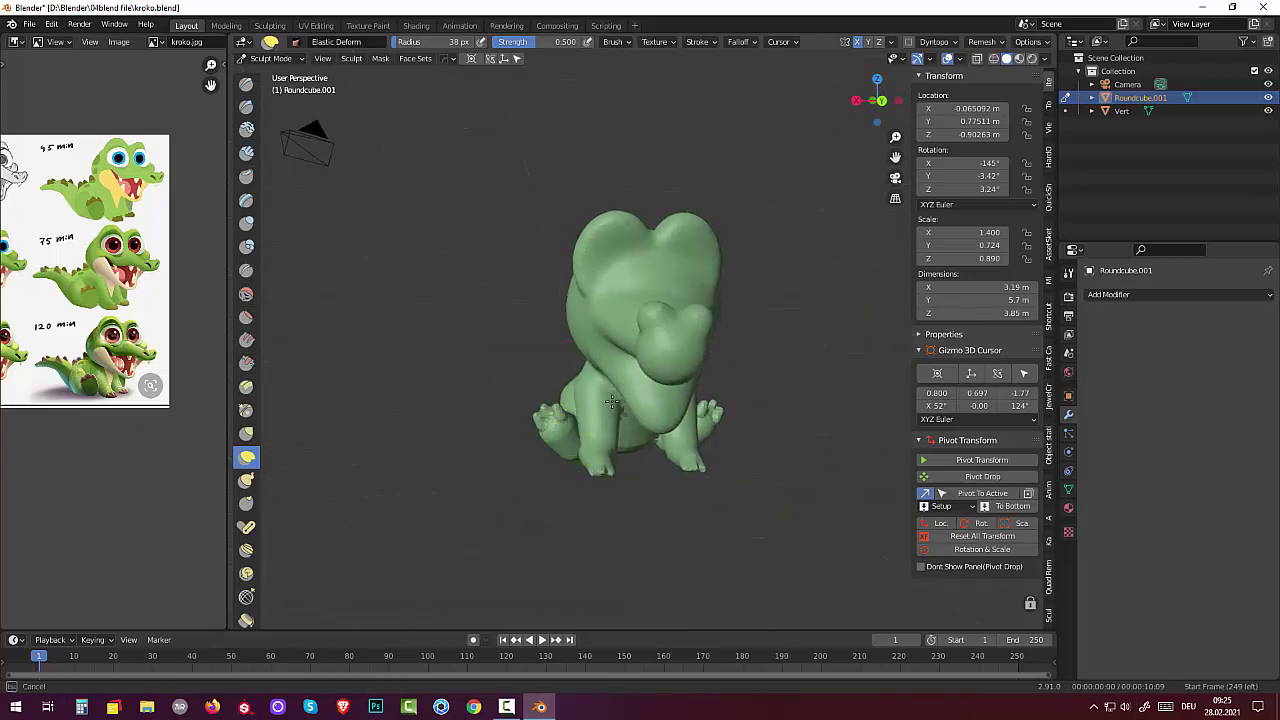
{"action": "mouse_move", "coordinate": [609, 397]}
{"action": "left_mouse_down"}
{"action": "mouse_move", "coordinate": [592, 362]}
{"action": "mouse_move", "coordinate": [643, 429]}
{"action": "mouse_move", "coordinate": [680, 400]}
{"action": "mouse_move", "coordinate": [665, 380]}
{"action": "mouse_move", "coordinate": [605, 390]}
{"action": "mouse_move", "coordinate": [655, 410]}
{"action": "left_mouse_up"}
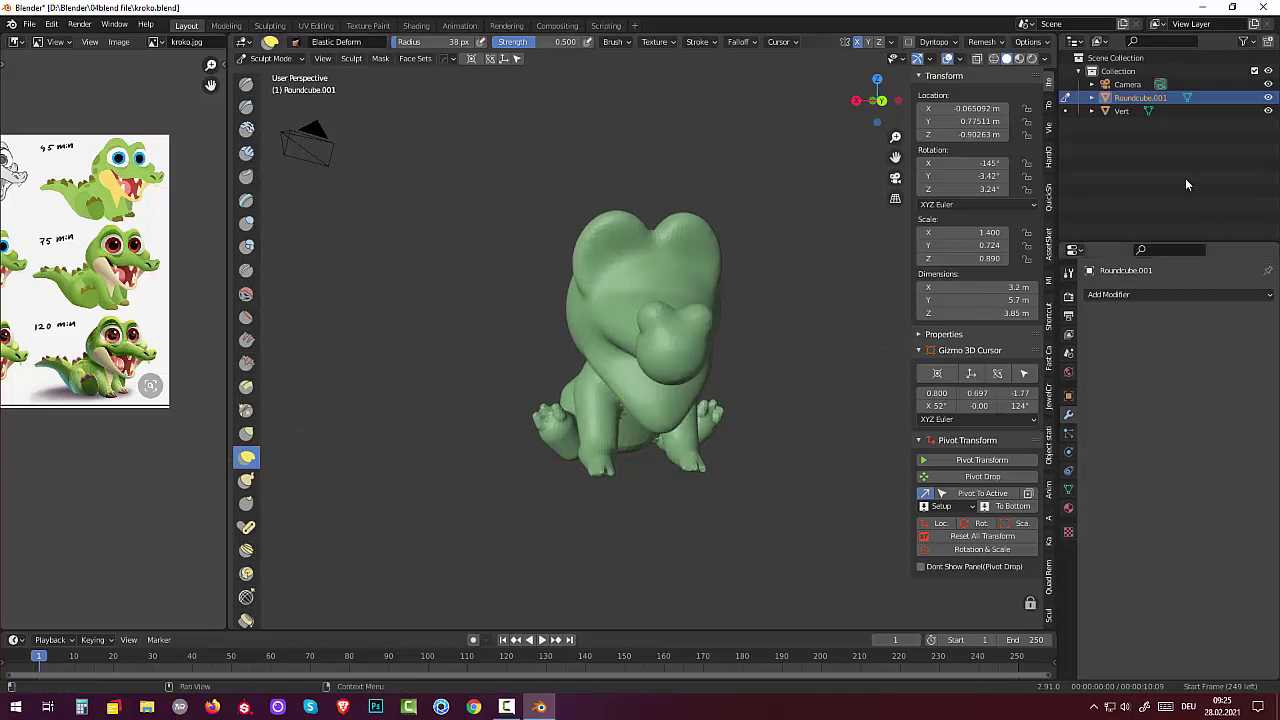
{"action": "middle_click_drag", "start_coordinate": [790, 422], "coordinate": [634, 410]}
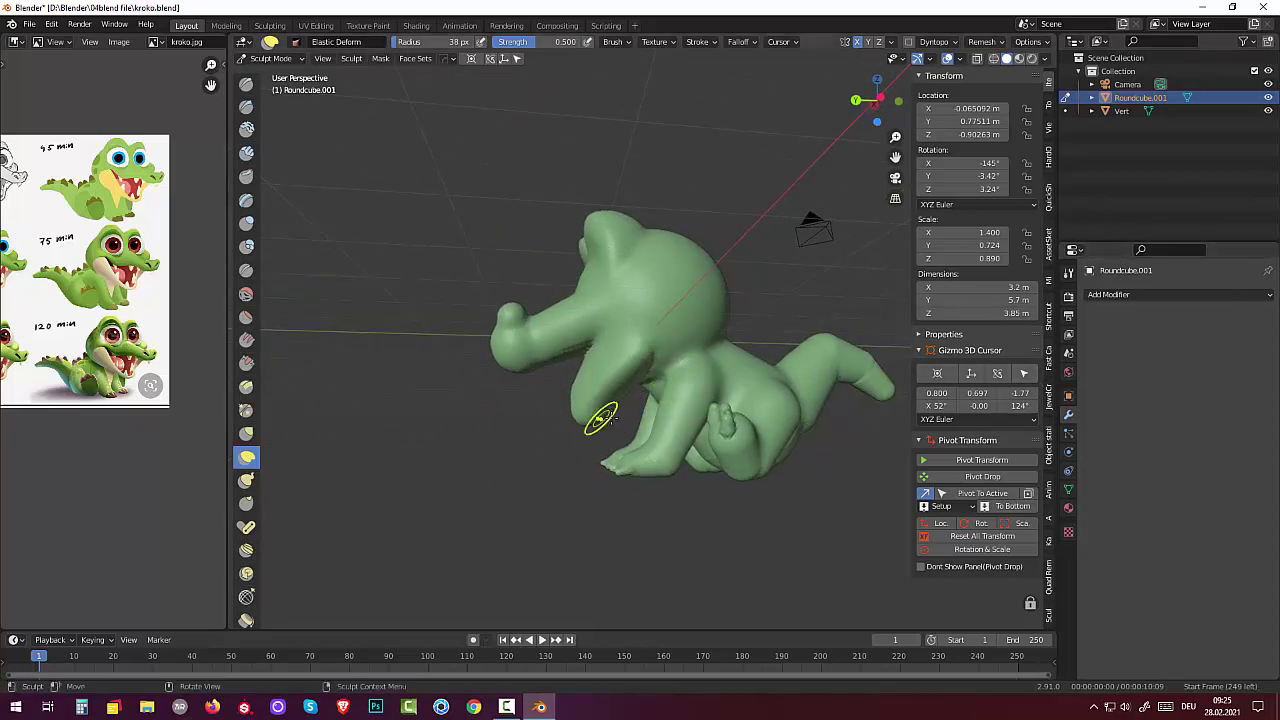
{"action": "mouse_move", "coordinate": [614, 412]}
{"action": "left_mouse_down"}
{"action": "mouse_move", "coordinate": [624, 386]}
{"action": "mouse_move", "coordinate": [651, 374]}
{"action": "left_mouse_up"}
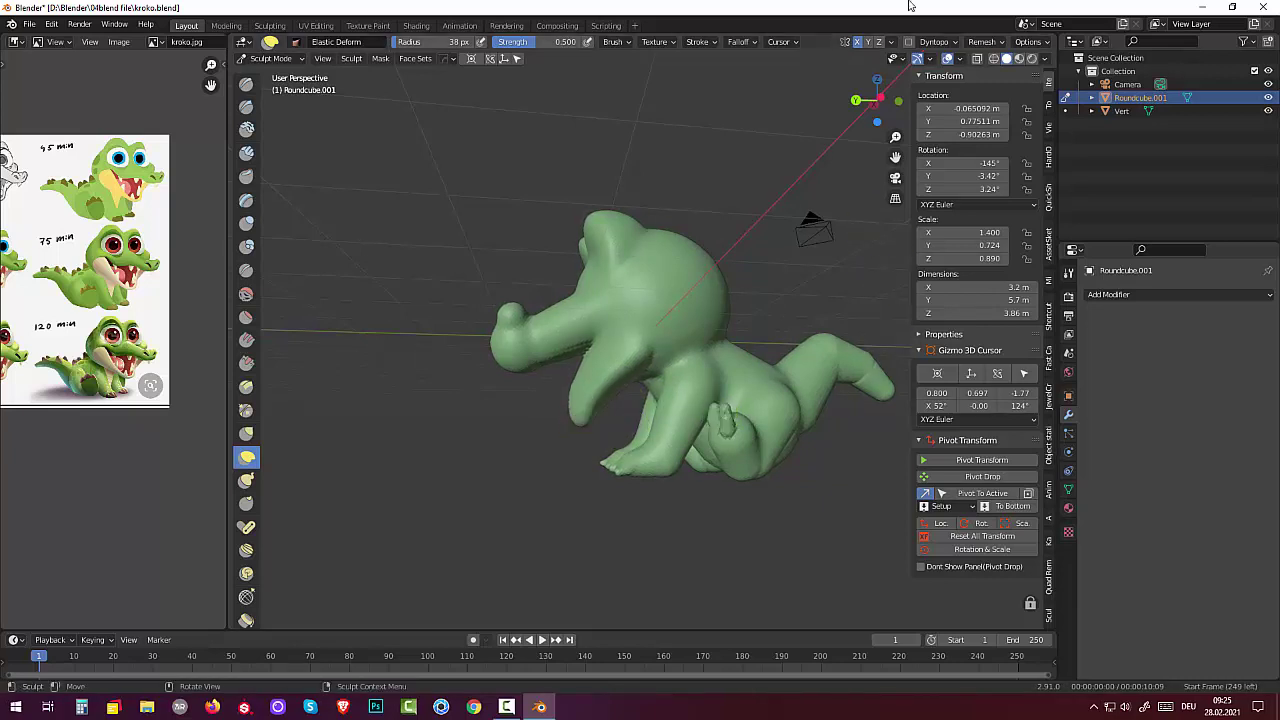
- Switch to the Mask brush at radius 38 px and strength 0.500
{"action": "mouse_move", "coordinate": [583, 420]}
{"action": "middle_mouse_down"}
{"action": "mouse_move", "coordinate": [834, 243]}
{"action": "mouse_move", "coordinate": [1023, 373]}
{"action": "mouse_move", "coordinate": [870, 258]}
{"action": "middle_mouse_up"}
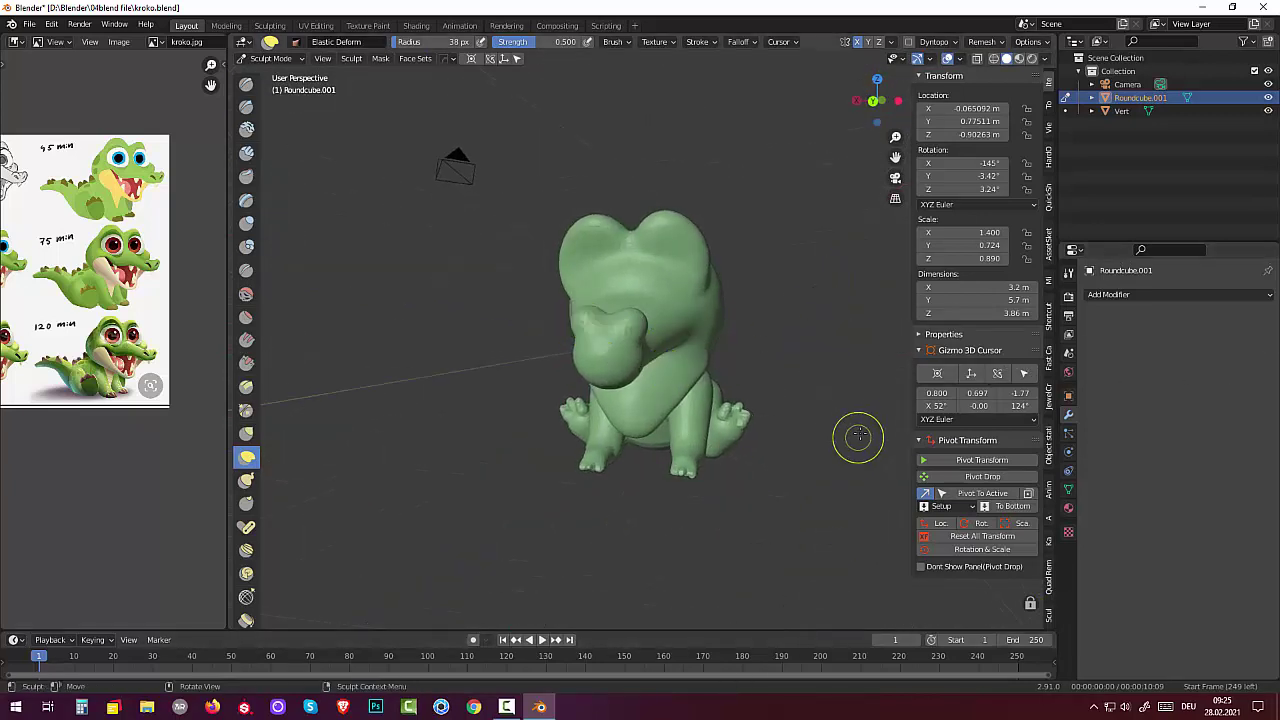
{"action": "key", "text": "m"}
{"action": "key", "text": "b"}
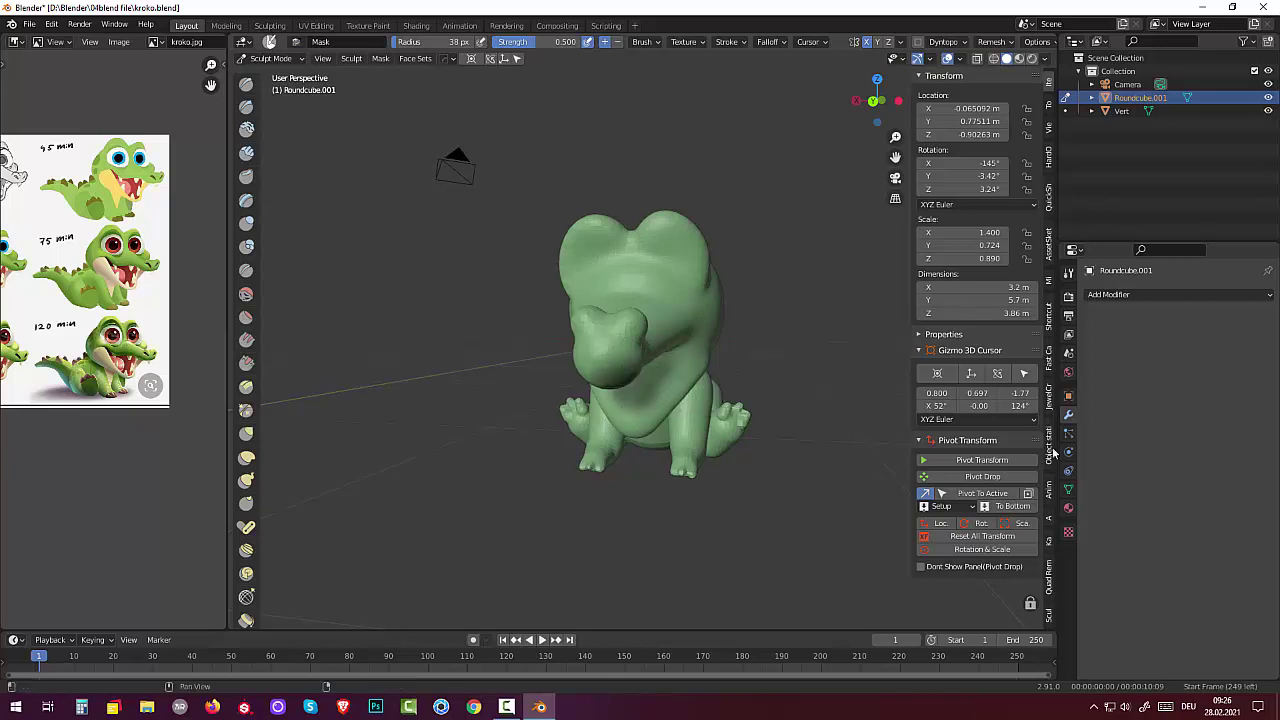
- Paint mask strokes over the body, across the mouth and on the head's right side
{"action": "middle_click_drag", "start_coordinate": [783, 391], "coordinate": [905, 437]}
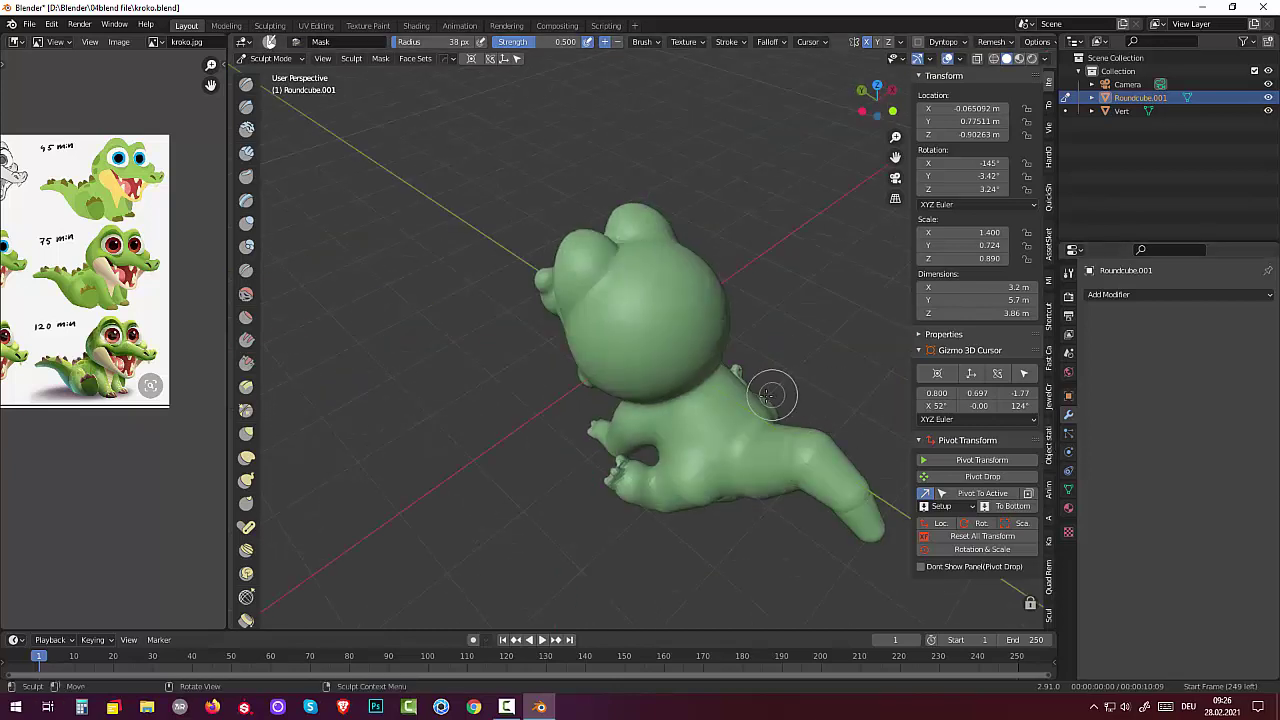
{"action": "middle_click_drag", "start_coordinate": [766, 394], "coordinate": [838, 330]}
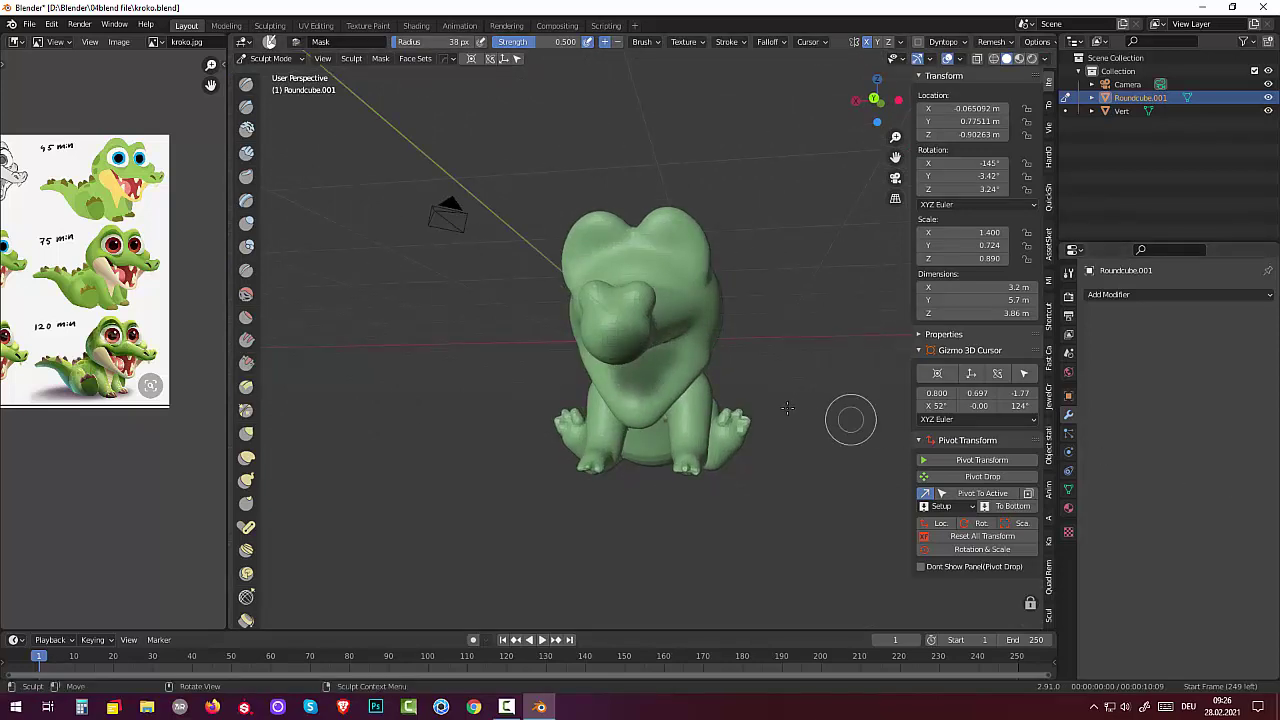
{"action": "left_click_drag", "start_coordinate": [640, 360], "coordinate": [675, 345]}
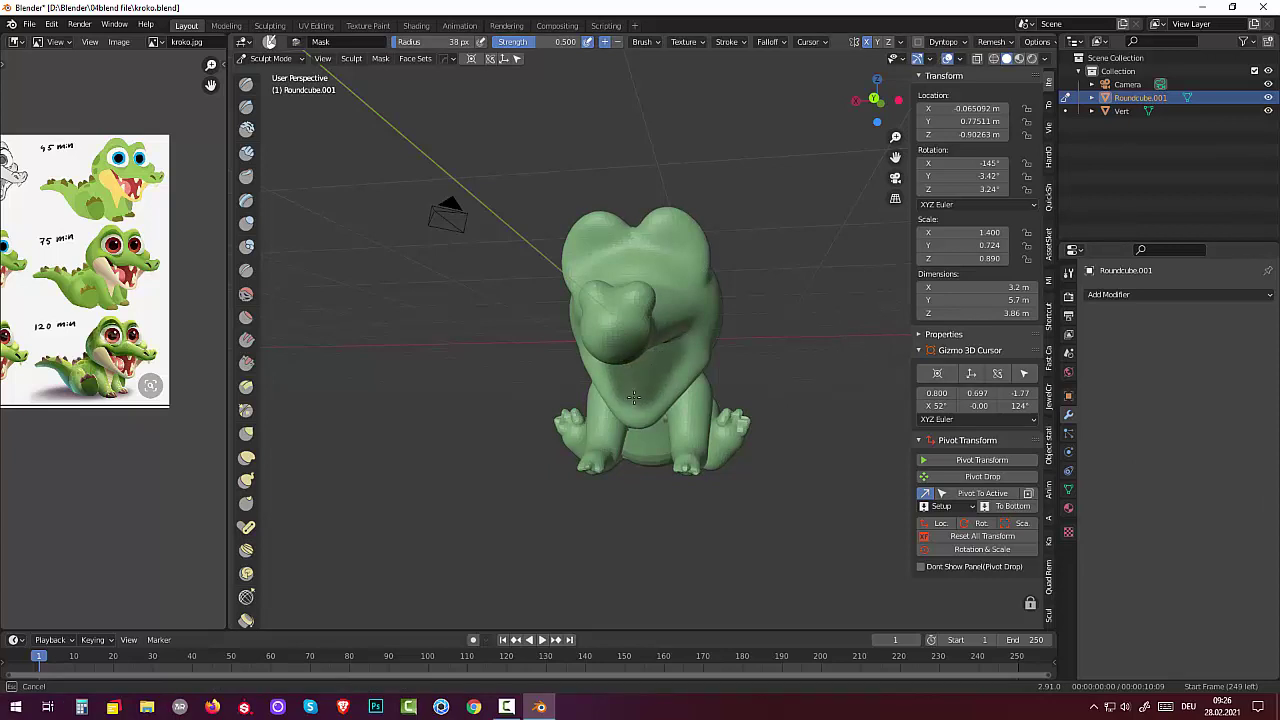
{"action": "middle_click_drag", "start_coordinate": [737, 286], "coordinate": [751, 223]}
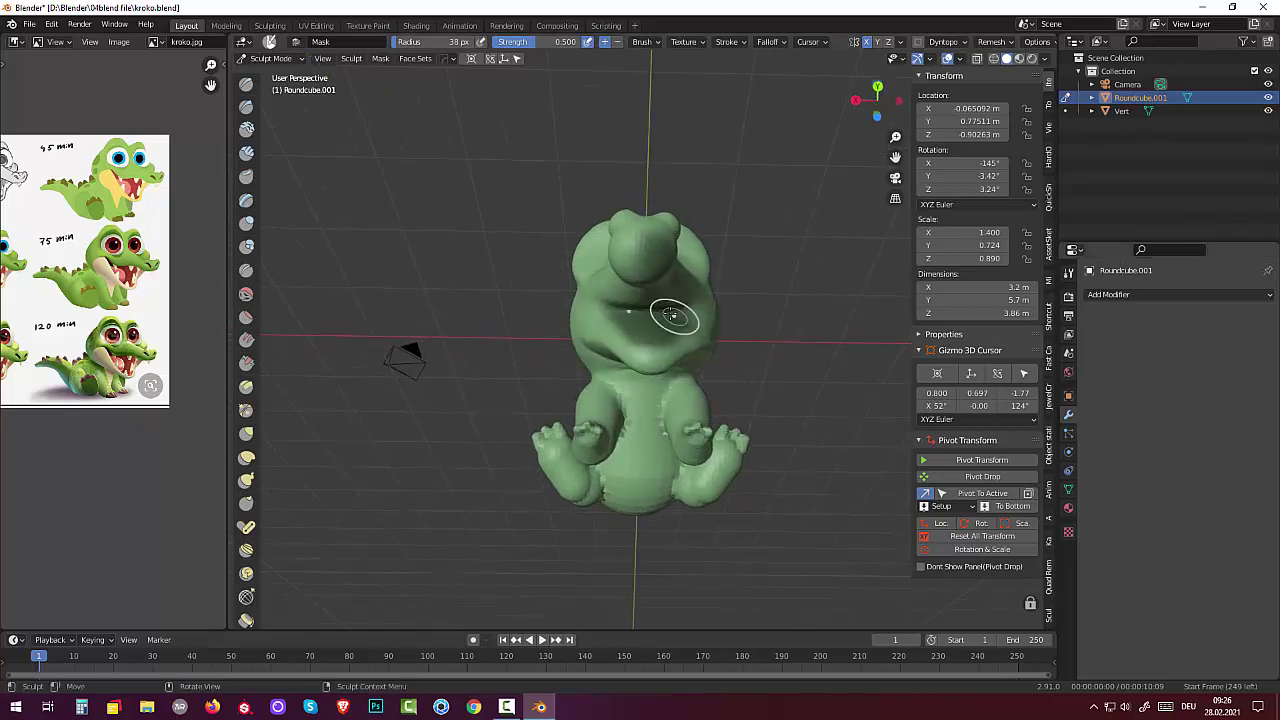
{"action": "left_click_drag", "start_coordinate": [671, 309], "coordinate": [633, 315]}
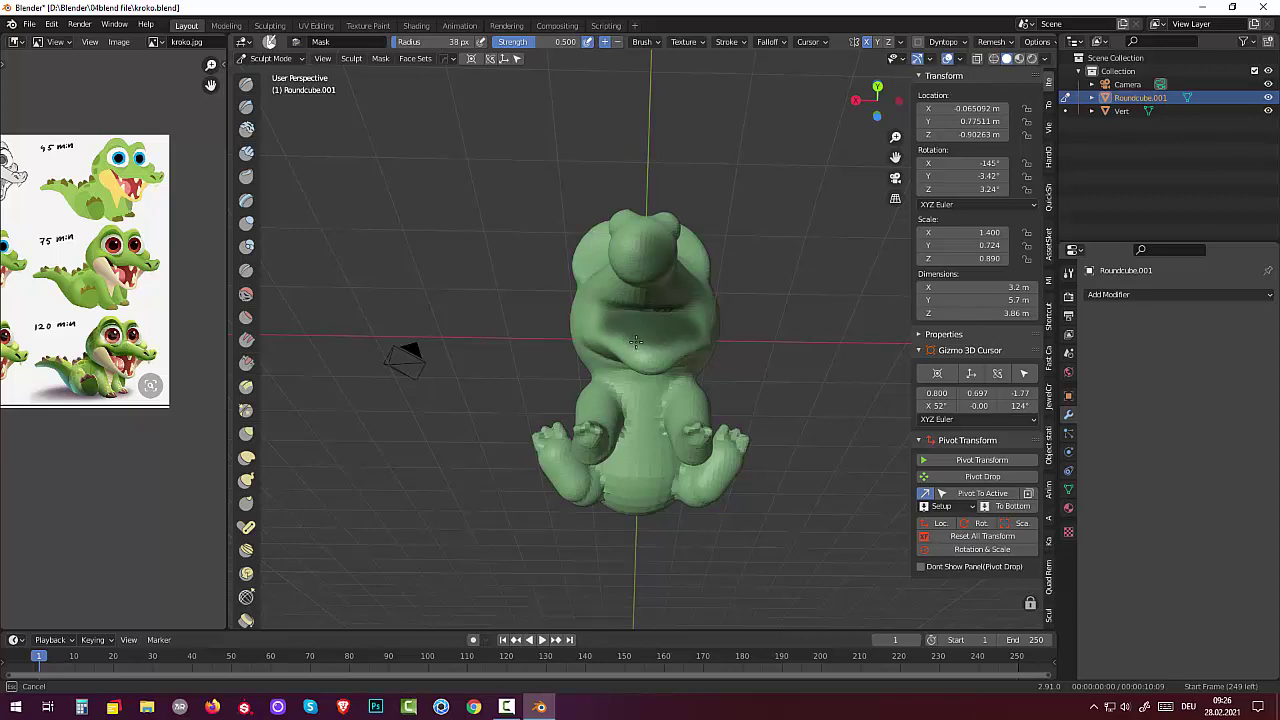
{"action": "left_click_drag", "start_coordinate": [638, 331], "coordinate": [702, 256]}
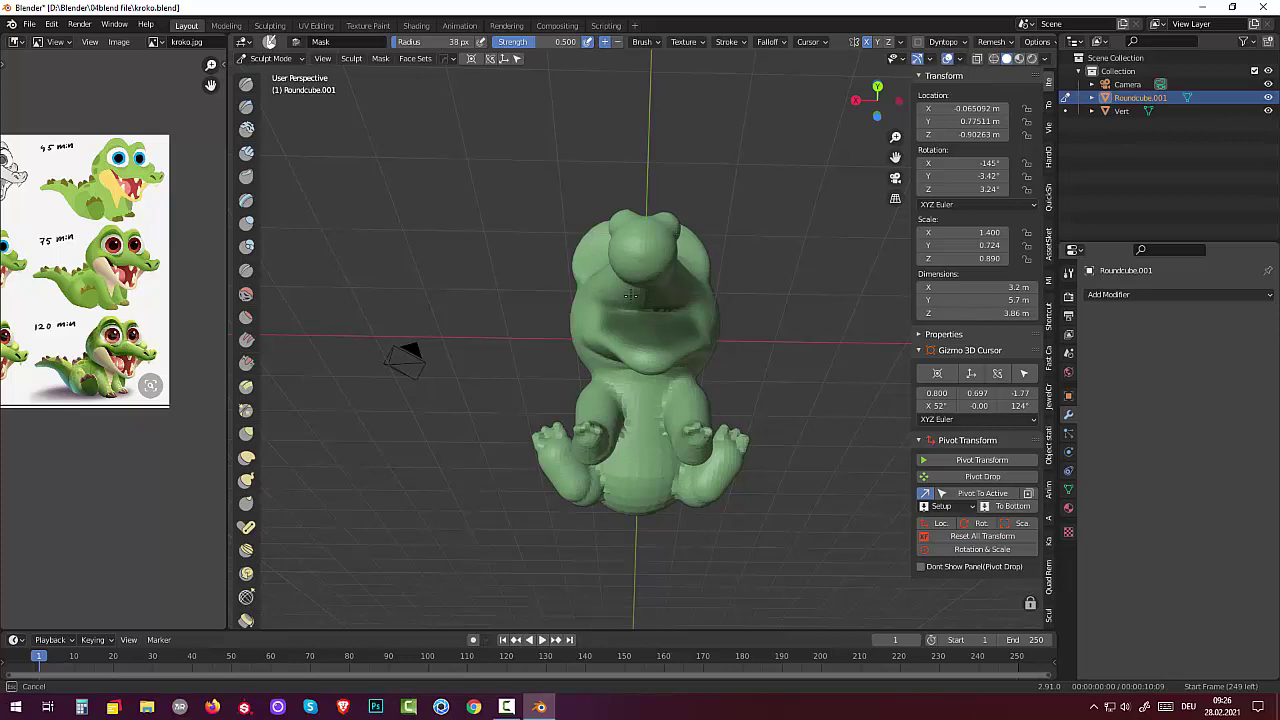
{"action": "left_click_drag", "start_coordinate": [631, 293], "coordinate": [726, 288]}
{"action": "middle_click_drag", "start_coordinate": [714, 234], "coordinate": [577, 183]}
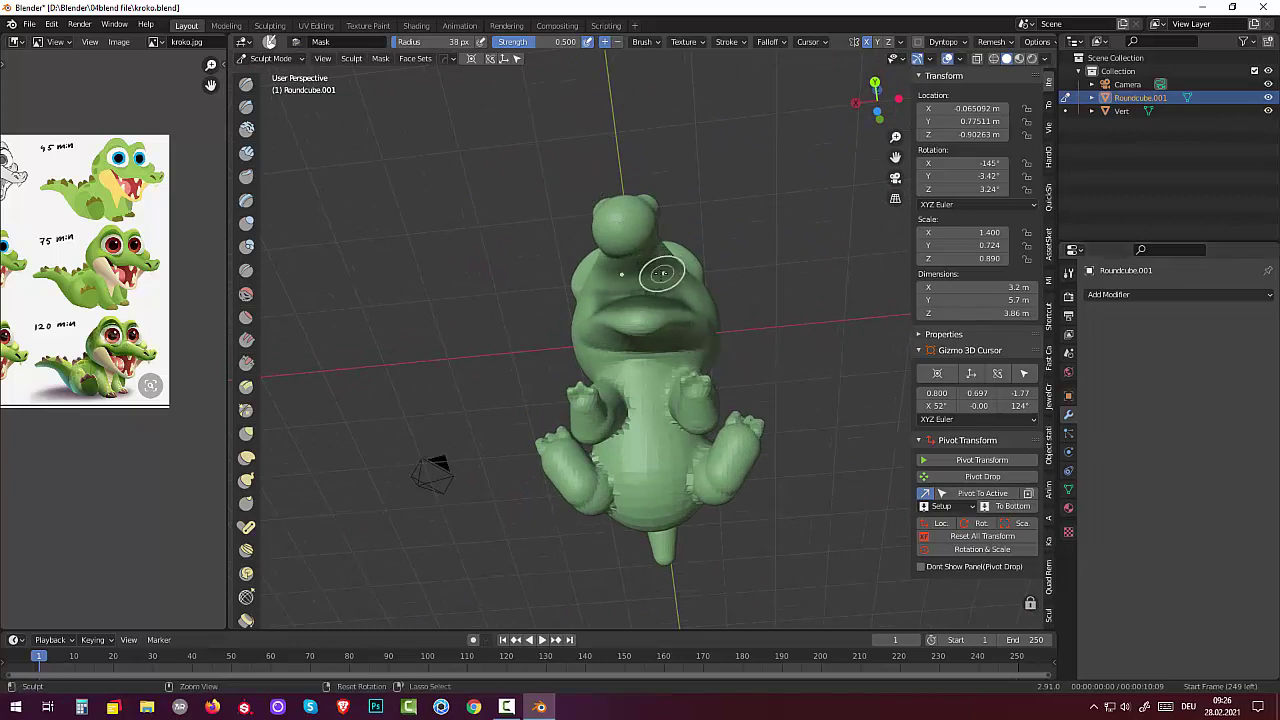
- Cancel the box mask and set the Mask brush strength to 0.893
{"action": "key", "text": "b"}
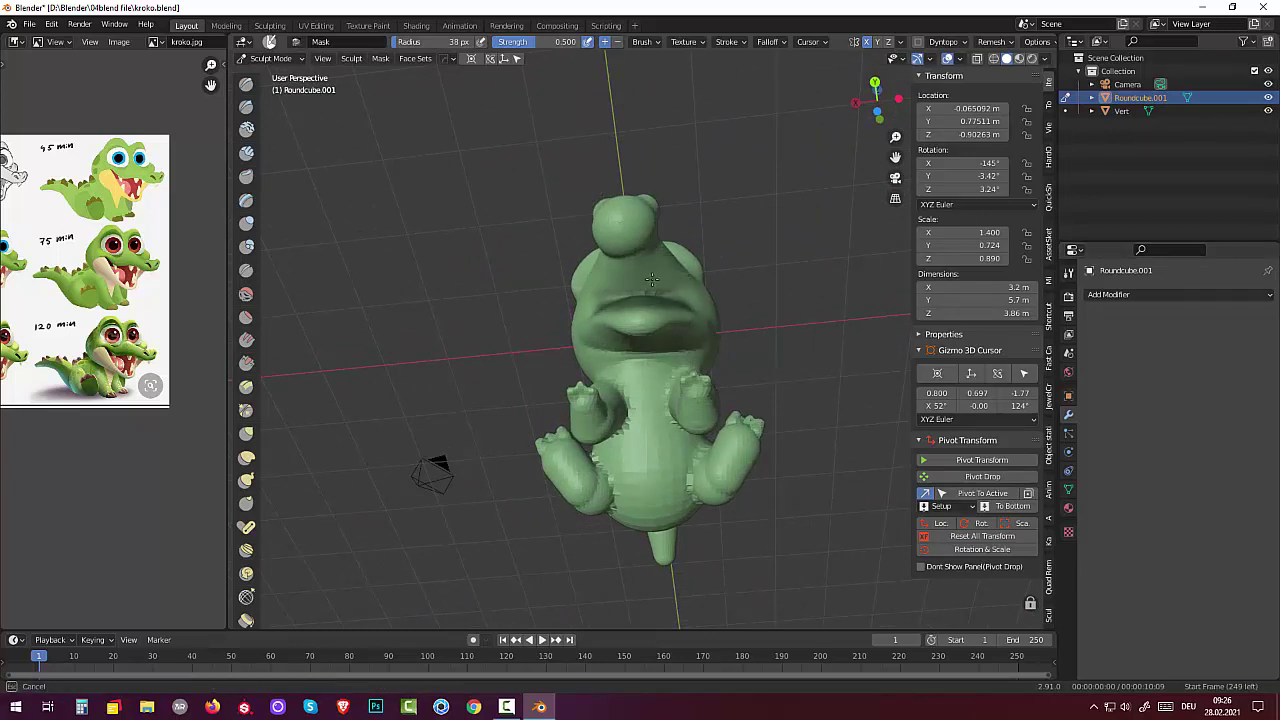
{"action": "key", "text": "Escape"}
{"action": "mouse_move", "coordinate": [540, 42]}
{"action": "left_mouse_down"}
{"action": "mouse_move", "coordinate": [496, 47]}
{"action": "mouse_move", "coordinate": [556, 42]}
{"action": "left_mouse_up"}
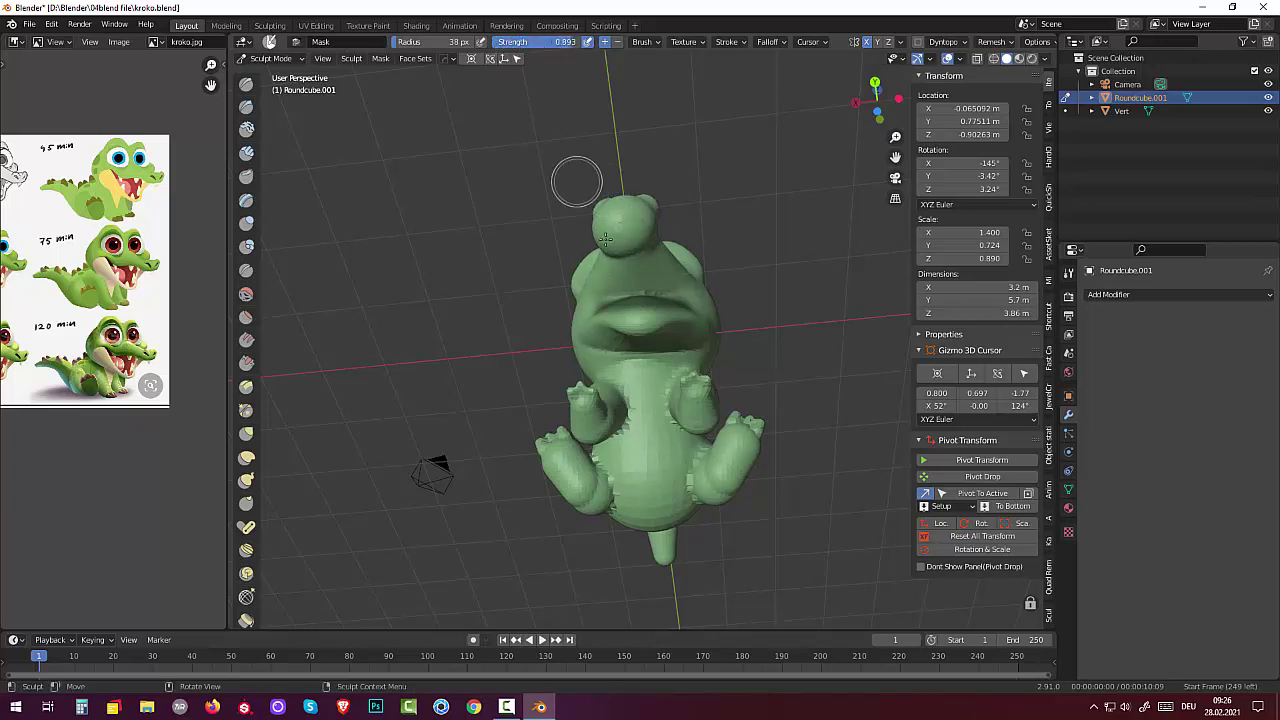
{"action": "key", "text": "b"}
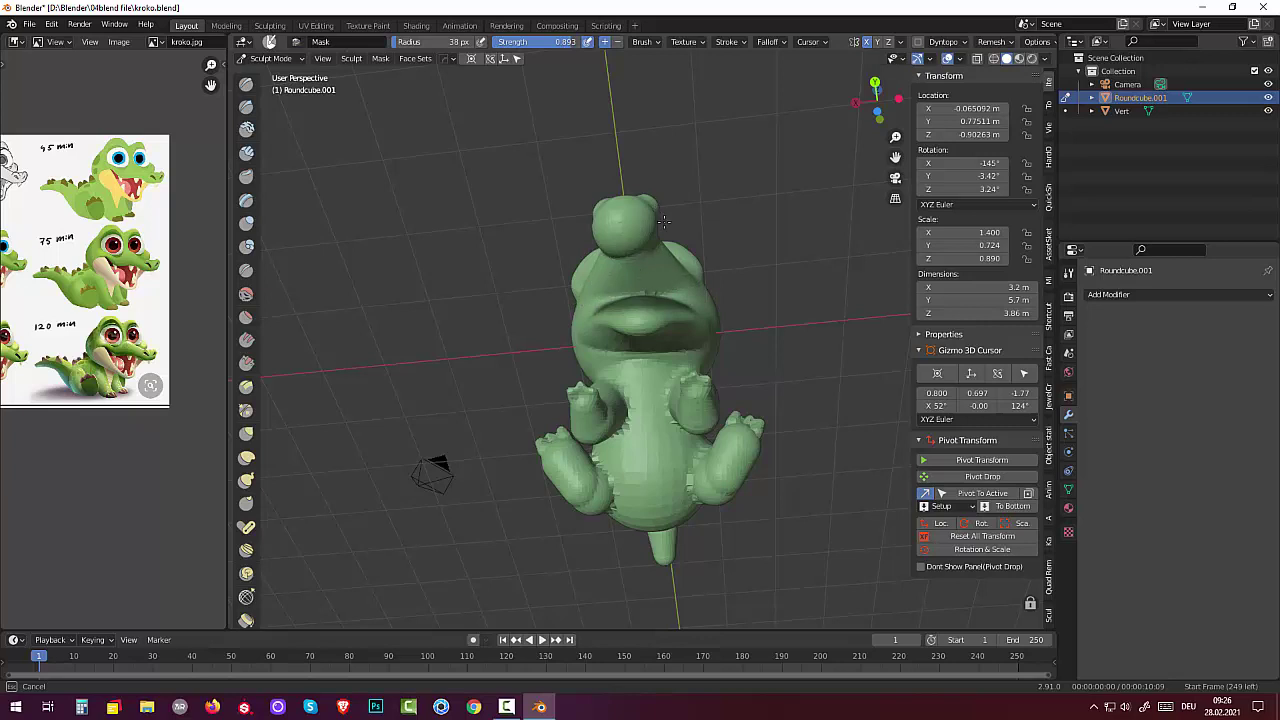
{"action": "key", "text": "Escape"}
- Mask a curved band across the crocodile's chest
{"action": "mouse_move", "coordinate": [545, 160]}
{"action": "middle_mouse_down"}
{"action": "mouse_move", "coordinate": [651, 355]}
{"action": "mouse_move", "coordinate": [624, 340]}
{"action": "middle_mouse_up"}
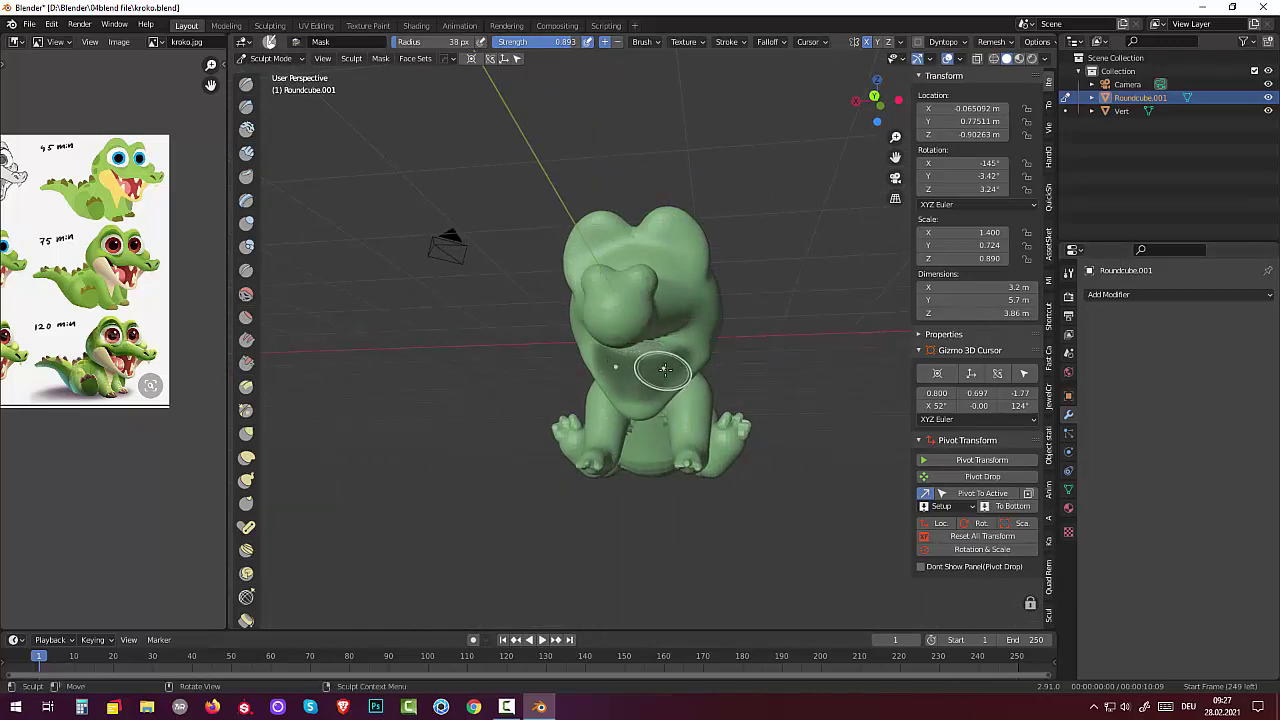
{"action": "left_click_drag", "start_coordinate": [680, 374], "coordinate": [642, 357]}
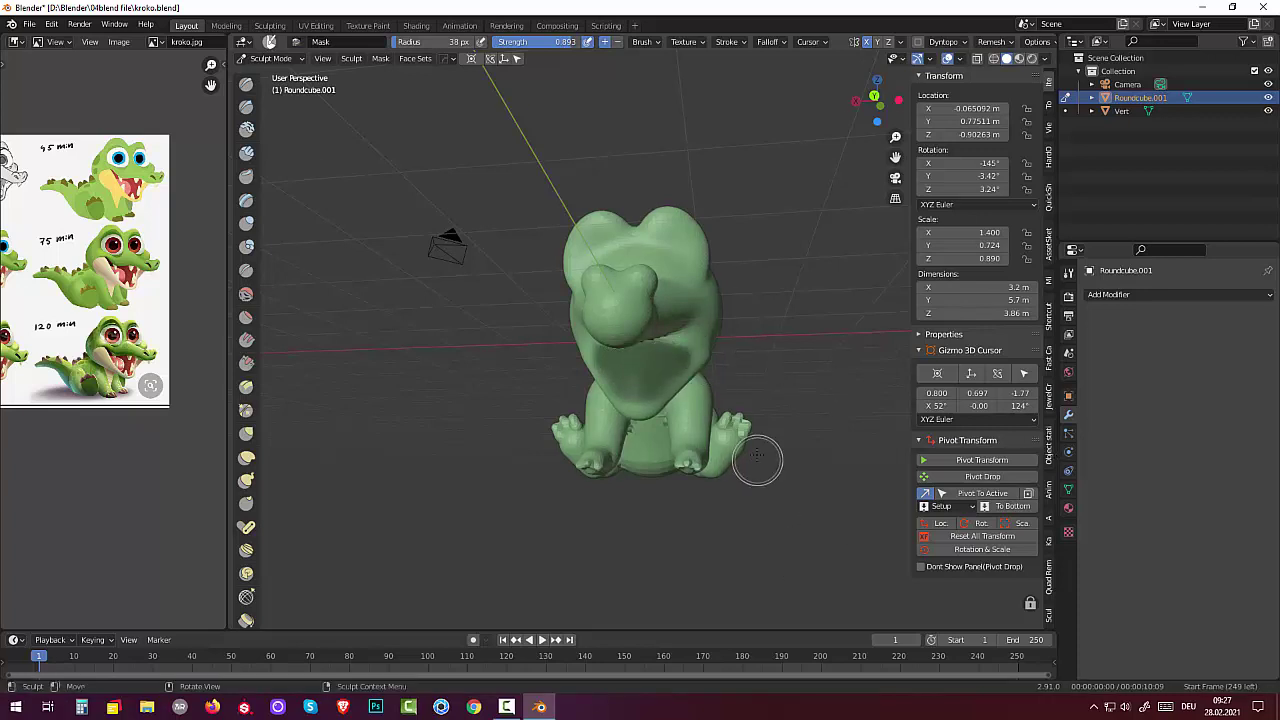
{"action": "mouse_move", "coordinate": [758, 461]}
{"action": "middle_mouse_down"}
{"action": "mouse_move", "coordinate": [731, 402]}
{"action": "mouse_move", "coordinate": [769, 404]}
{"action": "middle_mouse_up"}
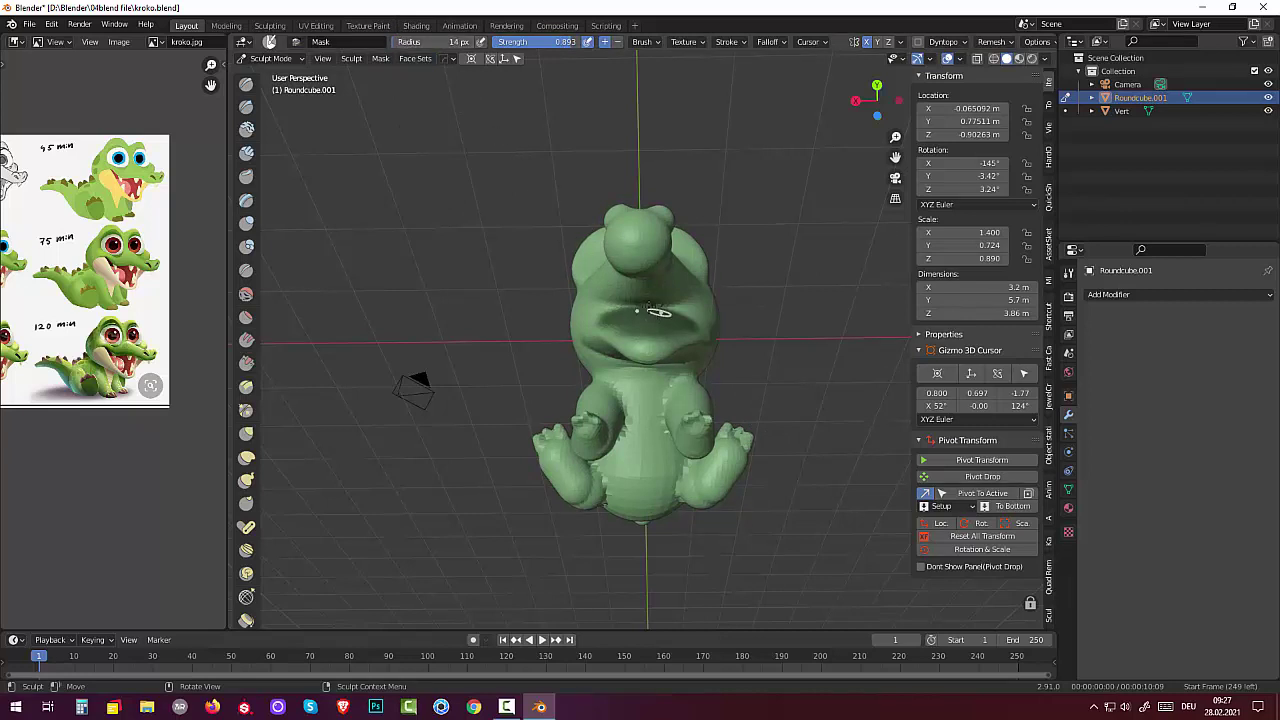
- Cancel a trial box mask and orbit to a front view of the crocodile
{"action": "key", "text": "b"}
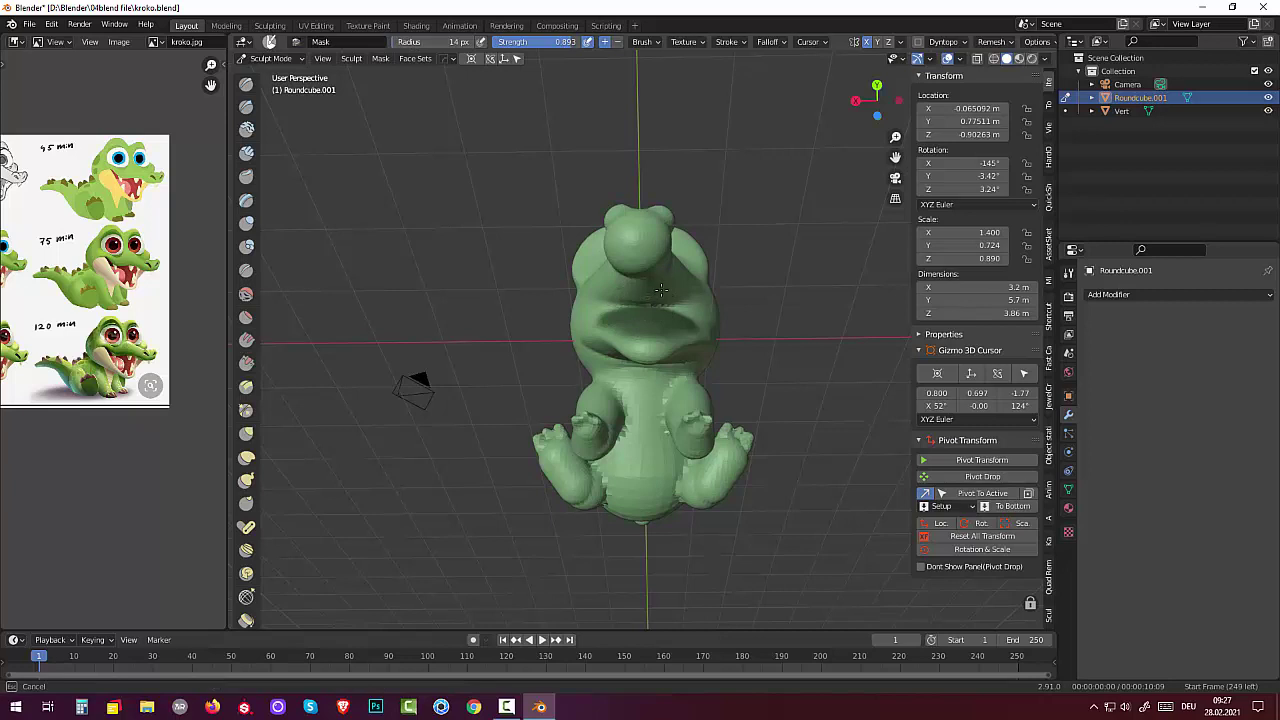
{"action": "key", "text": "Escape"}
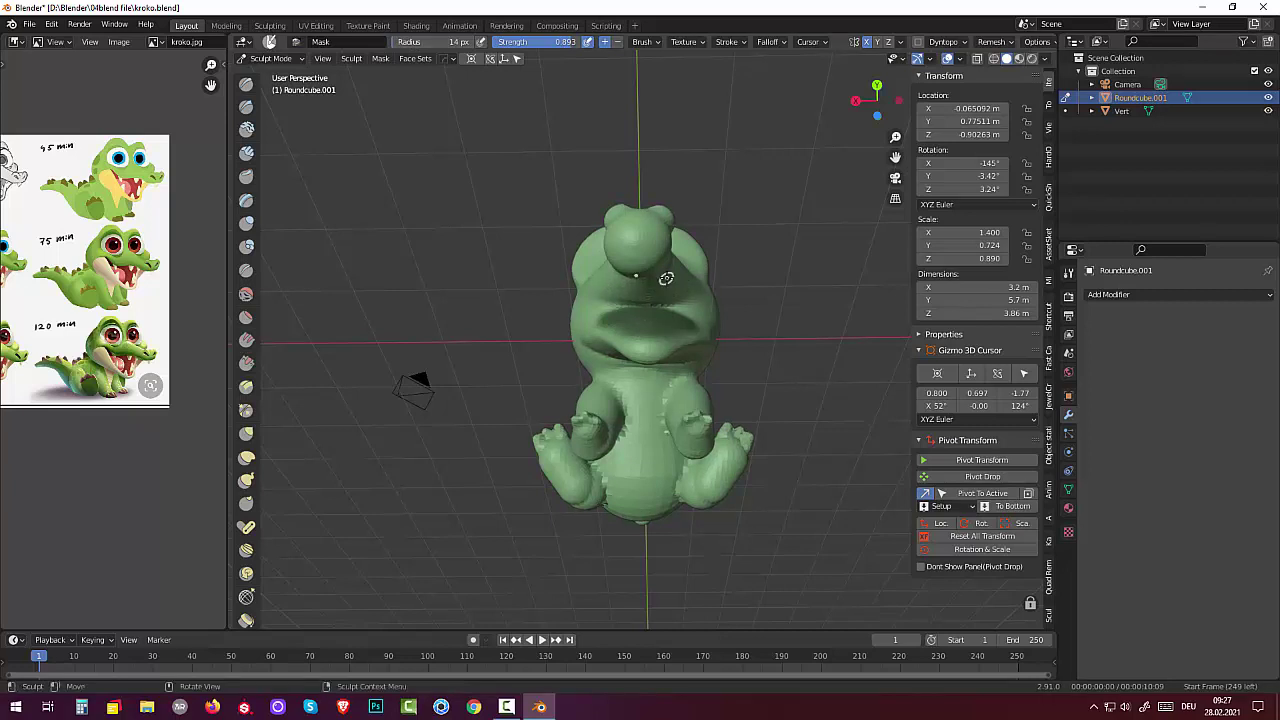
{"action": "middle_click_drag", "start_coordinate": [680, 284], "coordinate": [845, 416]}
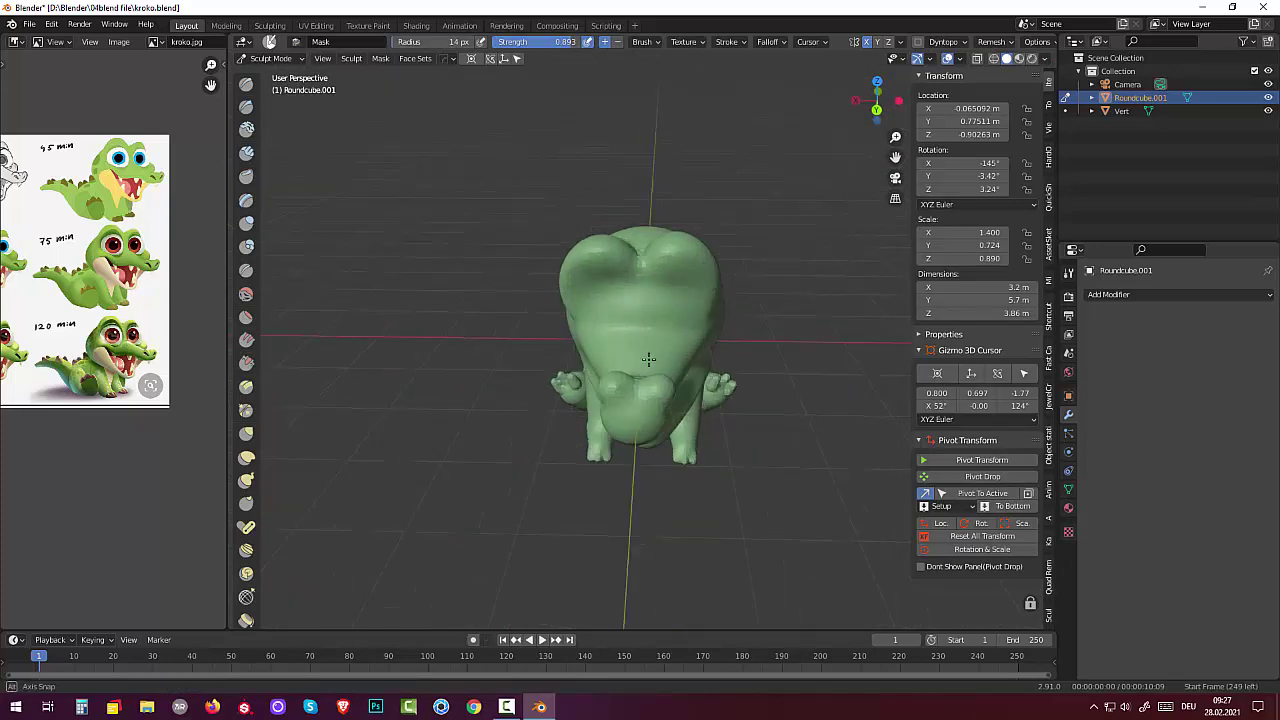
{"action": "middle_click_drag", "start_coordinate": [651, 357], "coordinate": [640, 284]}
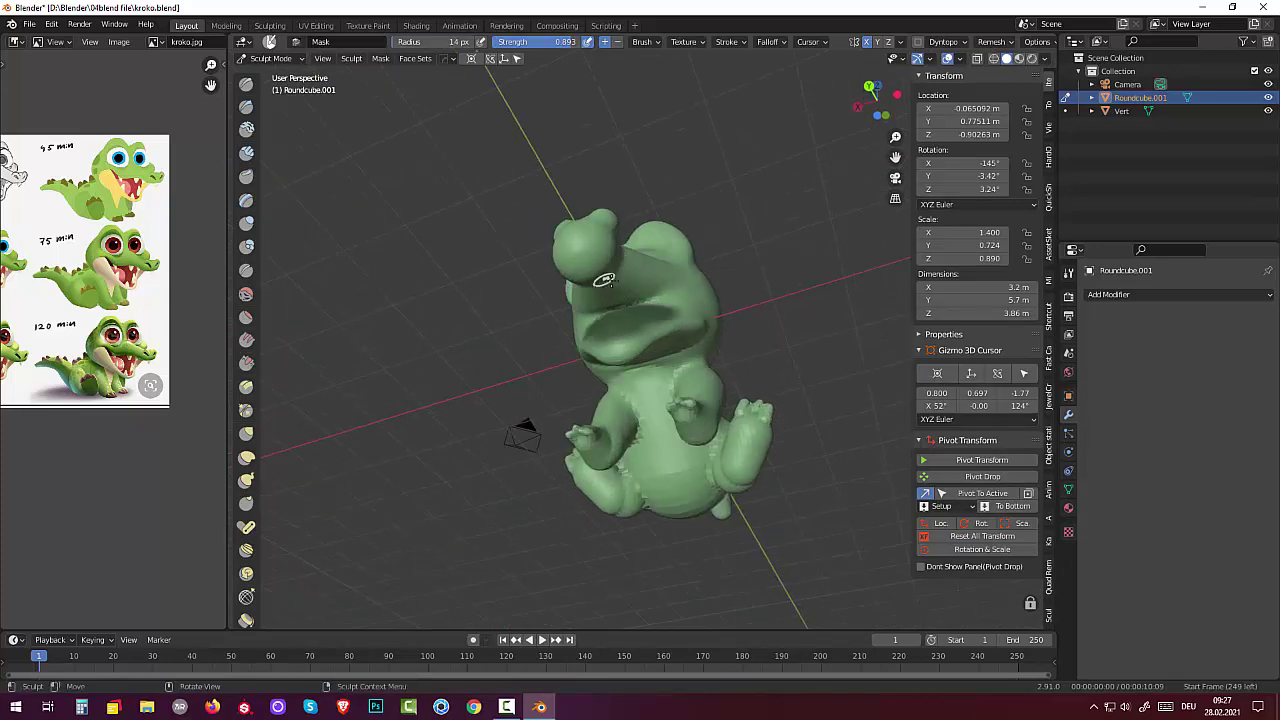
{"action": "left_click_drag", "start_coordinate": [606, 294], "coordinate": [636, 284]}
{"action": "middle_click_drag", "start_coordinate": [636, 284], "coordinate": [658, 354]}
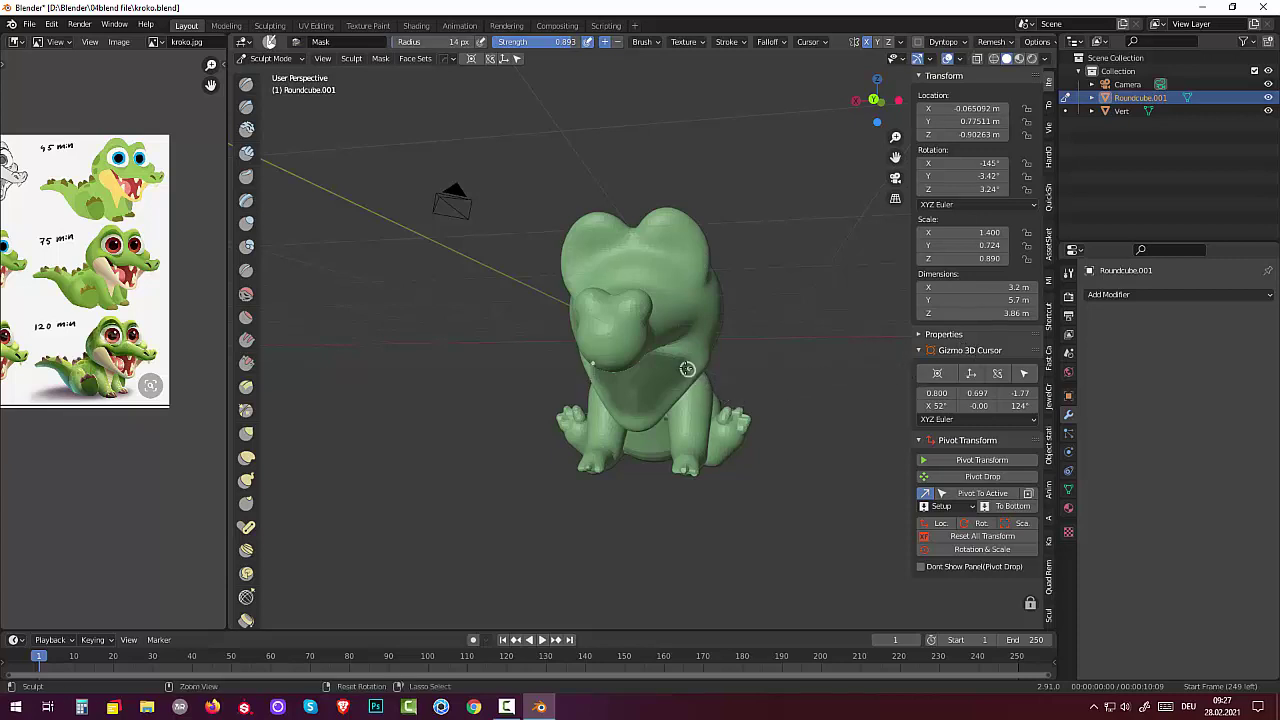
- Invert the mask with Ctrl+I so only the mouth area stays unmasked
{"action": "key", "text": "b"}
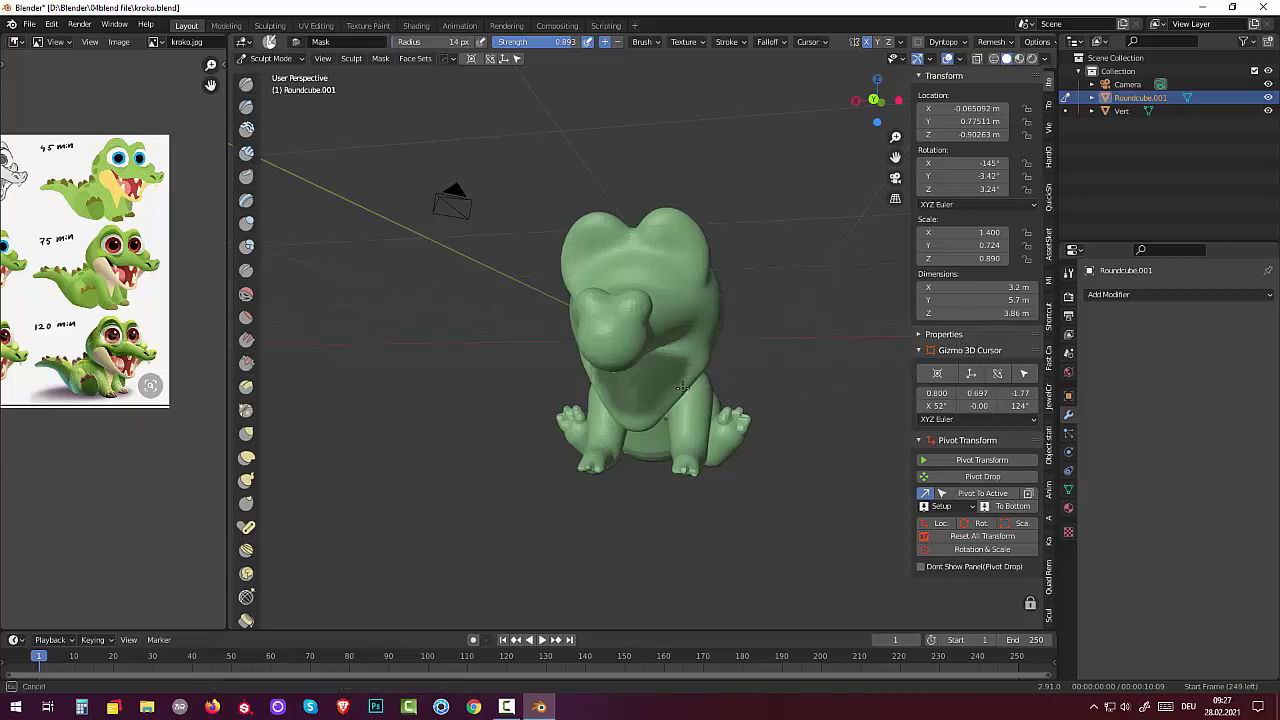
{"action": "key", "text": "Escape"}
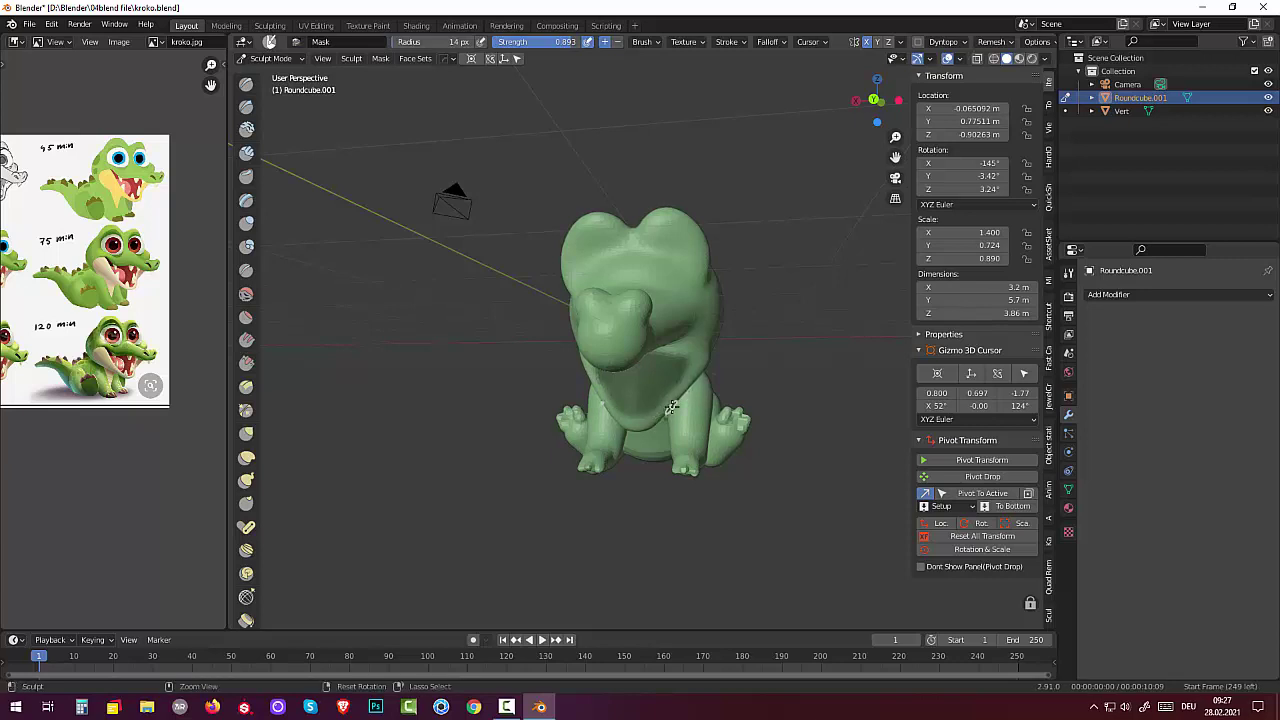
{"action": "key", "text": "b"}
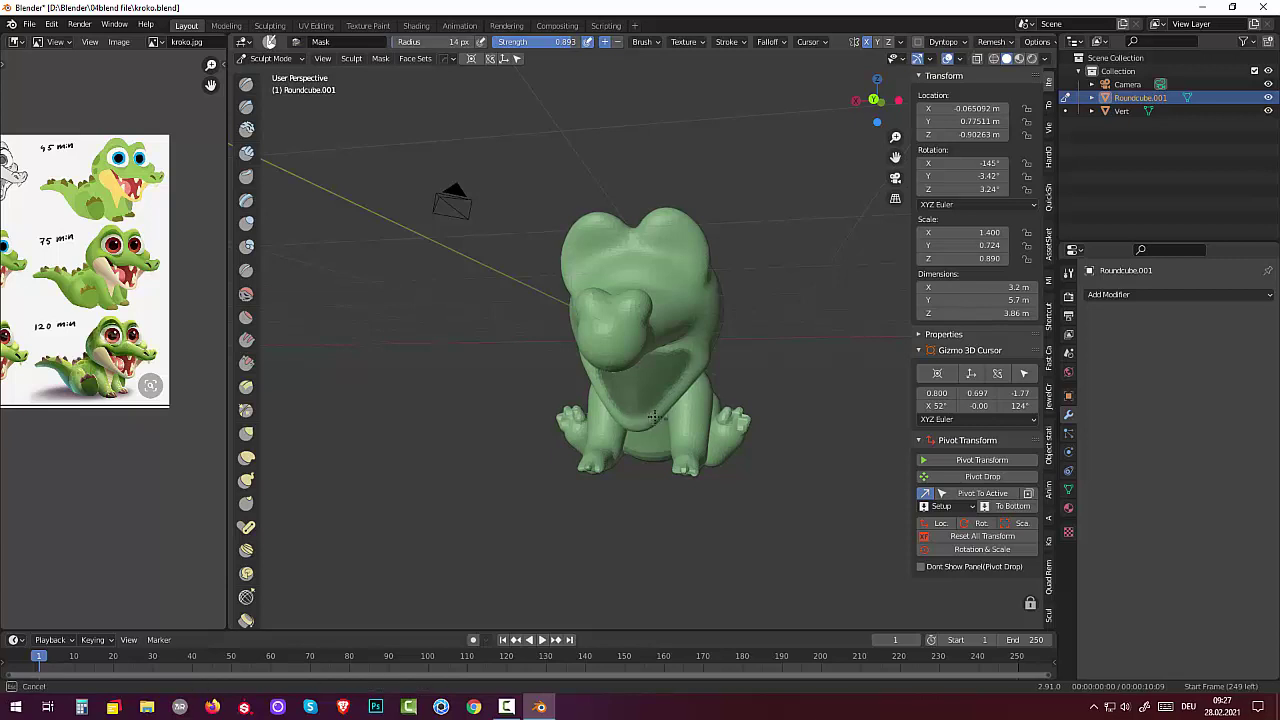
{"action": "key", "text": "Escape"}
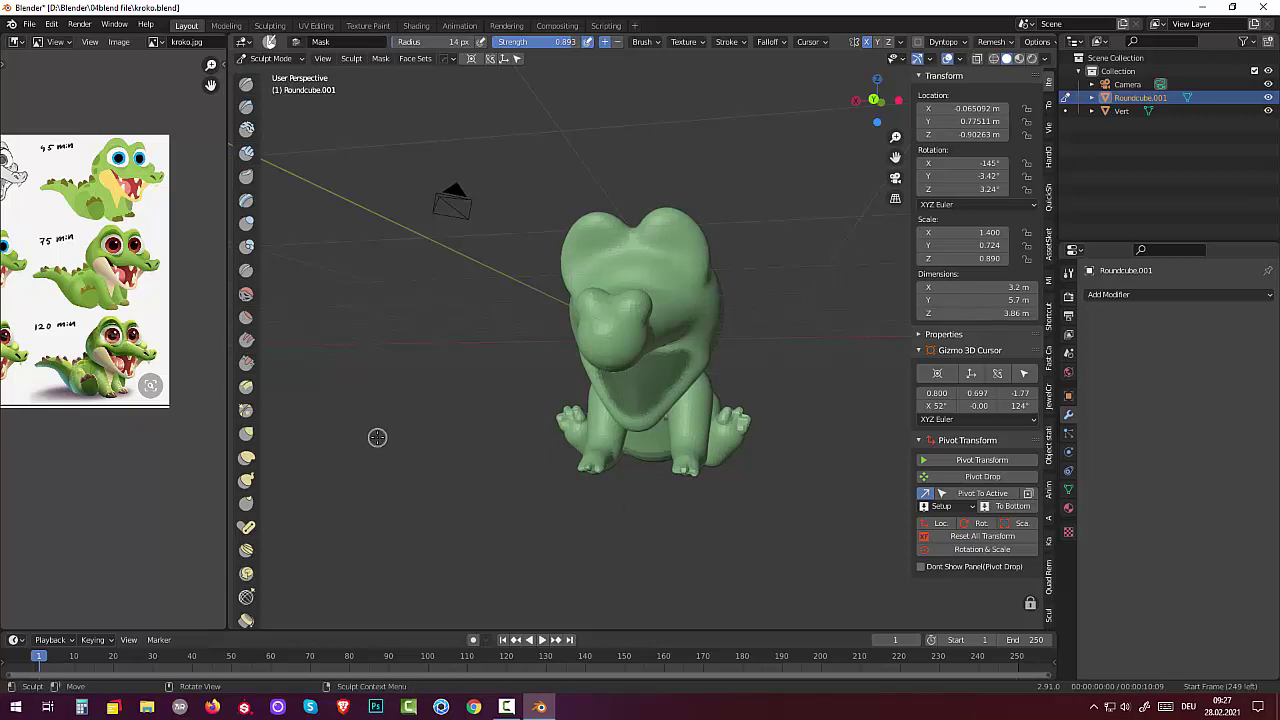
{"action": "key", "text": "ctrl"}
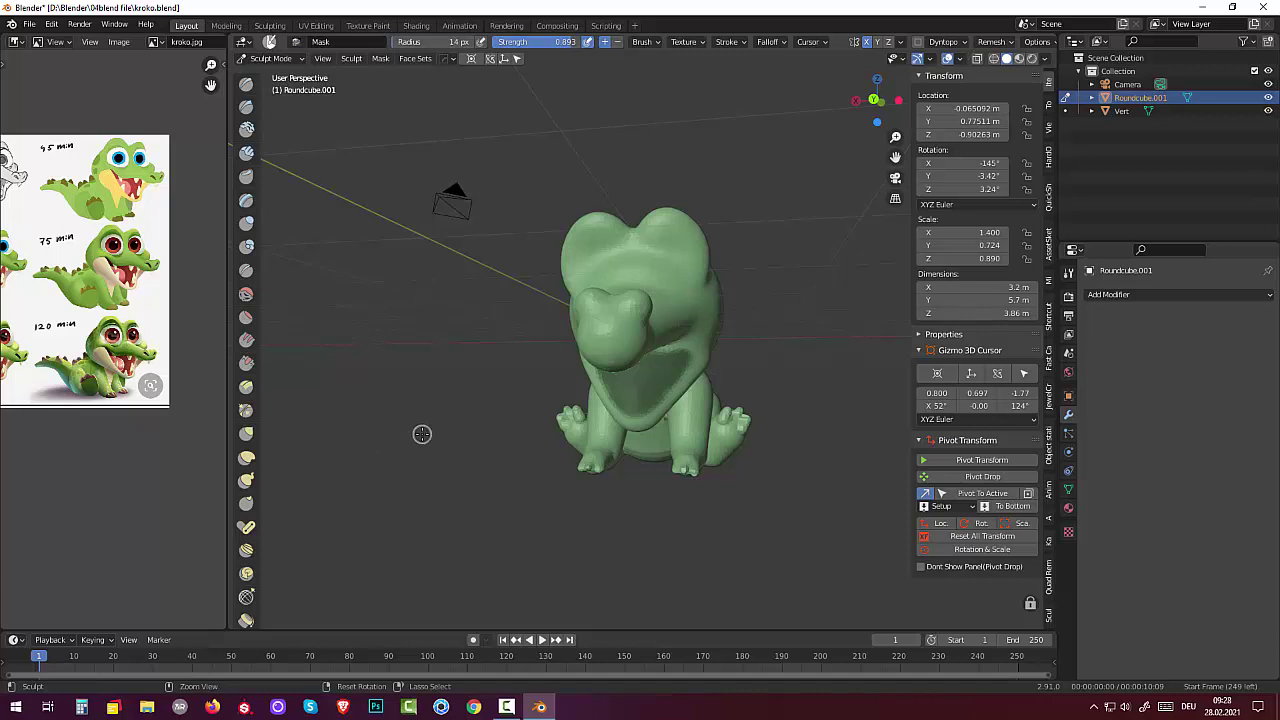
{"action": "key", "text": "ctrl+i"}
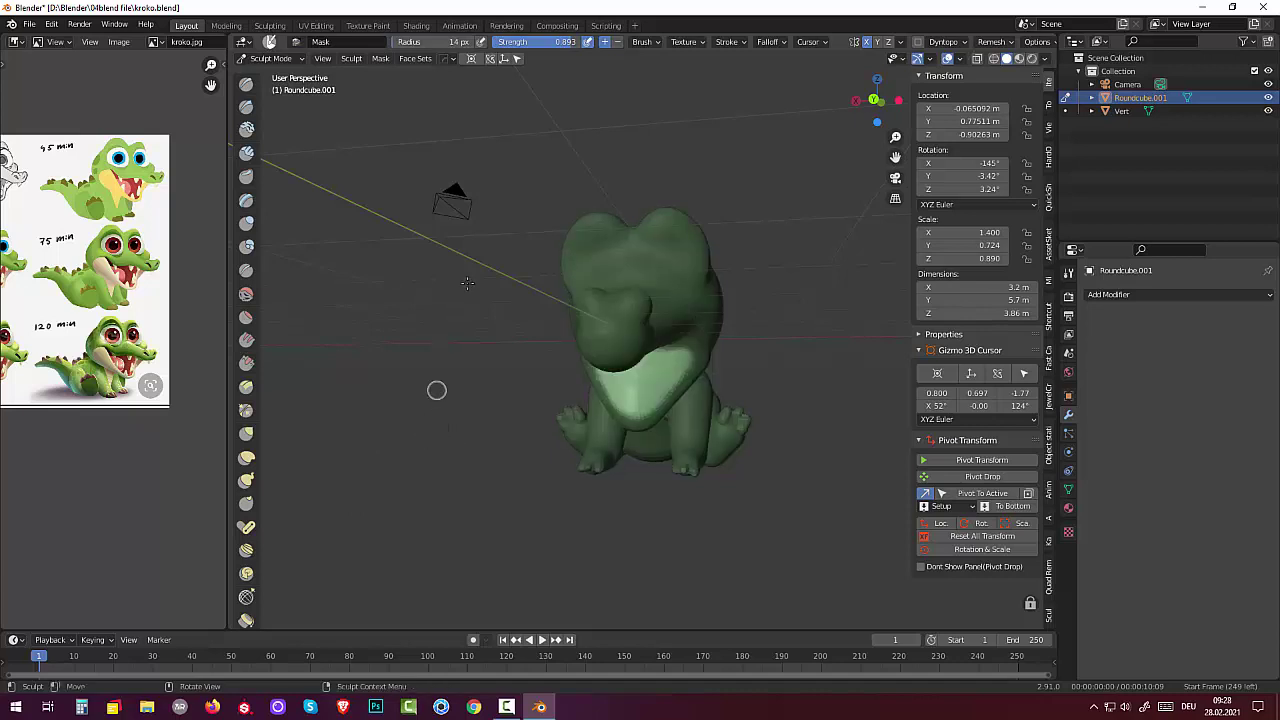
- Paint mask strokes up the belly and out to its right edge
{"action": "mouse_move", "coordinate": [437, 389]}
{"action": "middle_mouse_down"}
{"action": "mouse_move", "coordinate": [563, 163]}
{"action": "mouse_move", "coordinate": [574, 203]}
{"action": "mouse_move", "coordinate": [531, 228]}
{"action": "middle_mouse_up"}
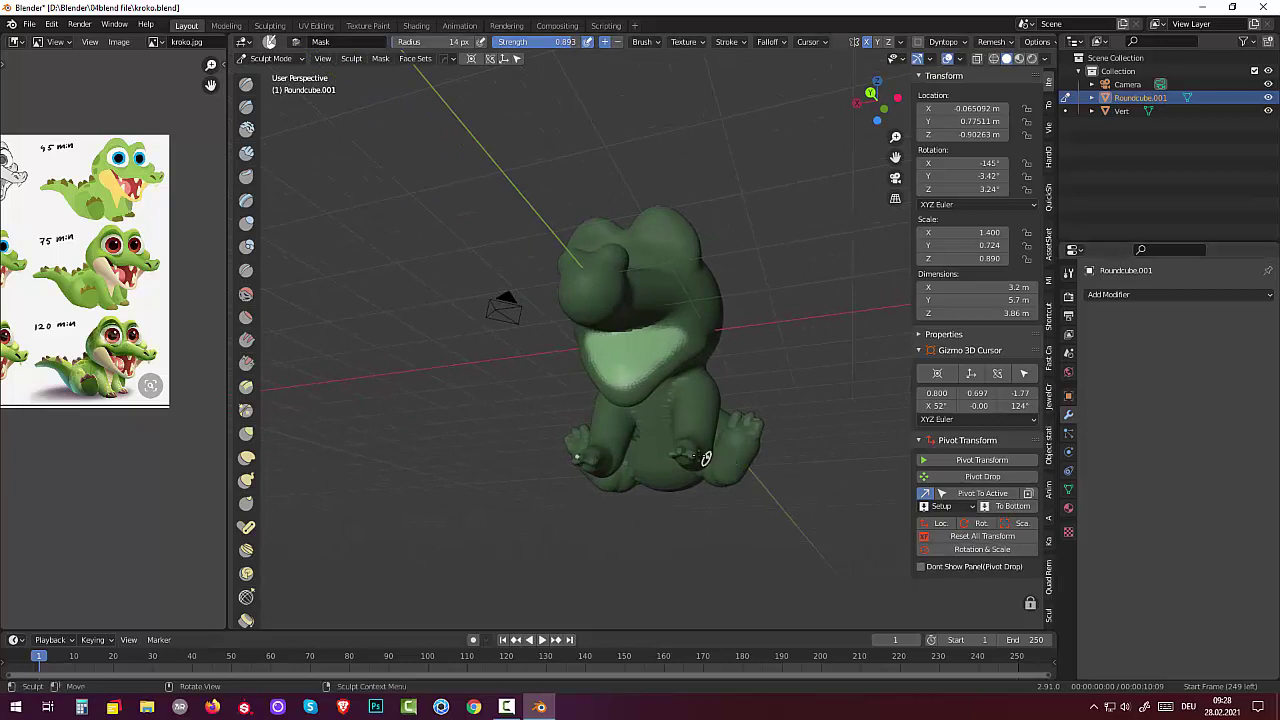
{"action": "left_click_drag", "start_coordinate": [655, 412], "coordinate": [671, 325]}
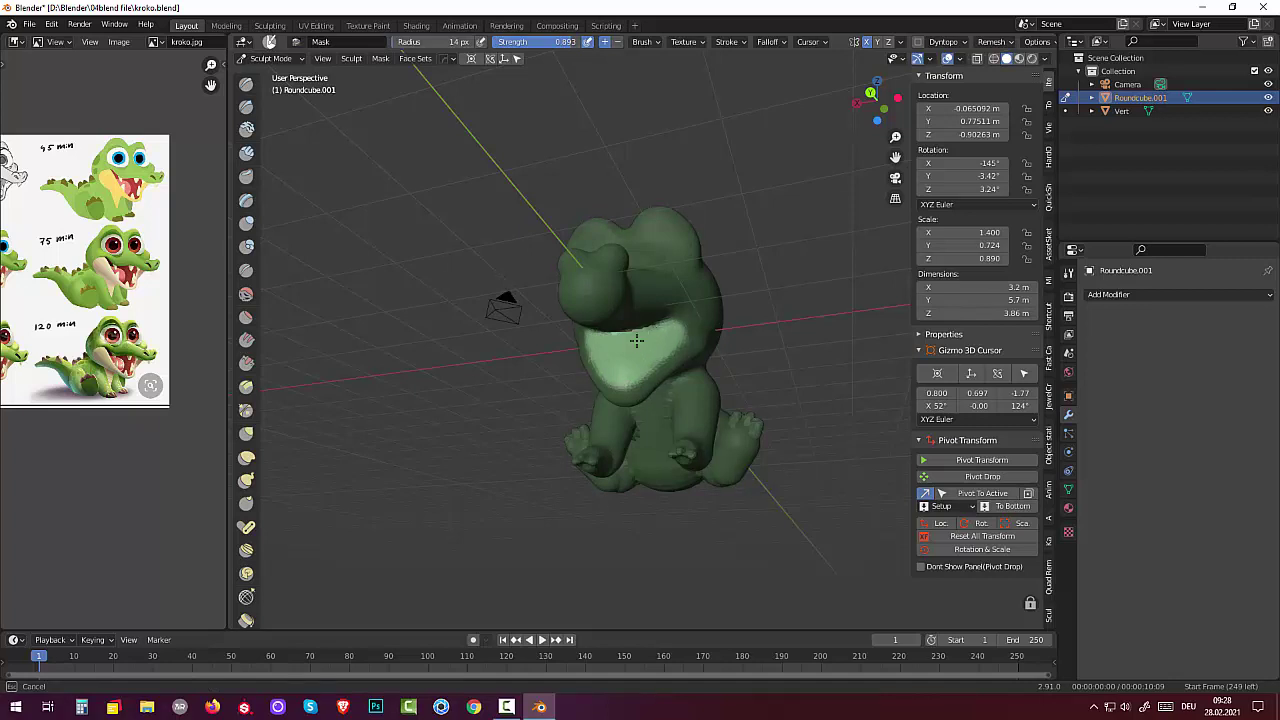
{"action": "left_click_drag", "start_coordinate": [631, 363], "coordinate": [689, 358]}
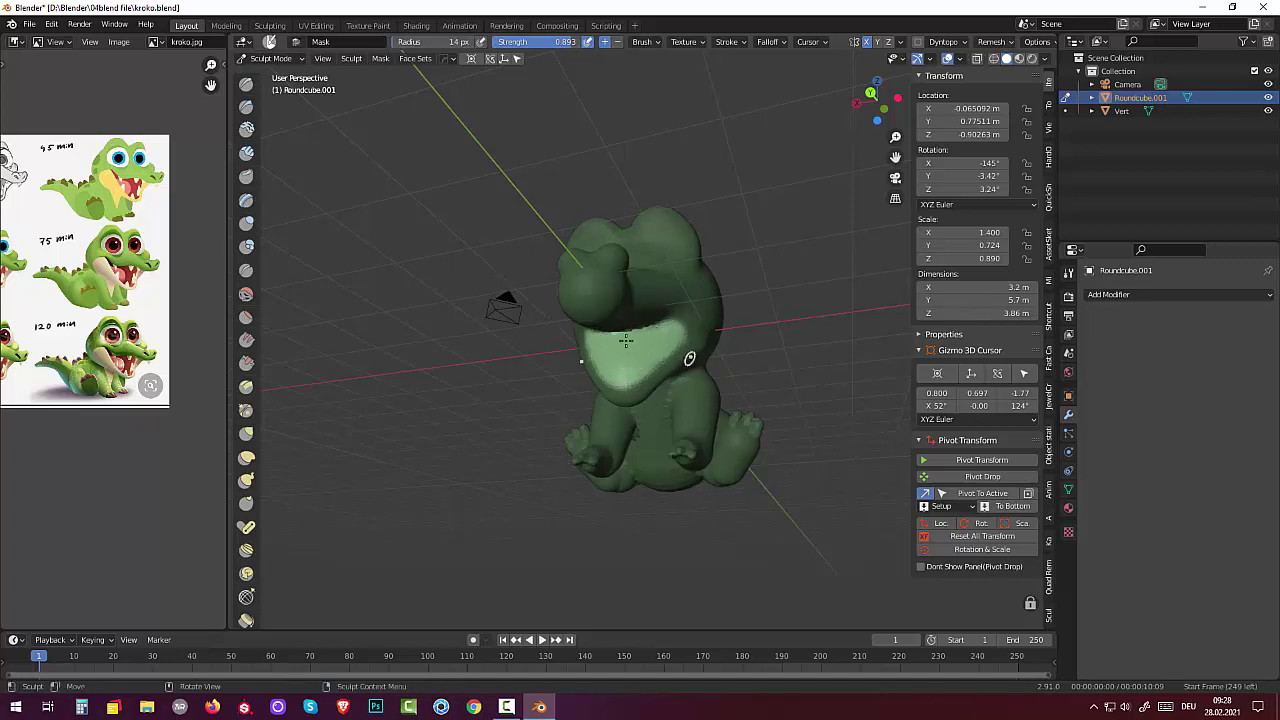
- Zoom the reference image to show the three later crocodile stages
{"action": "scroll", "coordinate": [217, 473], "scroll_direction": "down", "scroll_amount": 2}
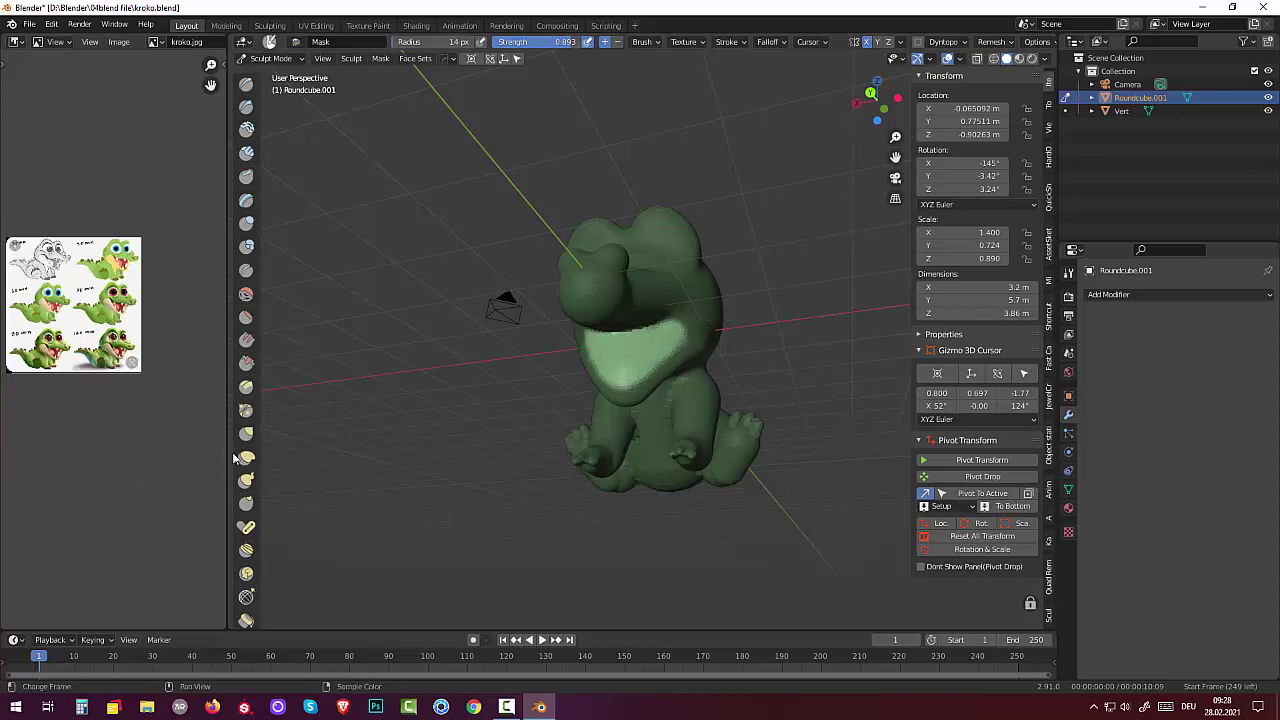
{"action": "scroll", "coordinate": [245, 455], "scroll_direction": "down", "scroll_amount": 2}
{"action": "scroll", "coordinate": [245, 455], "scroll_direction": "down", "scroll_amount": 2}
{"action": "scroll", "coordinate": [243, 453], "scroll_direction": "down", "scroll_amount": 2}
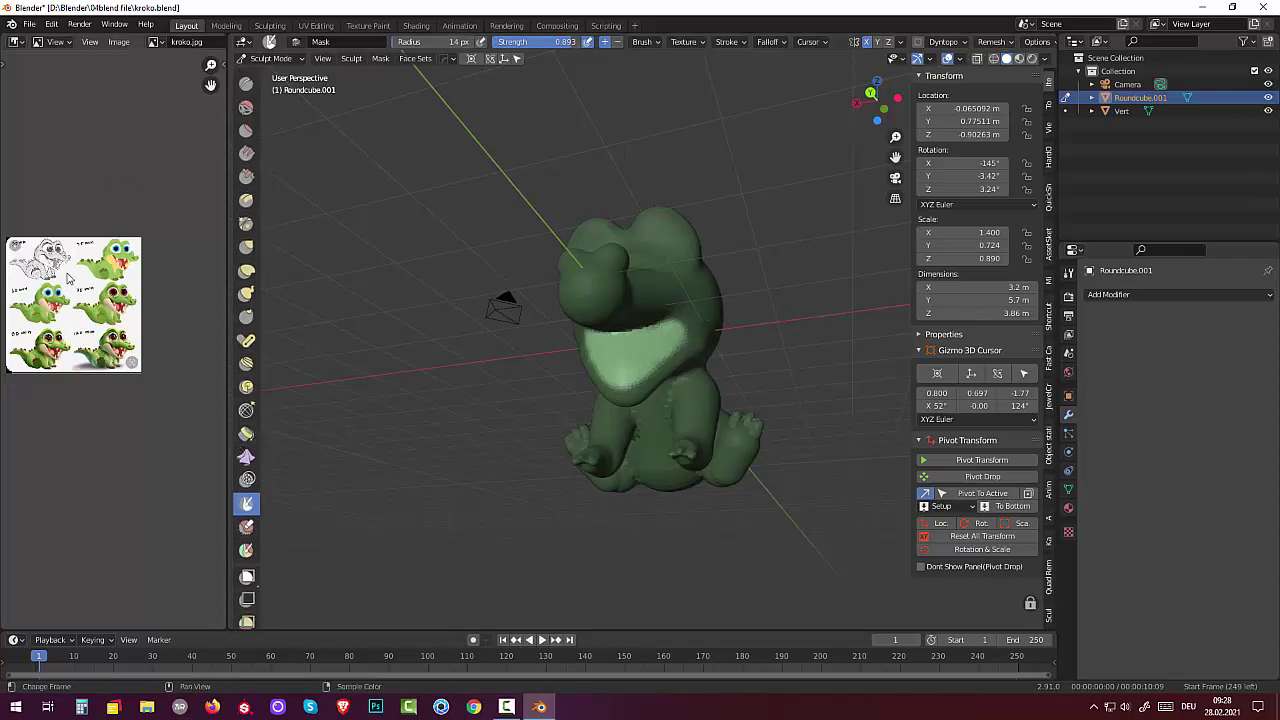
{"action": "scroll", "coordinate": [70, 303], "scroll_direction": "up", "scroll_amount": 3}
{"action": "scroll", "coordinate": [70, 303], "scroll_direction": "up", "scroll_amount": 2}
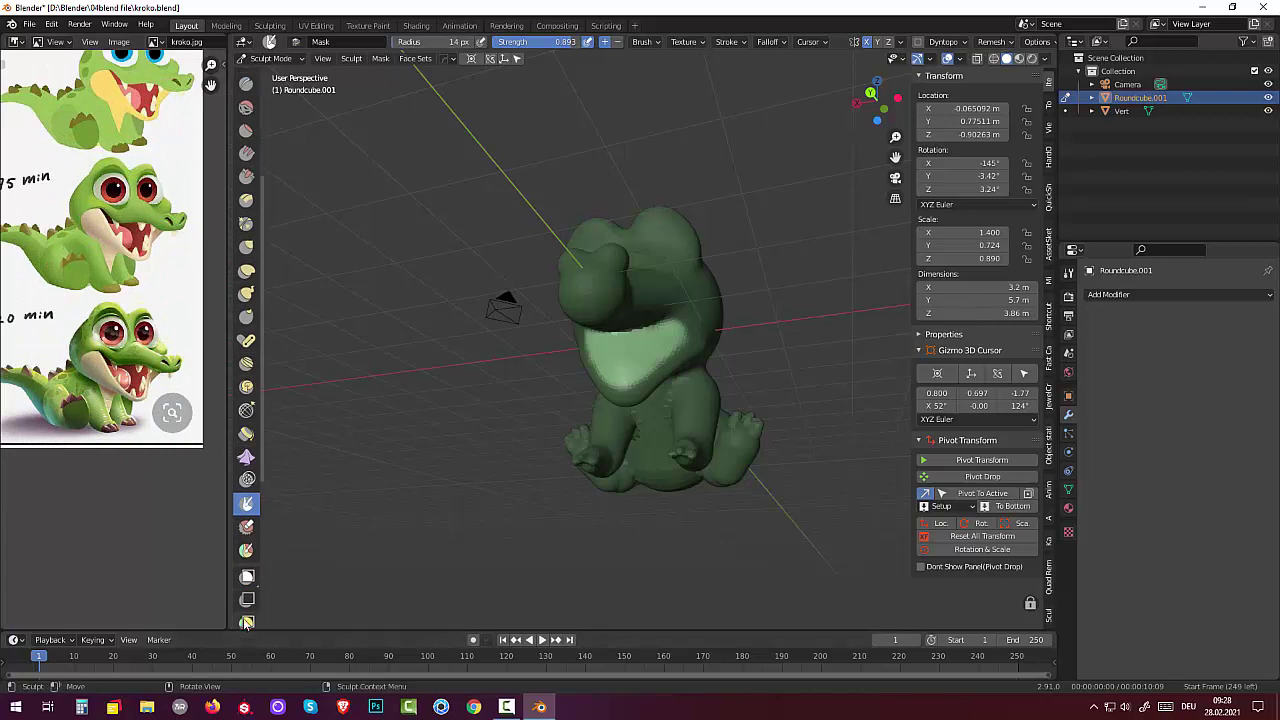
{"action": "scroll", "coordinate": [247, 592], "scroll_direction": "down", "scroll_amount": 1}
{"action": "scroll", "coordinate": [247, 592], "scroll_direction": "down", "scroll_amount": 2}
{"action": "scroll", "coordinate": [247, 592], "scroll_direction": "down", "scroll_amount": 1}
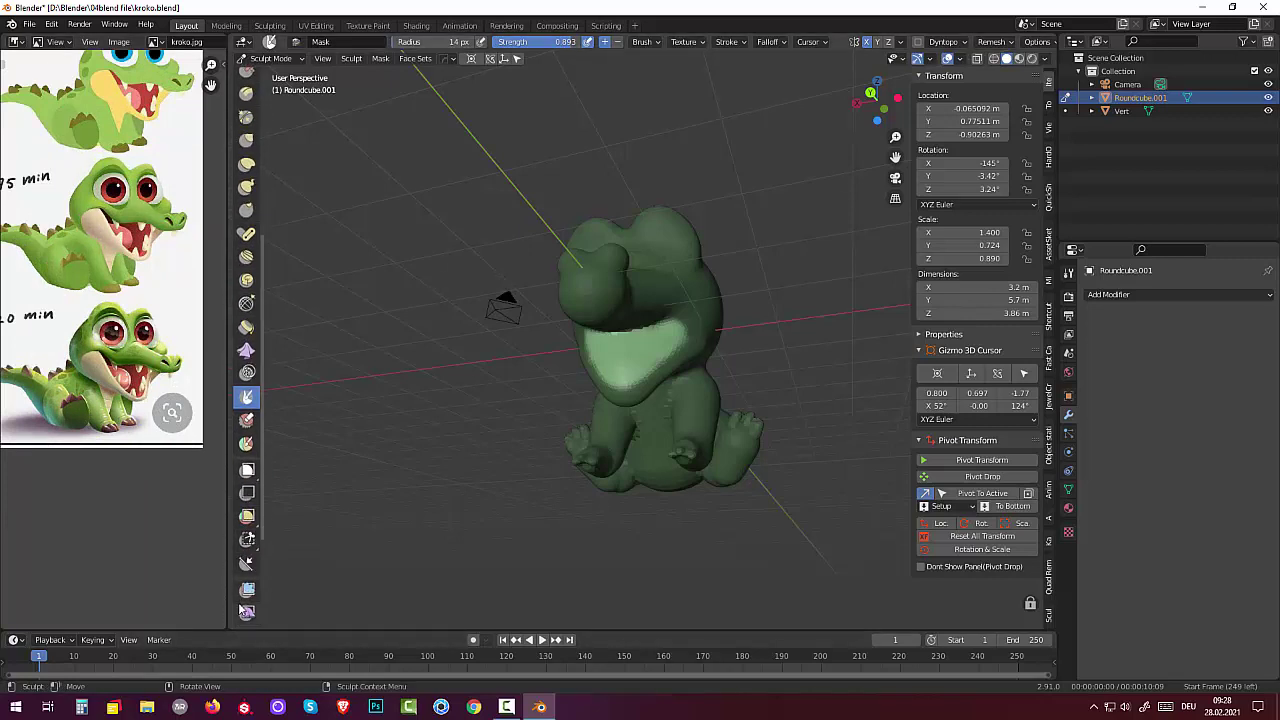
- Inflate the unmasked belly and mouth area with the Inflate mesh filter
{"action": "left_click", "coordinate": [248, 591]}
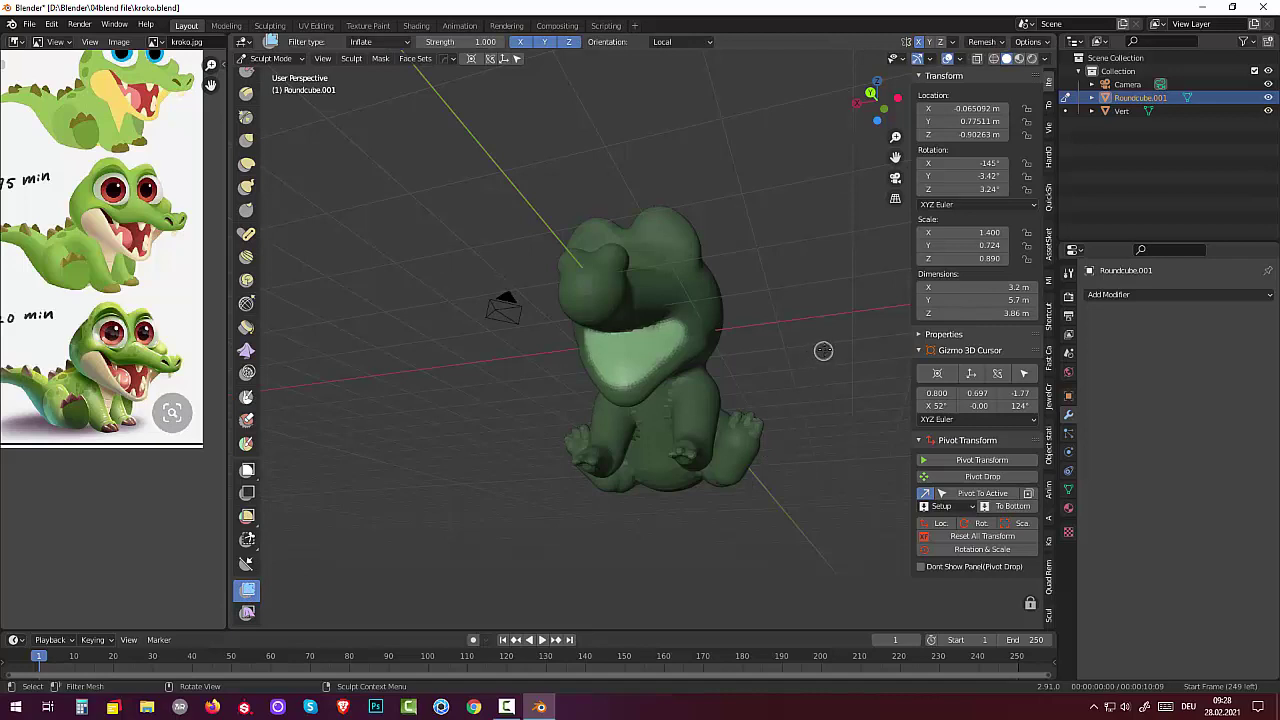
{"action": "mouse_move", "coordinate": [823, 351]}
{"action": "left_mouse_down"}
{"action": "mouse_move", "coordinate": [709, 390]}
{"action": "mouse_move", "coordinate": [622, 401]}
{"action": "mouse_move", "coordinate": [731, 372]}
{"action": "left_mouse_up"}
{"action": "mouse_move", "coordinate": [751, 357]}
{"action": "middle_mouse_down"}
{"action": "mouse_move", "coordinate": [646, 368]}
{"action": "mouse_move", "coordinate": [654, 394]}
{"action": "middle_mouse_up"}
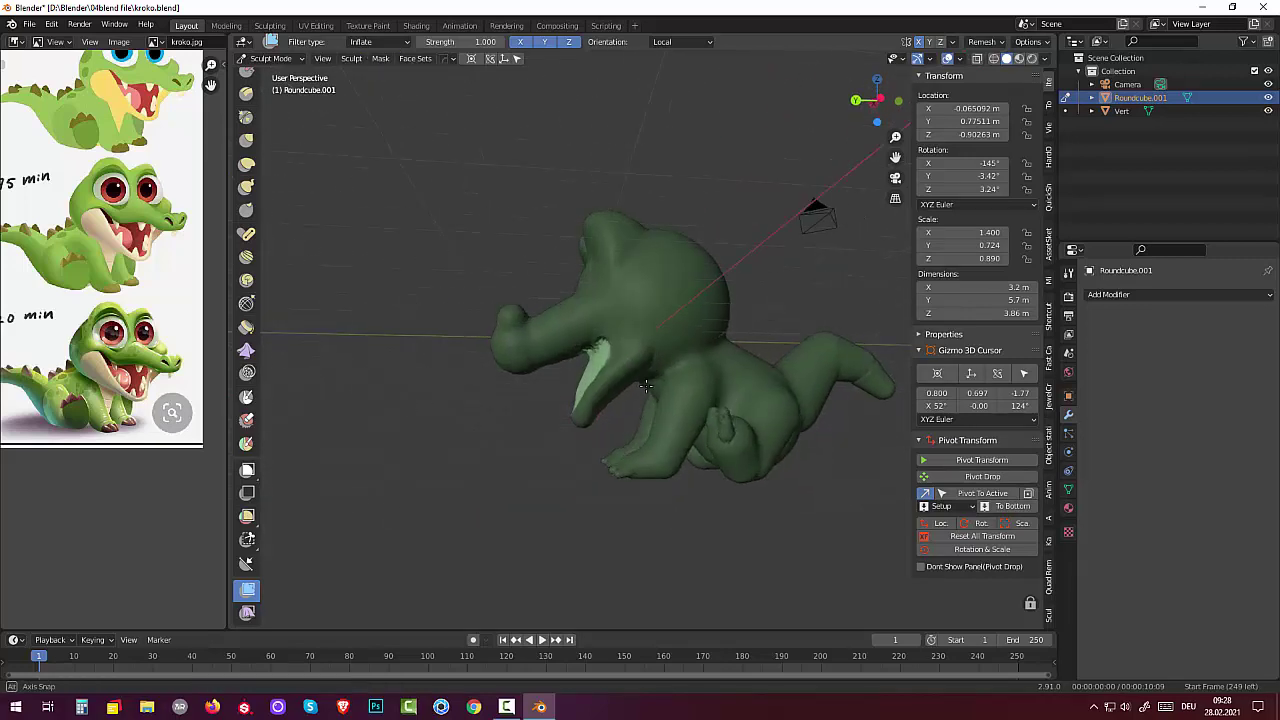
{"action": "mouse_move", "coordinate": [615, 407]}
{"action": "left_mouse_down"}
{"action": "mouse_move", "coordinate": [360, 360]}
{"action": "mouse_move", "coordinate": [373, 361]}
{"action": "left_mouse_up"}
{"action": "mouse_move", "coordinate": [373, 361]}
{"action": "middle_mouse_down"}
{"action": "mouse_move", "coordinate": [766, 328]}
{"action": "mouse_move", "coordinate": [744, 311]}
{"action": "mouse_move", "coordinate": [58, 500]}
{"action": "middle_mouse_up"}
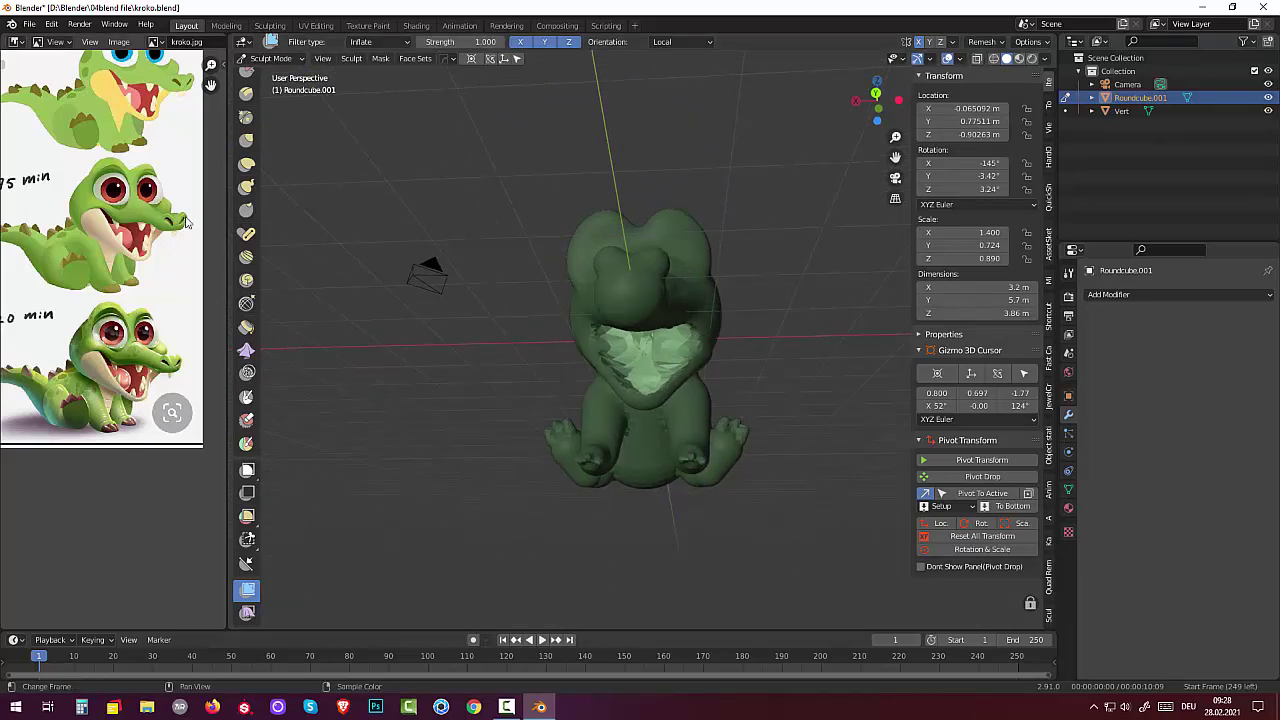
- Undo the jagged inflate pass and bring up the Remesh settings
{"action": "scroll", "coordinate": [763, 434], "scroll_direction": "up", "scroll_amount": 1}
{"action": "scroll", "coordinate": [762, 435], "scroll_direction": "up", "scroll_amount": 2}
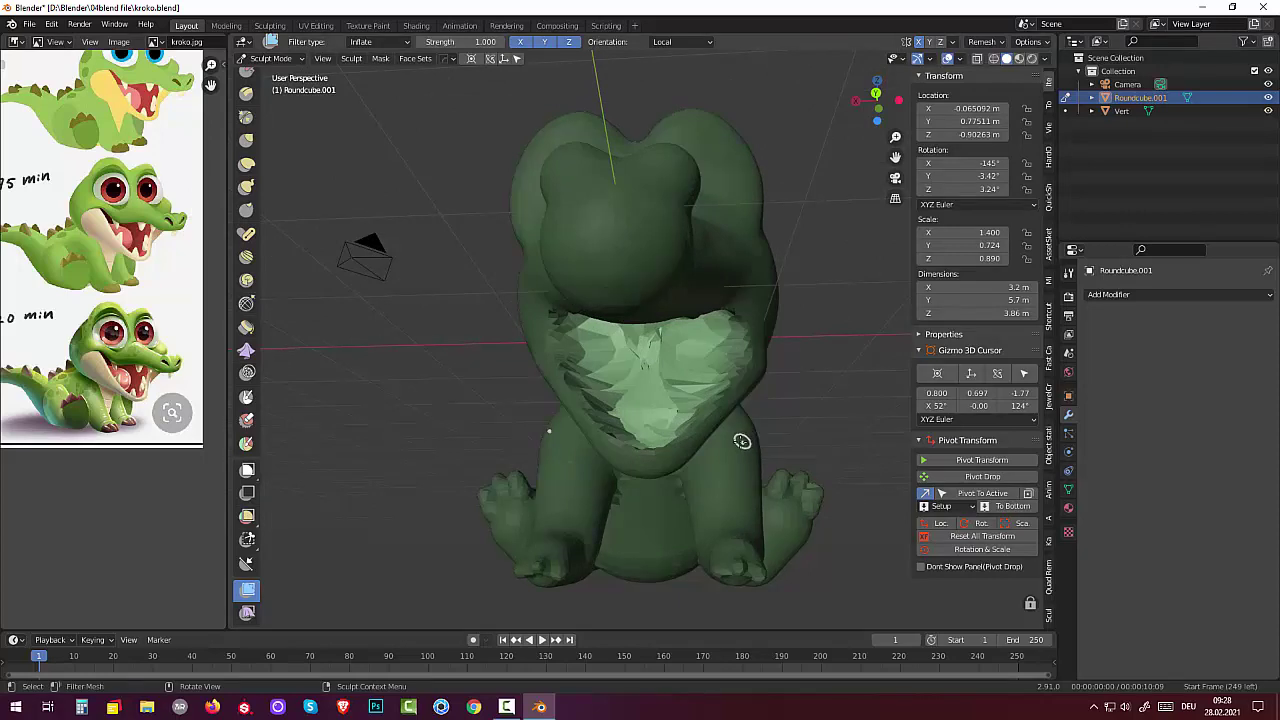
{"action": "key", "text": "ctrl"}
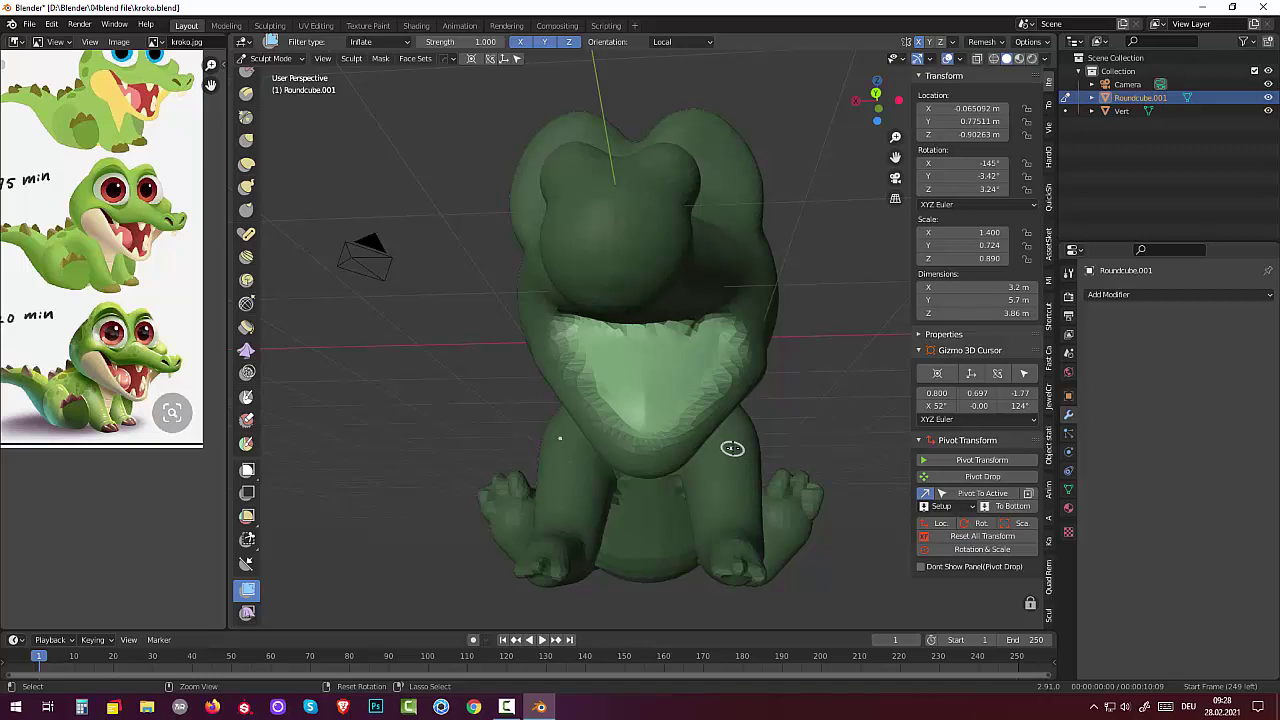
{"action": "key", "text": "ctrl+r"}
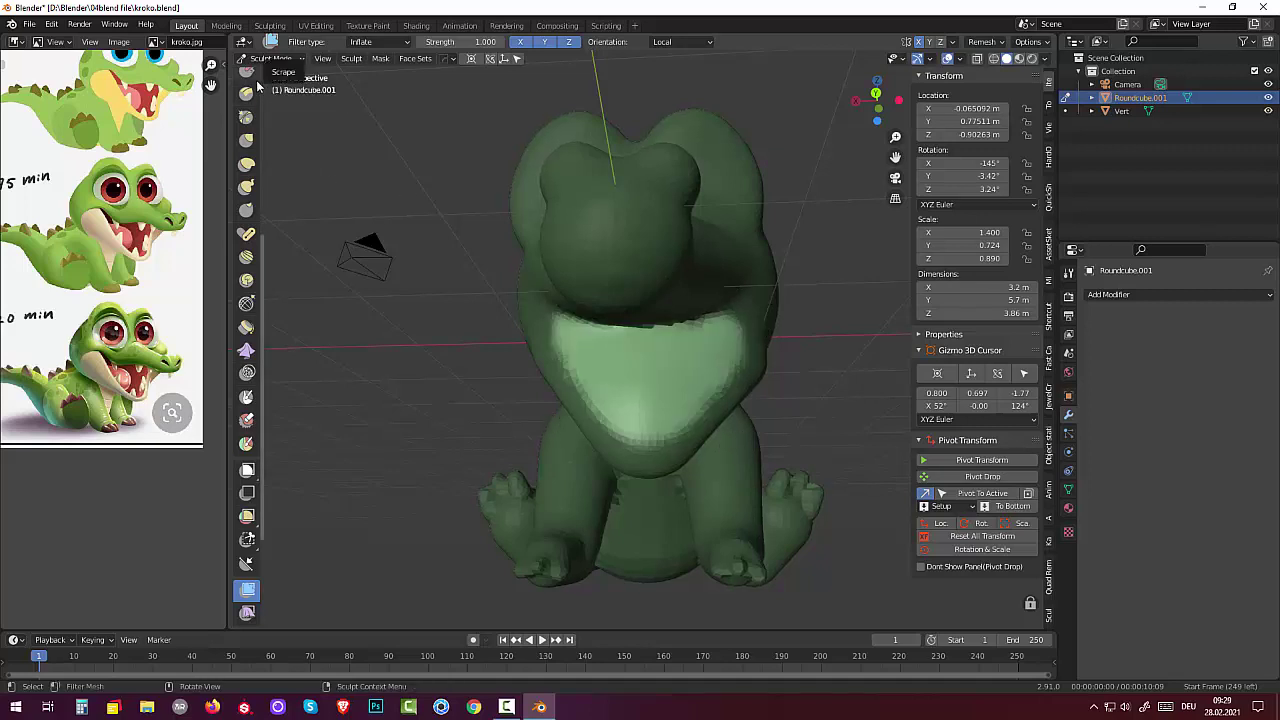
{"action": "left_click", "coordinate": [990, 43]}
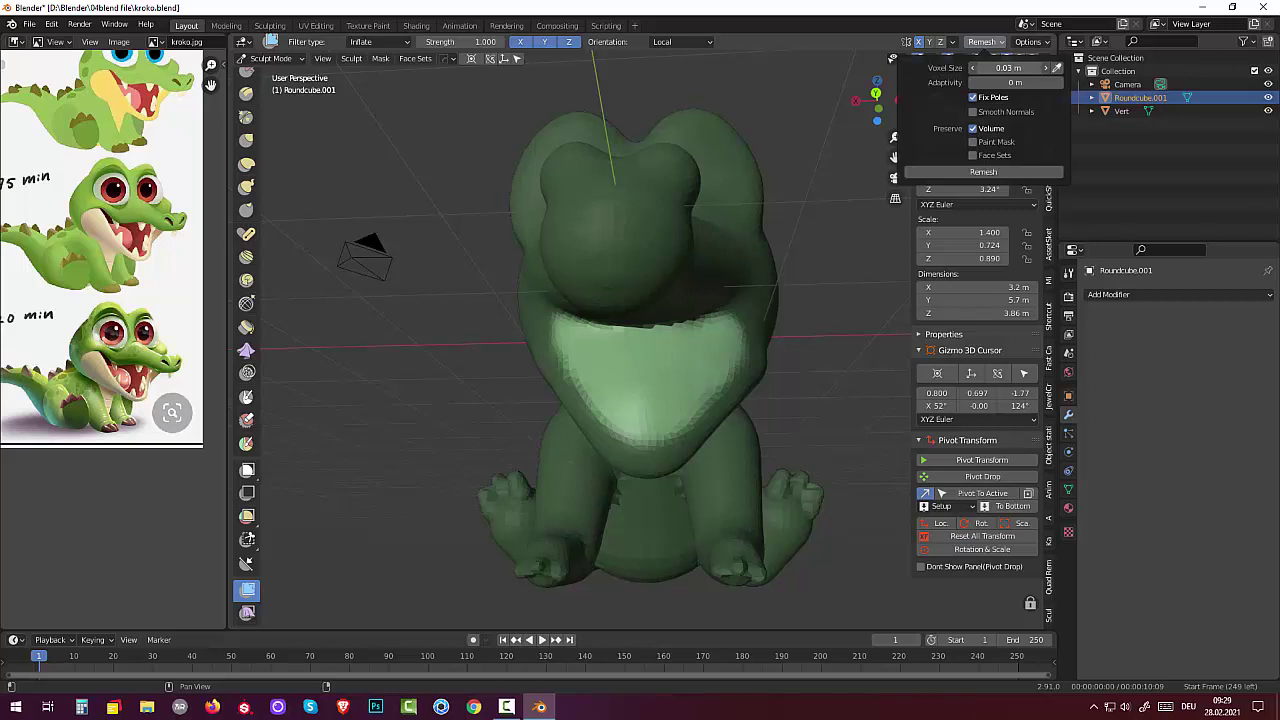
- Remesh the crocodile at 0.03 m voxel size, then inflate the whole body slightly
{"action": "left_click", "coordinate": [990, 43]}
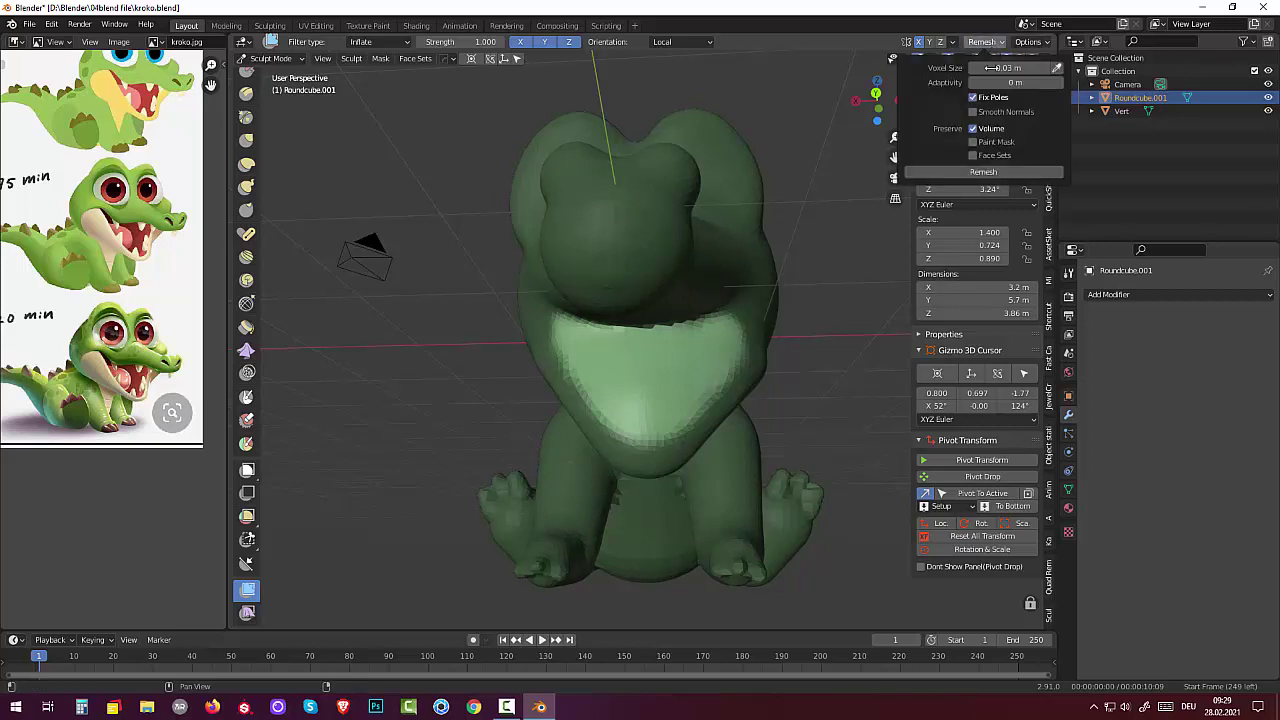
{"action": "left_click", "coordinate": [980, 172]}
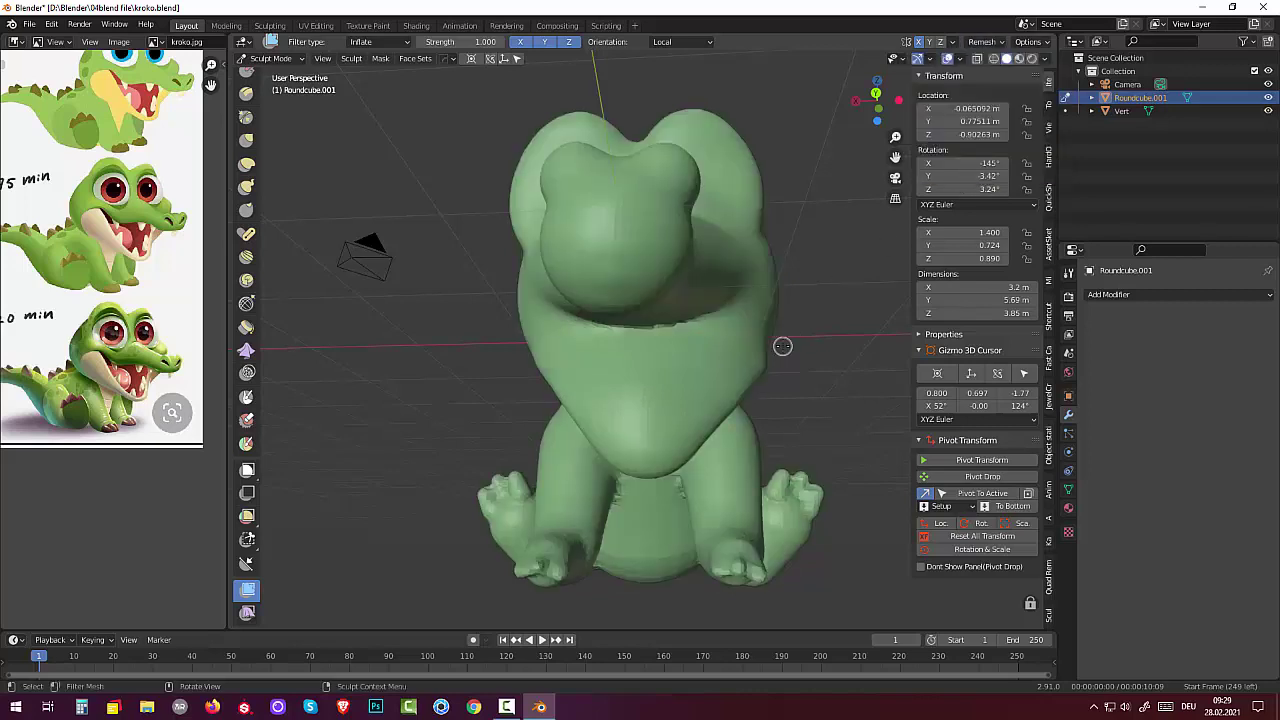
{"action": "middle_click_drag", "start_coordinate": [782, 346], "coordinate": [743, 383]}
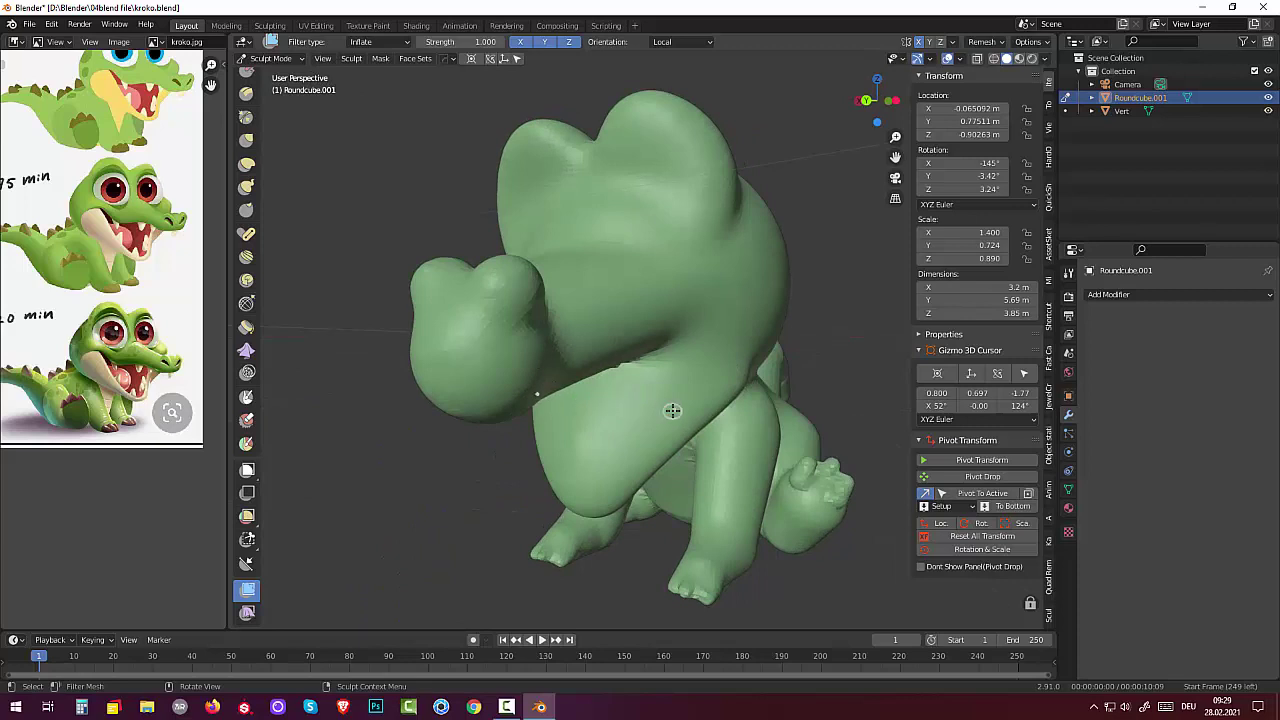
{"action": "mouse_move", "coordinate": [630, 383]}
{"action": "left_mouse_down"}
{"action": "mouse_move", "coordinate": [639, 397]}
{"action": "mouse_move", "coordinate": [696, 398]}
{"action": "left_mouse_up"}
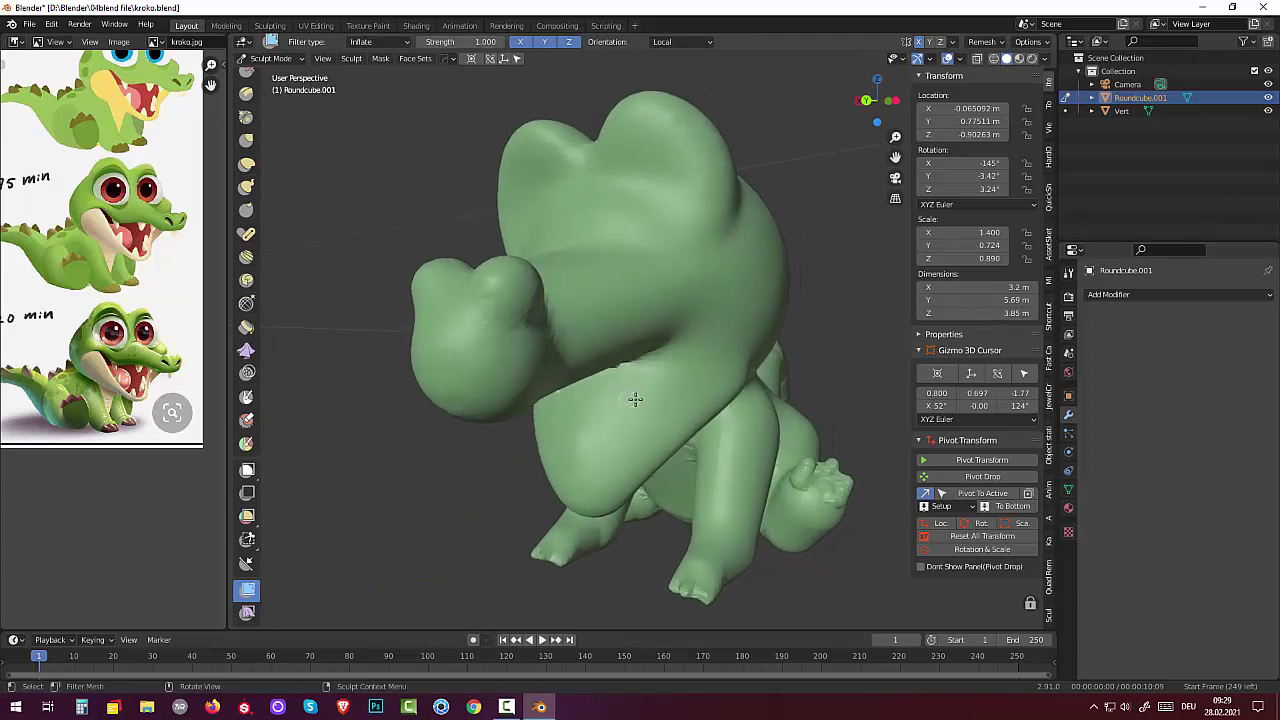
{"action": "key", "text": "ctrl+z"}
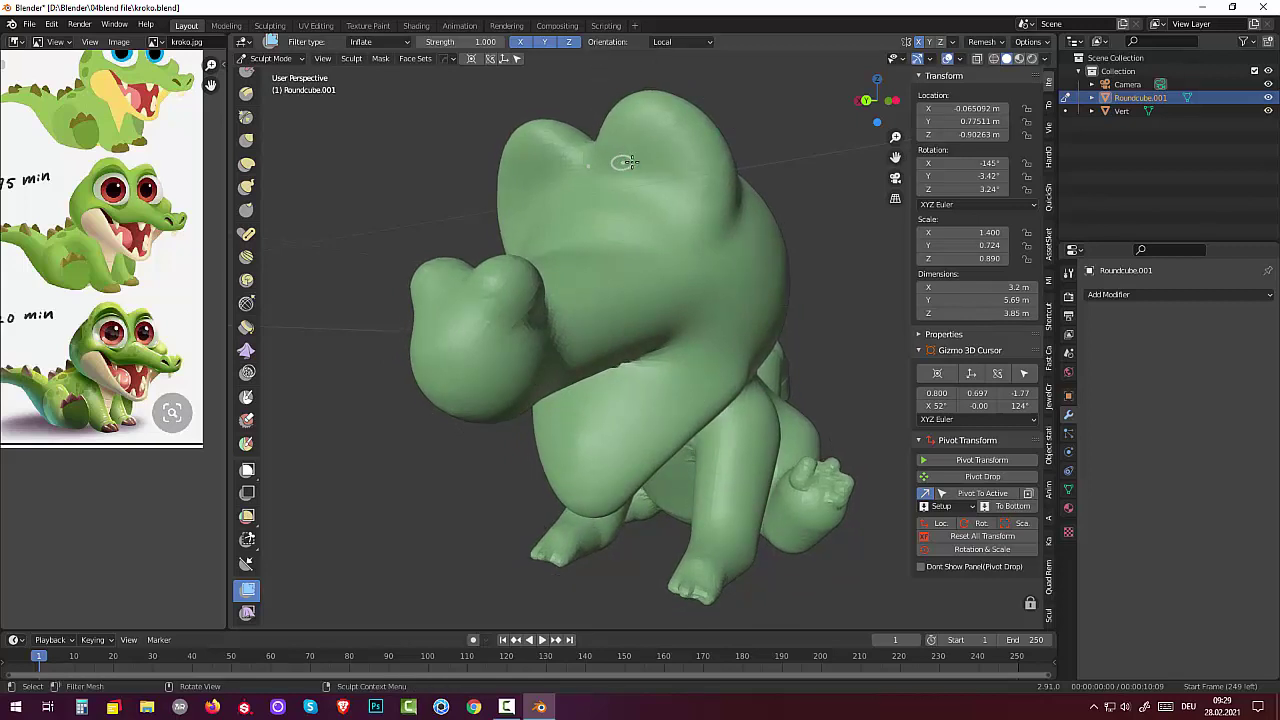
{"action": "middle_click_drag", "start_coordinate": [625, 162], "coordinate": [686, 157]}
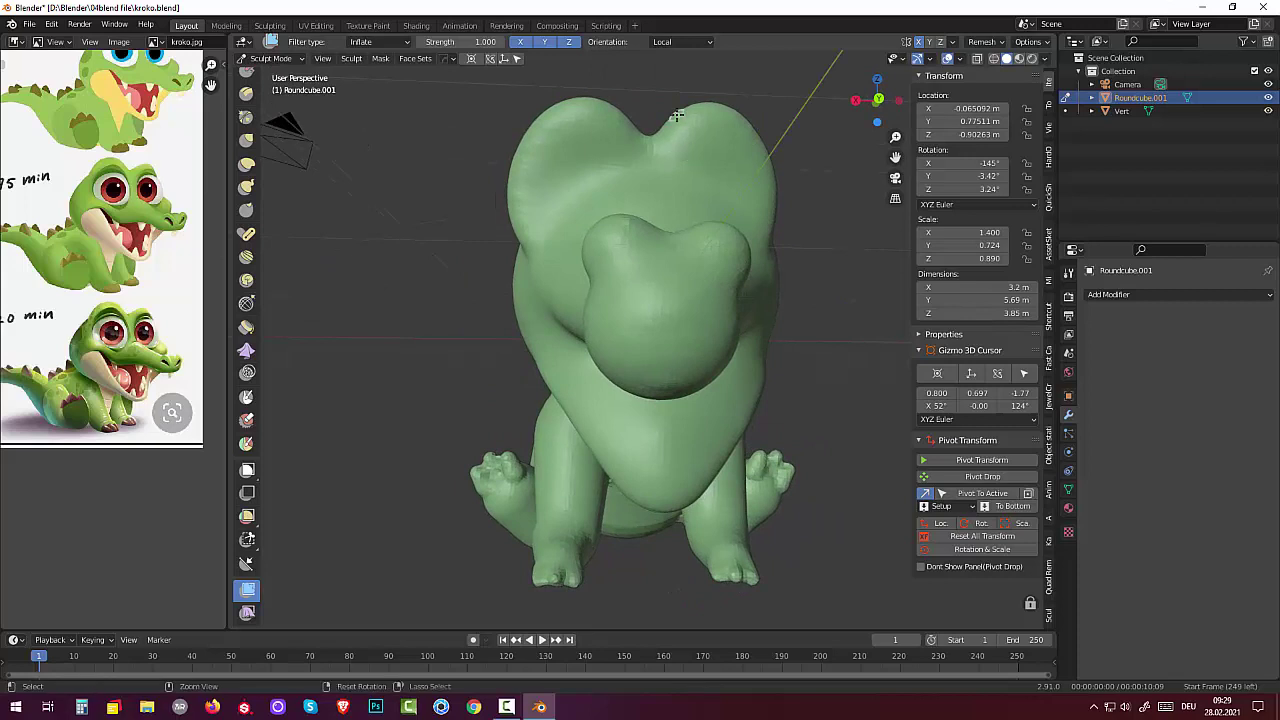
{"action": "key", "text": "ctrl+z"}
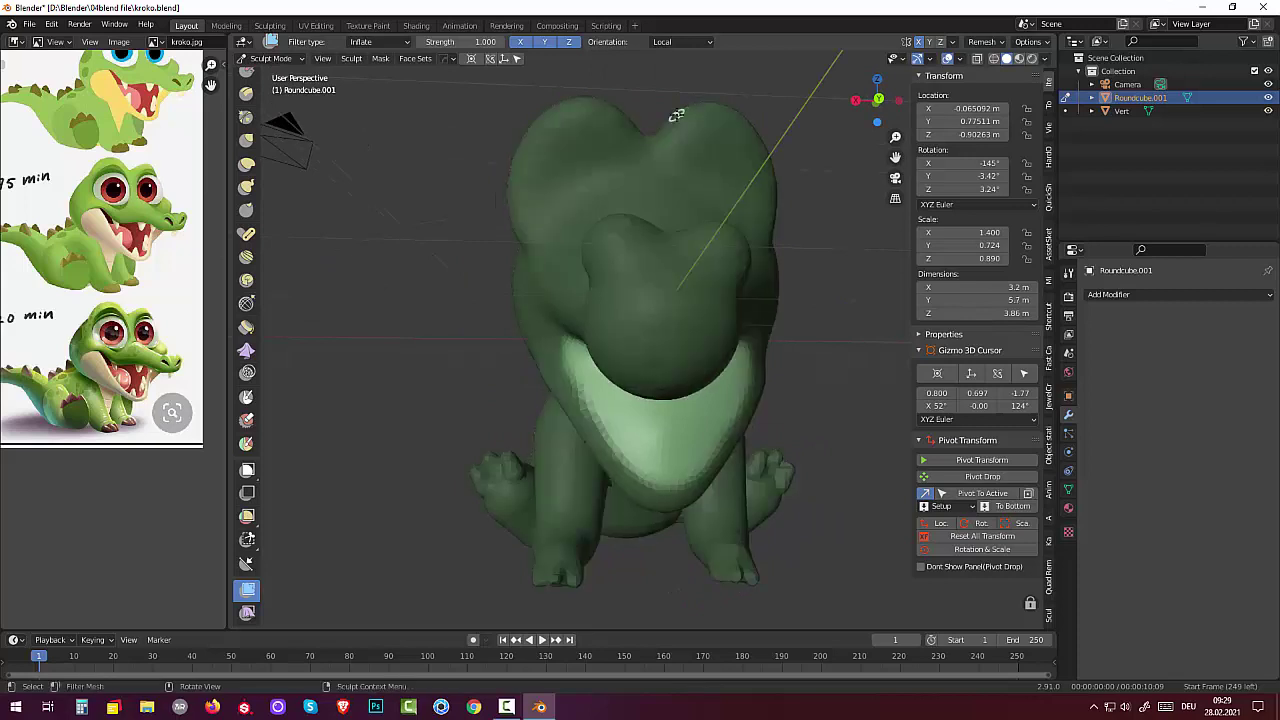
{"action": "middle_click_drag", "start_coordinate": [679, 176], "coordinate": [698, 239]}
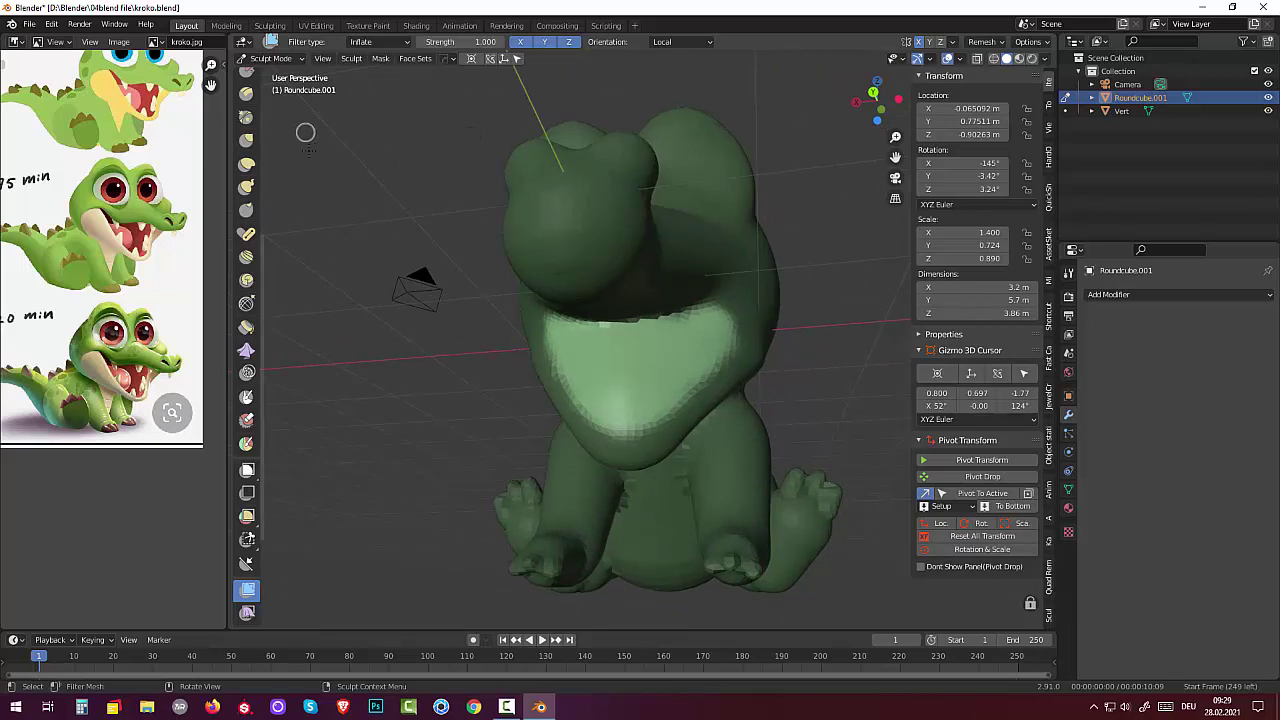
{"action": "scroll", "coordinate": [326, 146], "scroll_direction": "up", "scroll_amount": 3}
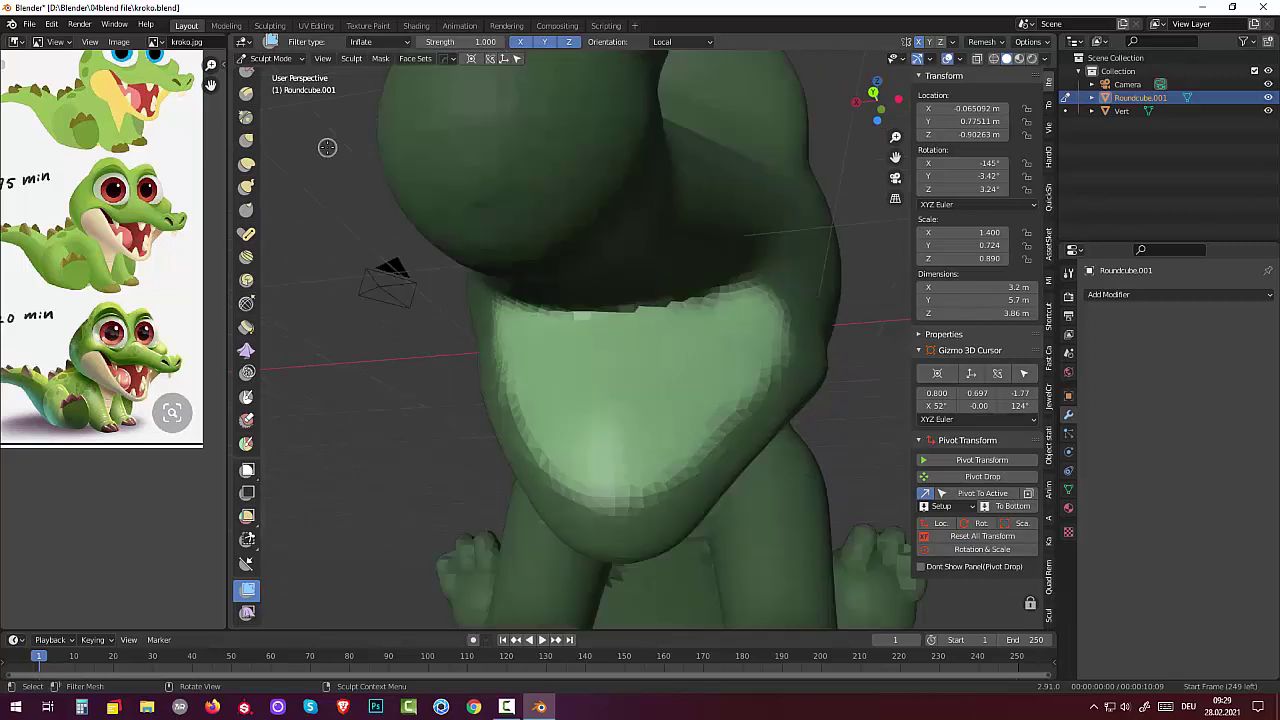
{"action": "scroll", "coordinate": [326, 143], "scroll_direction": "down", "scroll_amount": 3}
{"action": "middle_click_drag", "start_coordinate": [326, 143], "coordinate": [330, 140]}
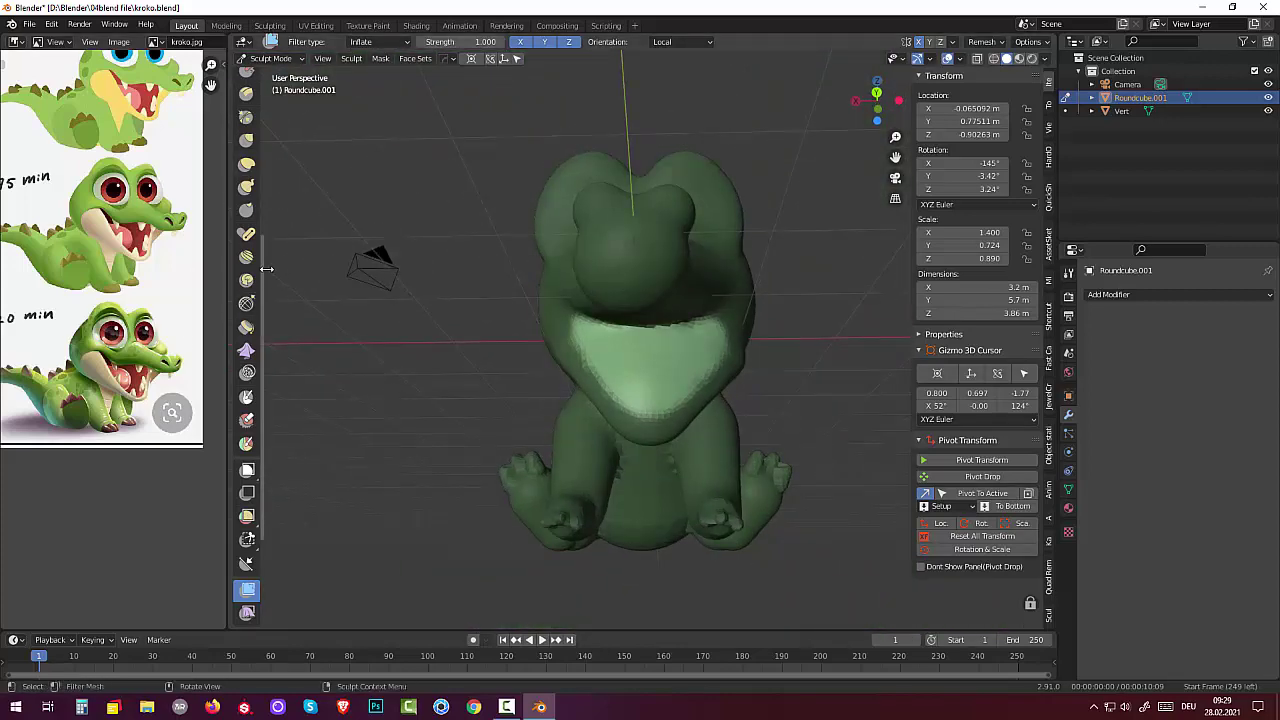
{"action": "left_click_drag", "start_coordinate": [262, 271], "coordinate": [277, 92]}
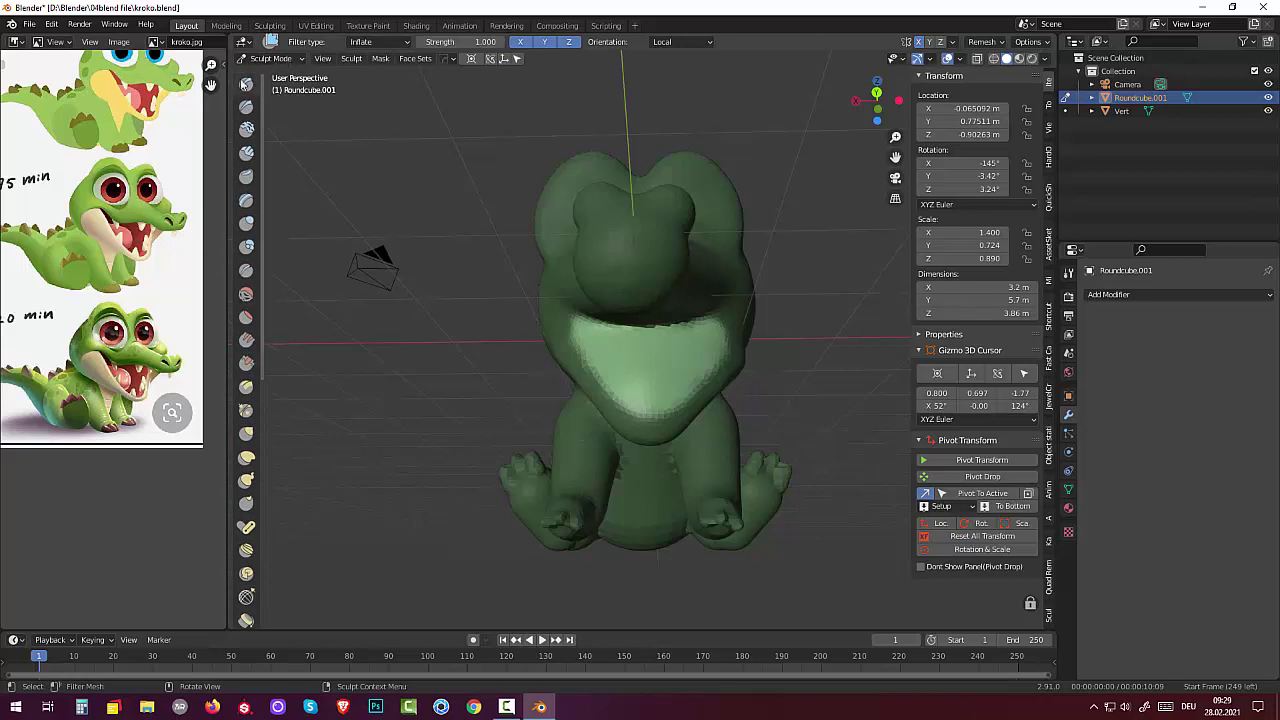
- Sculpt the pale belly and its upper edge with a 69 px Draw brush
{"action": "left_click", "coordinate": [250, 88]}
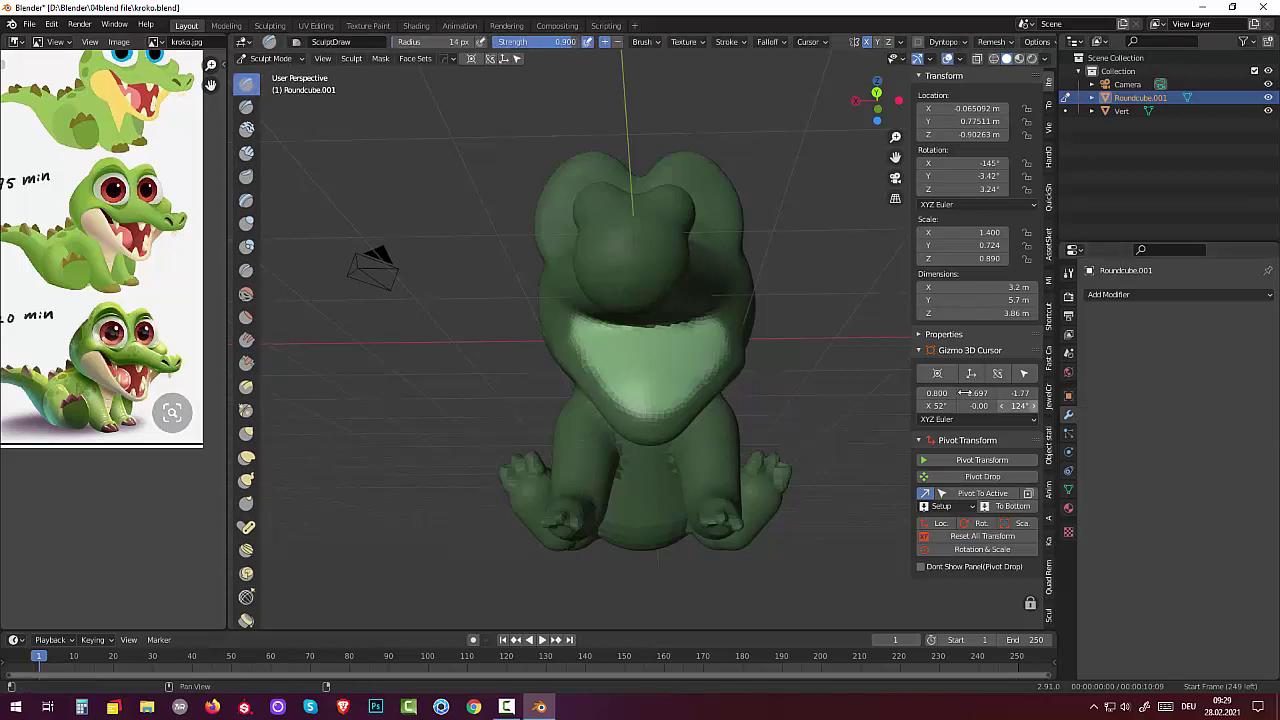
{"action": "key", "text": "f"}
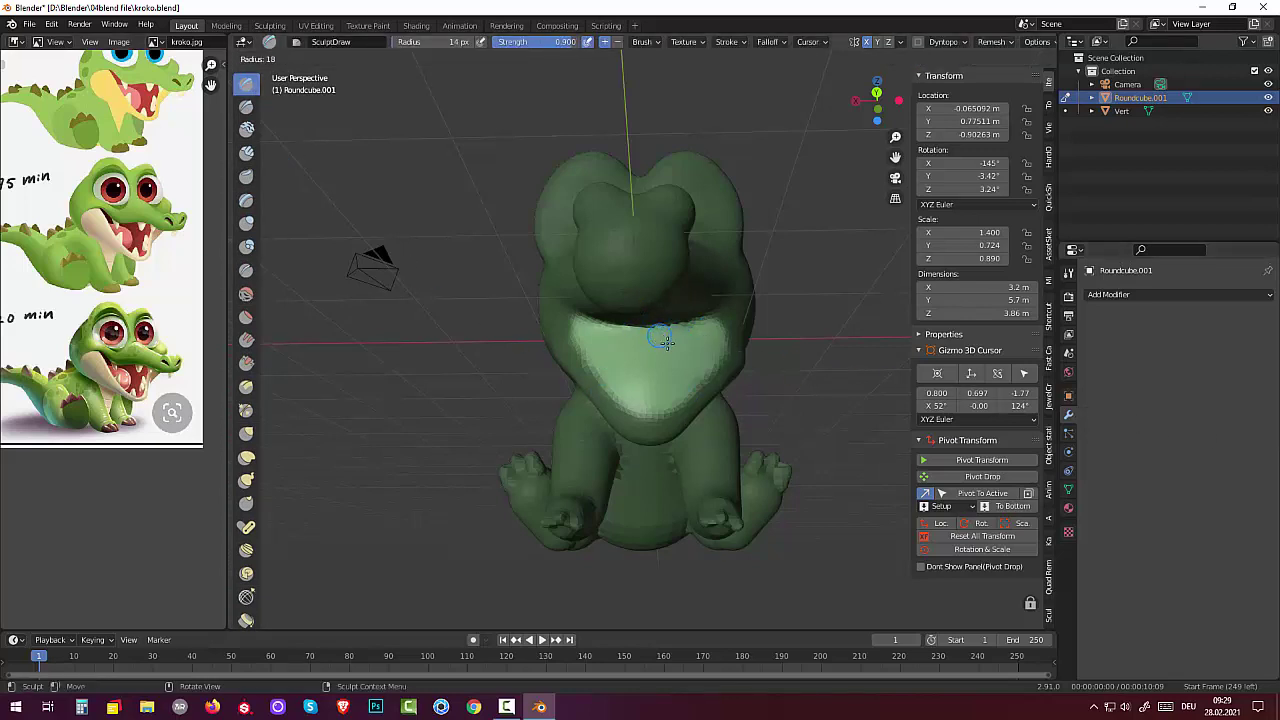
{"action": "left_click", "coordinate": [665, 348]}
{"action": "left_click_drag", "start_coordinate": [665, 348], "coordinate": [690, 365]}
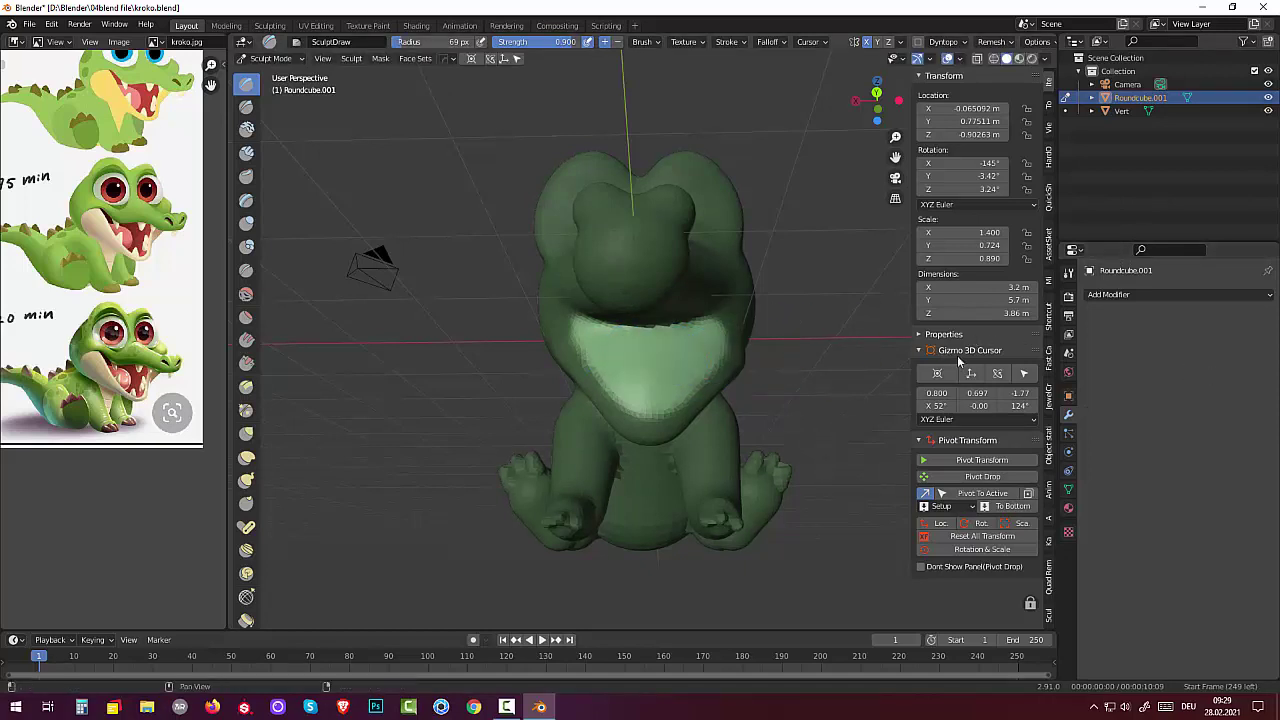
{"action": "mouse_move", "coordinate": [651, 378]}
{"action": "left_mouse_down"}
{"action": "mouse_move", "coordinate": [676, 365]}
{"action": "mouse_move", "coordinate": [652, 393]}
{"action": "left_mouse_up"}
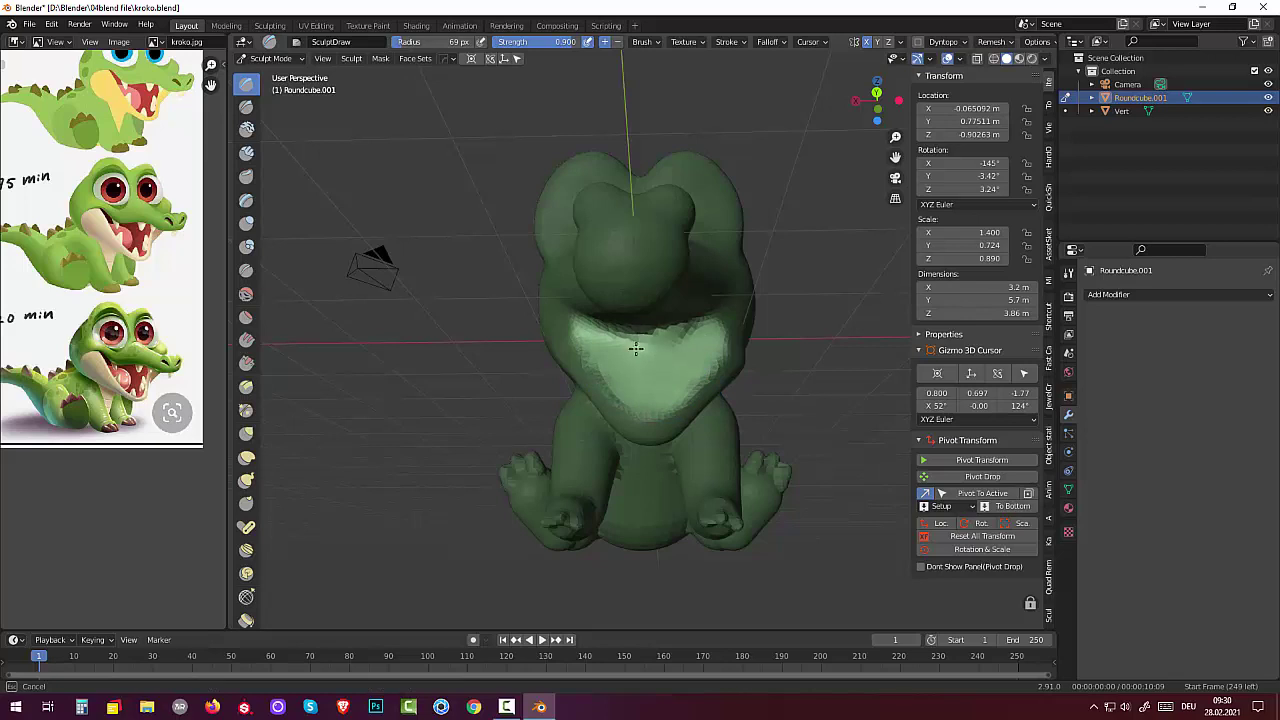
{"action": "left_click_drag", "start_coordinate": [636, 347], "coordinate": [628, 344]}
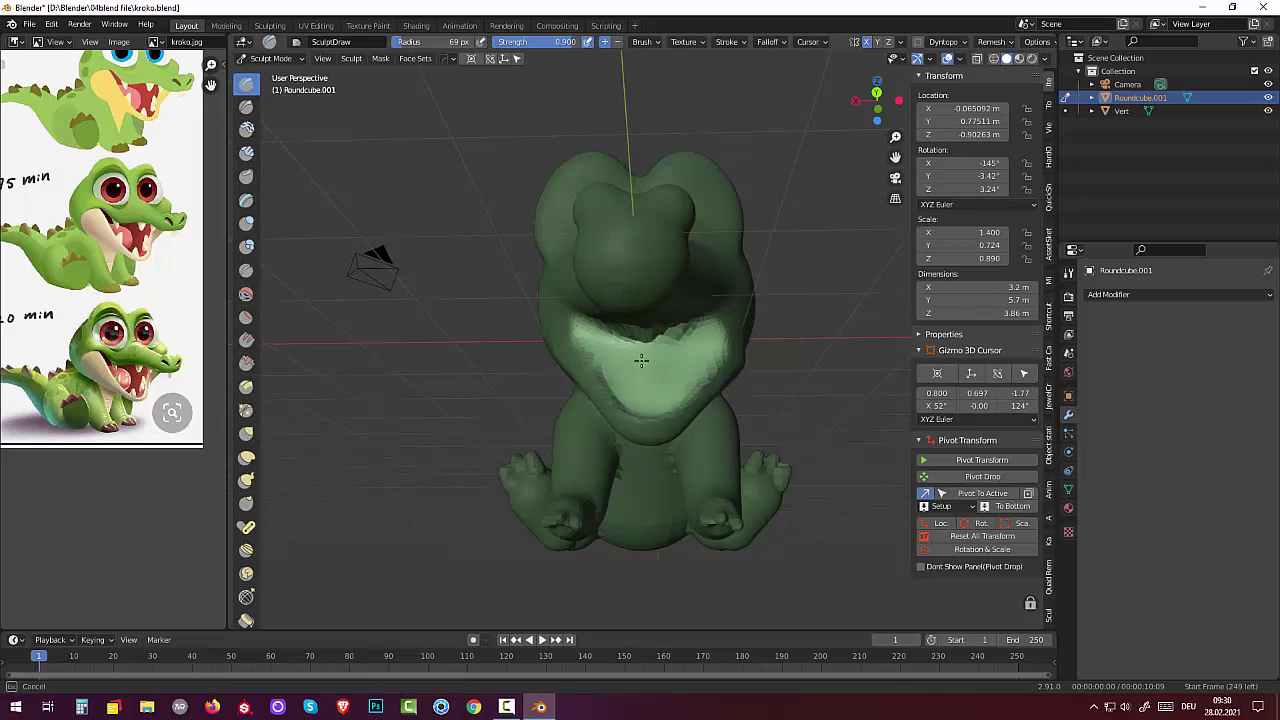
{"action": "mouse_move", "coordinate": [641, 361]}
{"action": "left_mouse_down"}
{"action": "mouse_move", "coordinate": [644, 339]}
{"action": "mouse_move", "coordinate": [730, 356]}
{"action": "left_mouse_up"}
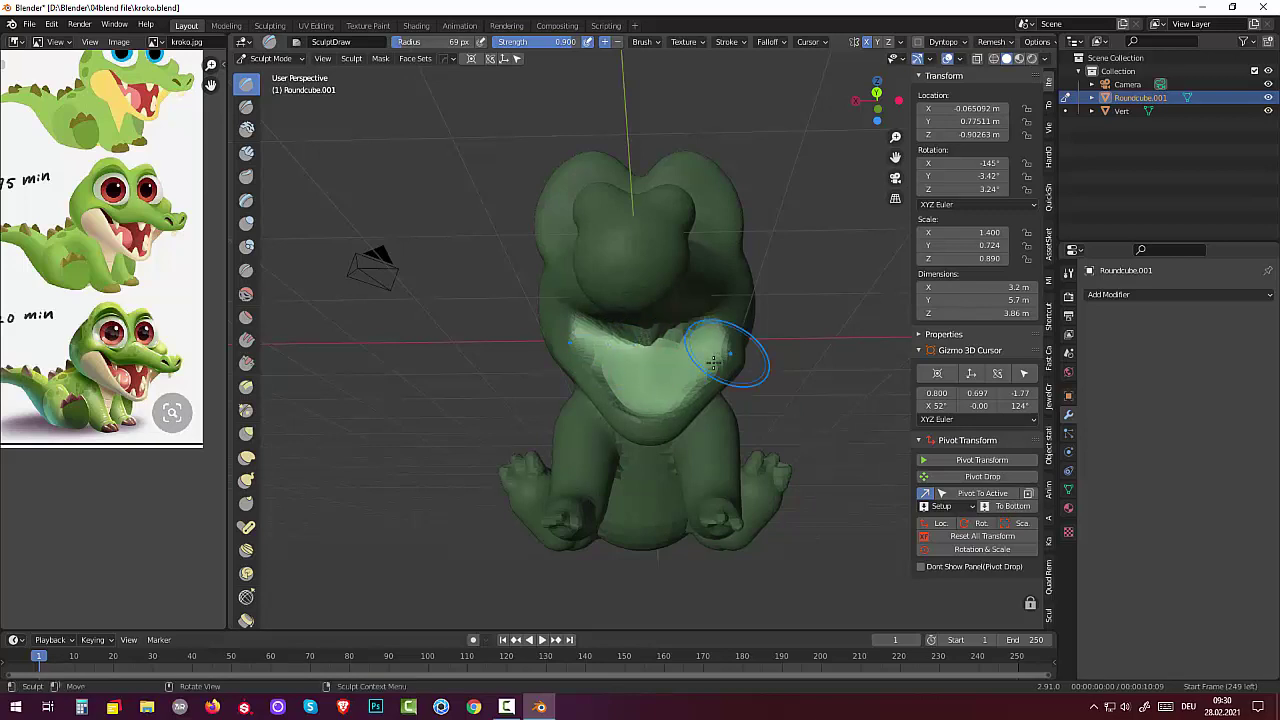
- Pull the belly's top edge into shape with Elastic Deform, checking from the side
{"action": "left_click", "coordinate": [254, 461]}
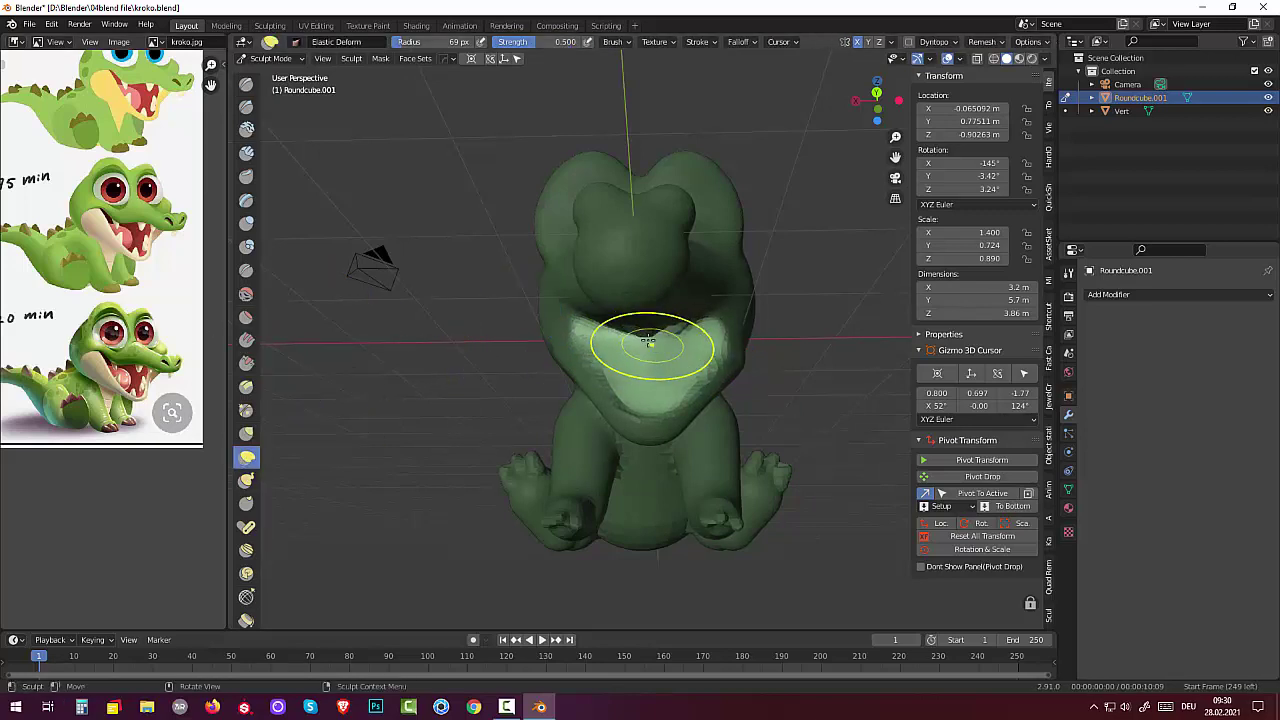
{"action": "left_click_drag", "start_coordinate": [623, 343], "coordinate": [630, 360]}
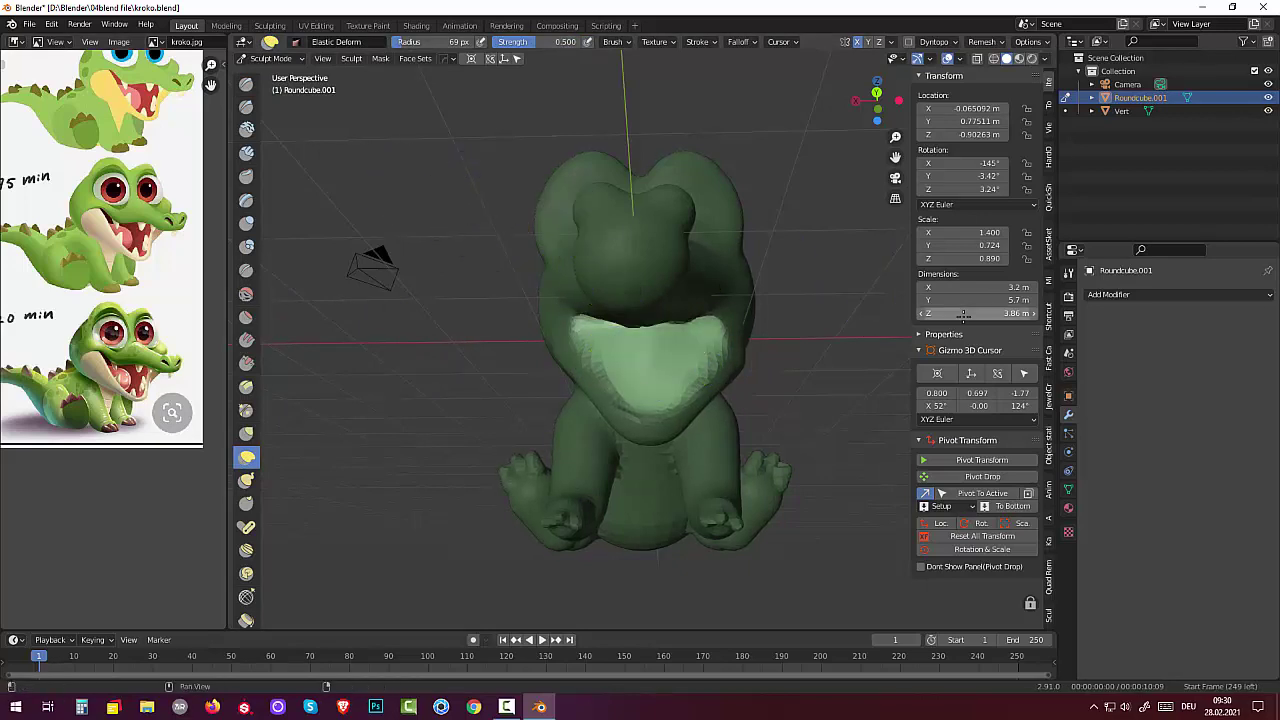
{"action": "mouse_move", "coordinate": [729, 294]}
{"action": "middle_mouse_down"}
{"action": "mouse_move", "coordinate": [611, 325]}
{"action": "mouse_move", "coordinate": [657, 382]}
{"action": "middle_mouse_up"}
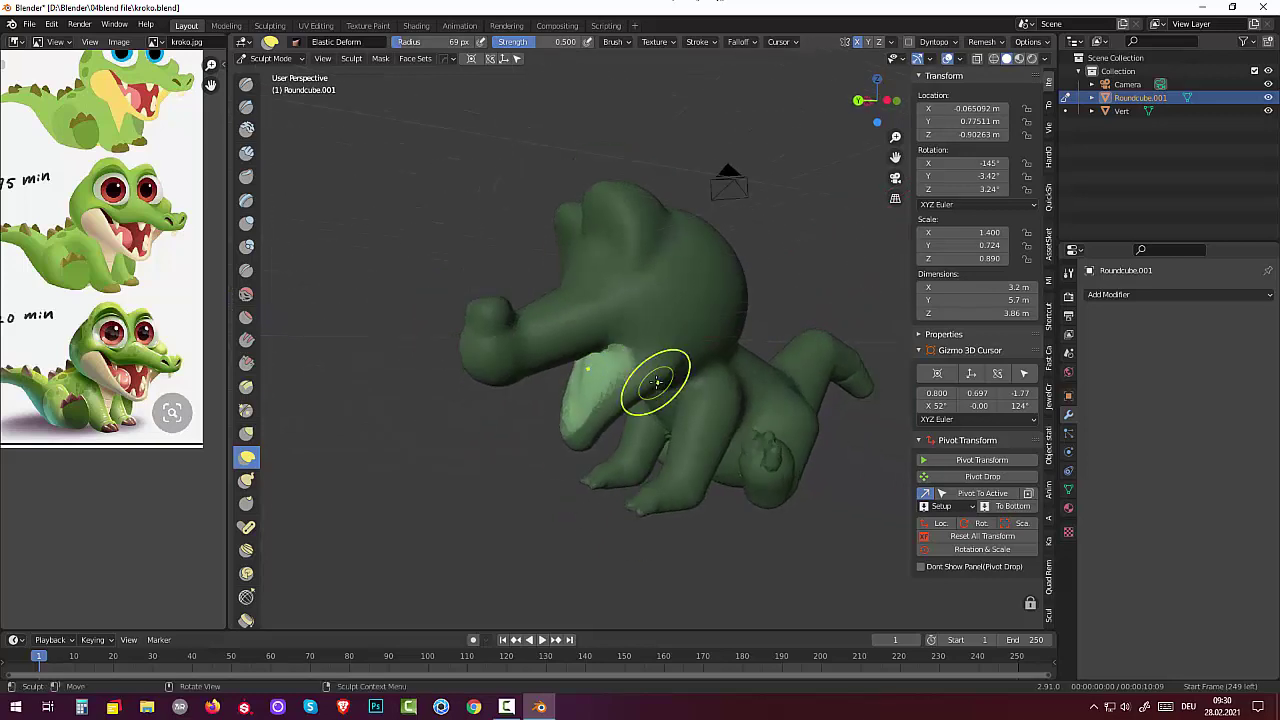
- Pull the upper lip downward and deform the side of the mouth with Elastic Deform
{"action": "left_click", "coordinate": [245, 85]}
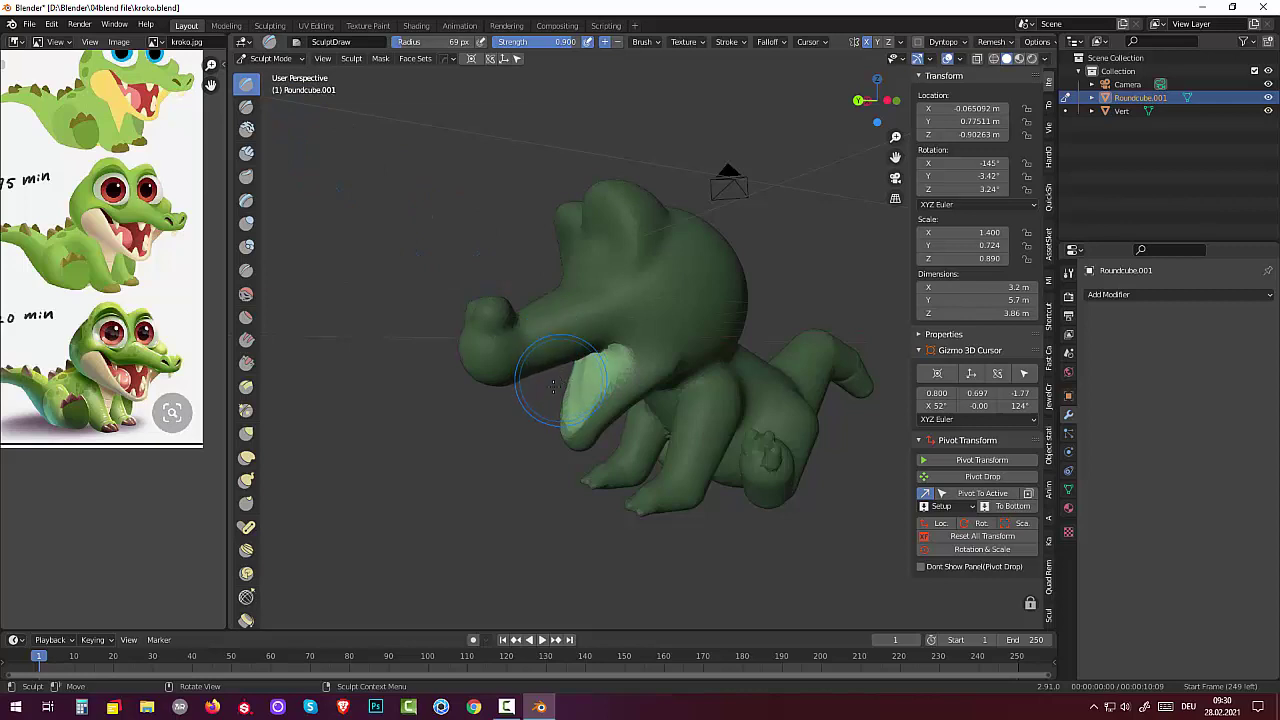
{"action": "left_click", "coordinate": [246, 457]}
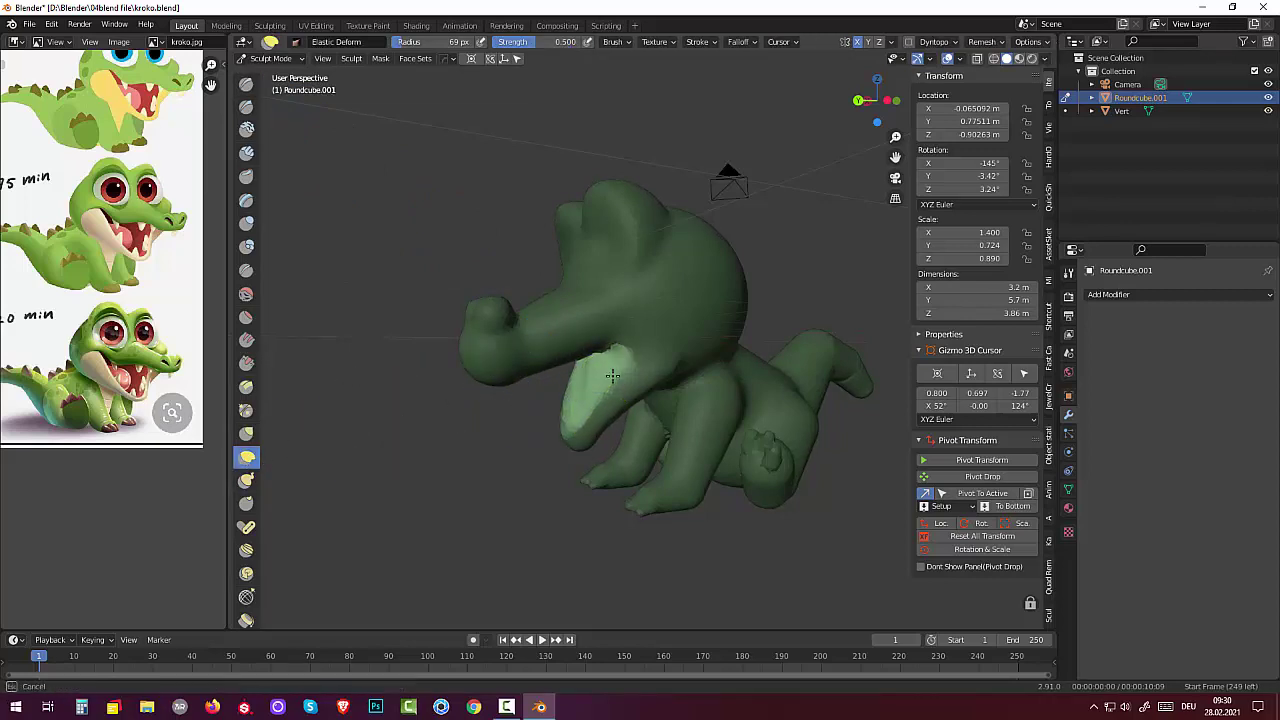
{"action": "mouse_move", "coordinate": [609, 380]}
{"action": "left_mouse_down"}
{"action": "mouse_move", "coordinate": [615, 392]}
{"action": "mouse_move", "coordinate": [623, 371]}
{"action": "left_mouse_up"}
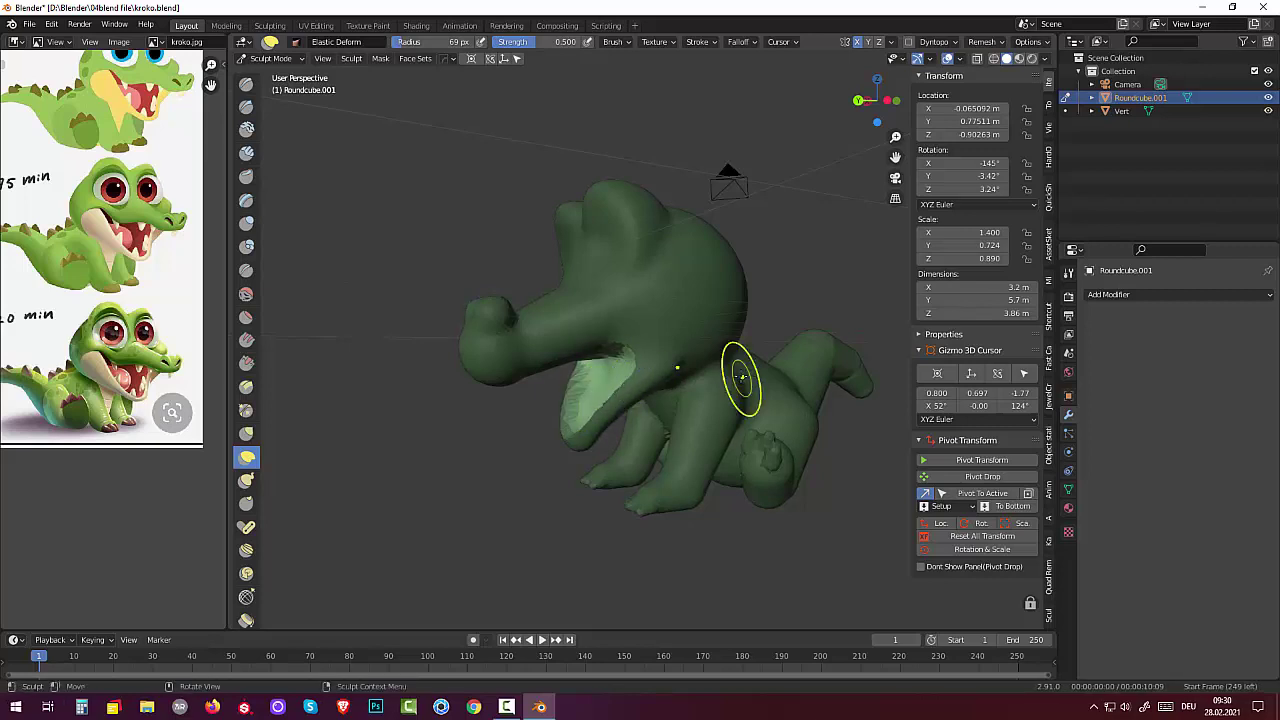
{"action": "middle_click_drag", "start_coordinate": [586, 186], "coordinate": [803, 469]}
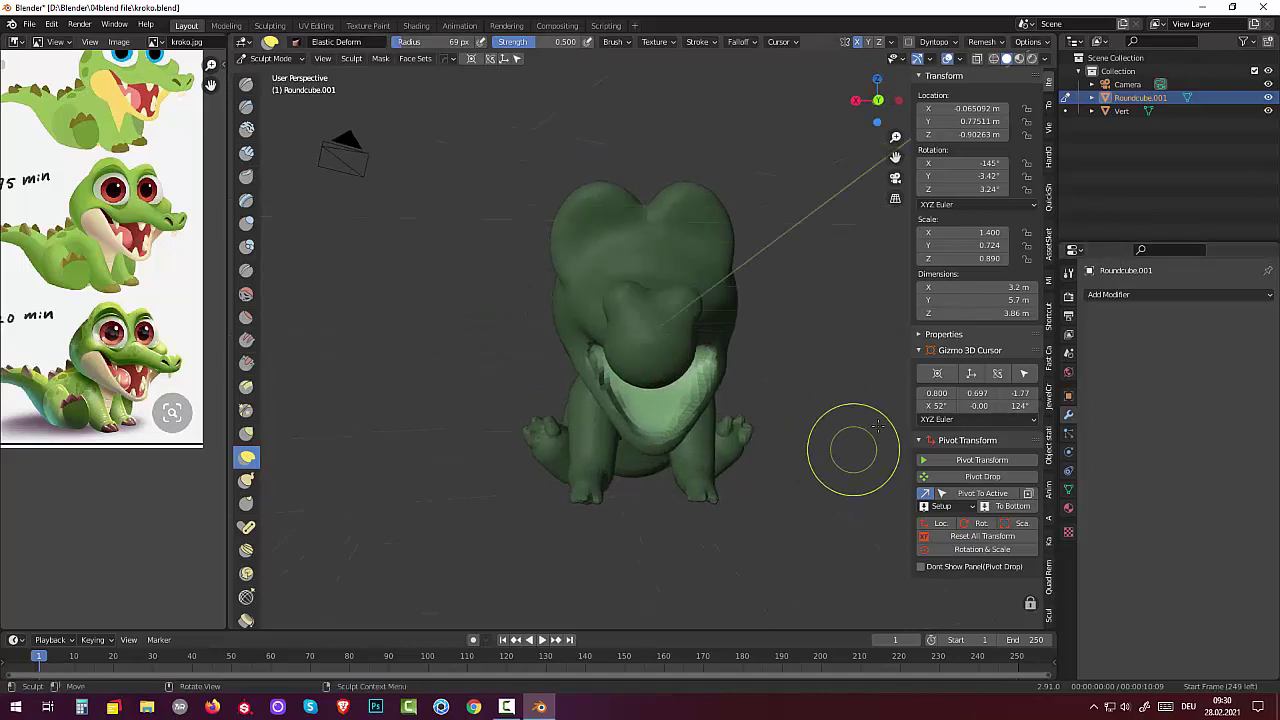
{"action": "middle_click_drag", "start_coordinate": [851, 449], "coordinate": [851, 386]}
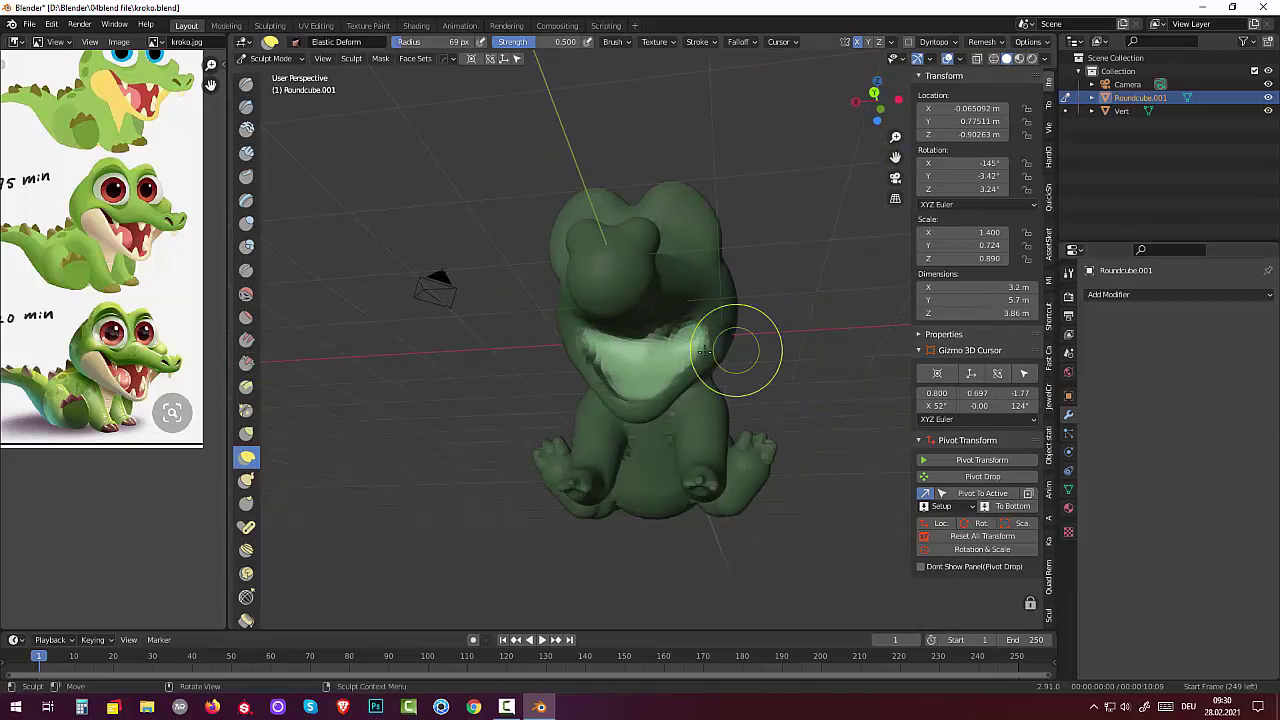
{"action": "left_click_drag", "start_coordinate": [655, 350], "coordinate": [649, 360]}
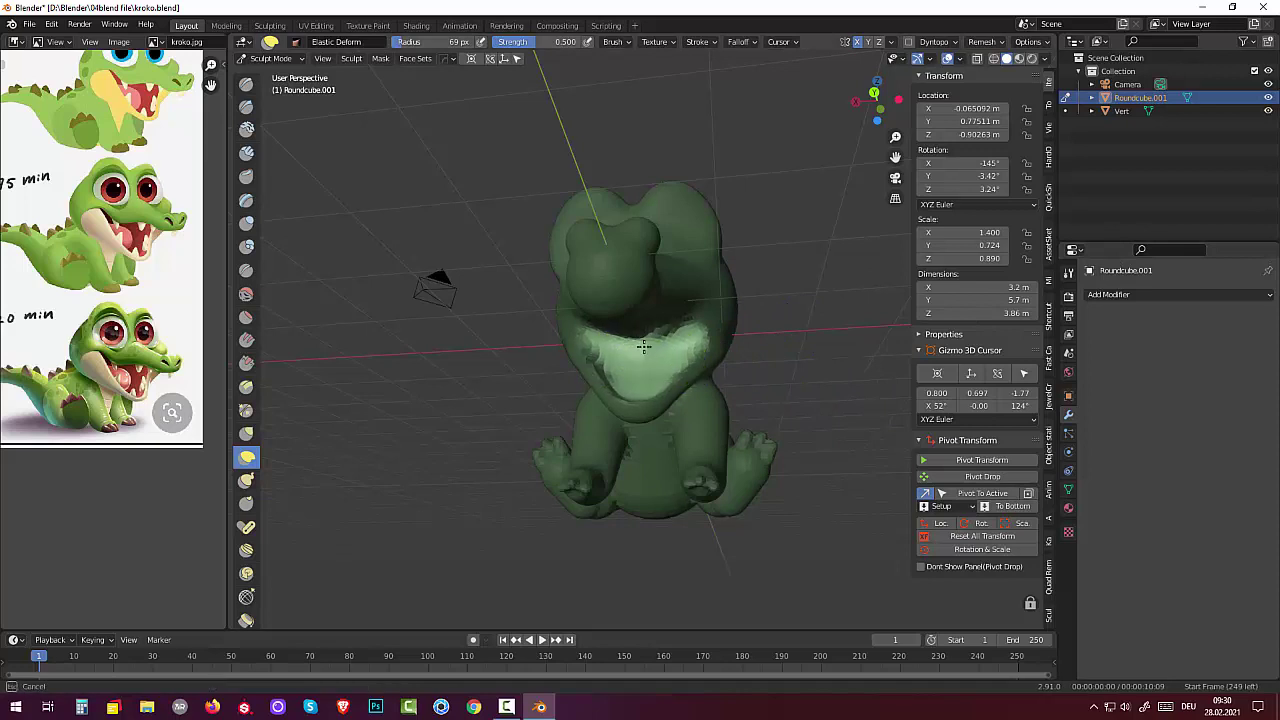
{"action": "left_click", "coordinate": [246, 222]}
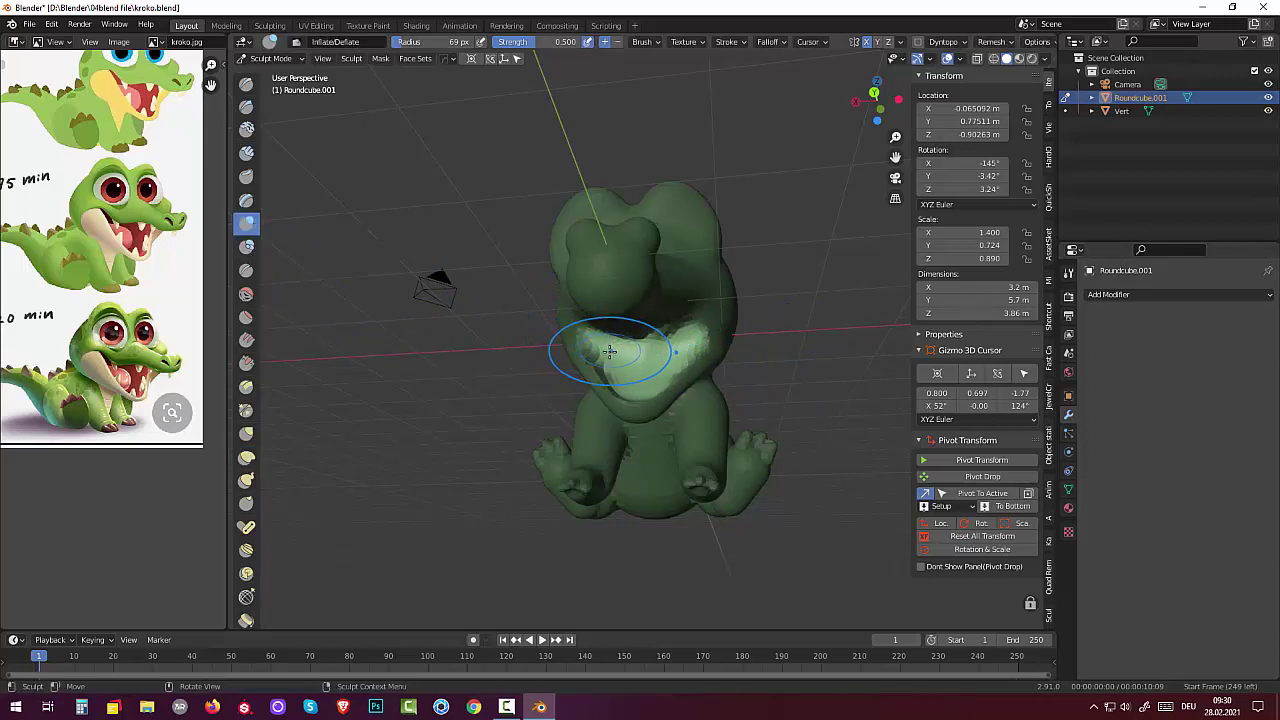
- Inflate the mouth area with Inflate/Deflate and orbit back to a front view
{"action": "left_click_drag", "start_coordinate": [586, 371], "coordinate": [631, 355]}
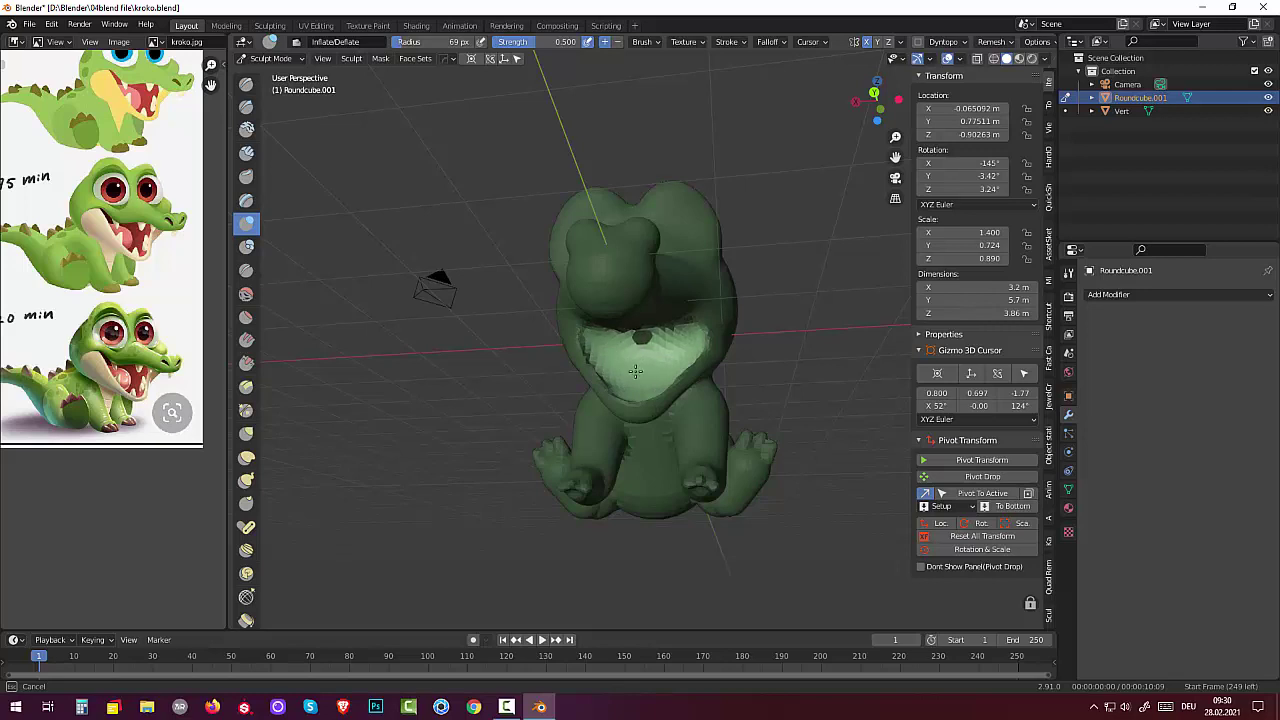
{"action": "mouse_move", "coordinate": [748, 387]}
{"action": "middle_mouse_down"}
{"action": "mouse_move", "coordinate": [733, 381]}
{"action": "mouse_move", "coordinate": [711, 403]}
{"action": "middle_mouse_up"}
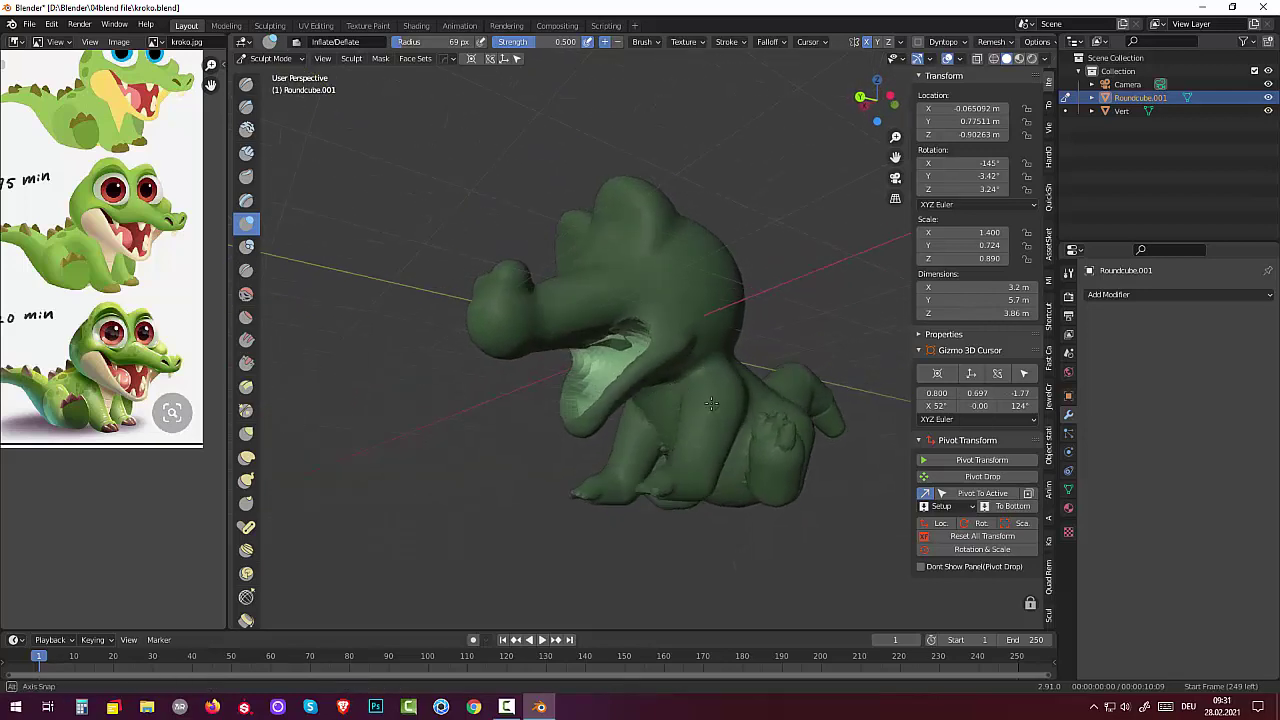
{"action": "middle_click_drag", "start_coordinate": [711, 403], "coordinate": [1147, 439]}
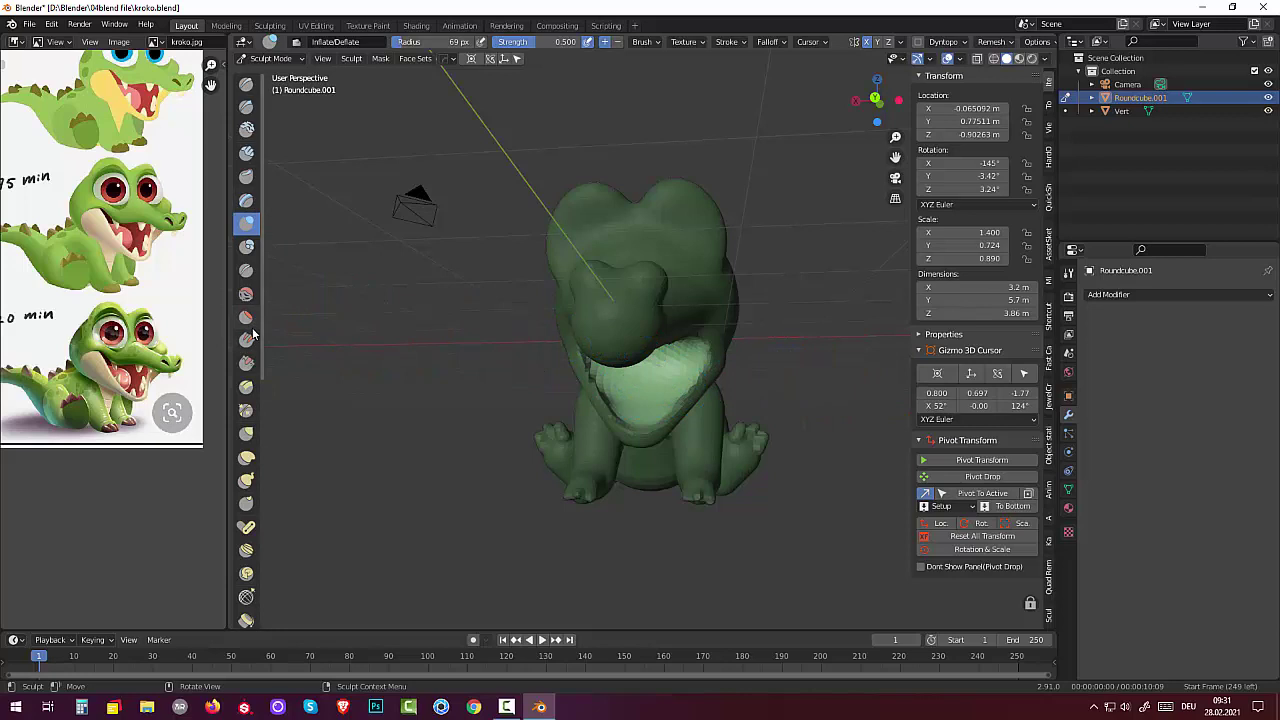
- Smooth the grainy chest with the Smooth brush at 0.700 strength
{"action": "left_click", "coordinate": [247, 294]}
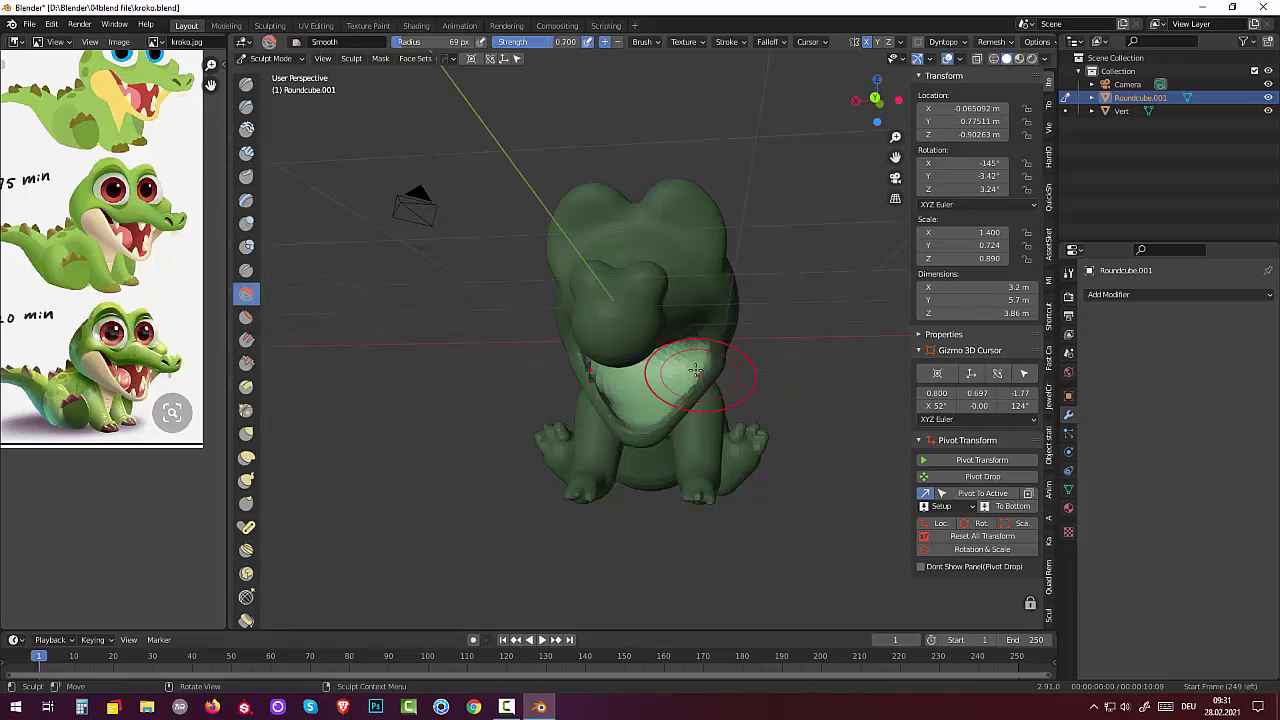
{"action": "key", "text": "shift+f"}
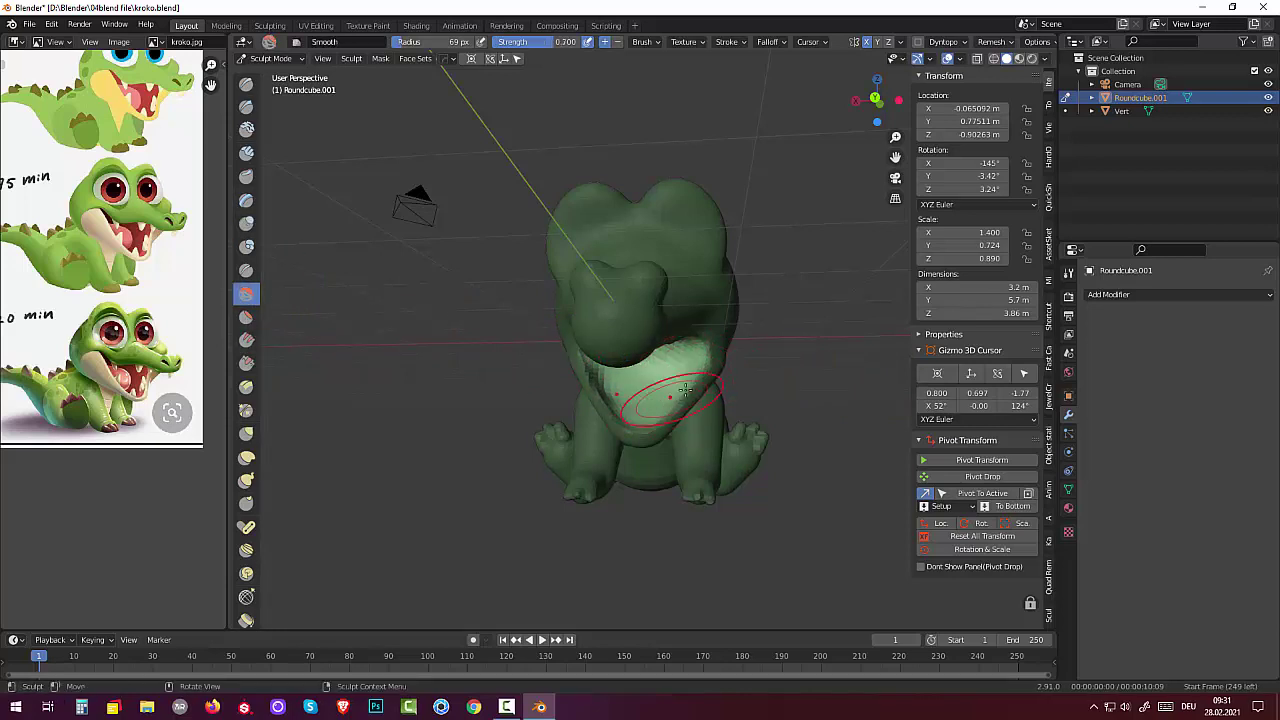
{"action": "left_click_drag", "start_coordinate": [688, 390], "coordinate": [601, 373]}
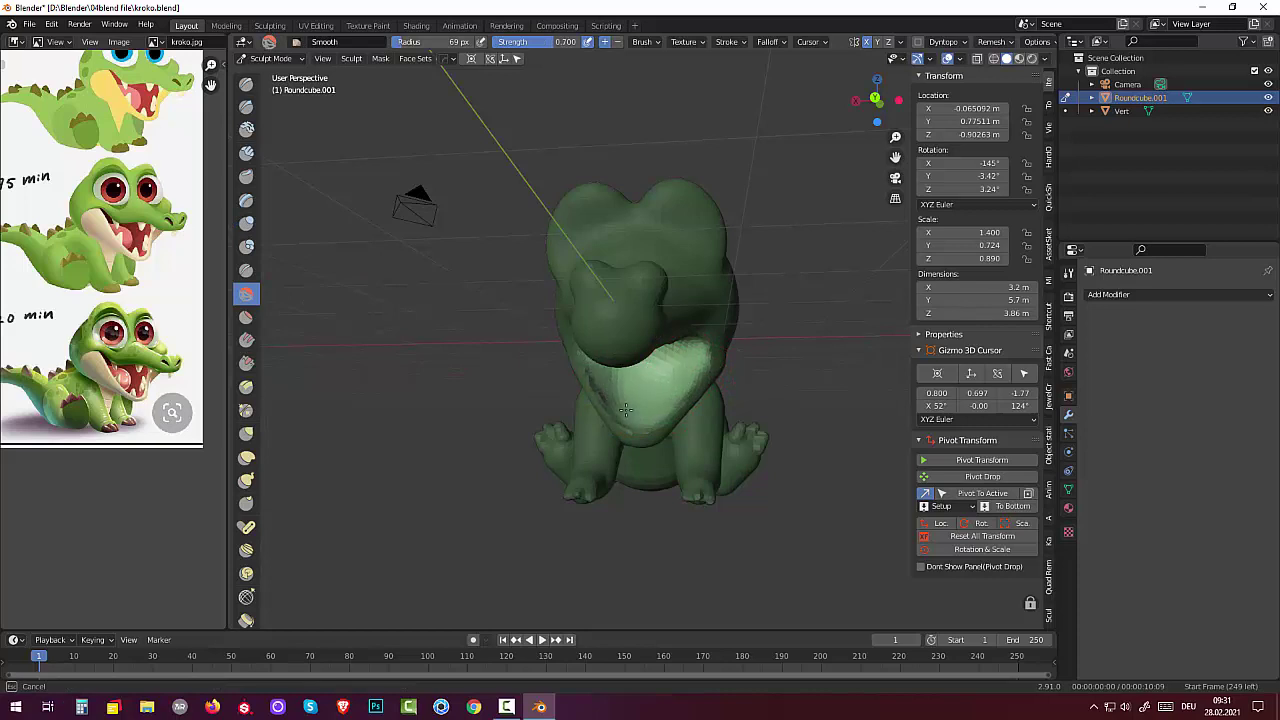
{"action": "mouse_move", "coordinate": [688, 358]}
{"action": "left_mouse_down"}
{"action": "mouse_move", "coordinate": [648, 413]}
{"action": "mouse_move", "coordinate": [681, 354]}
{"action": "left_mouse_up"}
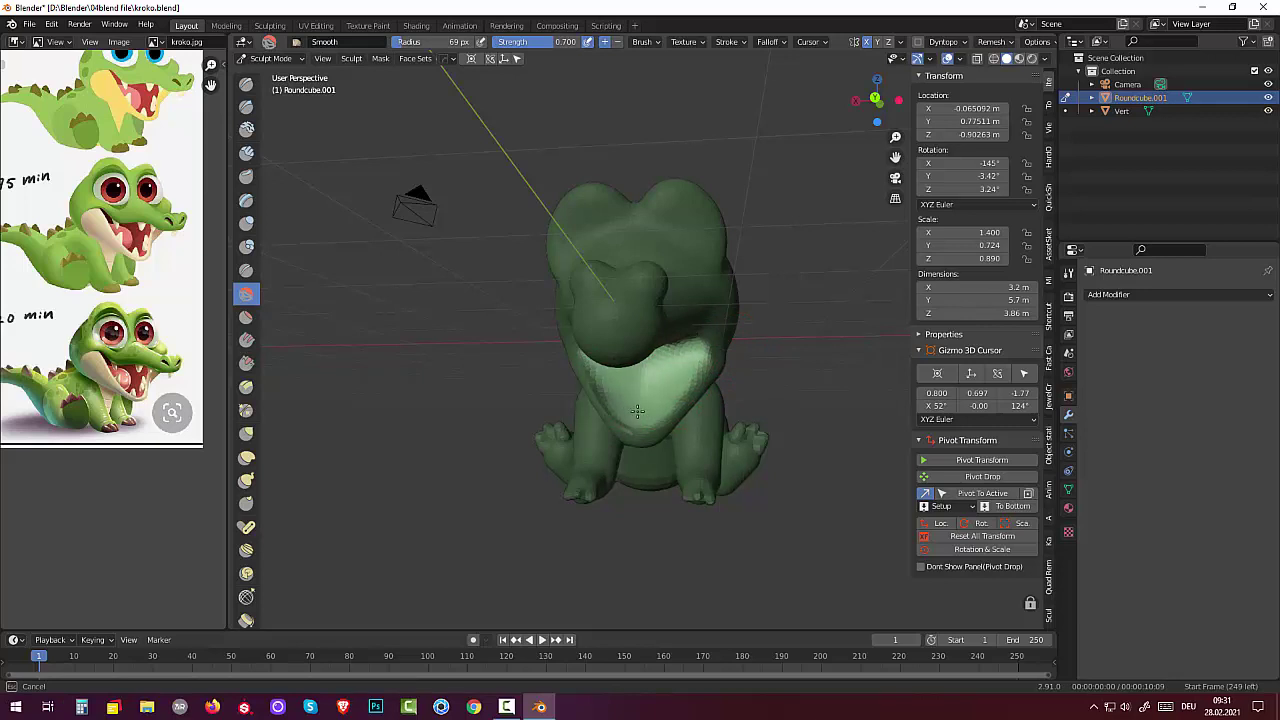
{"action": "left_click_drag", "start_coordinate": [637, 411], "coordinate": [700, 405]}
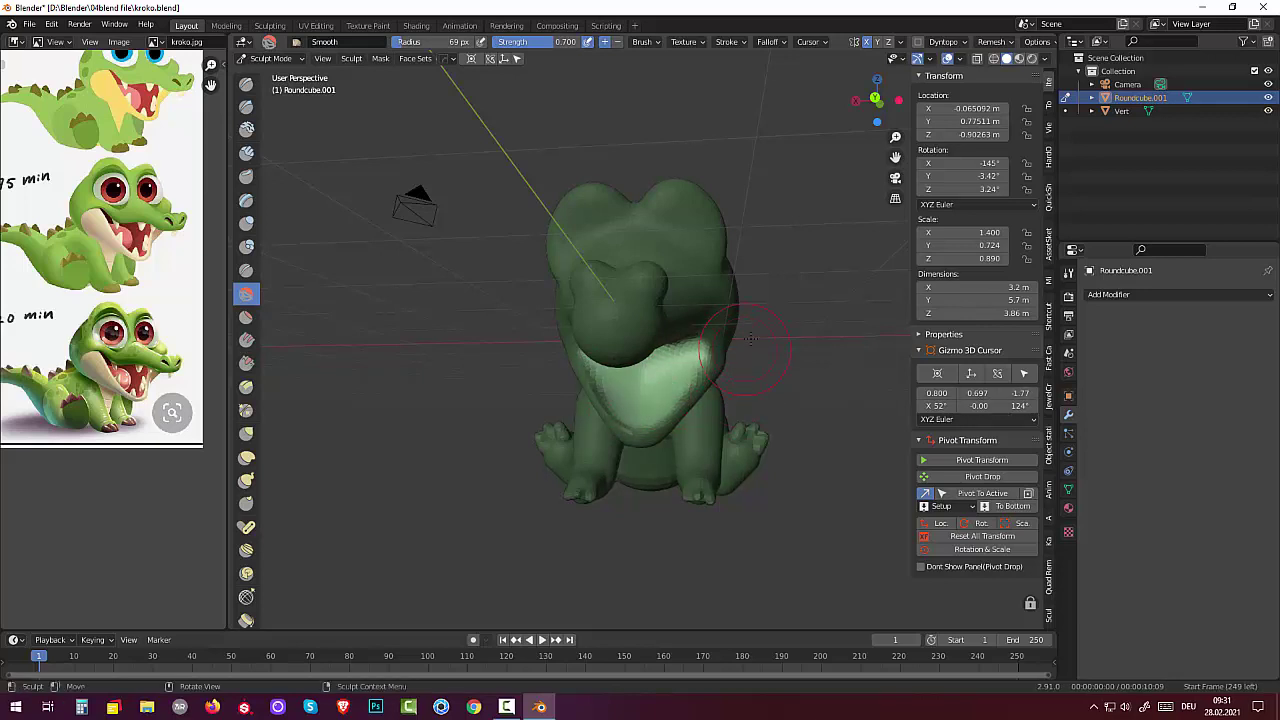
{"action": "mouse_move", "coordinate": [716, 426]}
{"action": "middle_mouse_down"}
{"action": "mouse_move", "coordinate": [843, 293]}
{"action": "mouse_move", "coordinate": [697, 347]}
{"action": "mouse_move", "coordinate": [600, 360]}
{"action": "middle_mouse_up"}
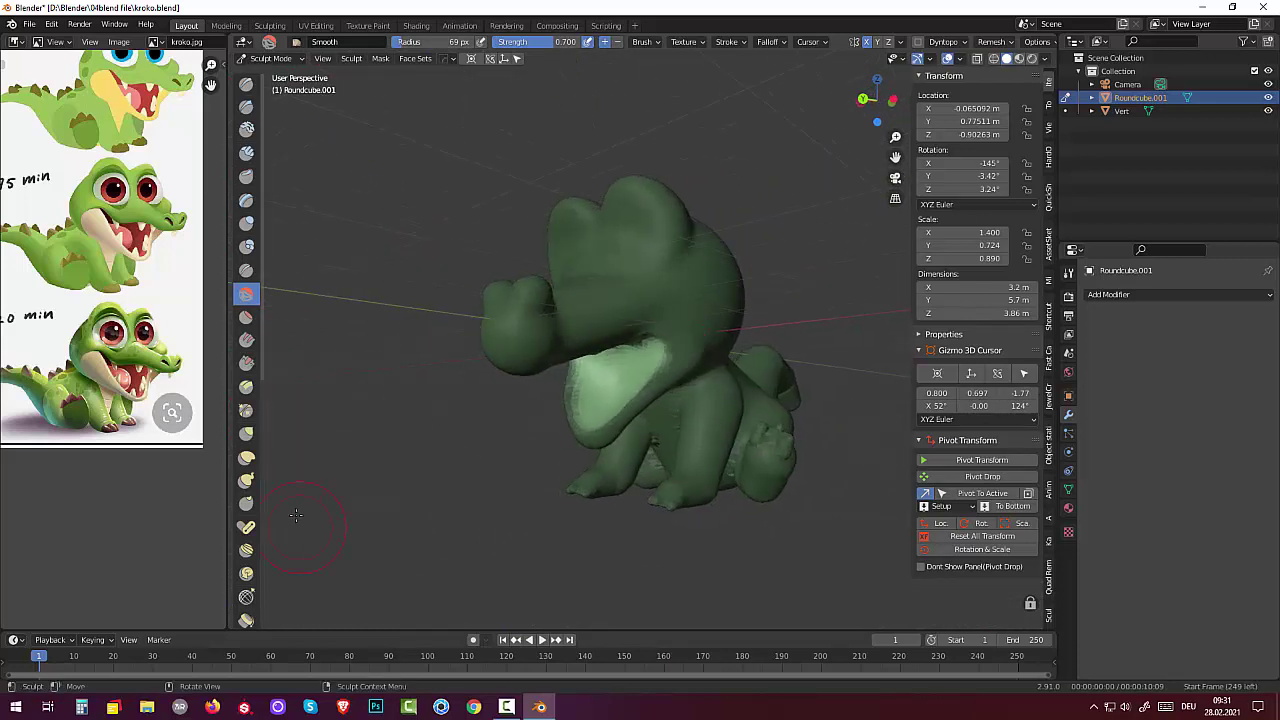
{"action": "left_click", "coordinate": [246, 458]}
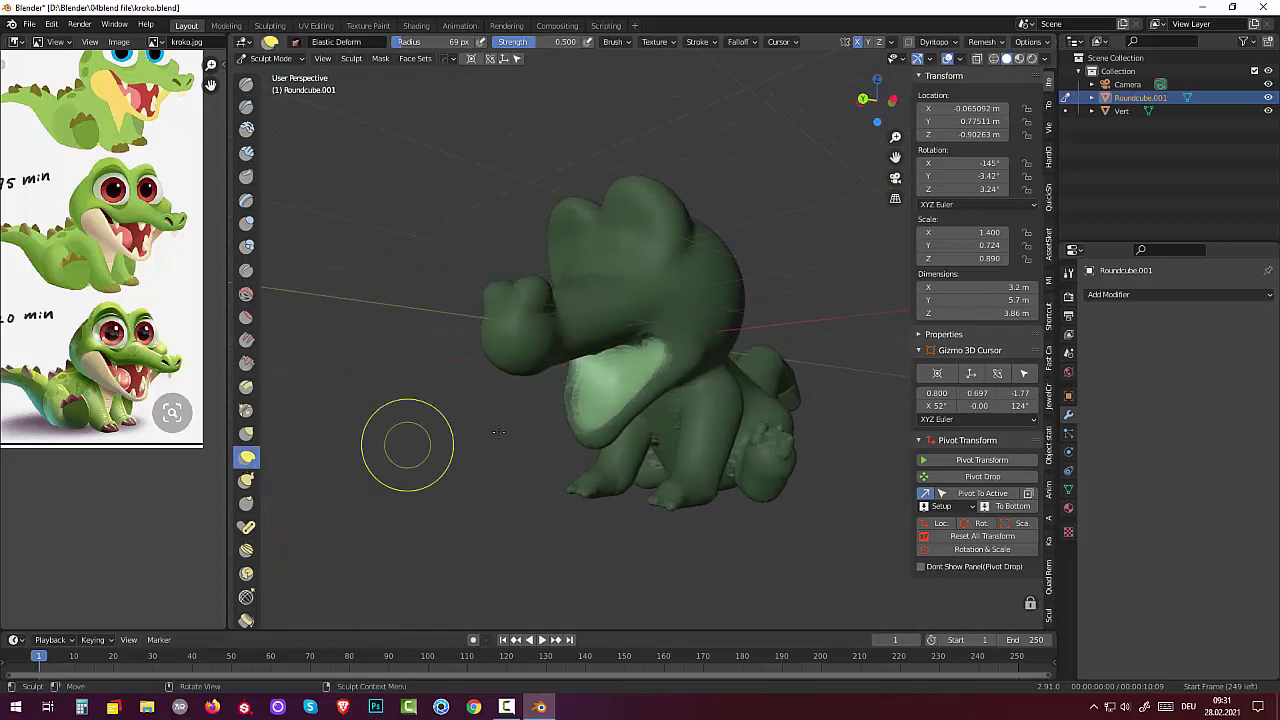
- Reshape the mouth and chest area with Elastic Deform strokes
{"action": "left_click_drag", "start_coordinate": [609, 366], "coordinate": [671, 337]}
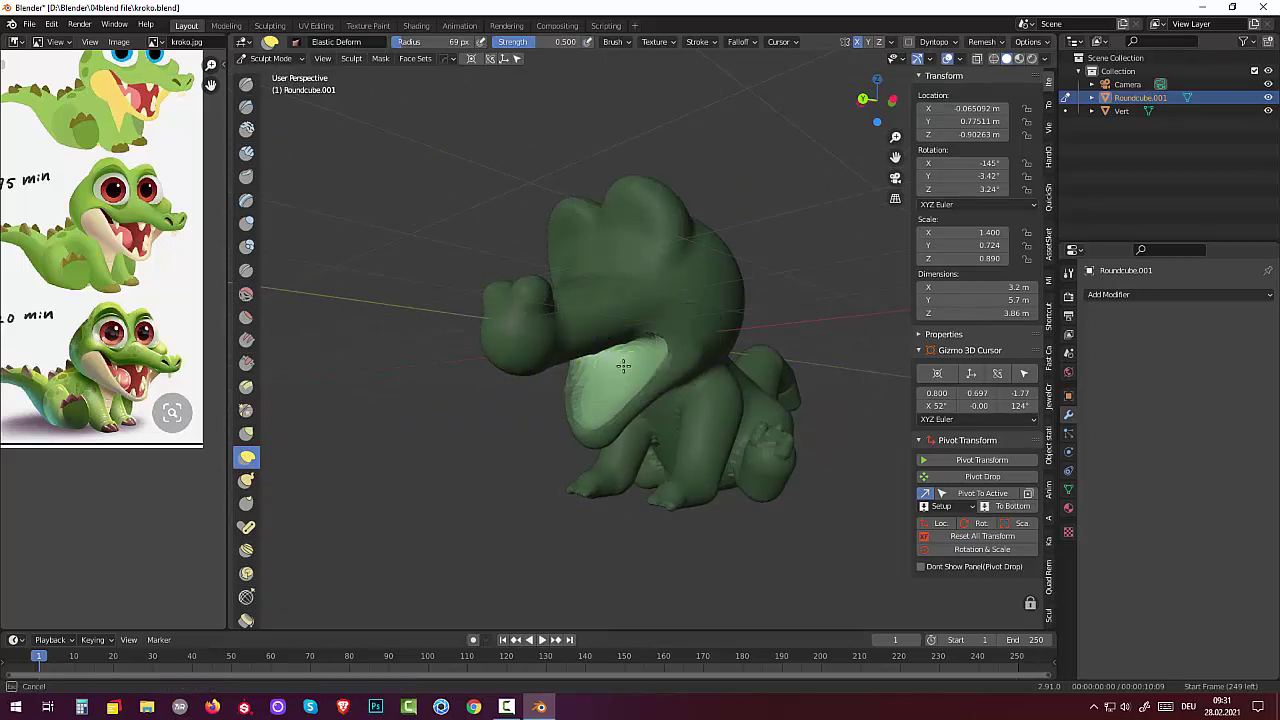
{"action": "mouse_move", "coordinate": [671, 337]}
{"action": "middle_mouse_down"}
{"action": "mouse_move", "coordinate": [768, 263]}
{"action": "mouse_move", "coordinate": [857, 249]}
{"action": "middle_mouse_up"}
{"action": "left_click_drag", "start_coordinate": [714, 375], "coordinate": [728, 414]}
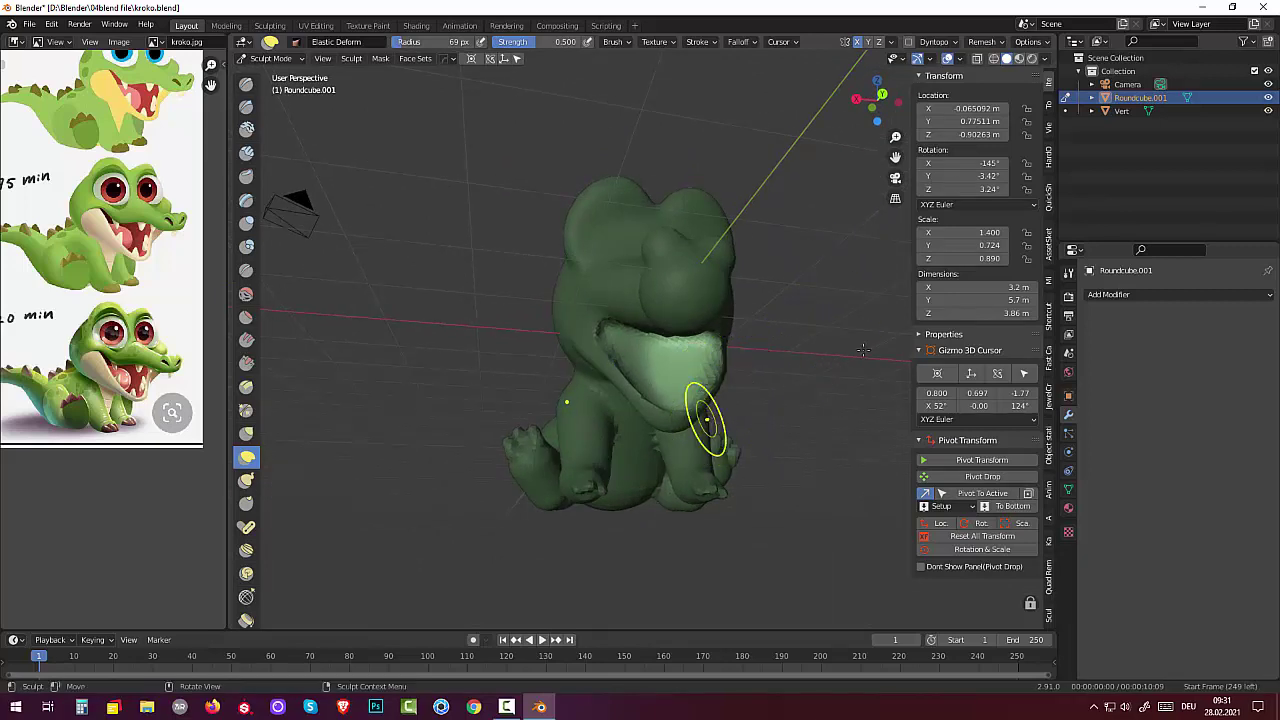
- Inflate the crocodile's chest with the Inflate/Deflate brush
{"action": "left_click", "coordinate": [246, 222]}
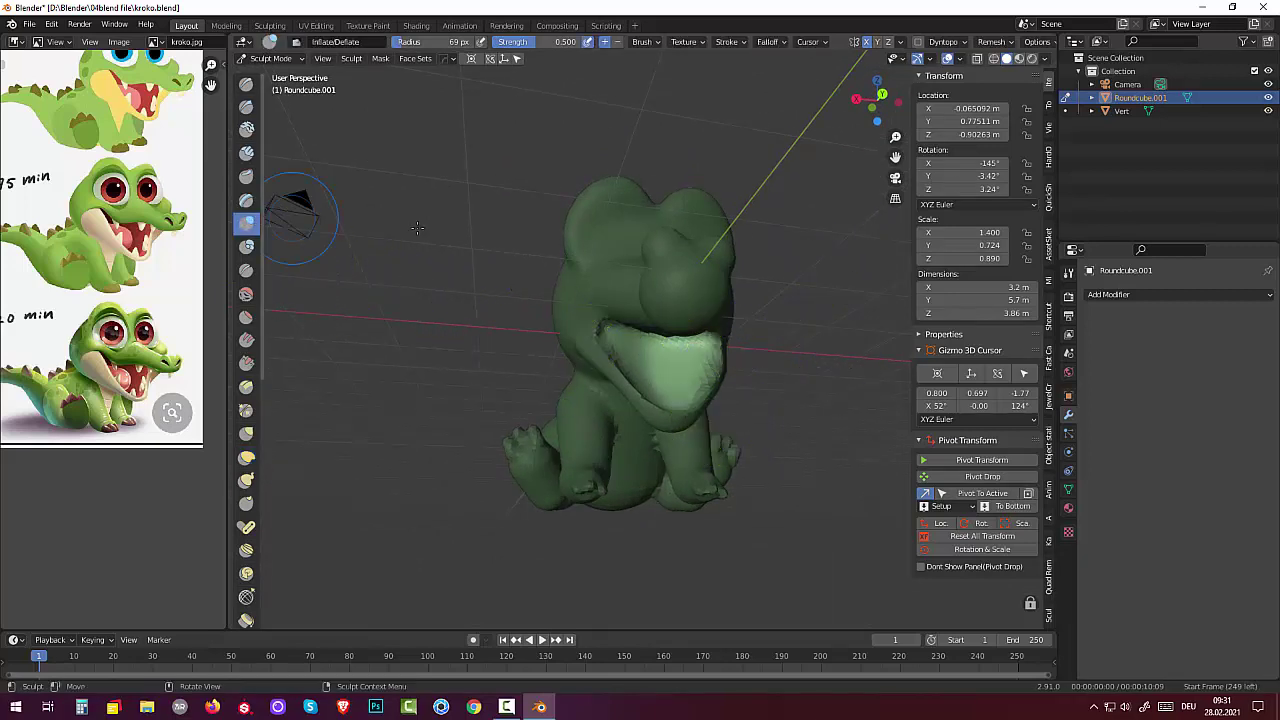
{"action": "mouse_move", "coordinate": [665, 362]}
{"action": "left_mouse_down"}
{"action": "mouse_move", "coordinate": [685, 373]}
{"action": "mouse_move", "coordinate": [666, 376]}
{"action": "mouse_move", "coordinate": [656, 354]}
{"action": "left_mouse_up"}
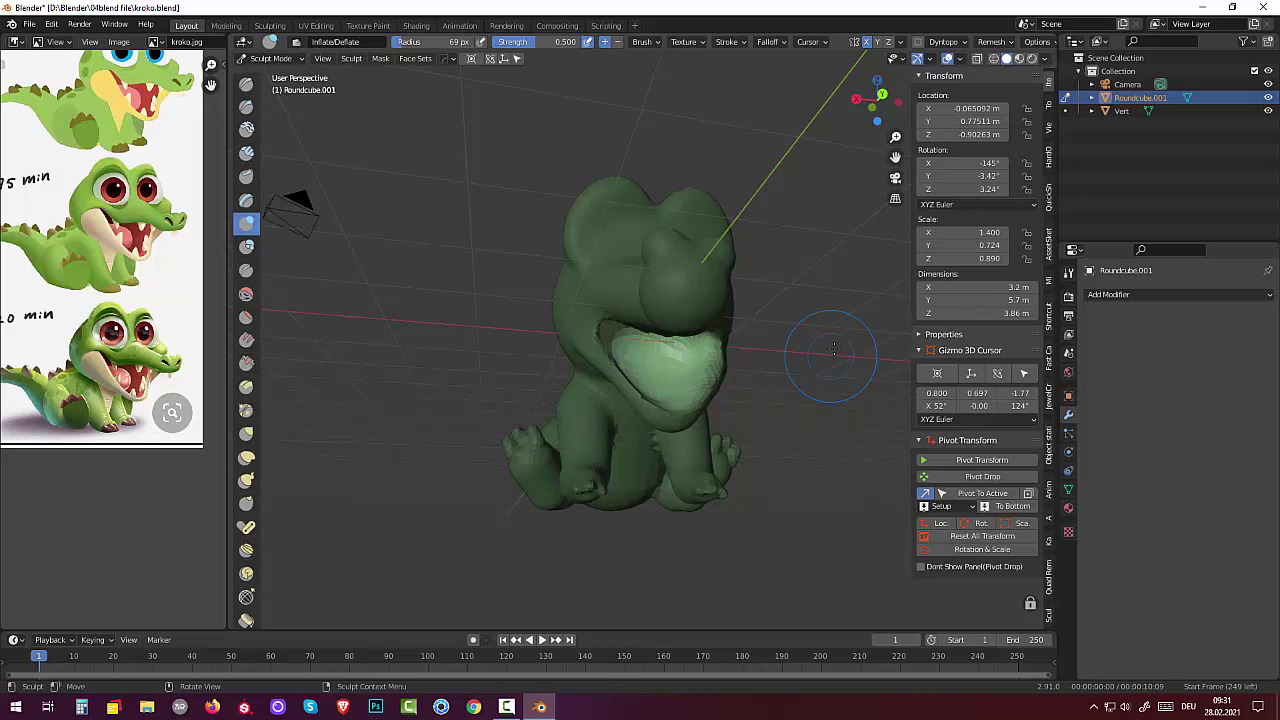
{"action": "mouse_move", "coordinate": [829, 372]}
{"action": "middle_mouse_down"}
{"action": "mouse_move", "coordinate": [737, 346]}
{"action": "mouse_move", "coordinate": [771, 377]}
{"action": "middle_mouse_up"}
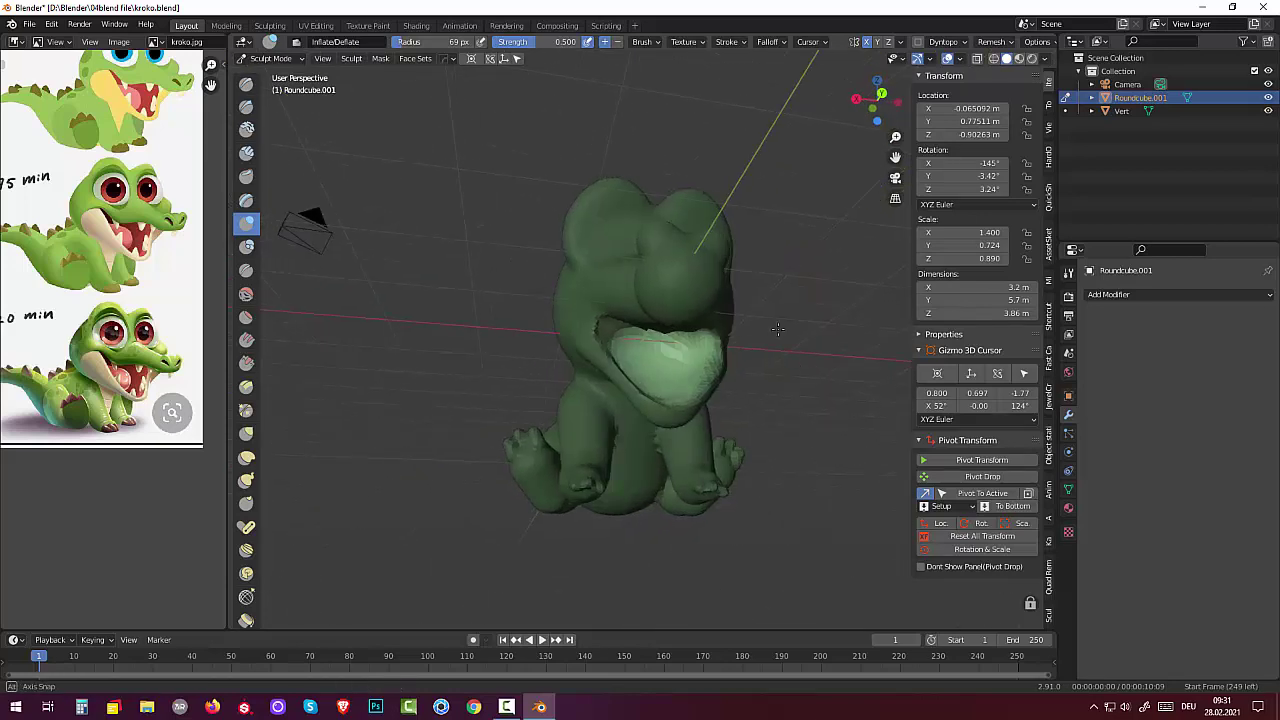
{"action": "middle_click_drag", "start_coordinate": [771, 377], "coordinate": [769, 317]}
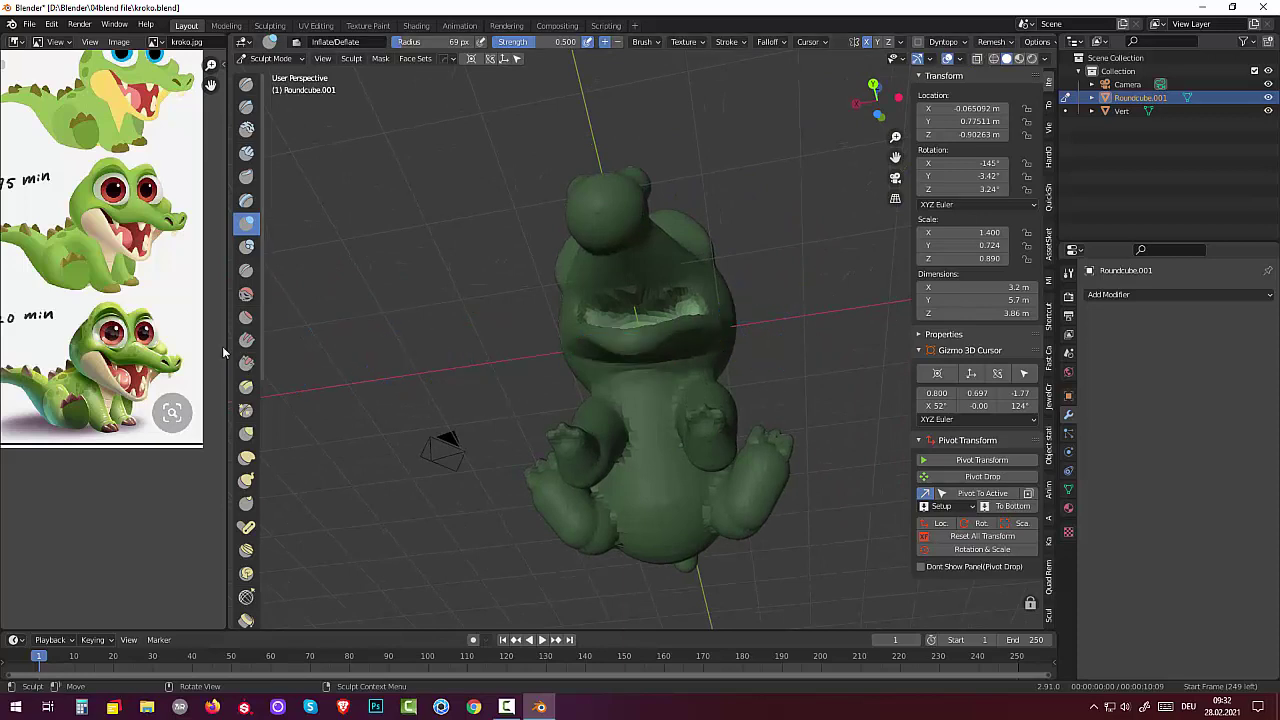
- Lightly smooth the inside of the mouth with the Smooth brush
{"action": "left_click", "coordinate": [246, 295]}
{"action": "left_click_drag", "start_coordinate": [630, 298], "coordinate": [642, 306]}
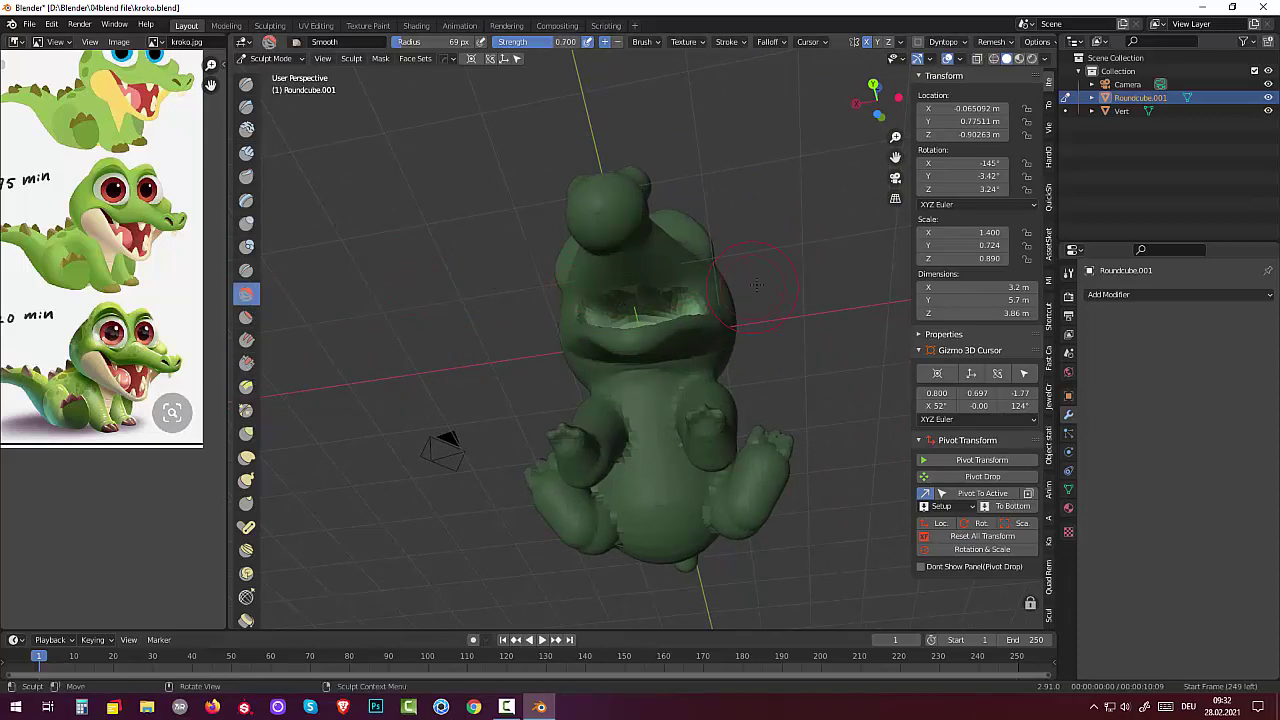
{"action": "mouse_move", "coordinate": [780, 220]}
{"action": "middle_mouse_down"}
{"action": "mouse_move", "coordinate": [798, 293]}
{"action": "mouse_move", "coordinate": [761, 285]}
{"action": "middle_mouse_up"}
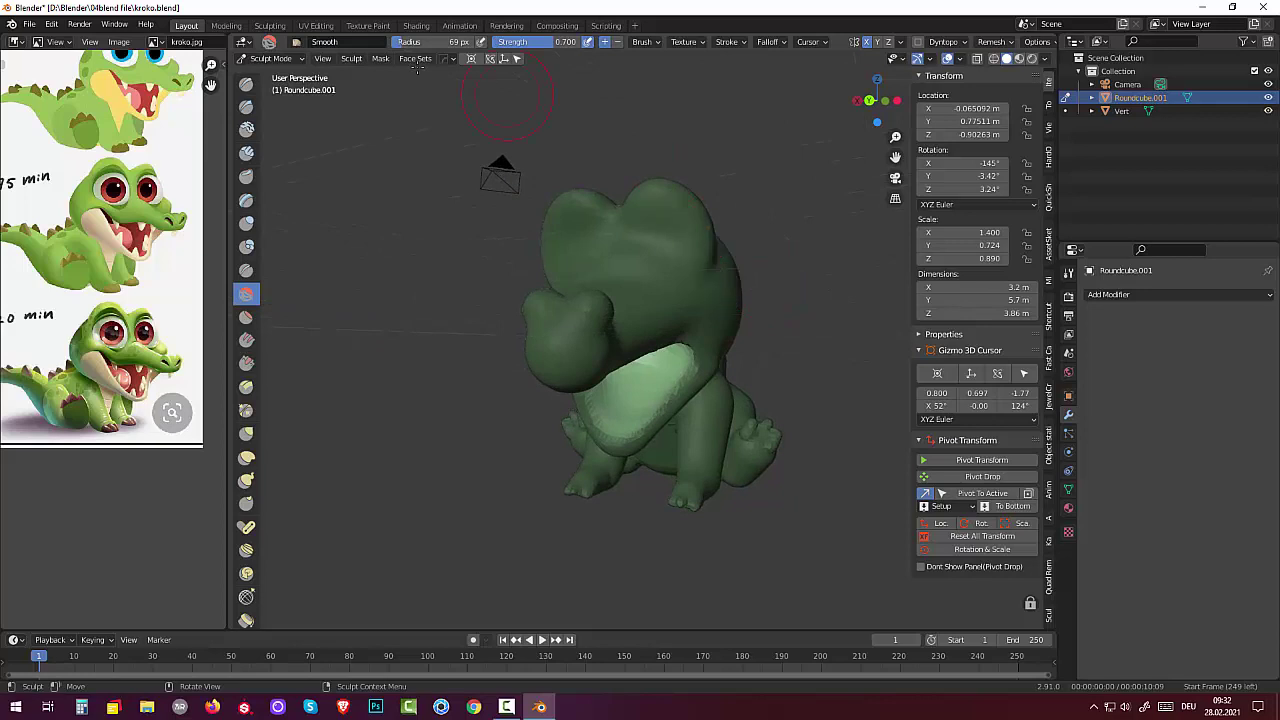
- Clear the mask with Alt+M and pull the chest up and inward
{"action": "key", "text": "alt+m"}
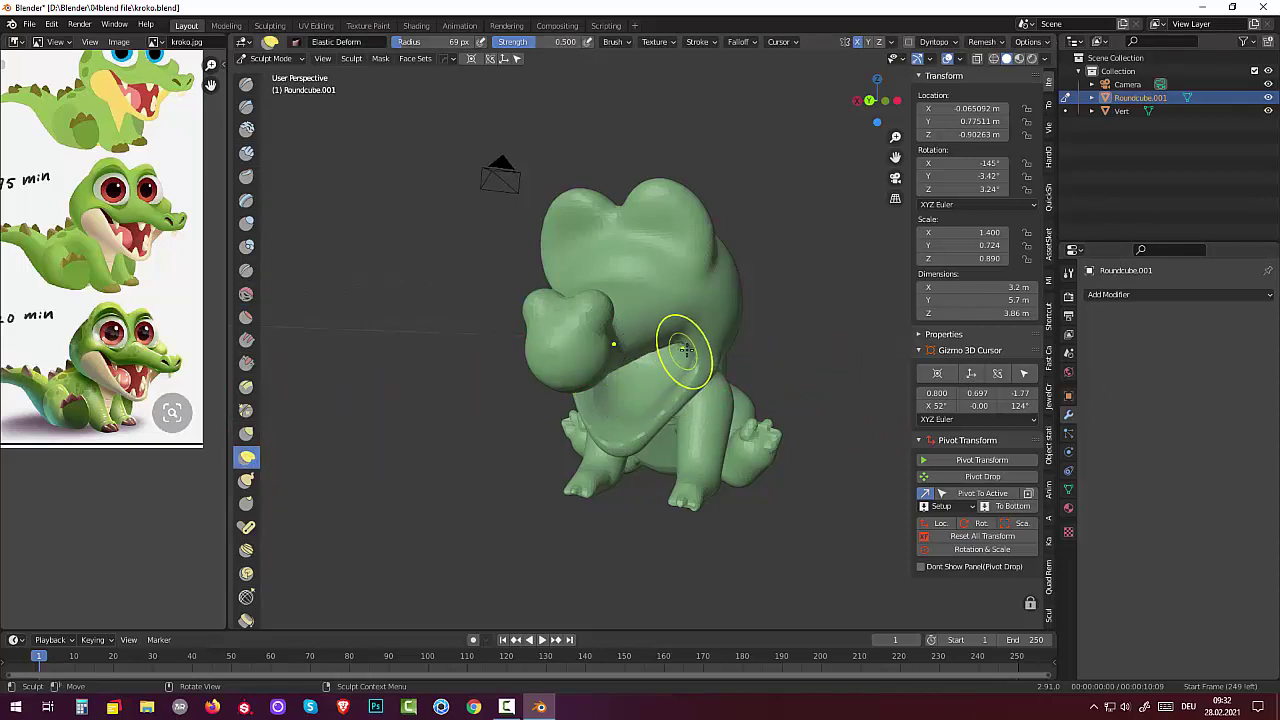
{"action": "mouse_move", "coordinate": [686, 343]}
{"action": "left_mouse_down"}
{"action": "mouse_move", "coordinate": [700, 366]}
{"action": "mouse_move", "coordinate": [667, 366]}
{"action": "left_mouse_up"}
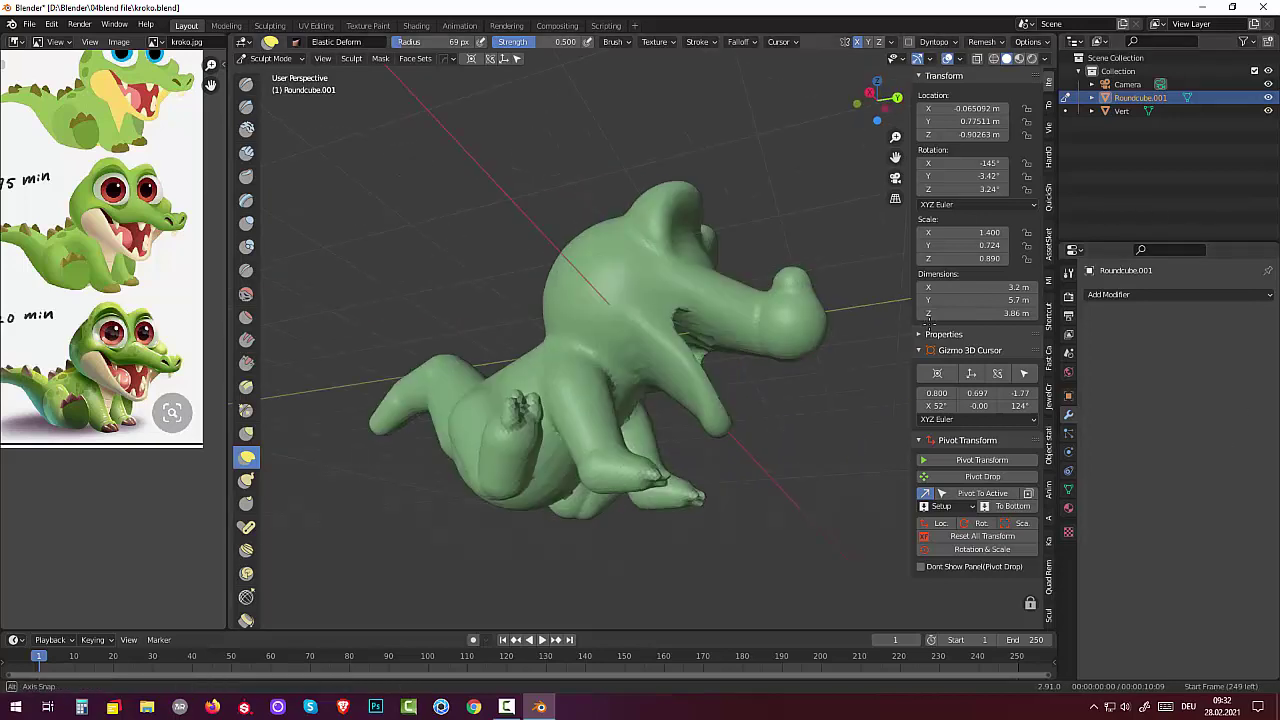
{"action": "middle_click_drag", "start_coordinate": [819, 359], "coordinate": [700, 357]}
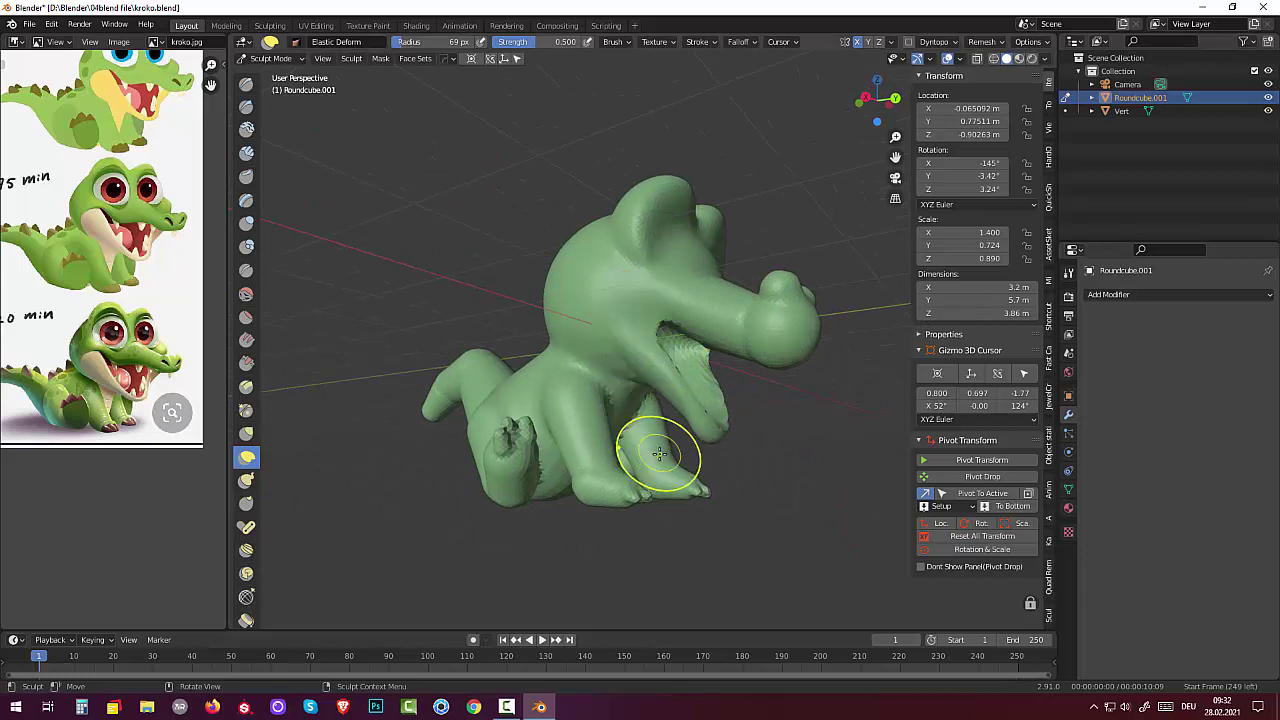
- Set the Elastic Deform radius to 15 px and reshape the neck
{"action": "key", "text": "f"}
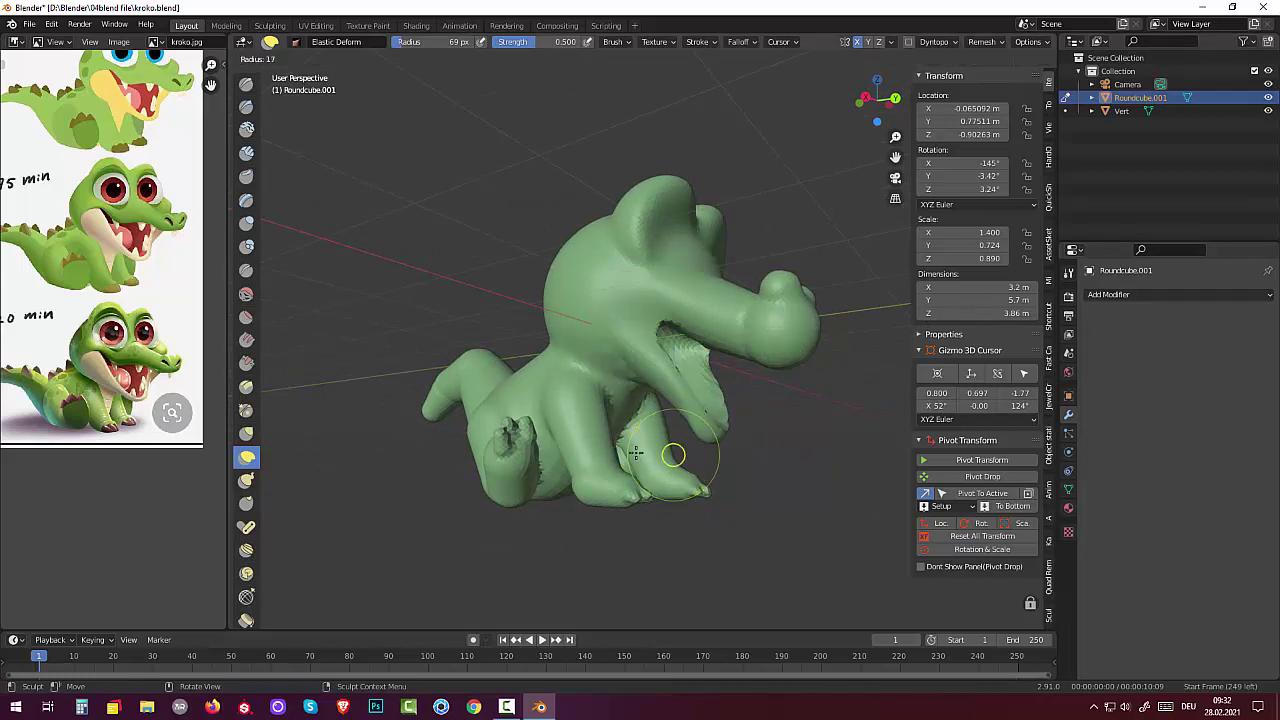
{"action": "left_click", "coordinate": [640, 445]}
{"action": "mouse_move", "coordinate": [660, 331]}
{"action": "left_mouse_down"}
{"action": "mouse_move", "coordinate": [628, 313]}
{"action": "mouse_move", "coordinate": [700, 321]}
{"action": "left_mouse_up"}
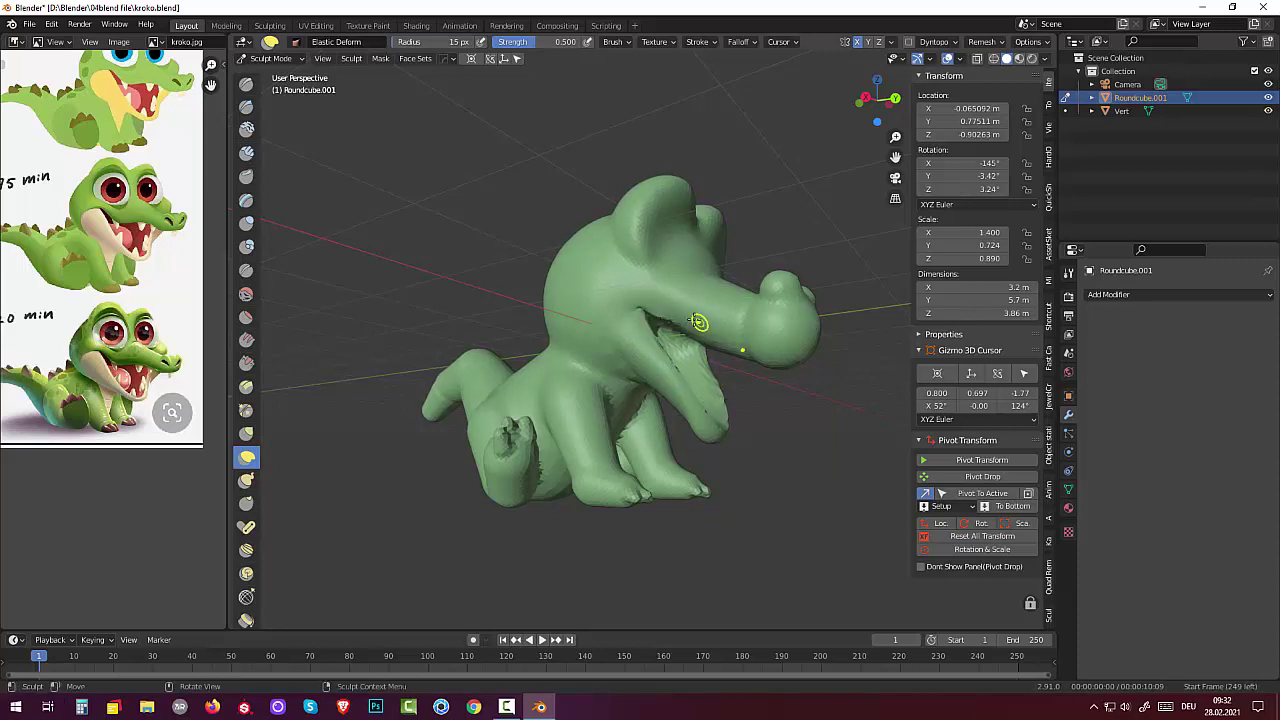
{"action": "mouse_move", "coordinate": [610, 406]}
{"action": "middle_mouse_down"}
{"action": "mouse_move", "coordinate": [521, 449]}
{"action": "mouse_move", "coordinate": [480, 445]}
{"action": "middle_mouse_up"}
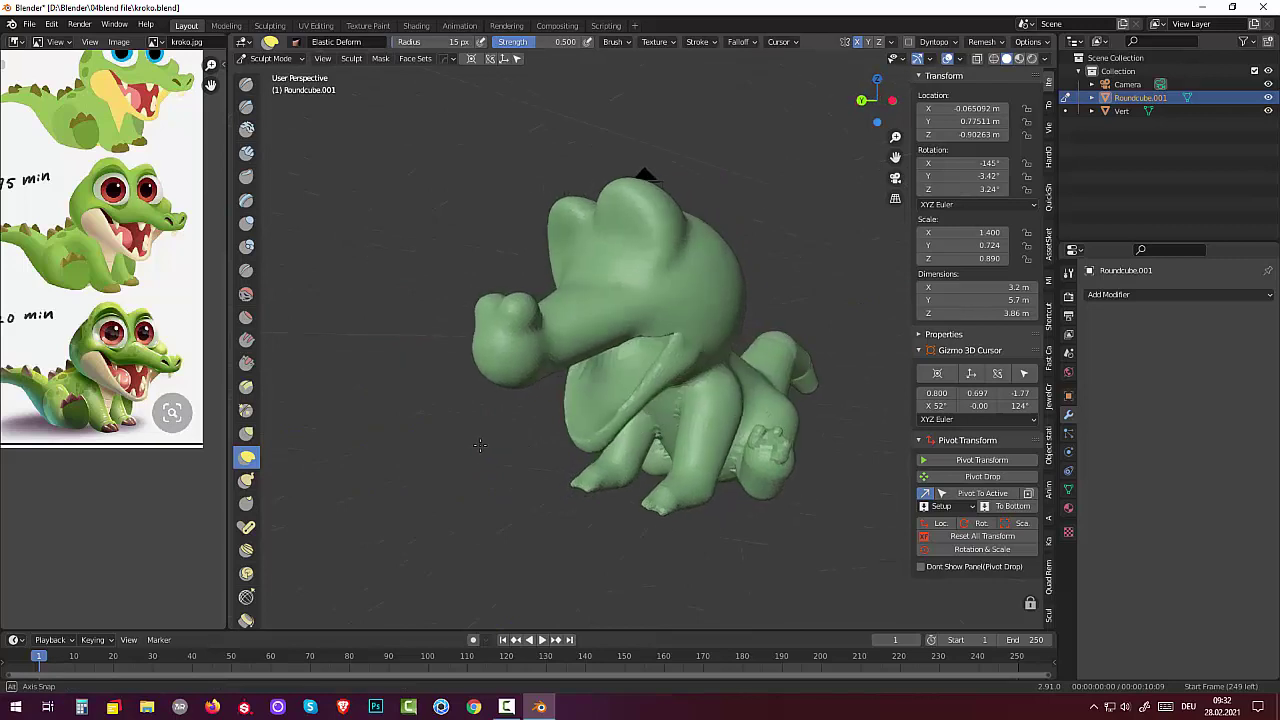
- Soften the chest crease with the Smooth brush at 0.700 strength and 15 px radius
{"action": "left_click", "coordinate": [248, 297]}
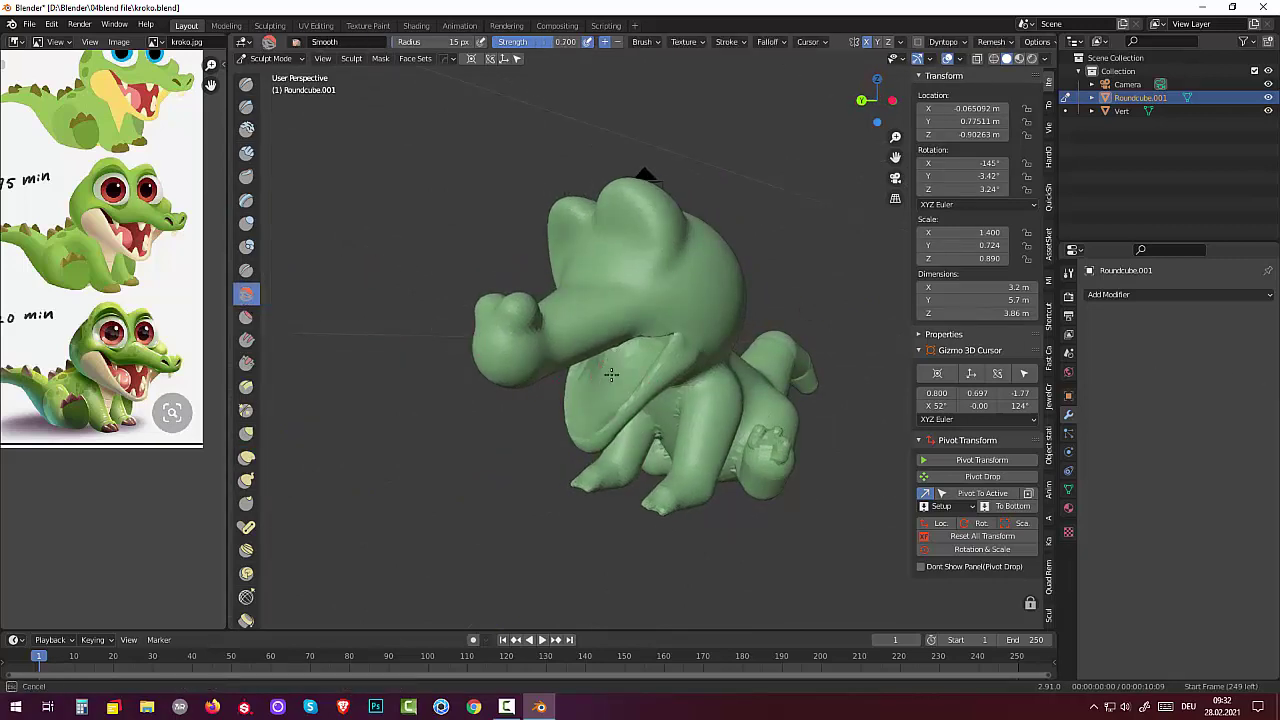
{"action": "left_click_drag", "start_coordinate": [626, 371], "coordinate": [600, 428]}
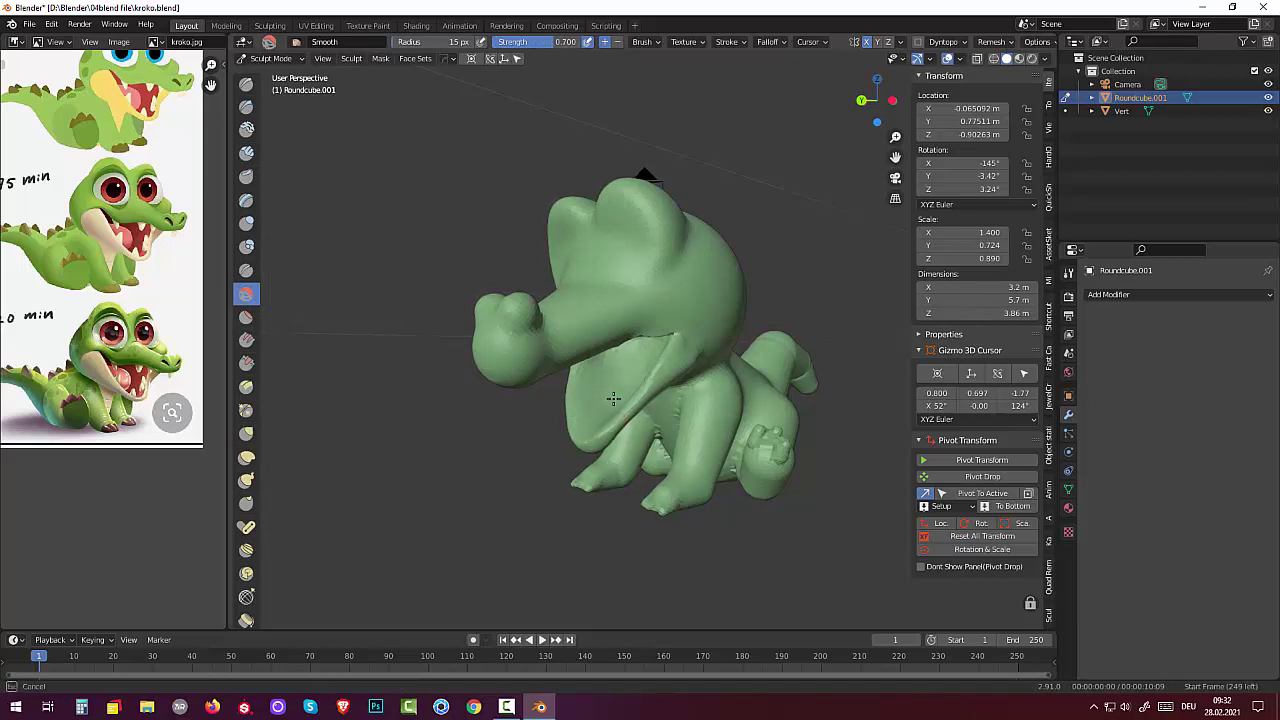
{"action": "left_click_drag", "start_coordinate": [596, 411], "coordinate": [596, 411]}
{"action": "mouse_move", "coordinate": [600, 386]}
{"action": "middle_mouse_down"}
{"action": "mouse_move", "coordinate": [674, 384]}
{"action": "mouse_move", "coordinate": [664, 389]}
{"action": "middle_mouse_up"}
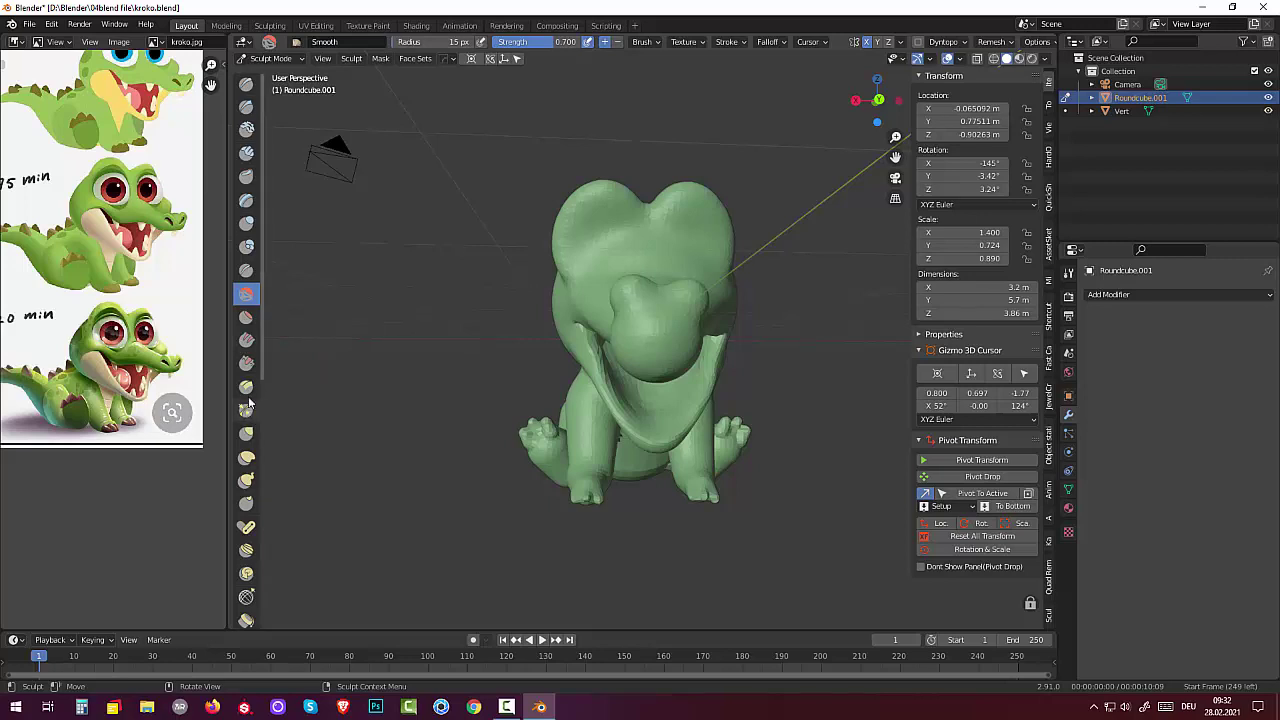
- Switch to Elastic Deform at 61 px radius and reshape the jaw edge and mouth slit
{"action": "left_click", "coordinate": [246, 457]}
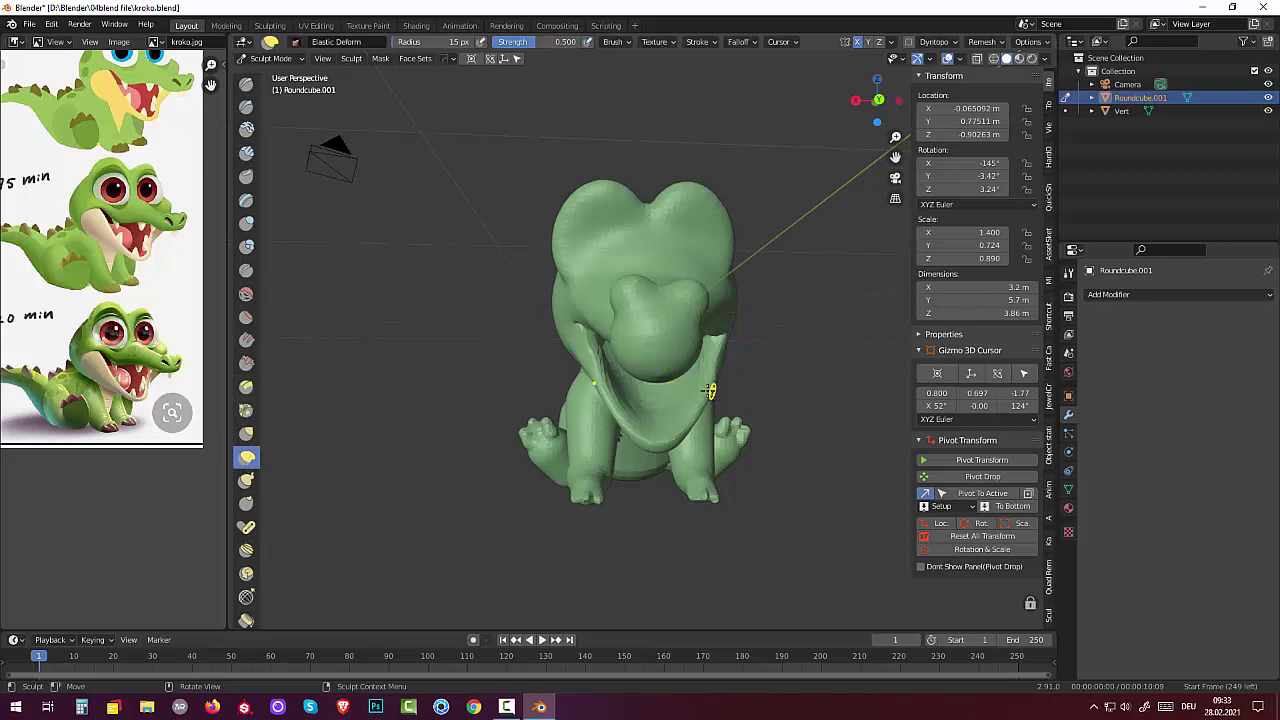
{"action": "key", "text": "f"}
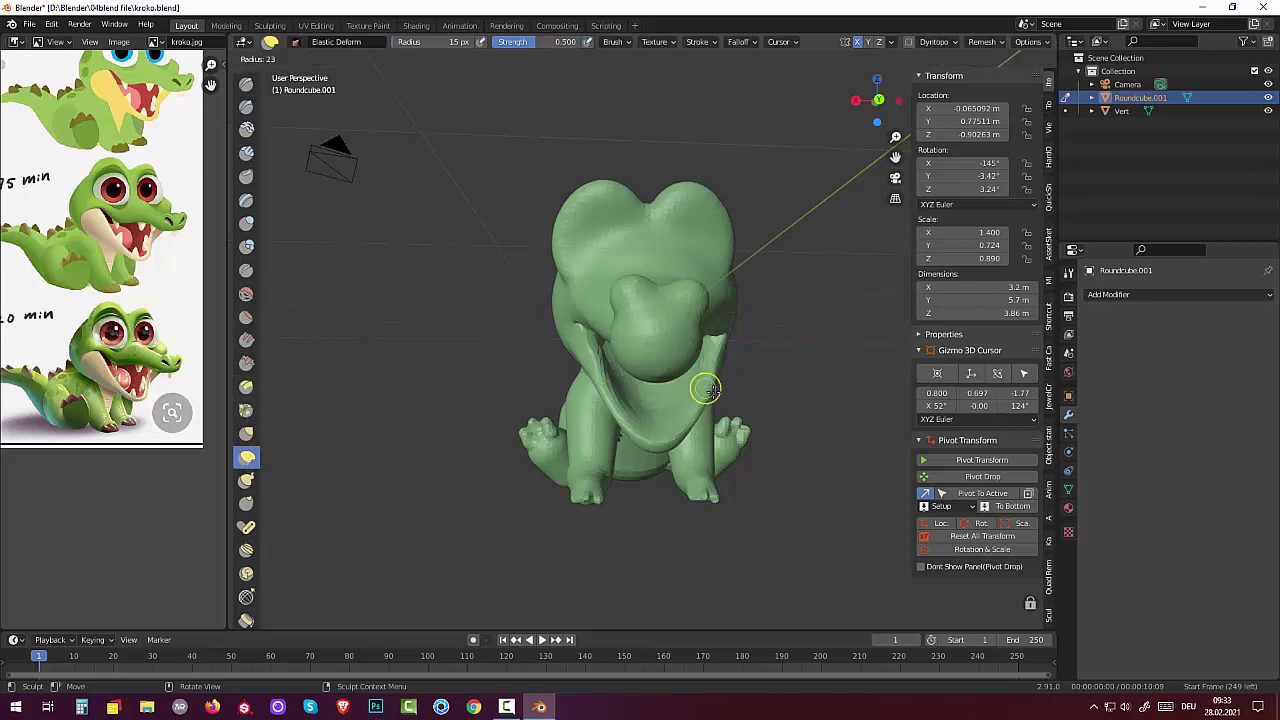
{"action": "left_click_drag", "start_coordinate": [705, 387], "coordinate": [684, 389]}
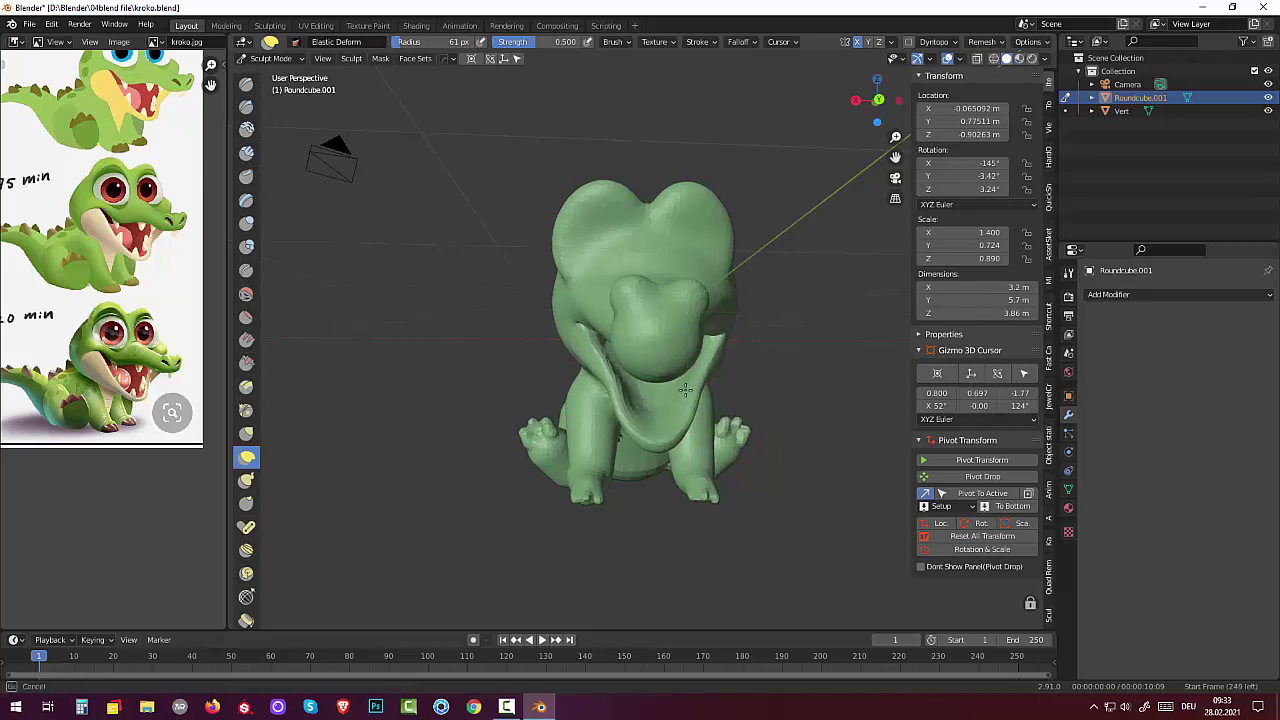
{"action": "middle_click_drag", "start_coordinate": [706, 349], "coordinate": [815, 342]}
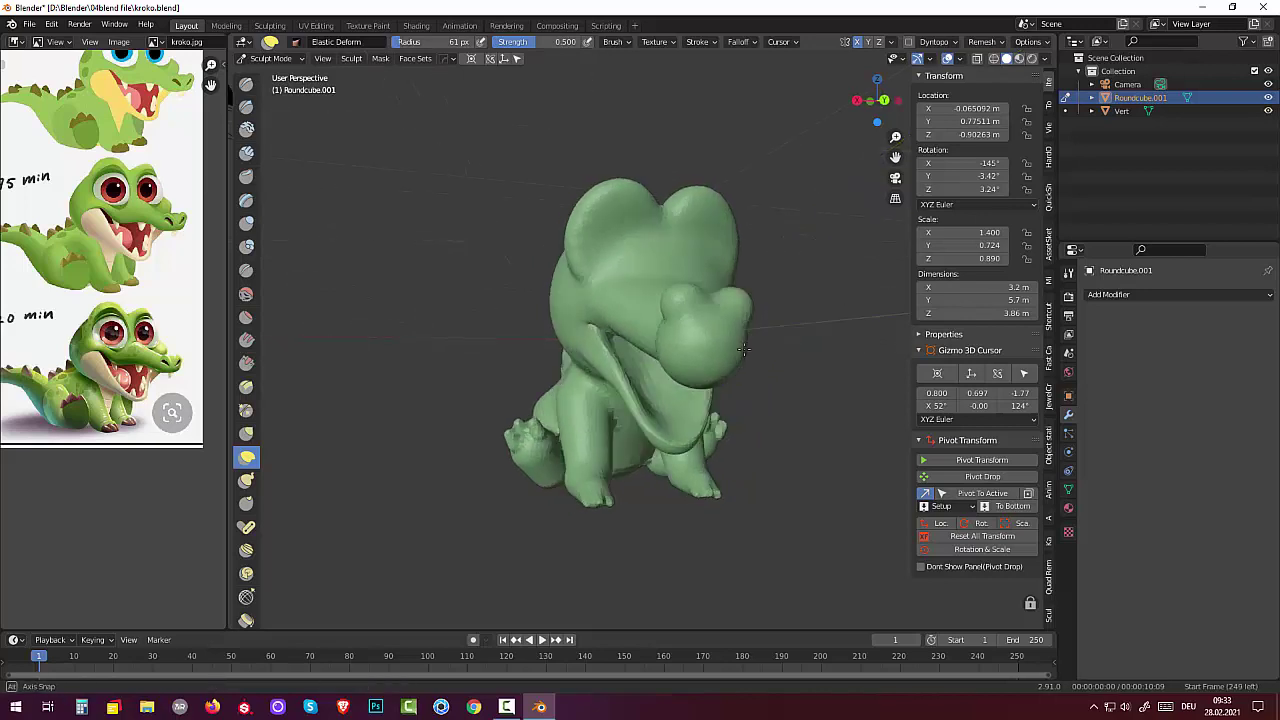
{"action": "mouse_move", "coordinate": [729, 386]}
{"action": "left_mouse_down"}
{"action": "mouse_move", "coordinate": [660, 332]}
{"action": "mouse_move", "coordinate": [697, 336]}
{"action": "left_mouse_up"}
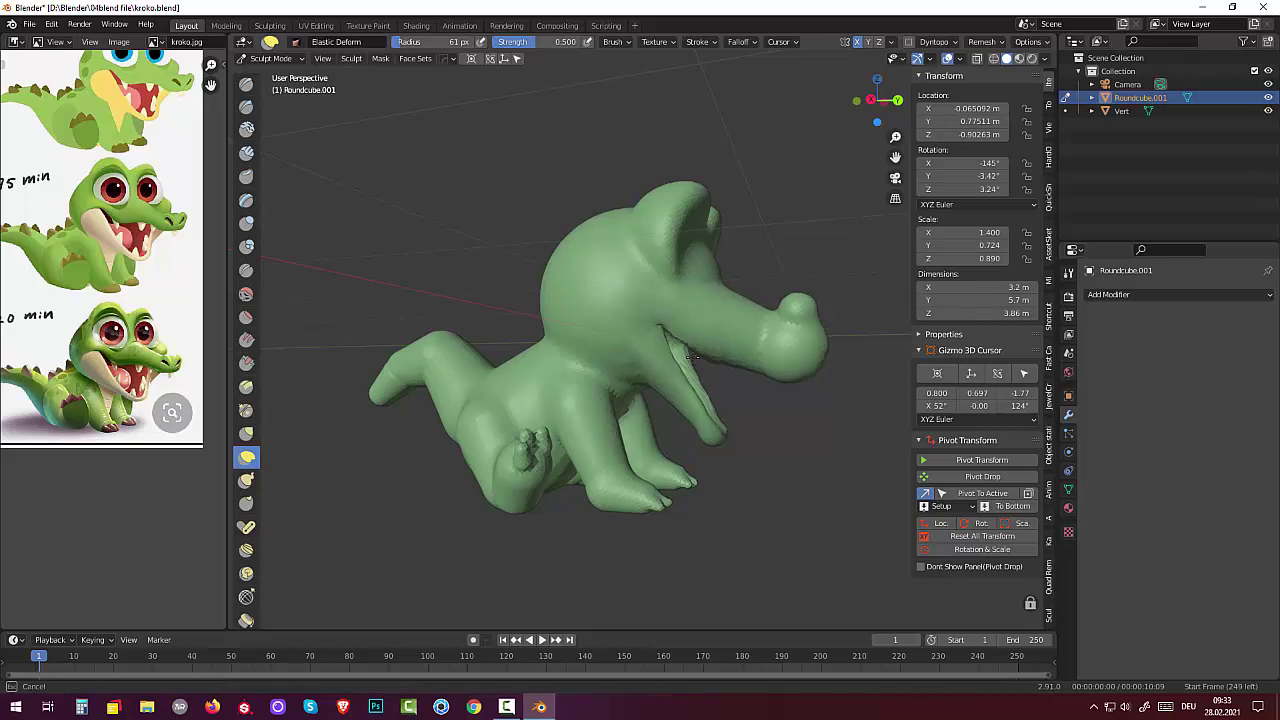
{"action": "mouse_move", "coordinate": [695, 345]}
{"action": "left_mouse_down"}
{"action": "mouse_move", "coordinate": [743, 341]}
{"action": "mouse_move", "coordinate": [700, 366]}
{"action": "mouse_move", "coordinate": [734, 340]}
{"action": "left_mouse_up"}
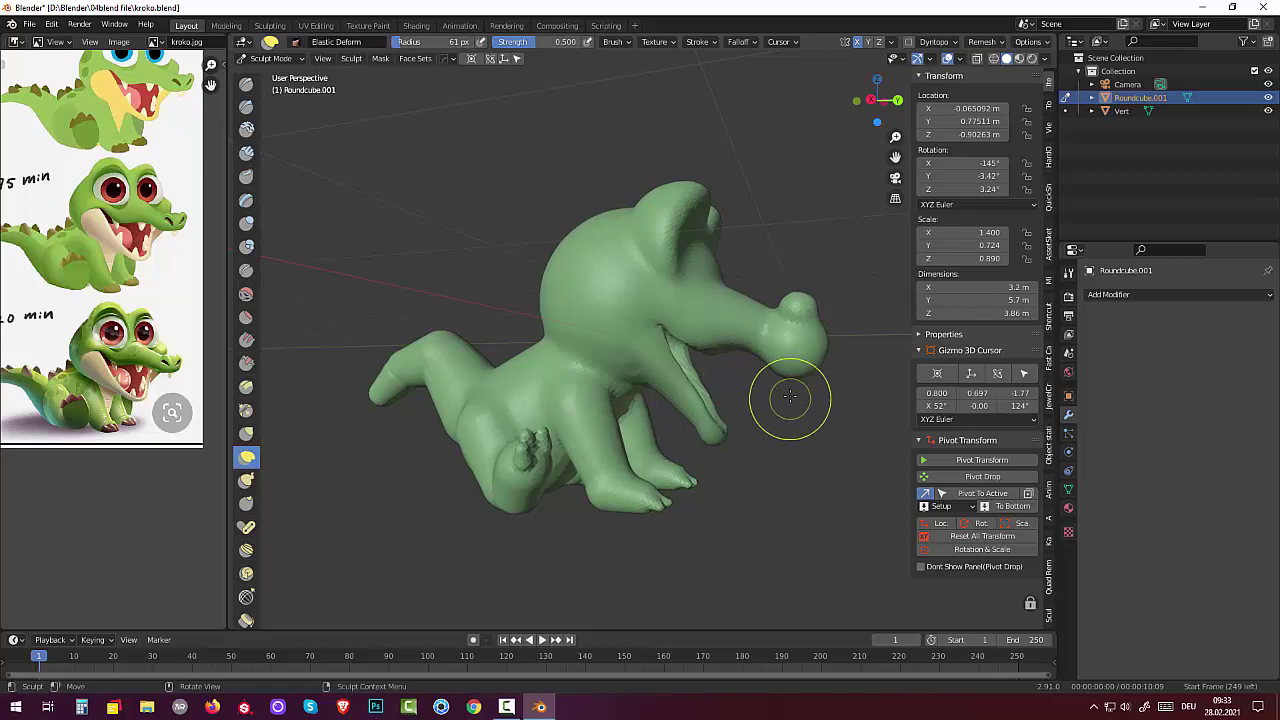
- Pull the snout's underside upward and open the mouth wider
{"action": "left_click_drag", "start_coordinate": [786, 400], "coordinate": [786, 336]}
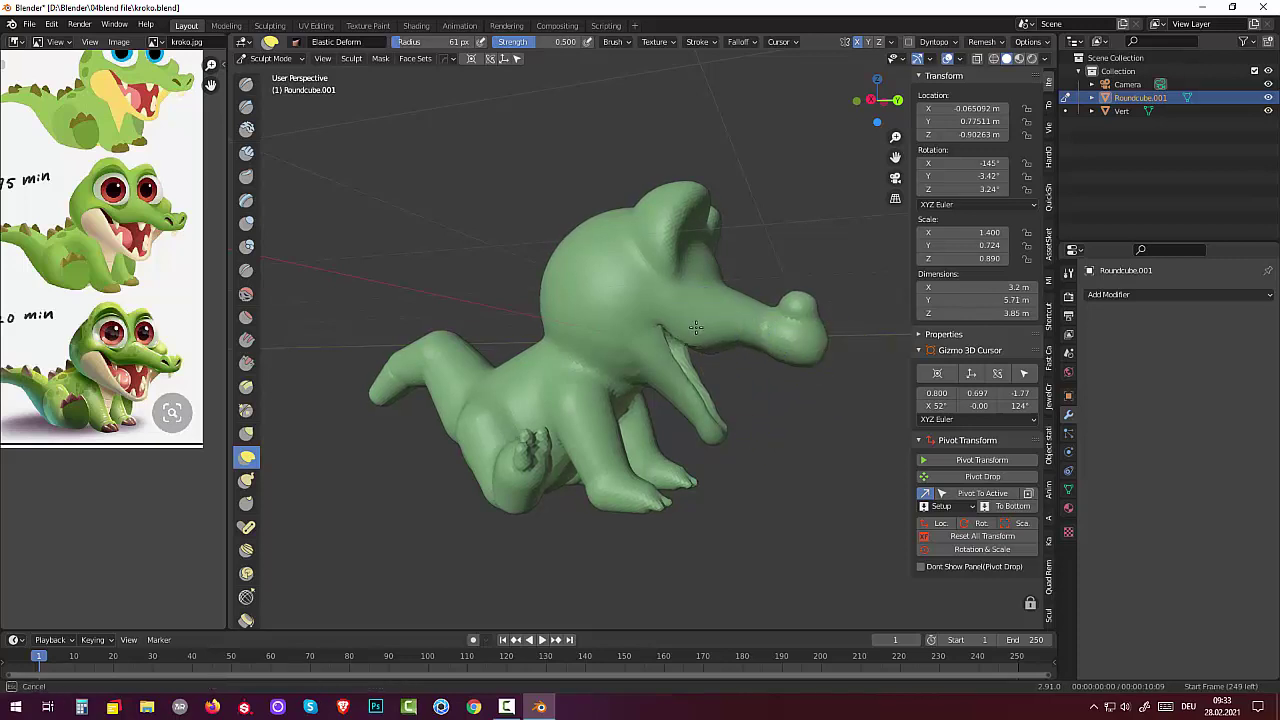
{"action": "mouse_move", "coordinate": [748, 457]}
{"action": "middle_mouse_down"}
{"action": "mouse_move", "coordinate": [755, 438]}
{"action": "mouse_move", "coordinate": [640, 373]}
{"action": "middle_mouse_up"}
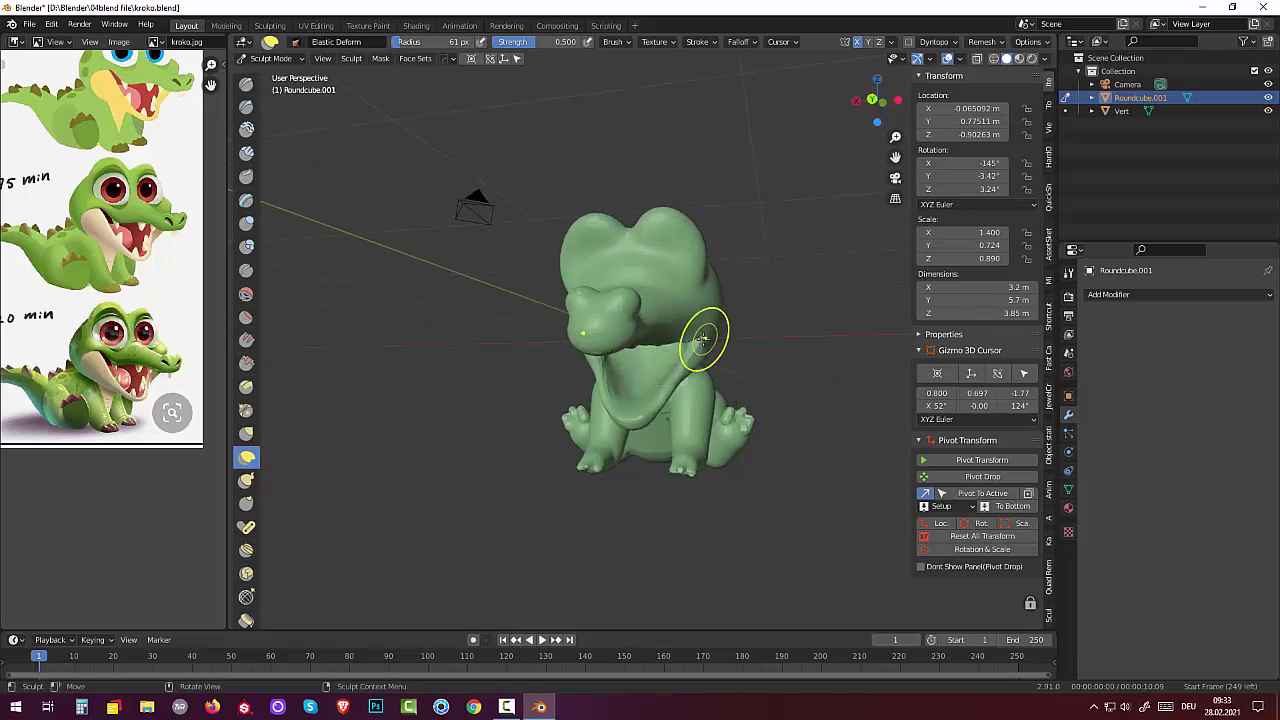
{"action": "left_click_drag", "start_coordinate": [709, 334], "coordinate": [710, 342]}
{"action": "middle_click_drag", "start_coordinate": [660, 450], "coordinate": [707, 465]}
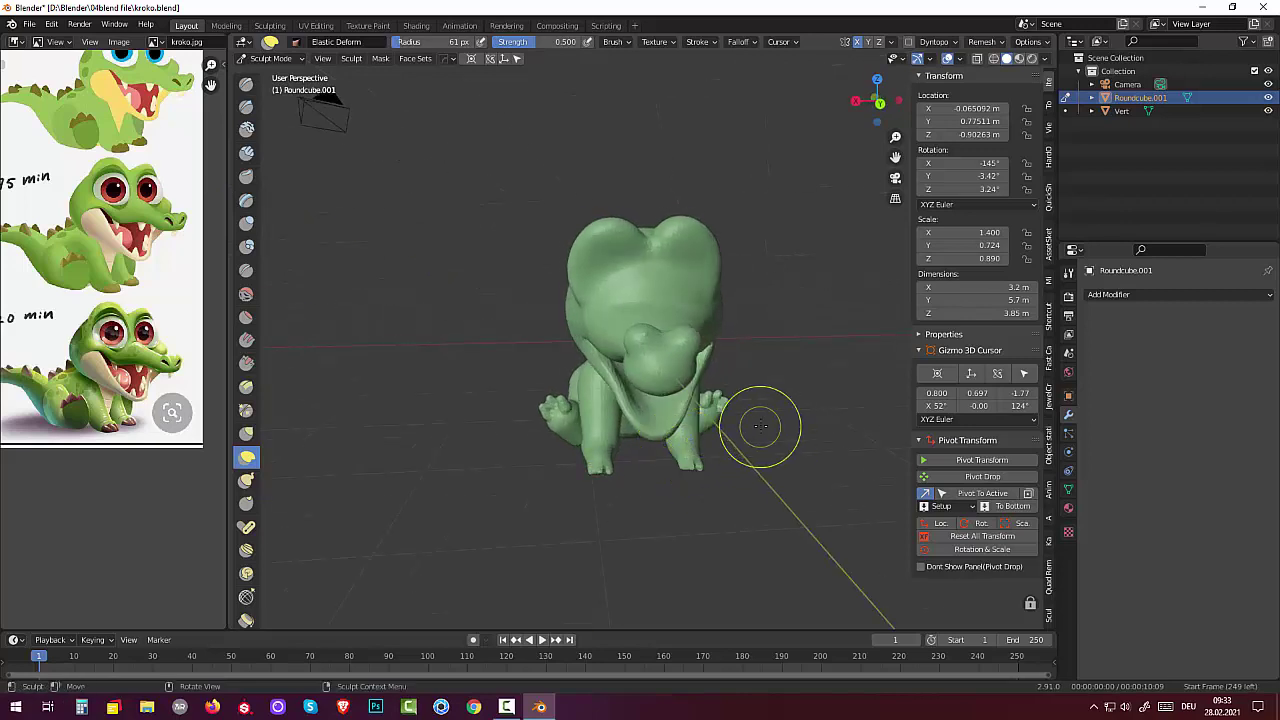
{"action": "middle_click_drag", "start_coordinate": [760, 427], "coordinate": [835, 398]}
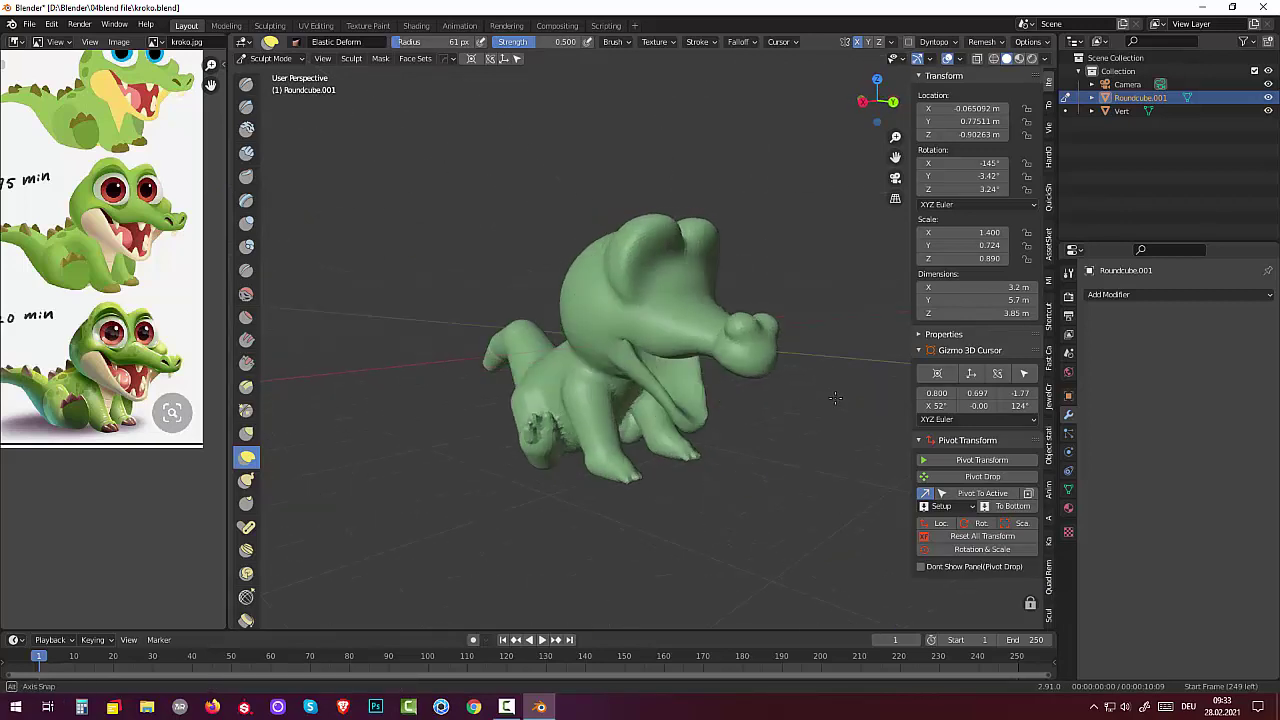
- Smooth the belly and legs, then make Draw the active brush
{"action": "left_click", "coordinate": [246, 293]}
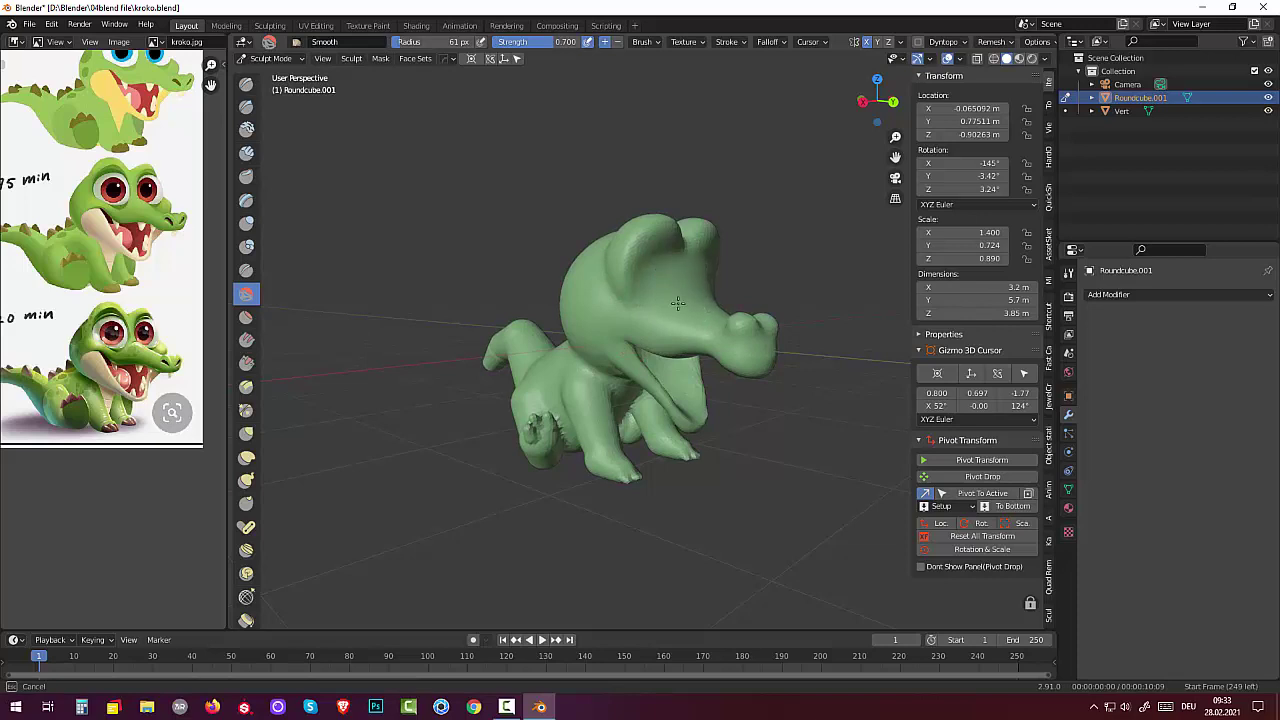
{"action": "left_click_drag", "start_coordinate": [637, 381], "coordinate": [700, 412]}
{"action": "mouse_move", "coordinate": [808, 473]}
{"action": "middle_mouse_down"}
{"action": "mouse_move", "coordinate": [720, 455]}
{"action": "mouse_move", "coordinate": [728, 443]}
{"action": "middle_mouse_up"}
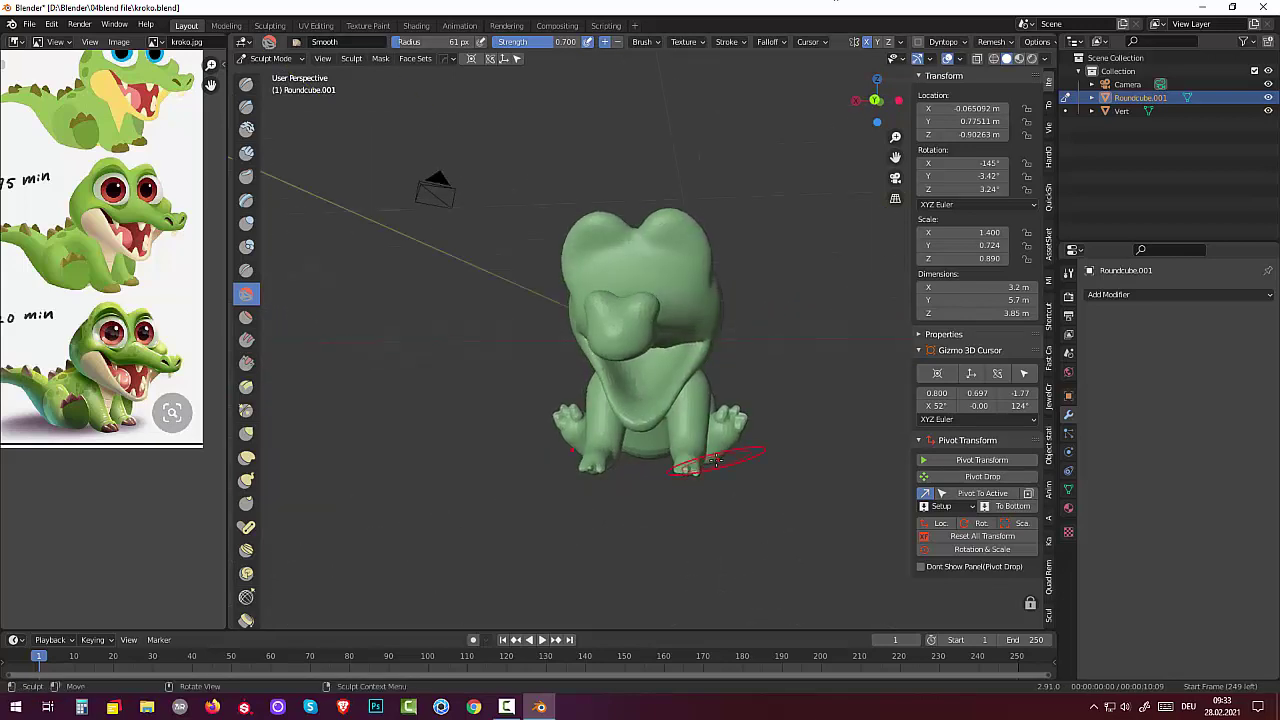
{"action": "left_click", "coordinate": [247, 85]}
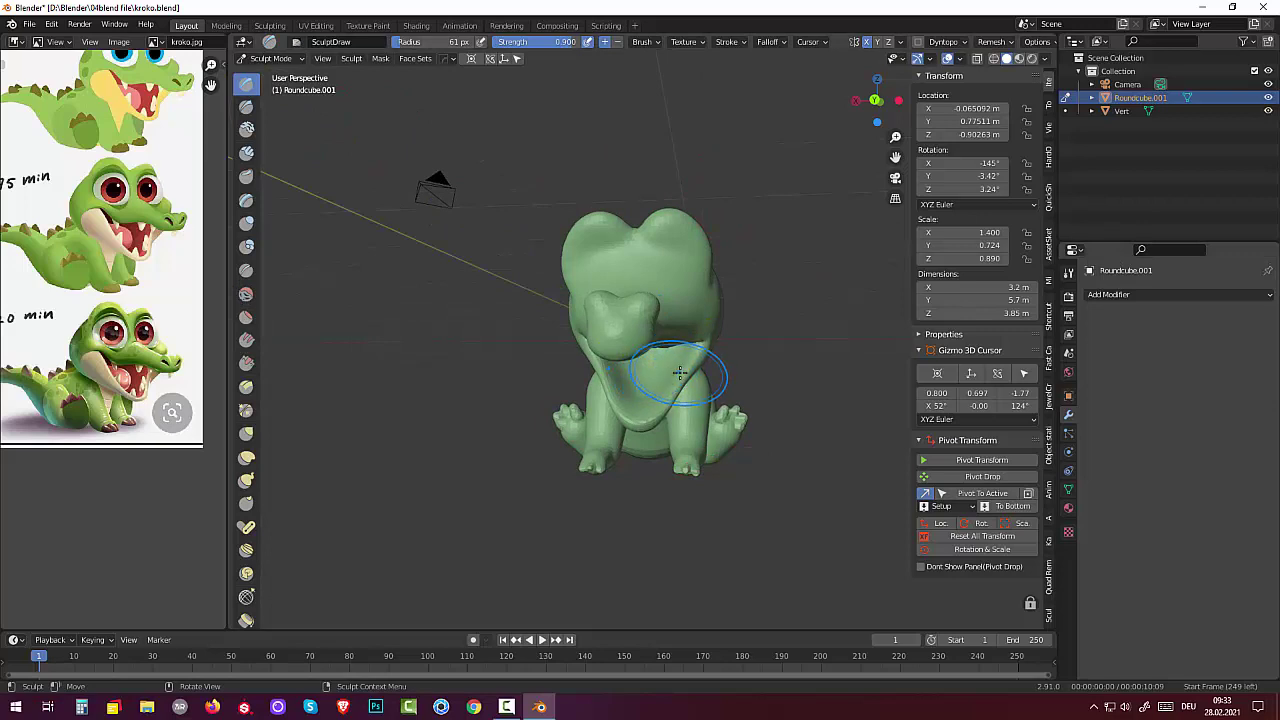
- Set the Draw brush radius to 25 px and sculpt strokes across the chest and belly
{"action": "key", "text": "f"}
{"action": "left_click", "coordinate": [654, 378]}
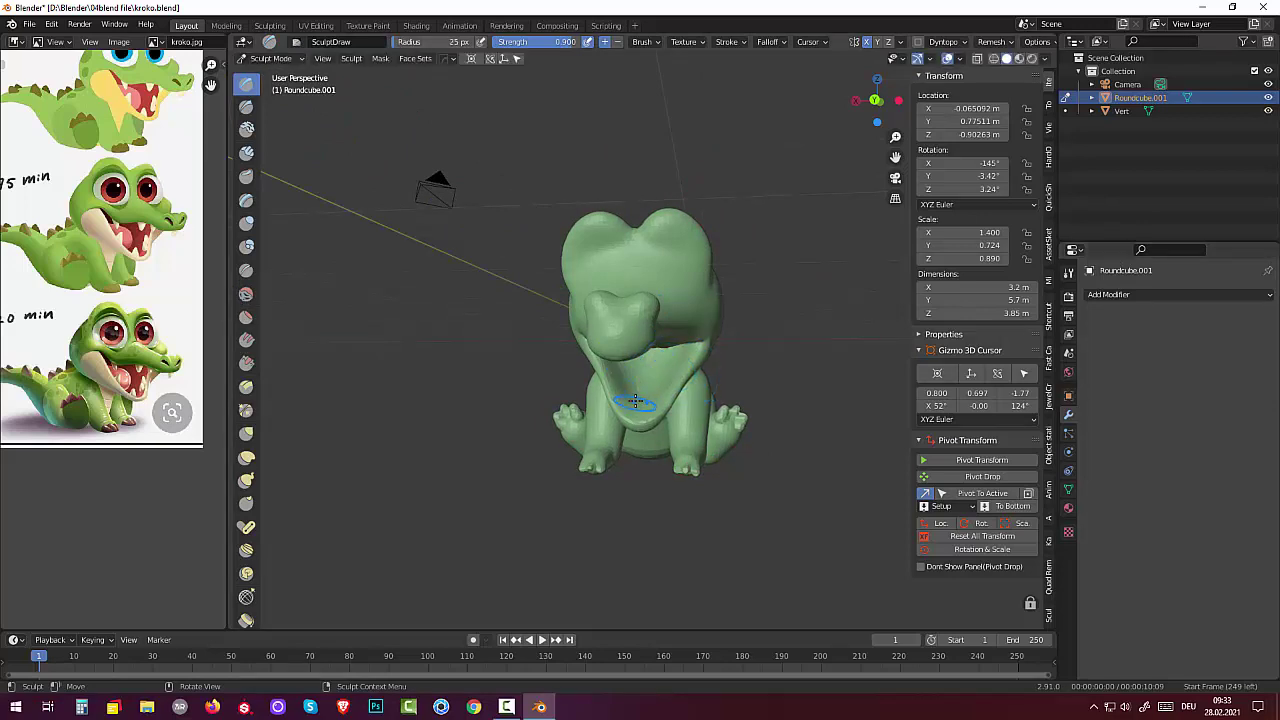
{"action": "left_click_drag", "start_coordinate": [641, 404], "coordinate": [626, 385]}
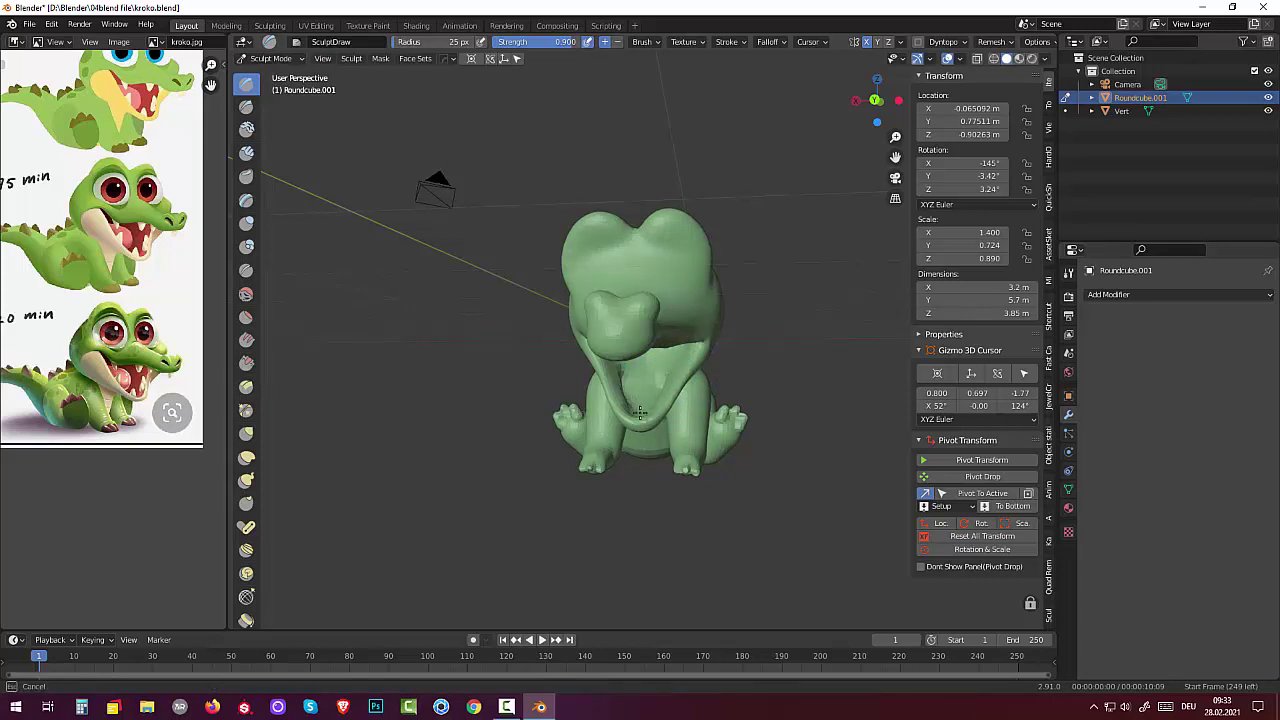
{"action": "left_click_drag", "start_coordinate": [675, 352], "coordinate": [797, 346]}
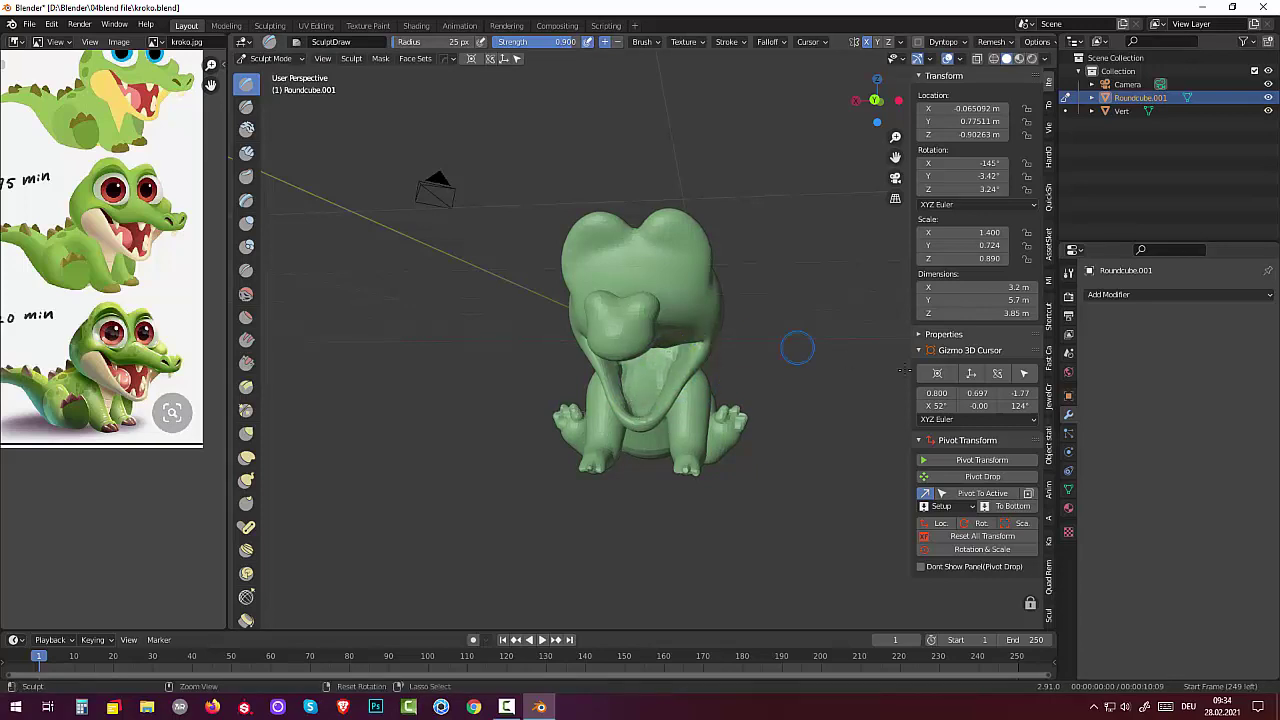
{"action": "mouse_move", "coordinate": [844, 392]}
{"action": "middle_mouse_down"}
{"action": "mouse_move", "coordinate": [1000, 400]}
{"action": "mouse_move", "coordinate": [960, 378]}
{"action": "middle_mouse_up"}
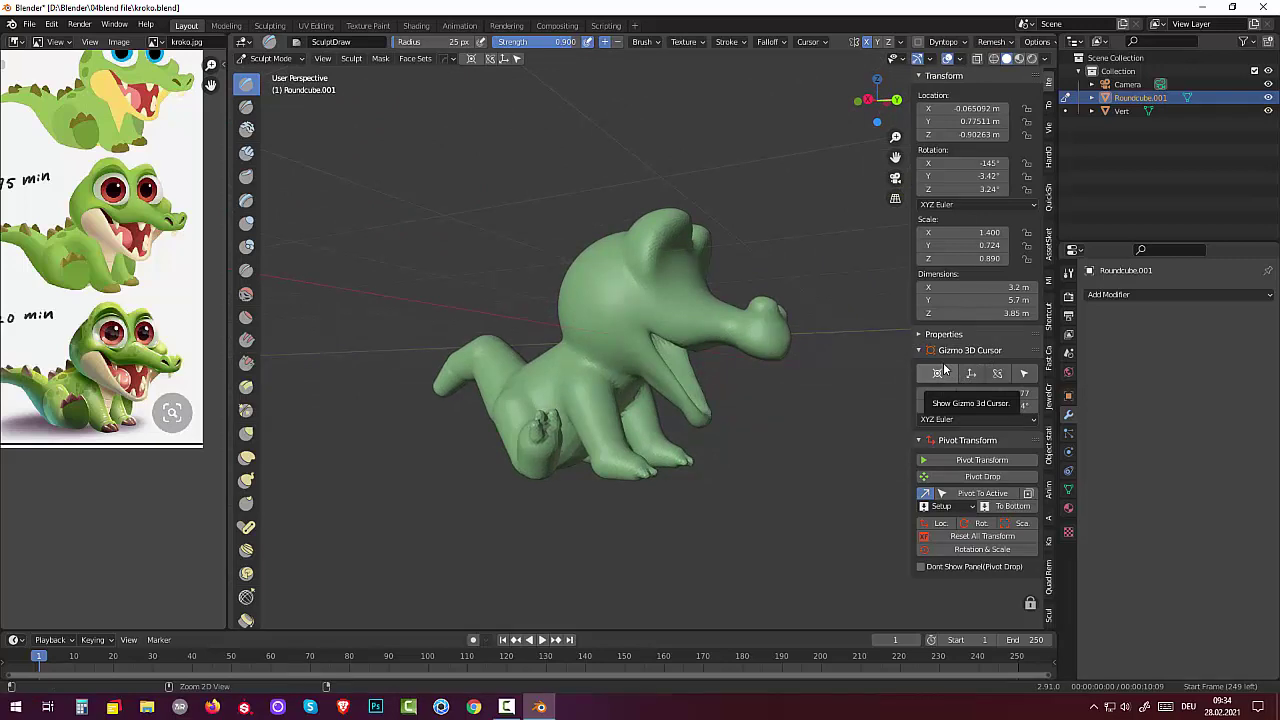
{"action": "left_click", "coordinate": [940, 372]}
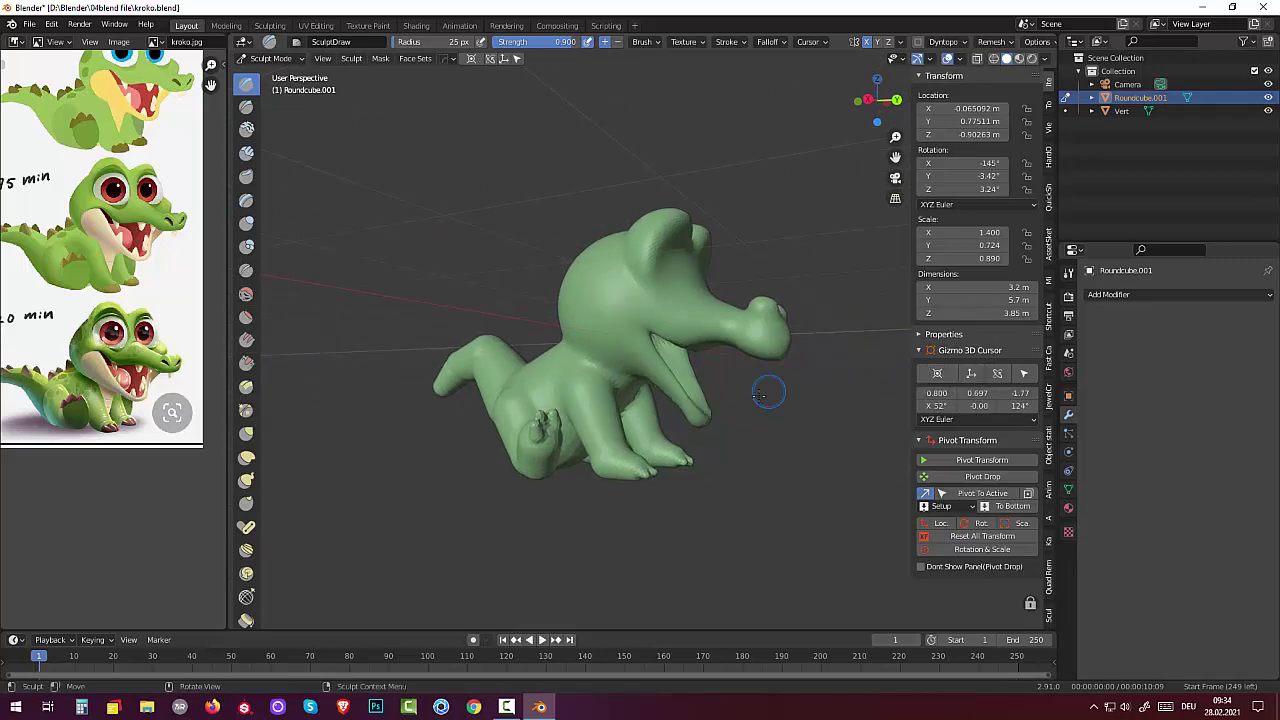
{"action": "middle_click_drag", "start_coordinate": [766, 391], "coordinate": [853, 436]}
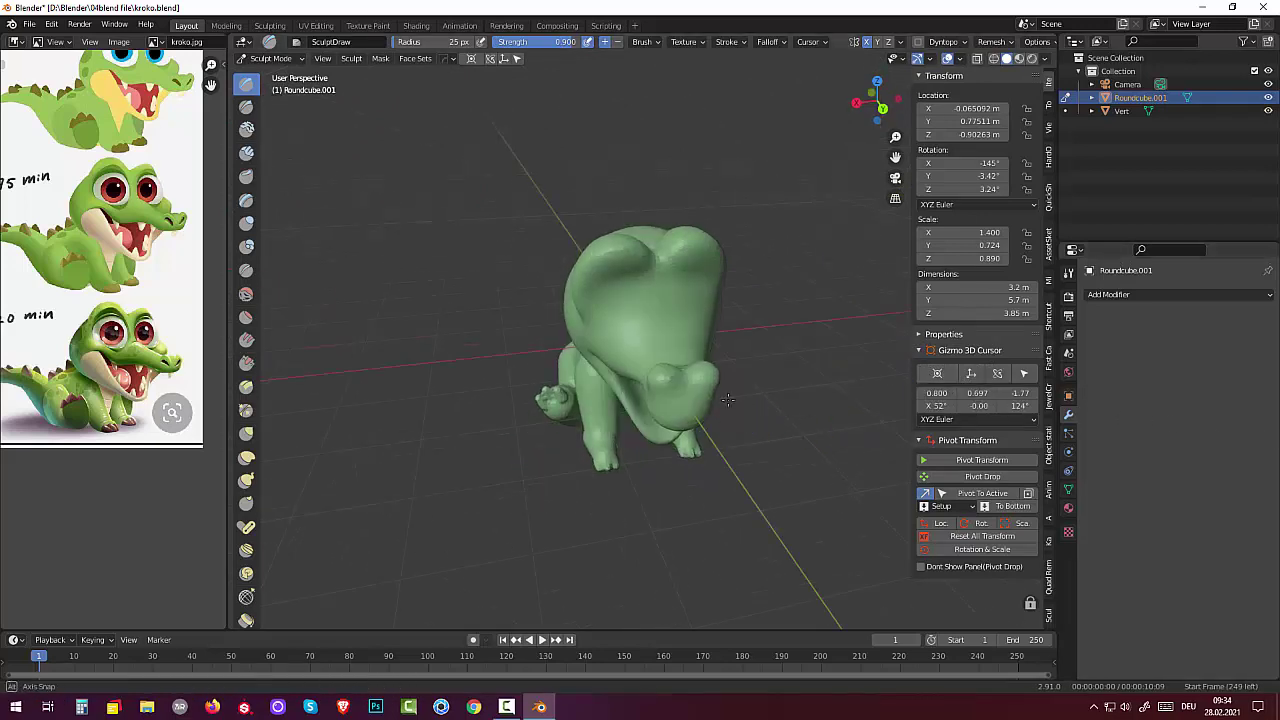
{"action": "middle_click_drag", "start_coordinate": [760, 419], "coordinate": [957, 418]}
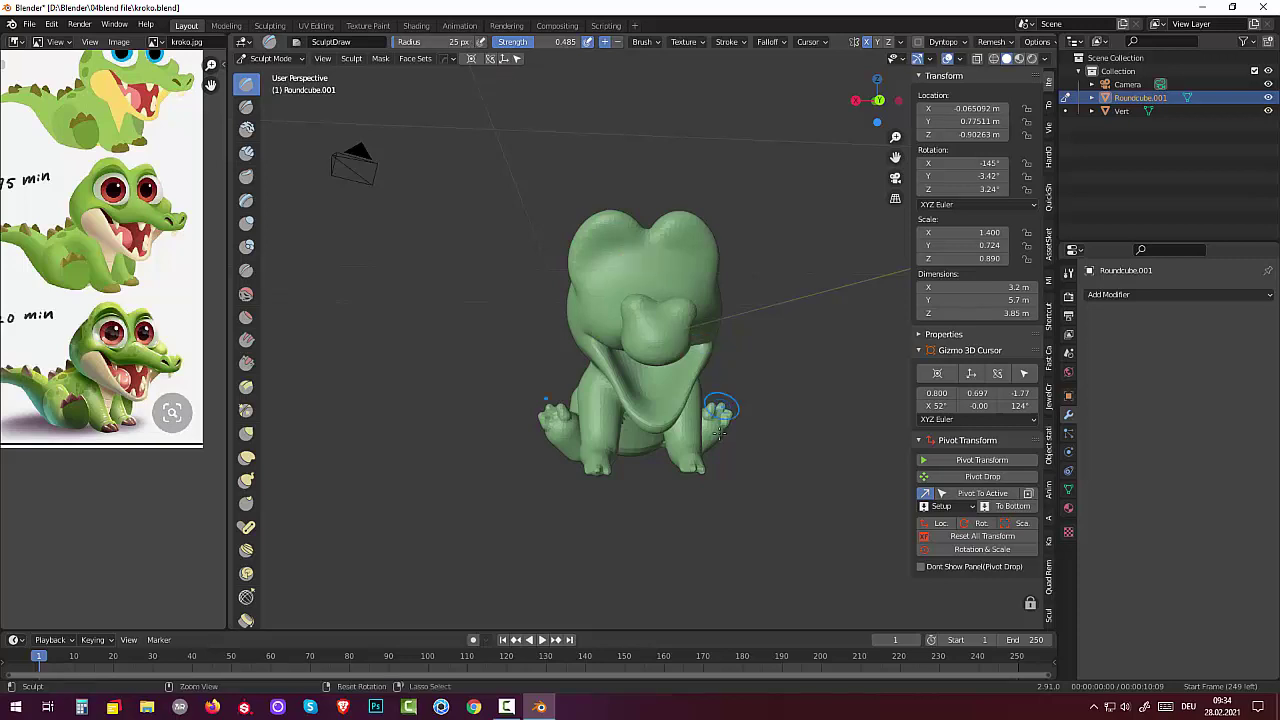
{"action": "left_click_drag", "start_coordinate": [663, 409], "coordinate": [651, 403]}
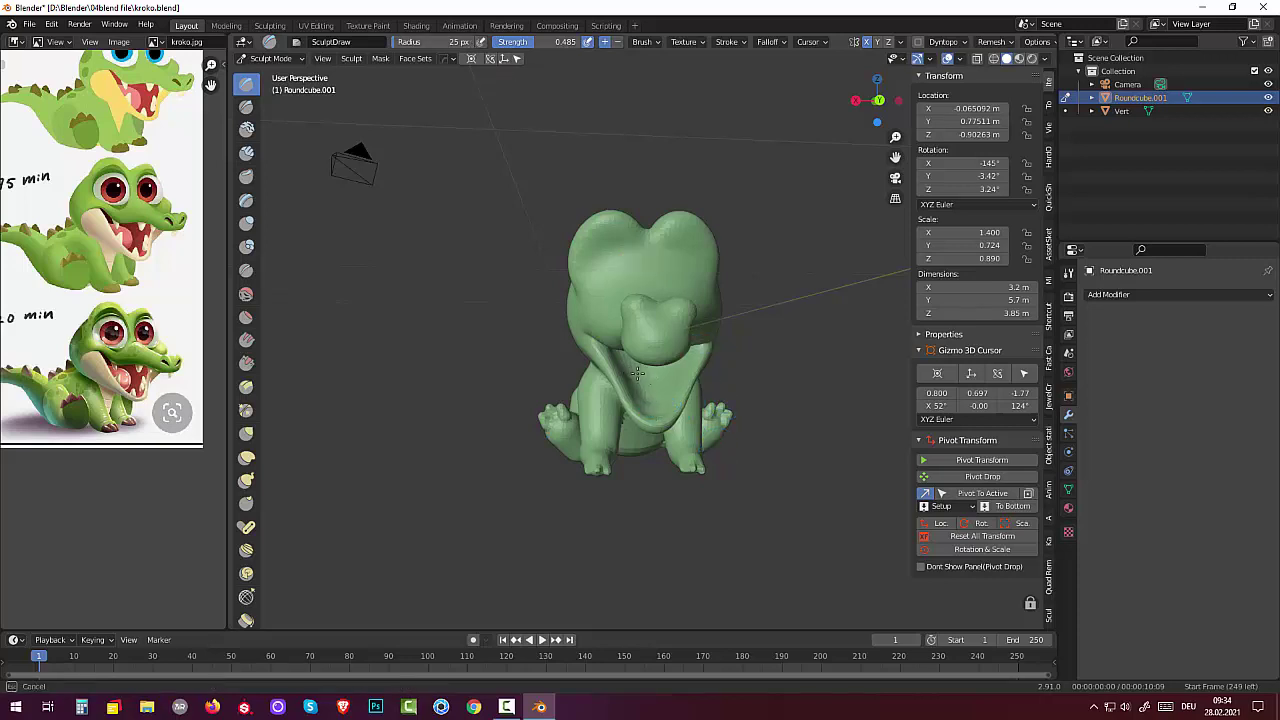
- Smooth the belly and neck area, then show the Windows desktop
{"action": "left_click", "coordinate": [246, 293]}
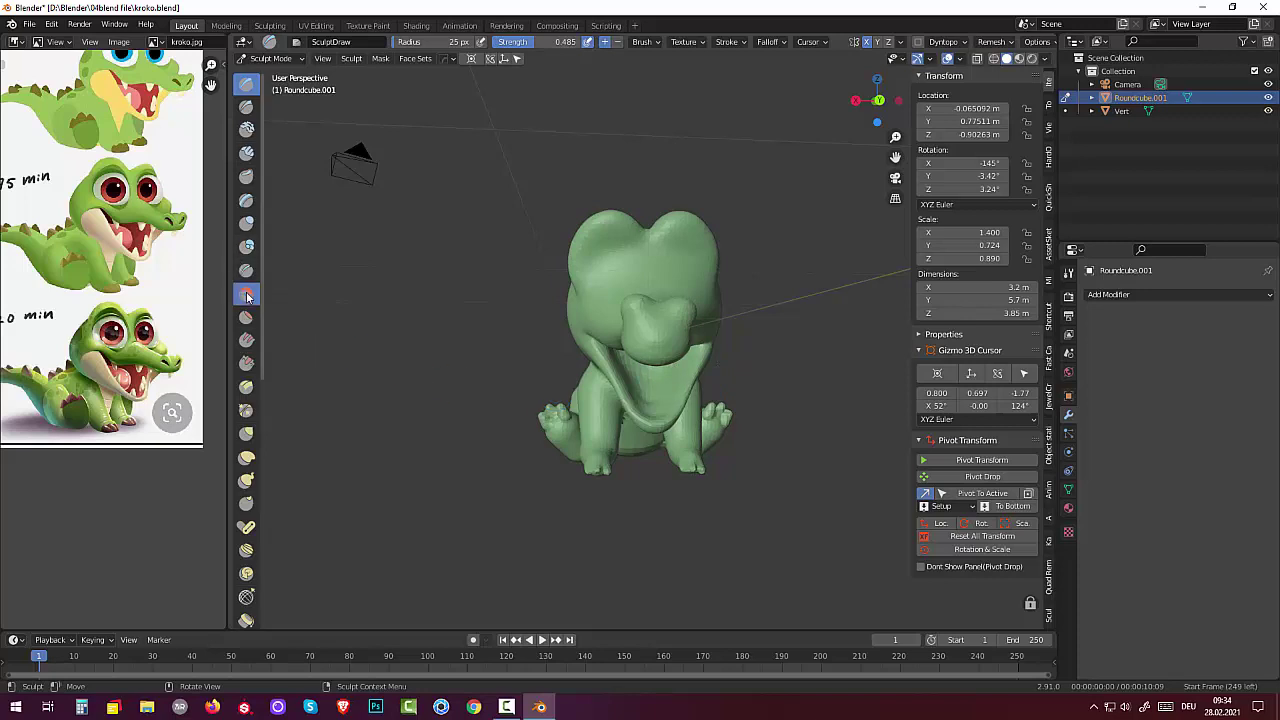
{"action": "left_click_drag", "start_coordinate": [654, 396], "coordinate": [638, 369]}
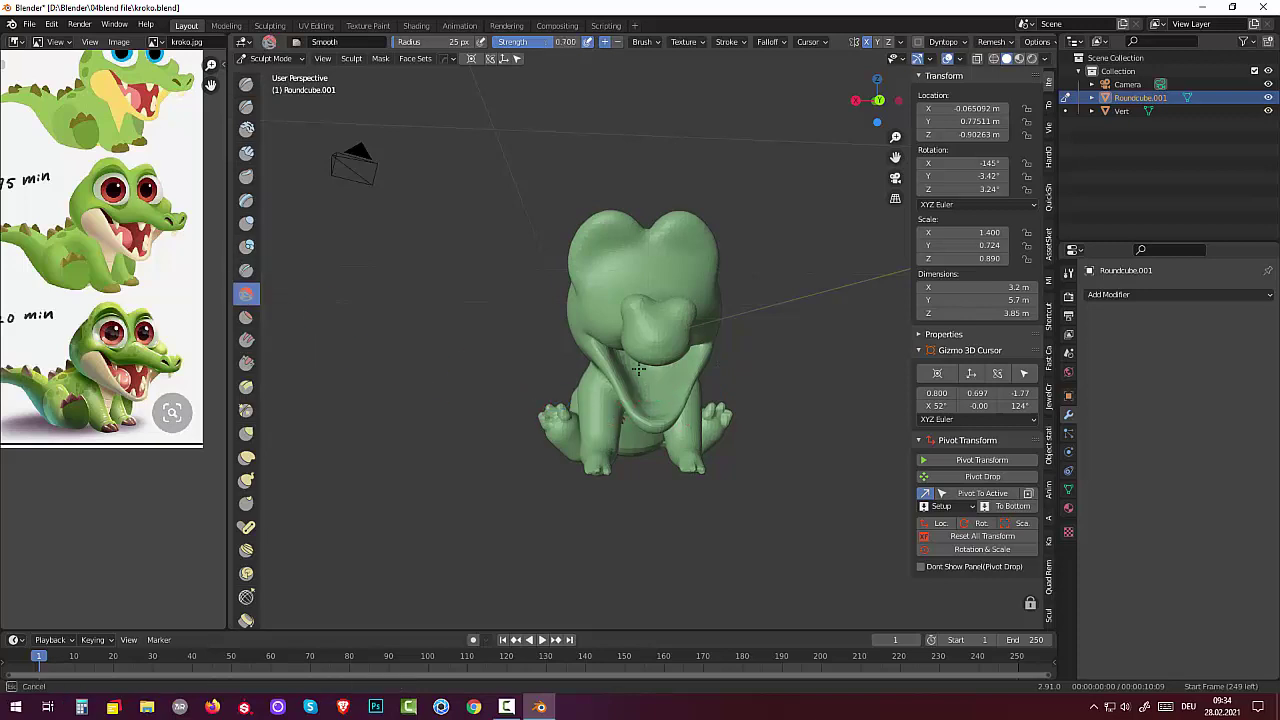
{"action": "left_click_drag", "start_coordinate": [645, 415], "coordinate": [706, 348]}
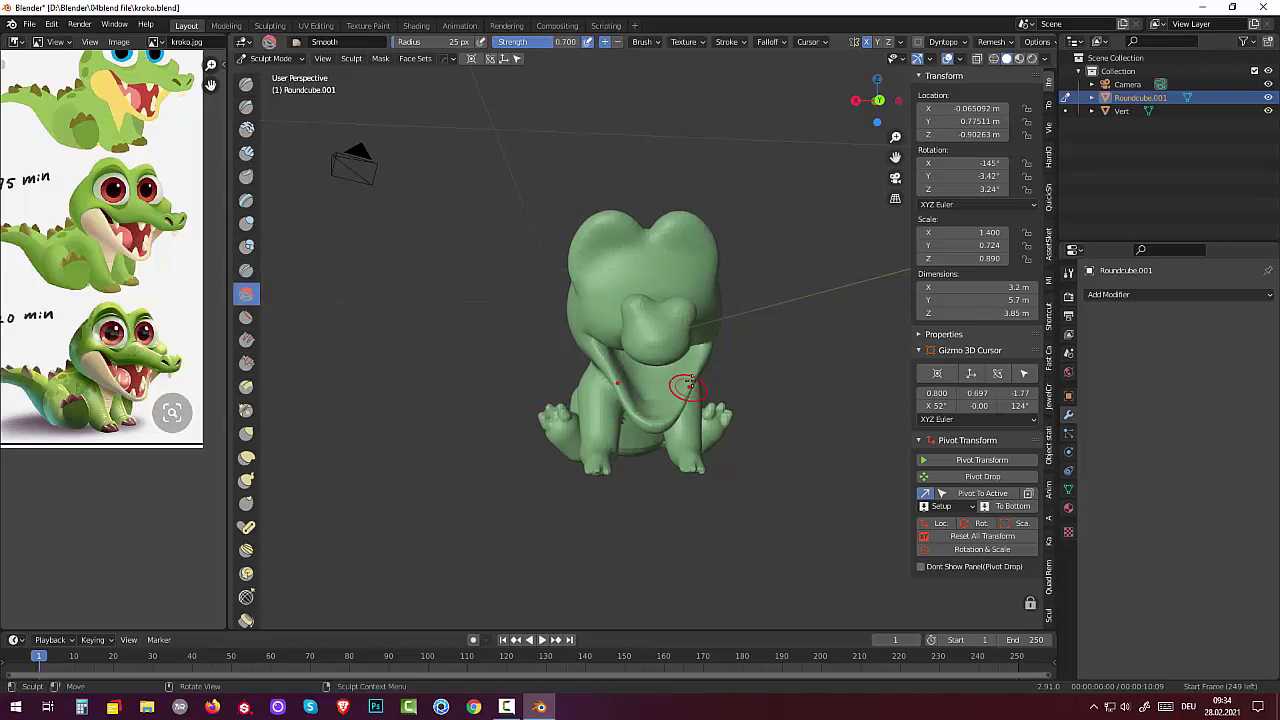
{"action": "left_click_drag", "start_coordinate": [595, 370], "coordinate": [598, 341]}
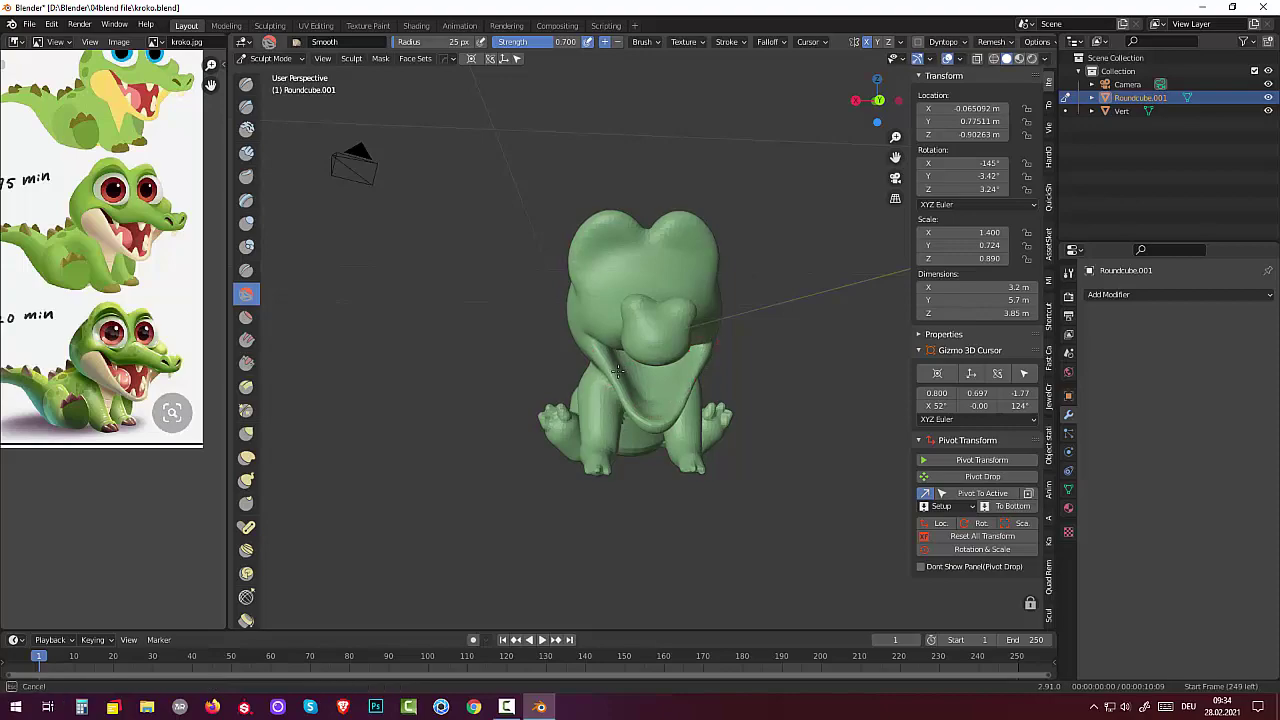
{"action": "key", "text": "super+d"}
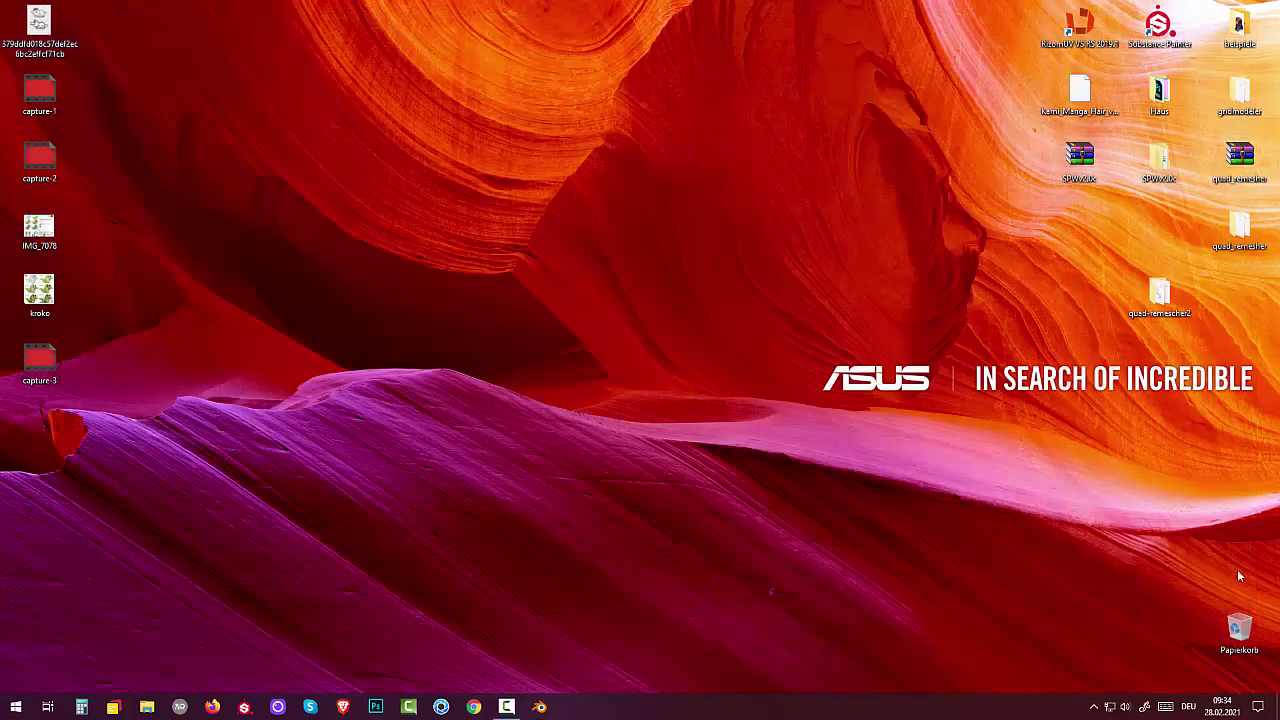
- Relaunch Blender and open kroko.blend from Recent Files
{"action": "left_click", "coordinate": [539, 707]}
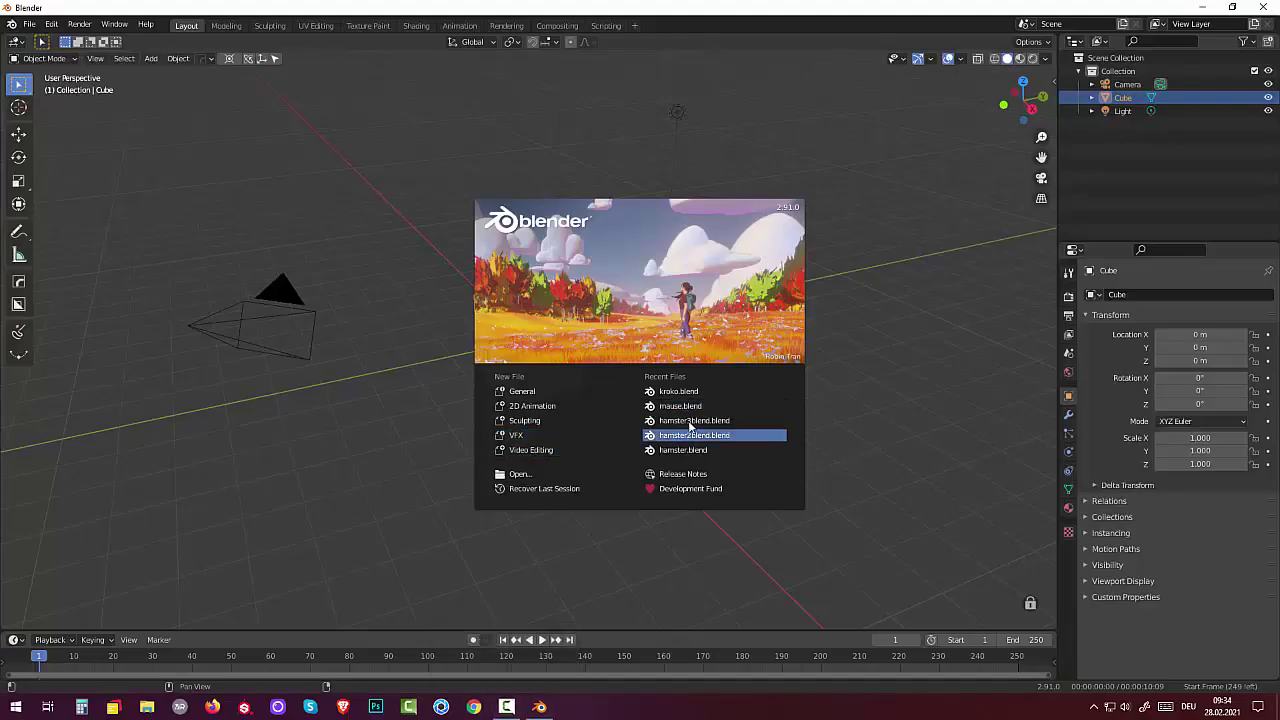
{"action": "left_click", "coordinate": [679, 391]}
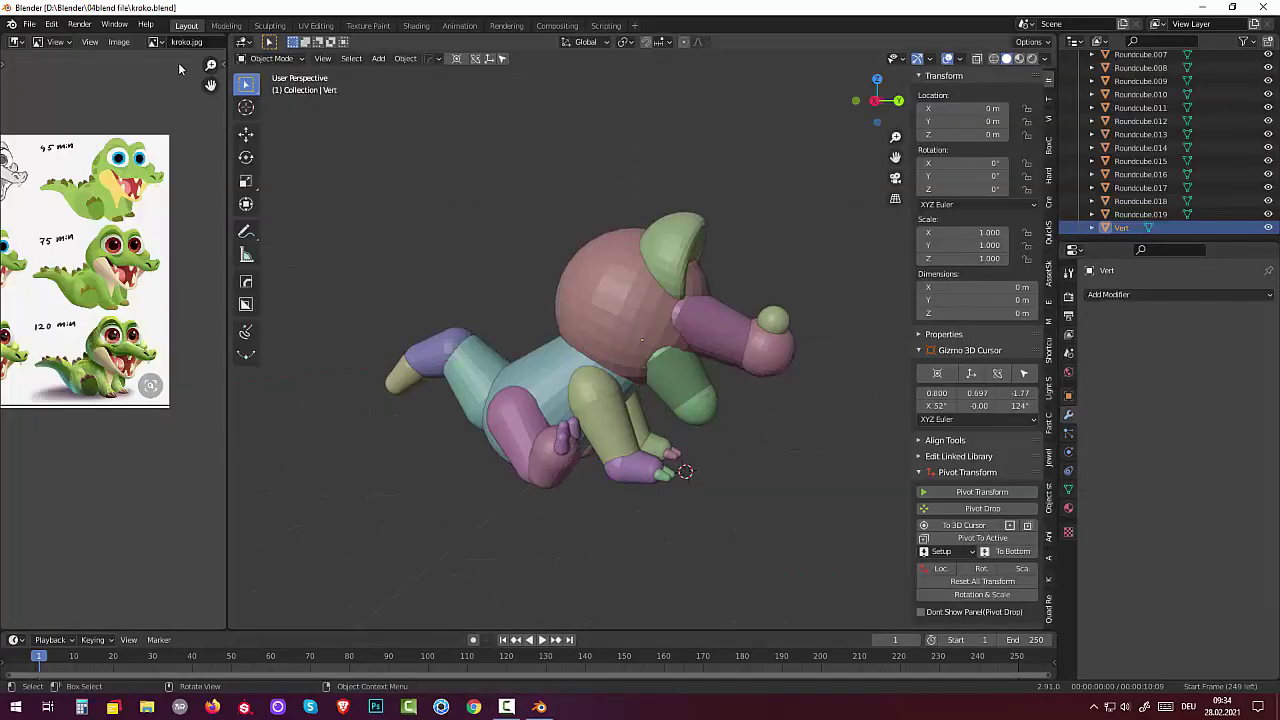
- Go to File > Recover > Auto Save to browse the autosaves in Temp
{"action": "left_click", "coordinate": [262, 59]}
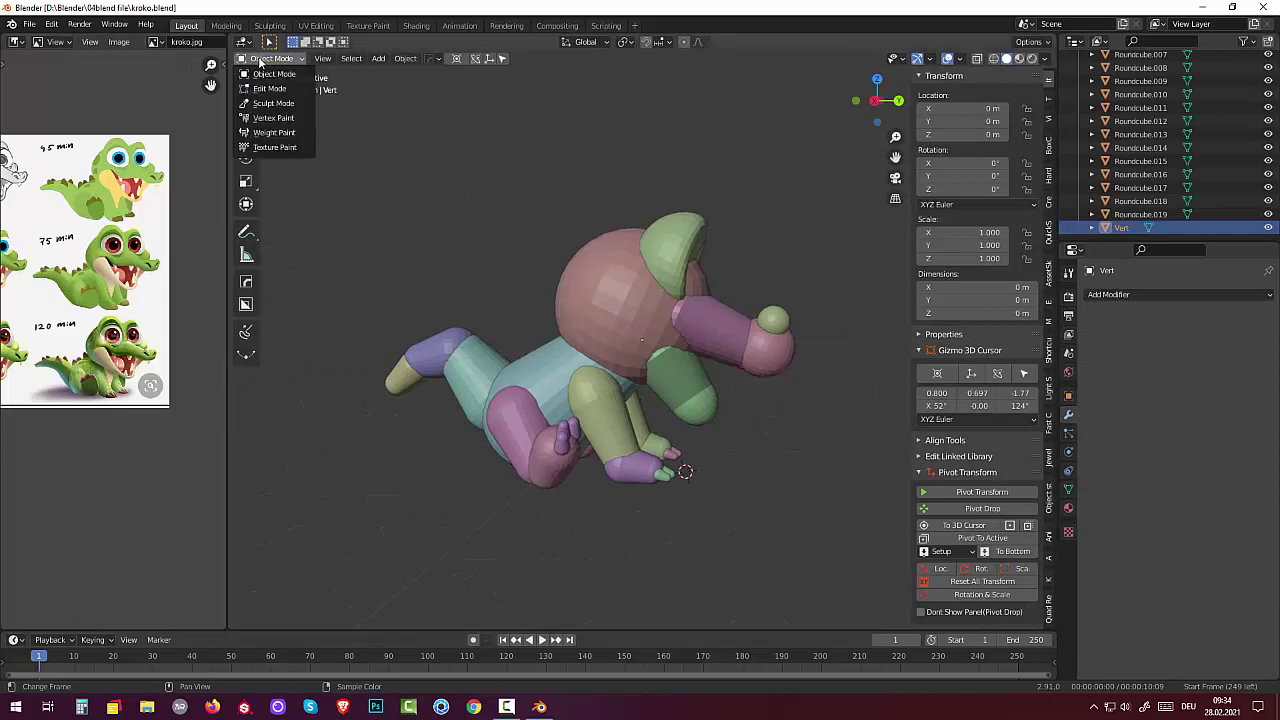
{"action": "left_click", "coordinate": [262, 74]}
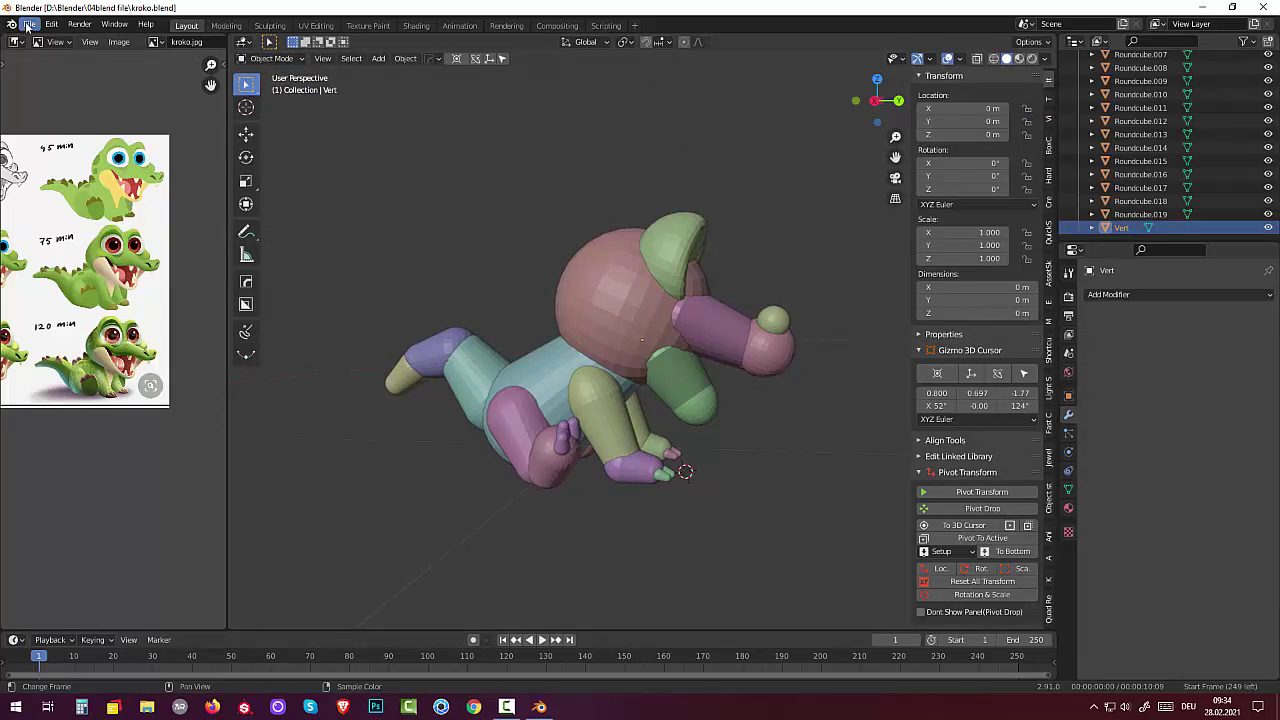
{"action": "left_click", "coordinate": [28, 25]}
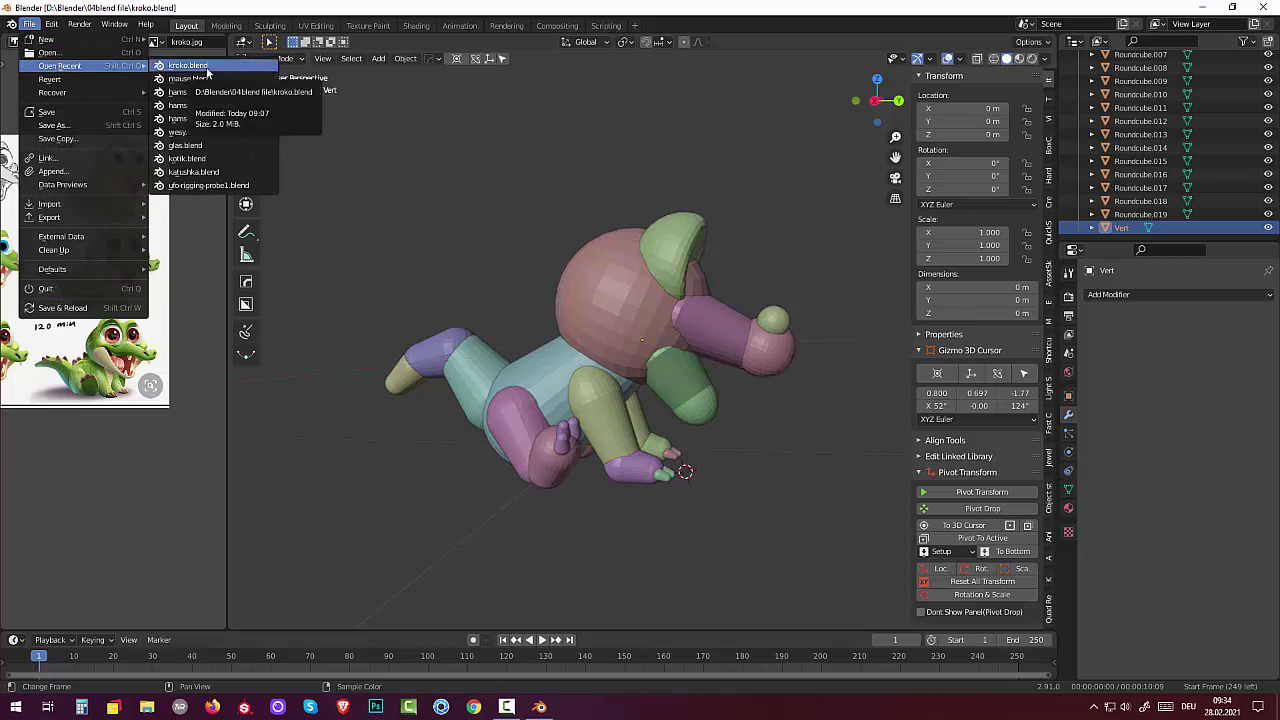
{"action": "mouse_move", "coordinate": [53, 92]}
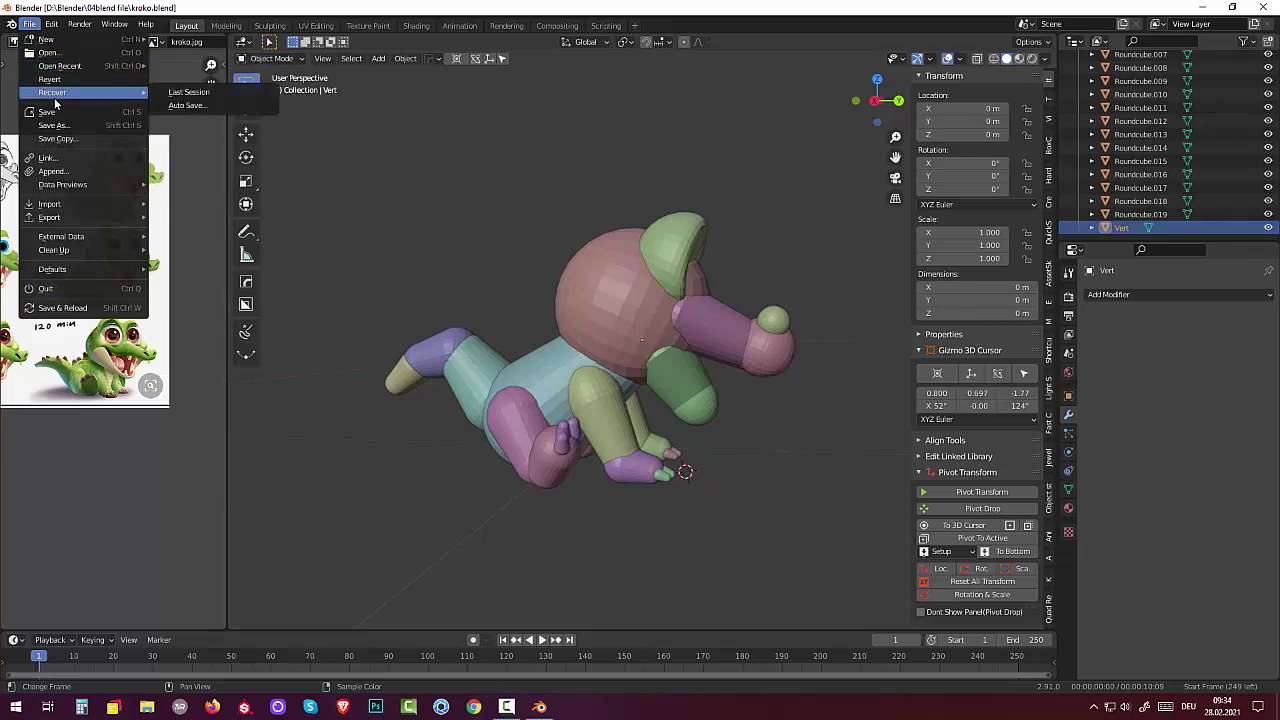
{"action": "left_click", "coordinate": [184, 106]}
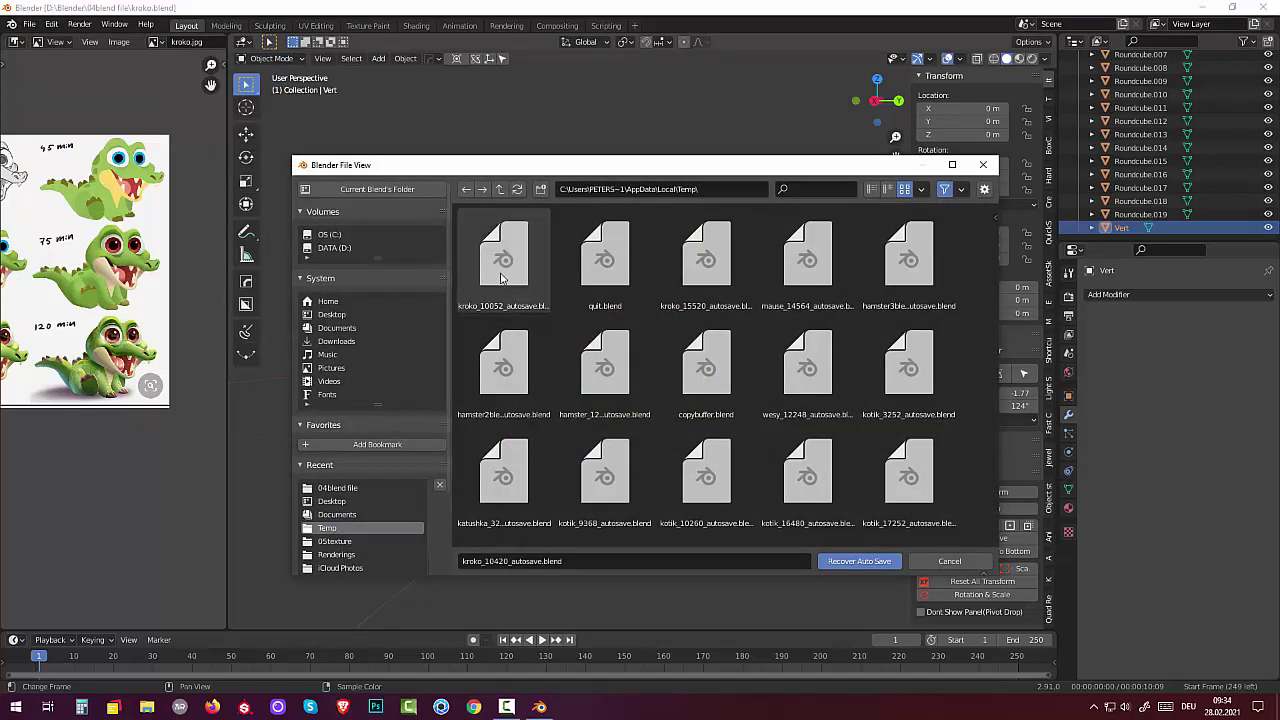
- Recover kroko_10420_autosave.blend, orbit the model and return to the kroko.blend window
{"action": "left_click", "coordinate": [857, 562]}
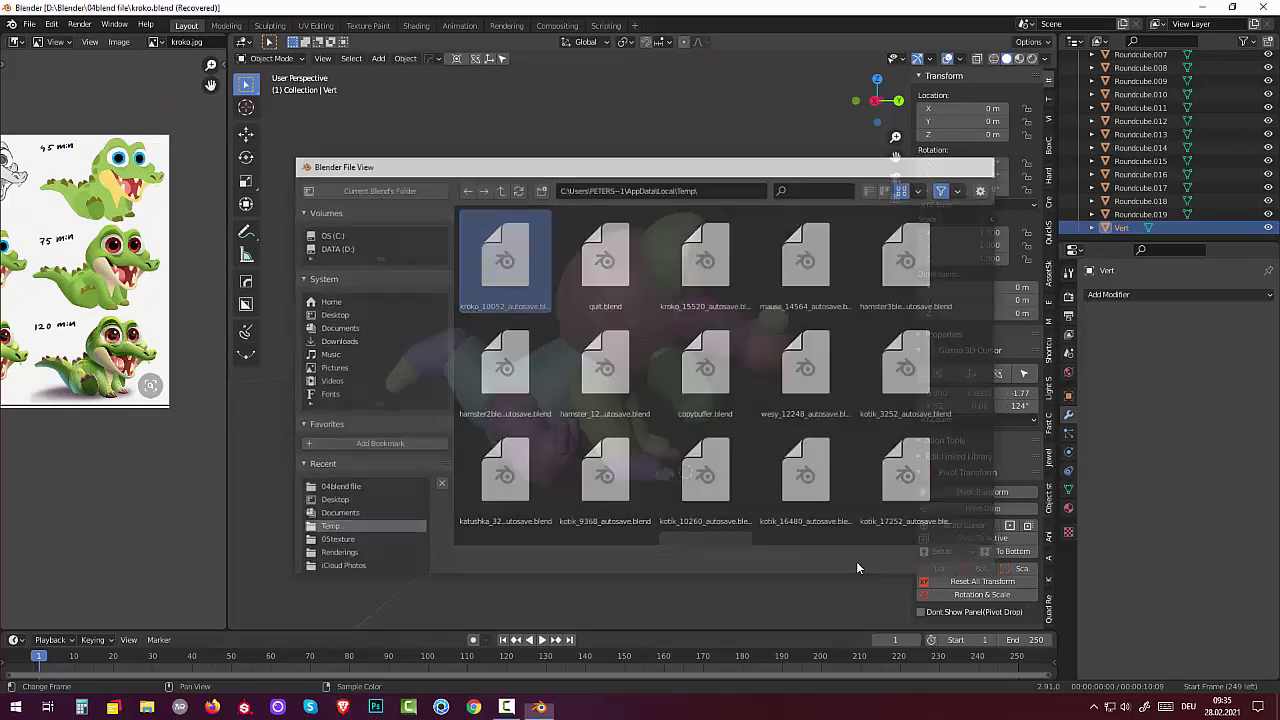
{"action": "middle_click_drag", "start_coordinate": [768, 486], "coordinate": [600, 470]}
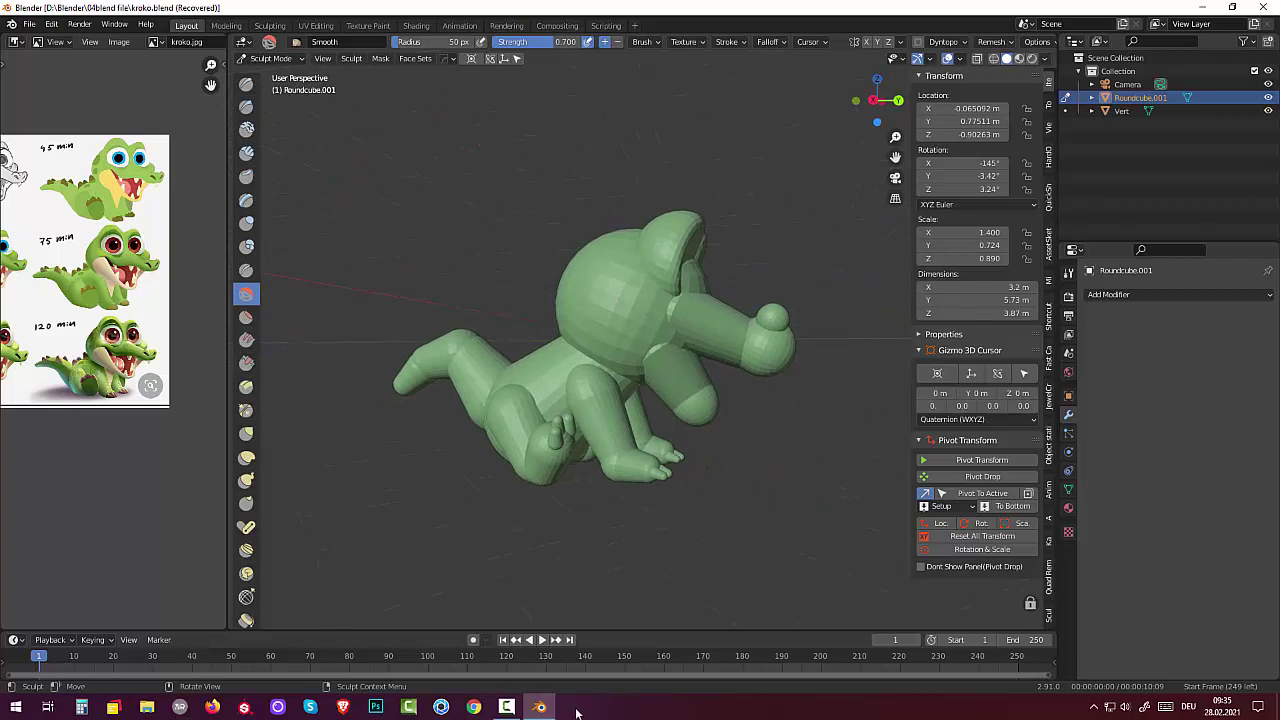
{"action": "mouse_move", "coordinate": [539, 707]}
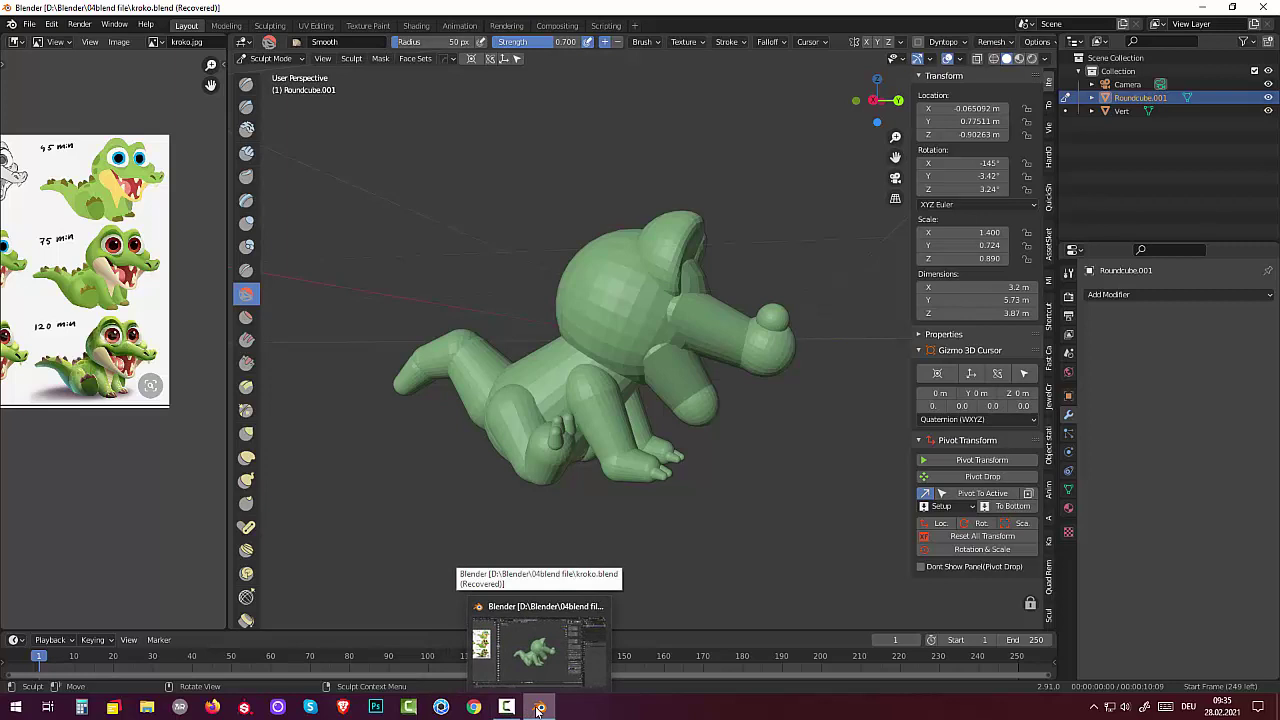
{"action": "left_click", "coordinate": [507, 707]}
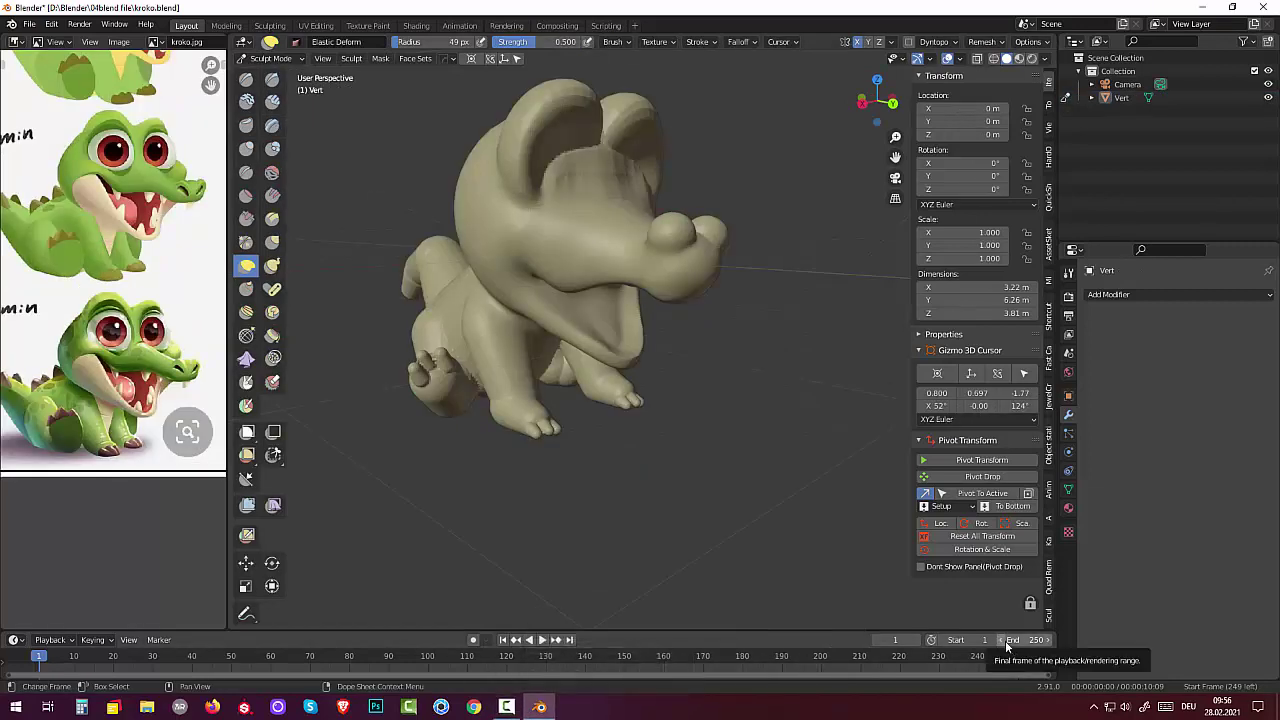
- Save kroko.blend and build up the cheek with Clay Strips
{"action": "key", "text": "ctrl+s"}
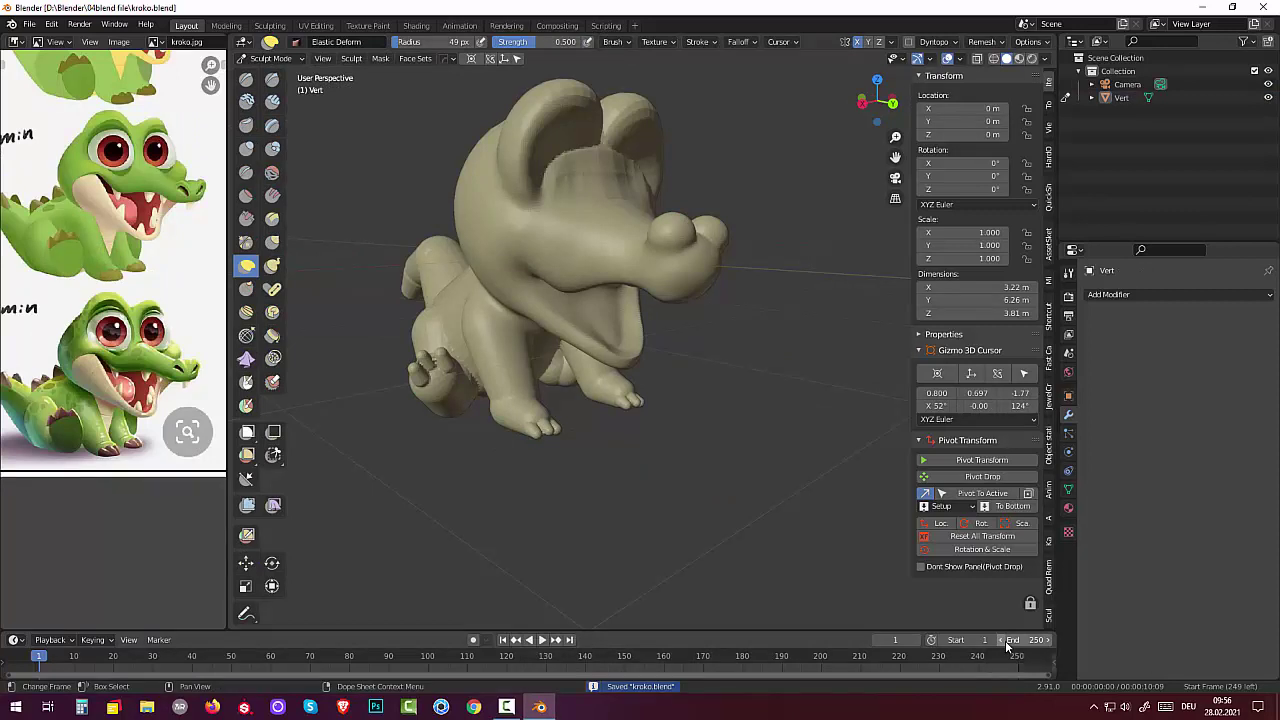
{"action": "left_click", "coordinate": [273, 102]}
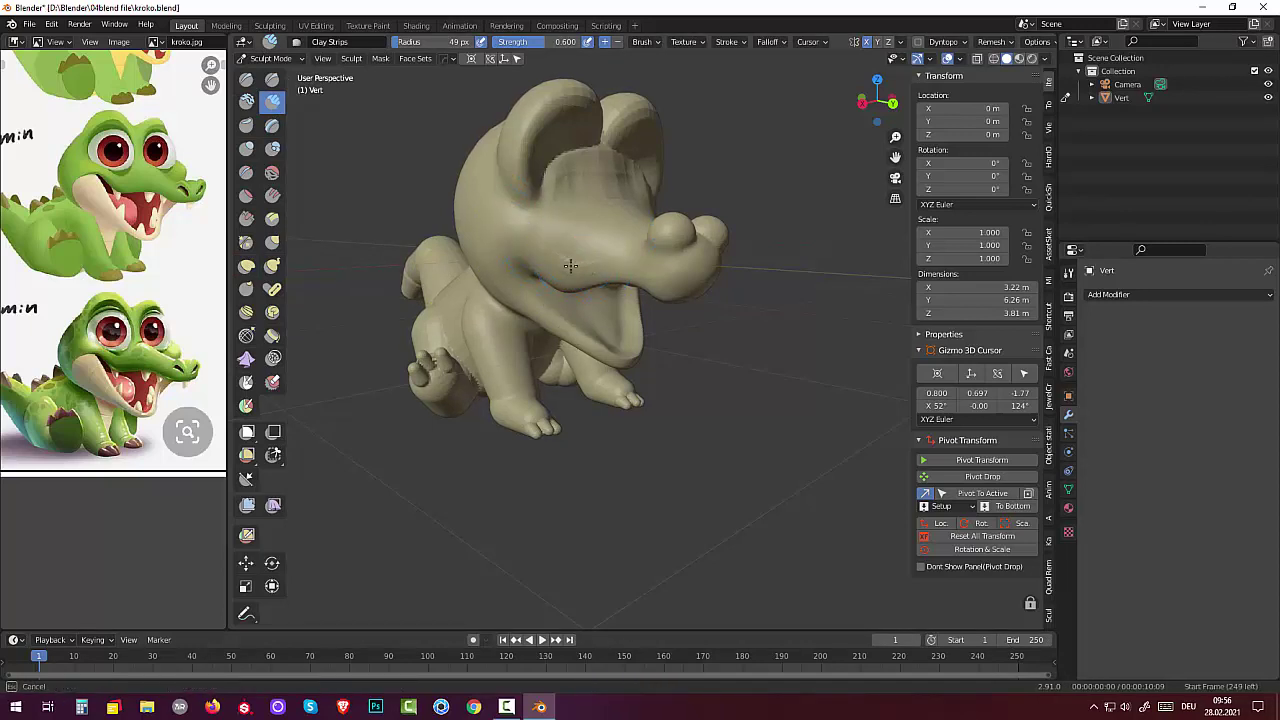
{"action": "left_click_drag", "start_coordinate": [537, 254], "coordinate": [592, 260]}
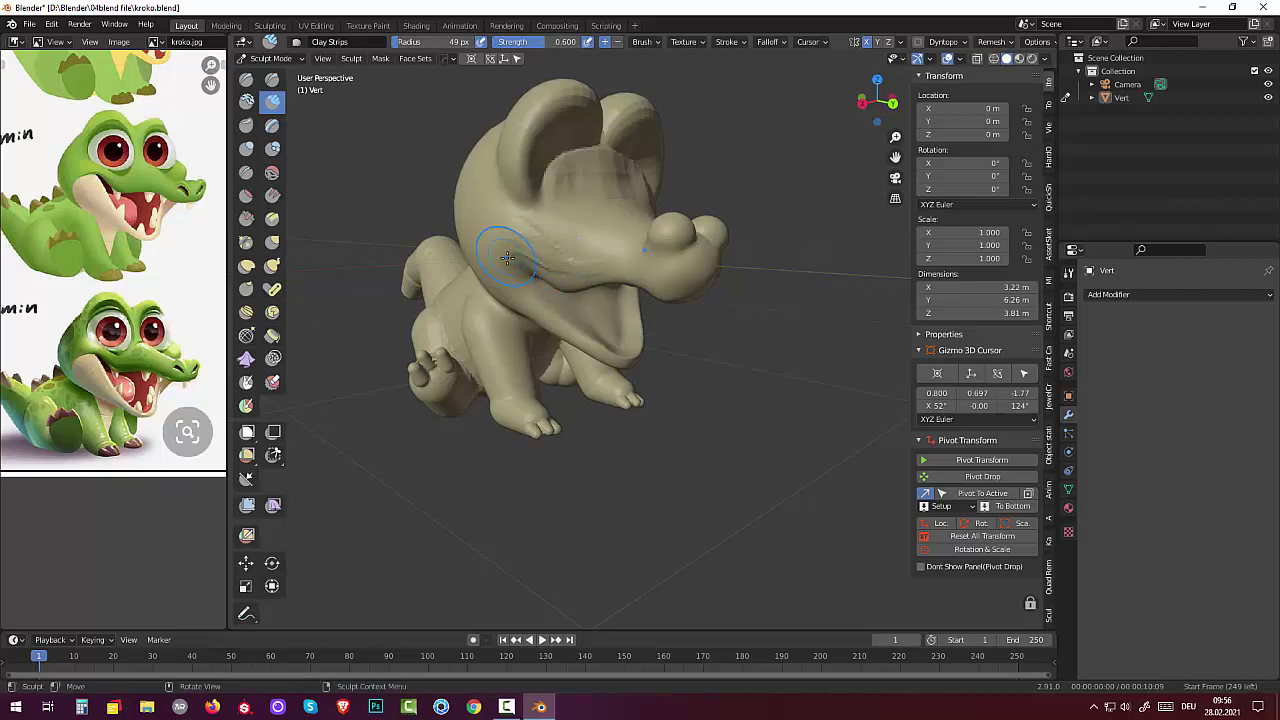
{"action": "mouse_move", "coordinate": [545, 259]}
{"action": "left_mouse_down"}
{"action": "mouse_move", "coordinate": [607, 267]}
{"action": "mouse_move", "coordinate": [547, 250]}
{"action": "left_mouse_up"}
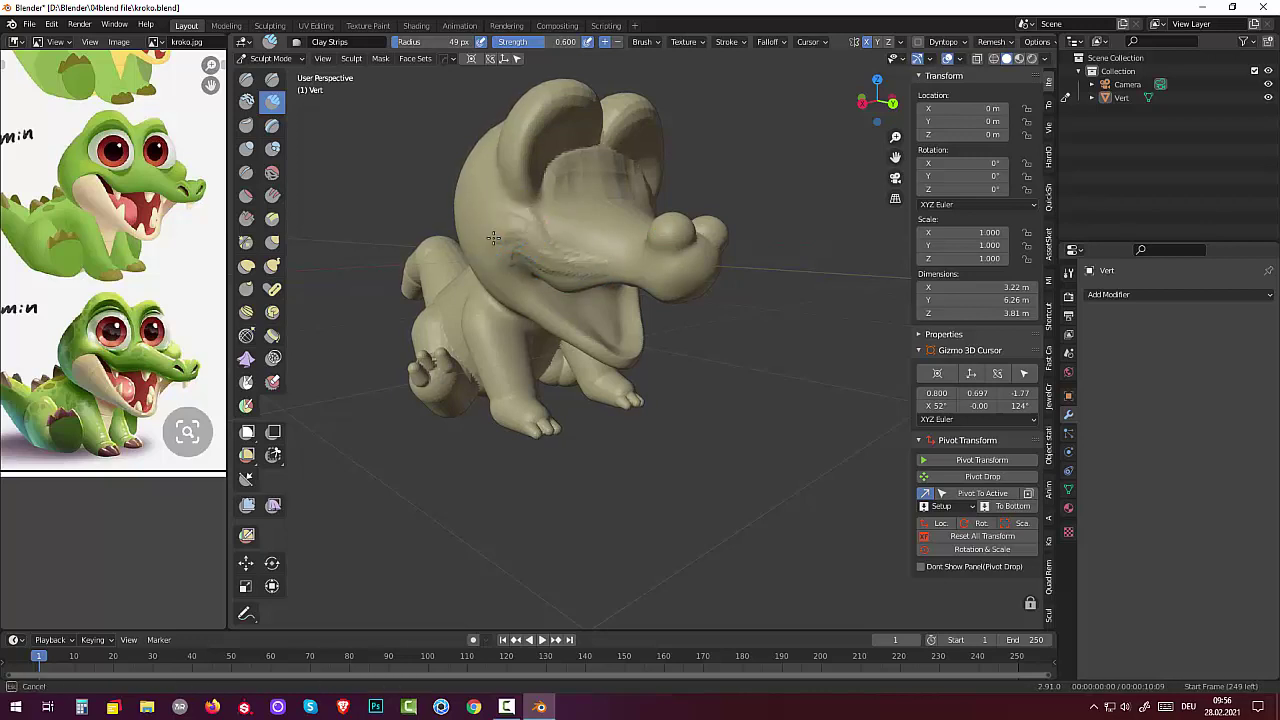
{"action": "left_click_drag", "start_coordinate": [500, 229], "coordinate": [540, 245], "text": "shift"}
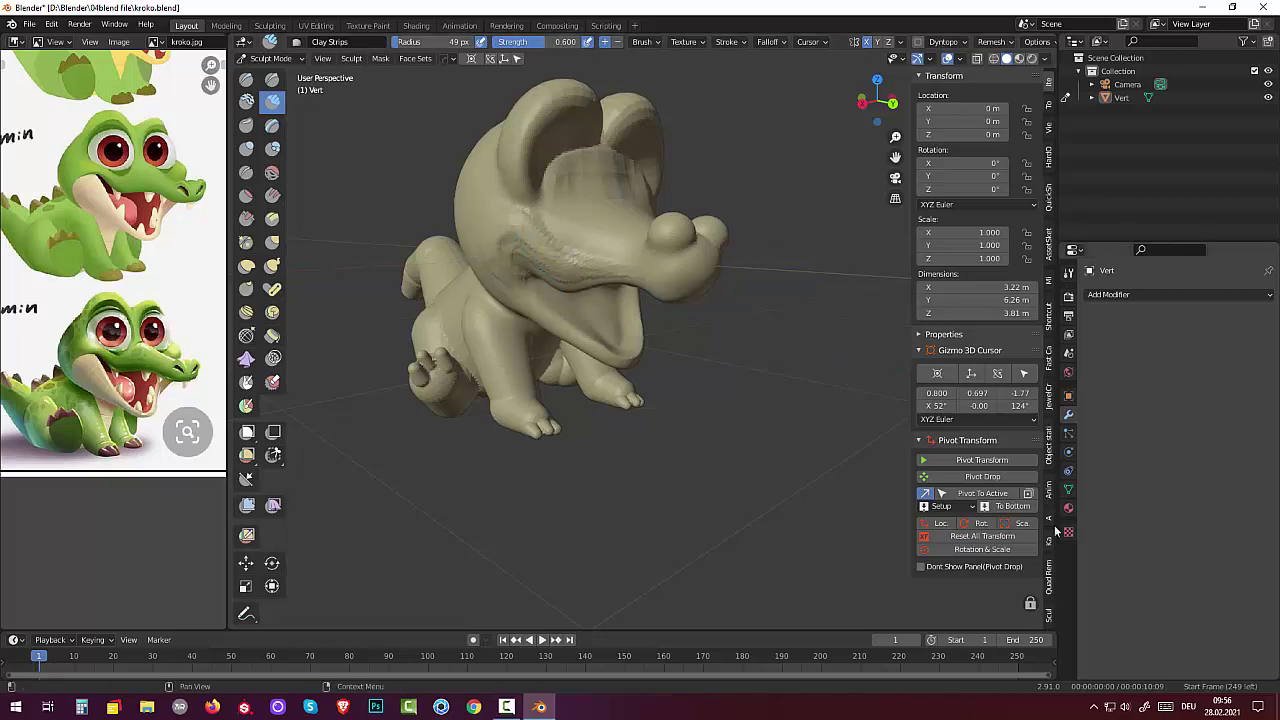
- Smooth the cheek crease, snout and head at 49 px radius
{"action": "left_click", "coordinate": [272, 172]}
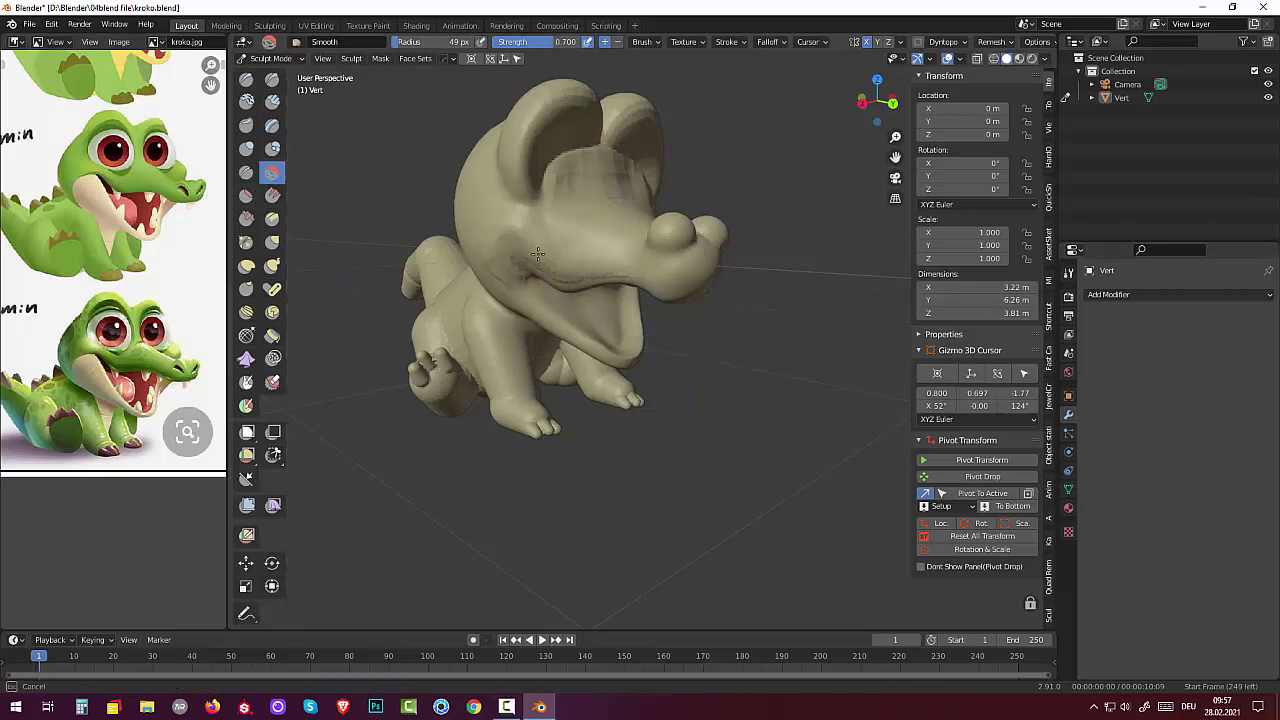
{"action": "mouse_move", "coordinate": [538, 254]}
{"action": "left_mouse_down"}
{"action": "mouse_move", "coordinate": [570, 277]}
{"action": "mouse_move", "coordinate": [586, 257]}
{"action": "mouse_move", "coordinate": [507, 287]}
{"action": "left_mouse_up"}
{"action": "mouse_move", "coordinate": [549, 222]}
{"action": "left_mouse_down"}
{"action": "mouse_move", "coordinate": [686, 251]}
{"action": "mouse_move", "coordinate": [591, 194]}
{"action": "left_mouse_up"}
{"action": "mouse_move", "coordinate": [591, 194]}
{"action": "middle_mouse_down"}
{"action": "mouse_move", "coordinate": [524, 140]}
{"action": "mouse_move", "coordinate": [561, 191]}
{"action": "middle_mouse_up"}
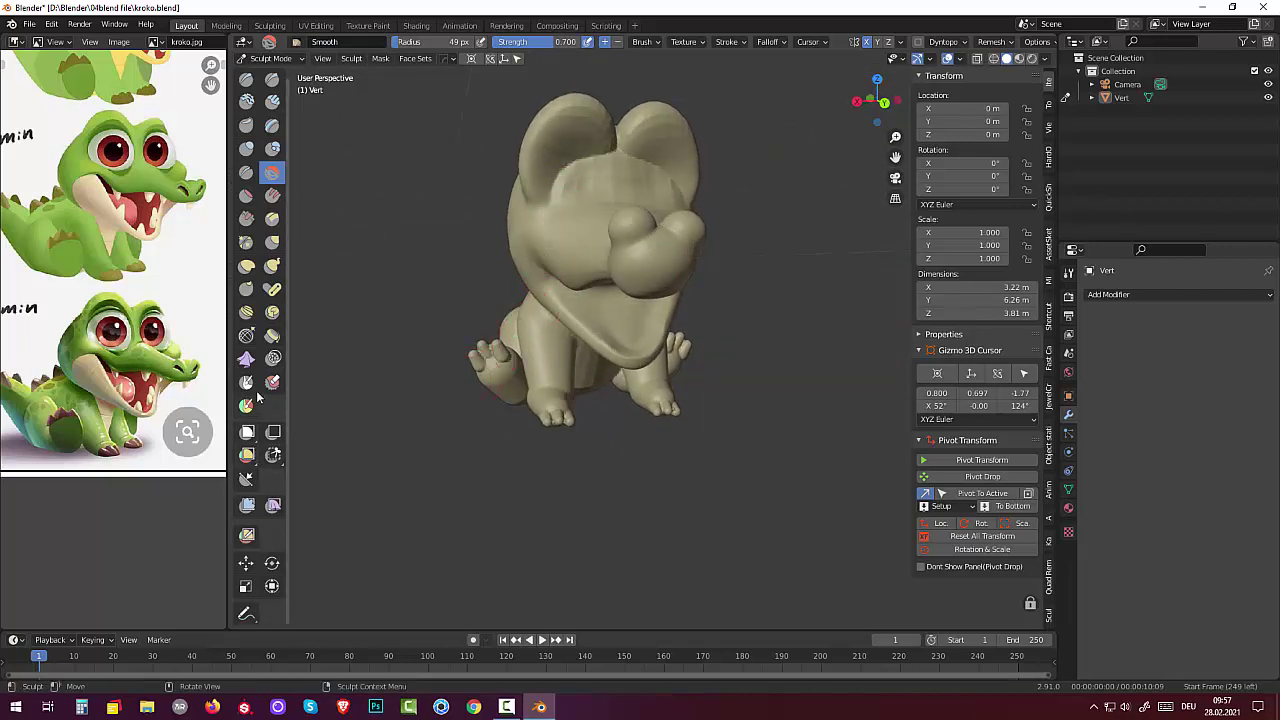
- Reshape the left cheek and the area below the snout with Elastic Deform
{"action": "left_click", "coordinate": [246, 266]}
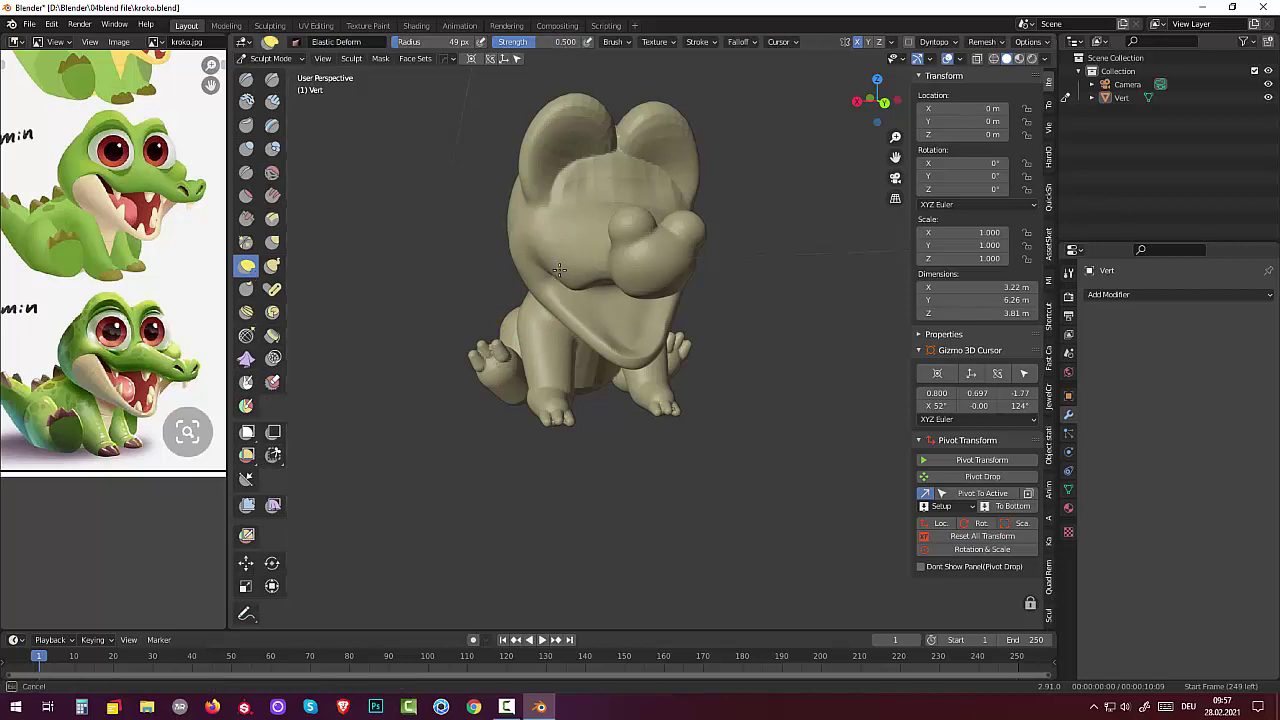
{"action": "left_click_drag", "start_coordinate": [530, 266], "coordinate": [505, 262]}
{"action": "left_click_drag", "start_coordinate": [560, 295], "coordinate": [543, 260]}
{"action": "mouse_move", "coordinate": [517, 243]}
{"action": "middle_mouse_down"}
{"action": "mouse_move", "coordinate": [533, 281]}
{"action": "mouse_move", "coordinate": [545, 268]}
{"action": "middle_mouse_up"}
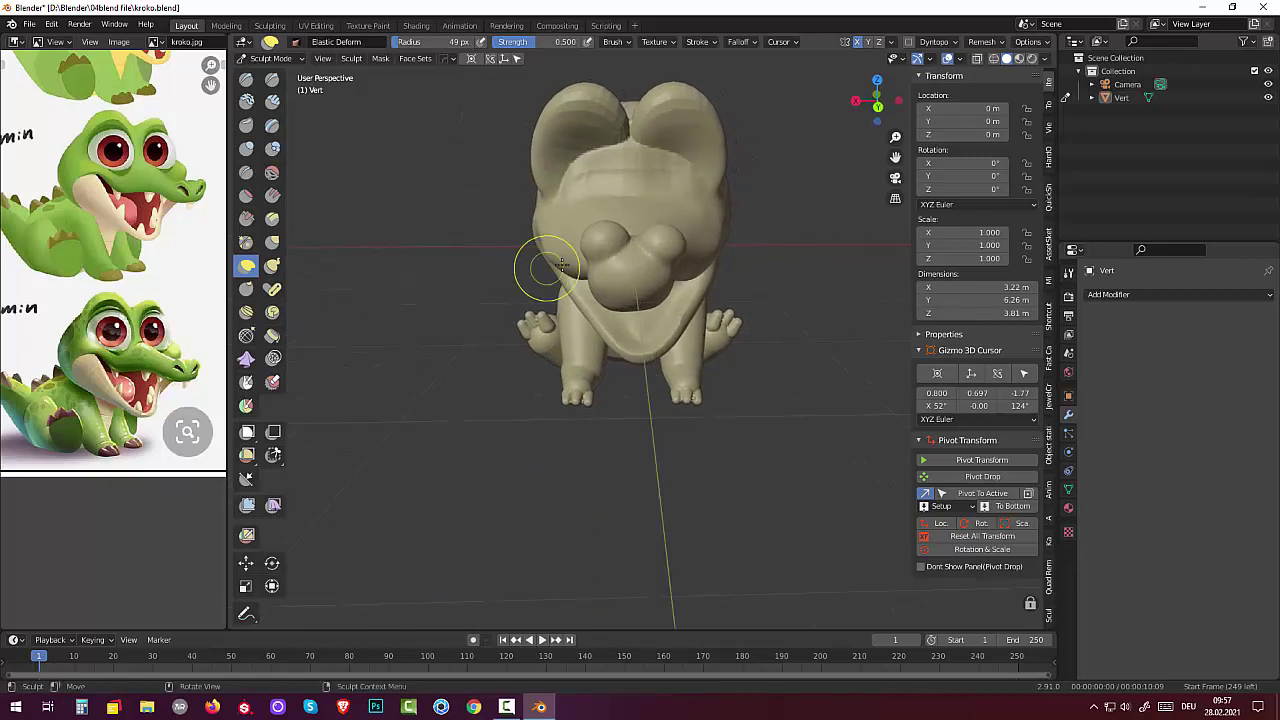
{"action": "mouse_move", "coordinate": [546, 266]}
{"action": "left_mouse_down"}
{"action": "mouse_move", "coordinate": [565, 281]}
{"action": "mouse_move", "coordinate": [558, 258]}
{"action": "left_mouse_up"}
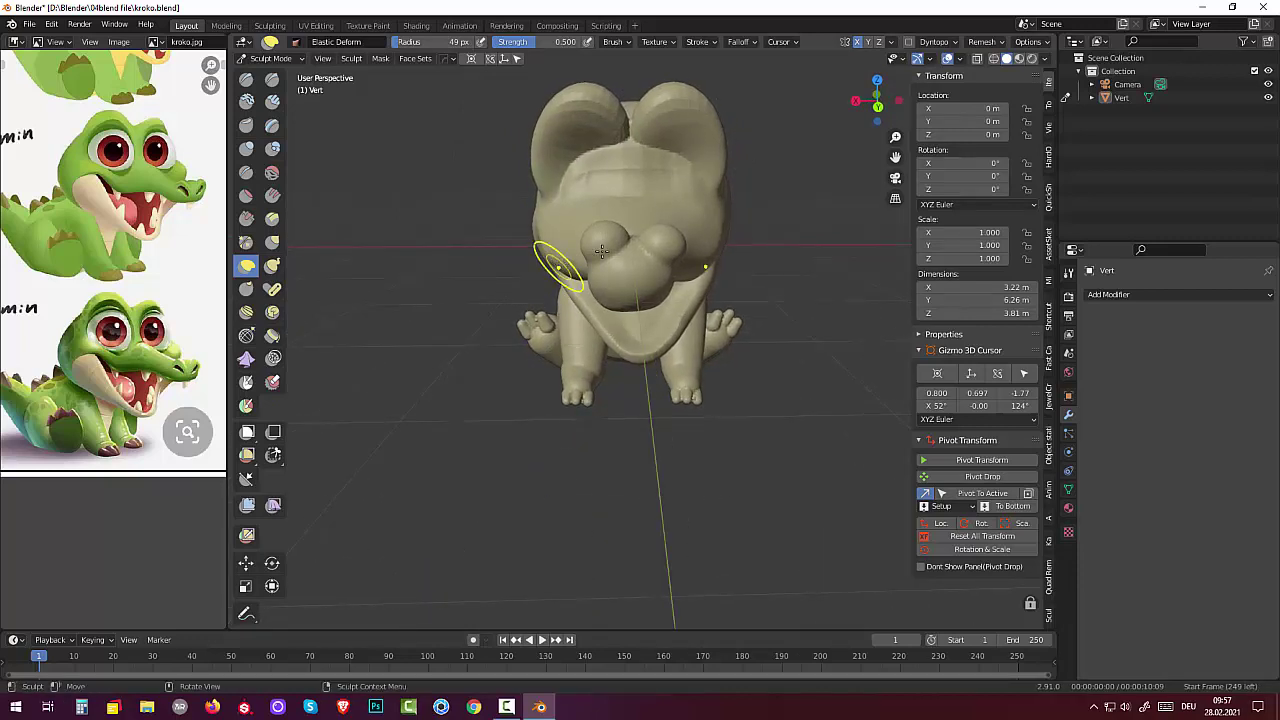
{"action": "middle_click_drag", "start_coordinate": [558, 258], "coordinate": [716, 241]}
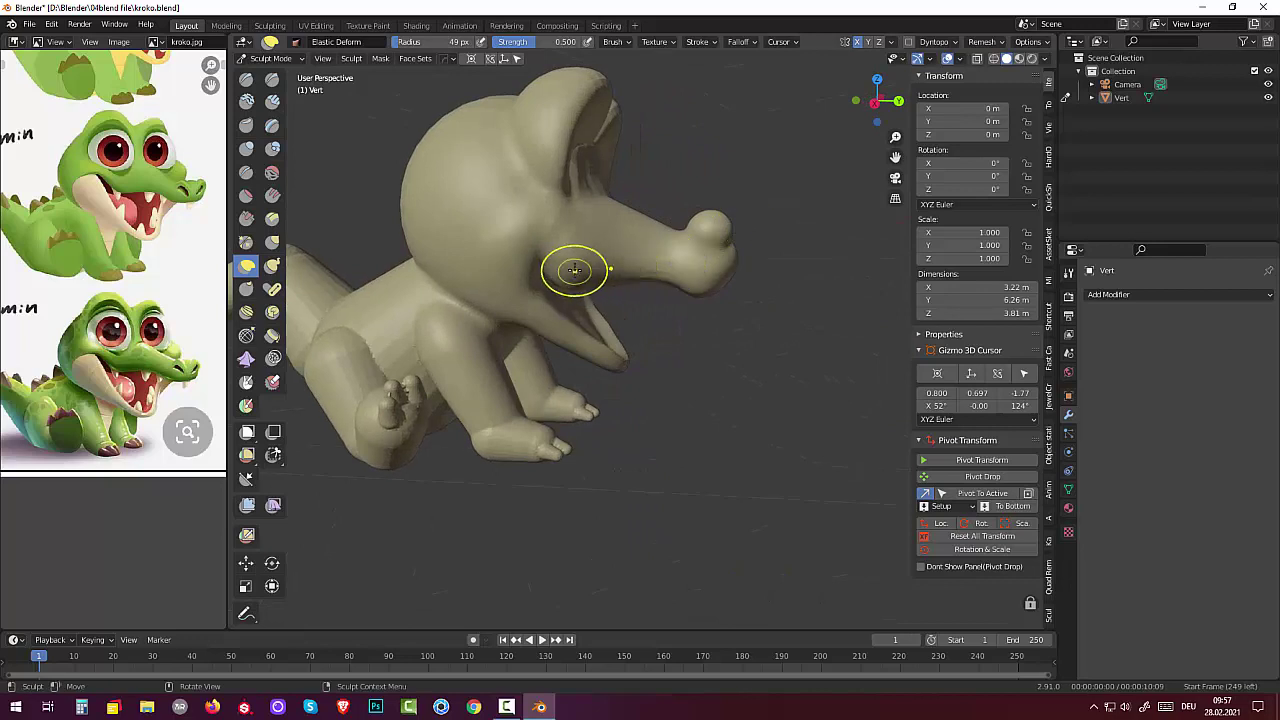
{"action": "left_click_drag", "start_coordinate": [534, 286], "coordinate": [532, 296]}
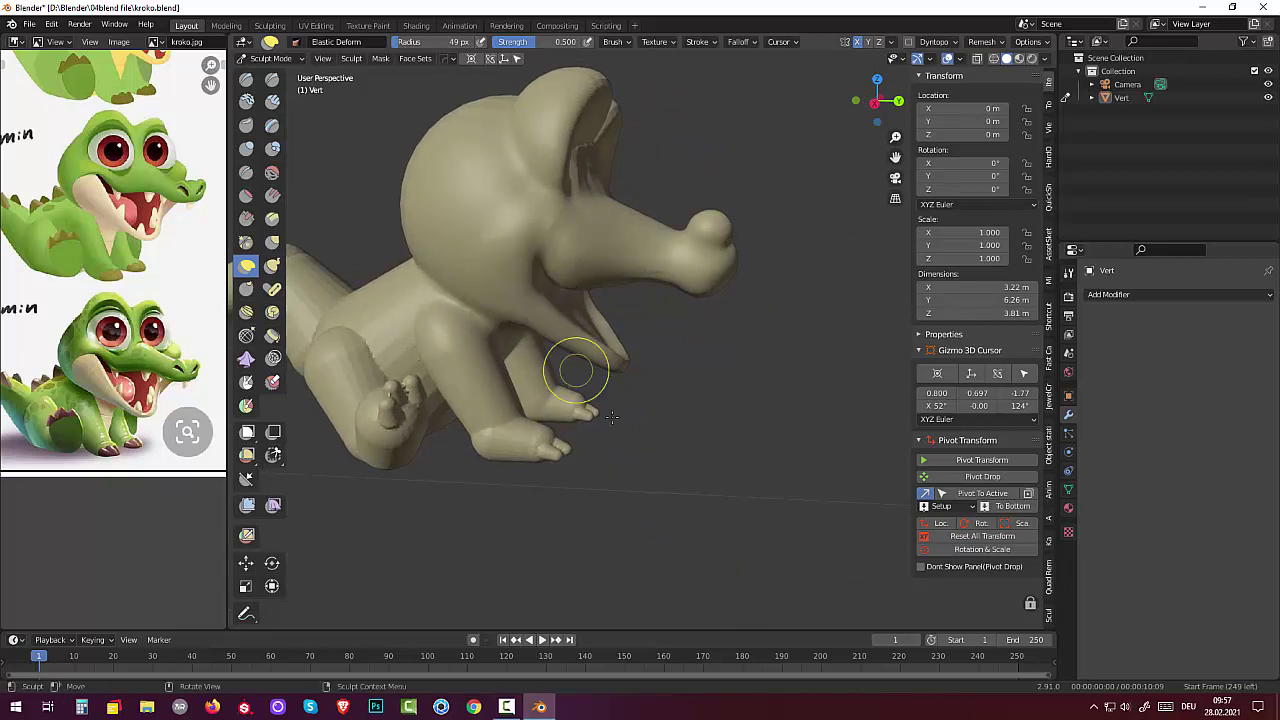
{"action": "middle_click_drag", "start_coordinate": [673, 435], "coordinate": [651, 388]}
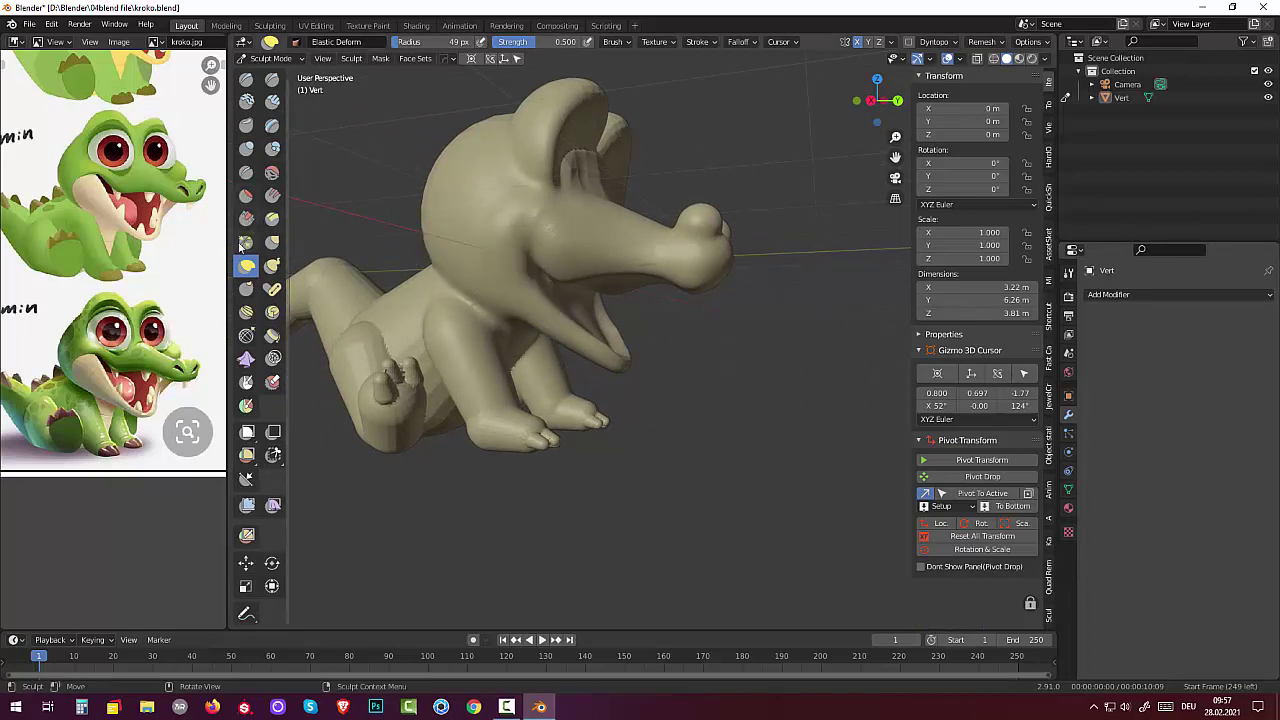
- Build up clay on the cheek and jaw with Clay Strips
{"action": "left_click", "coordinate": [272, 172]}
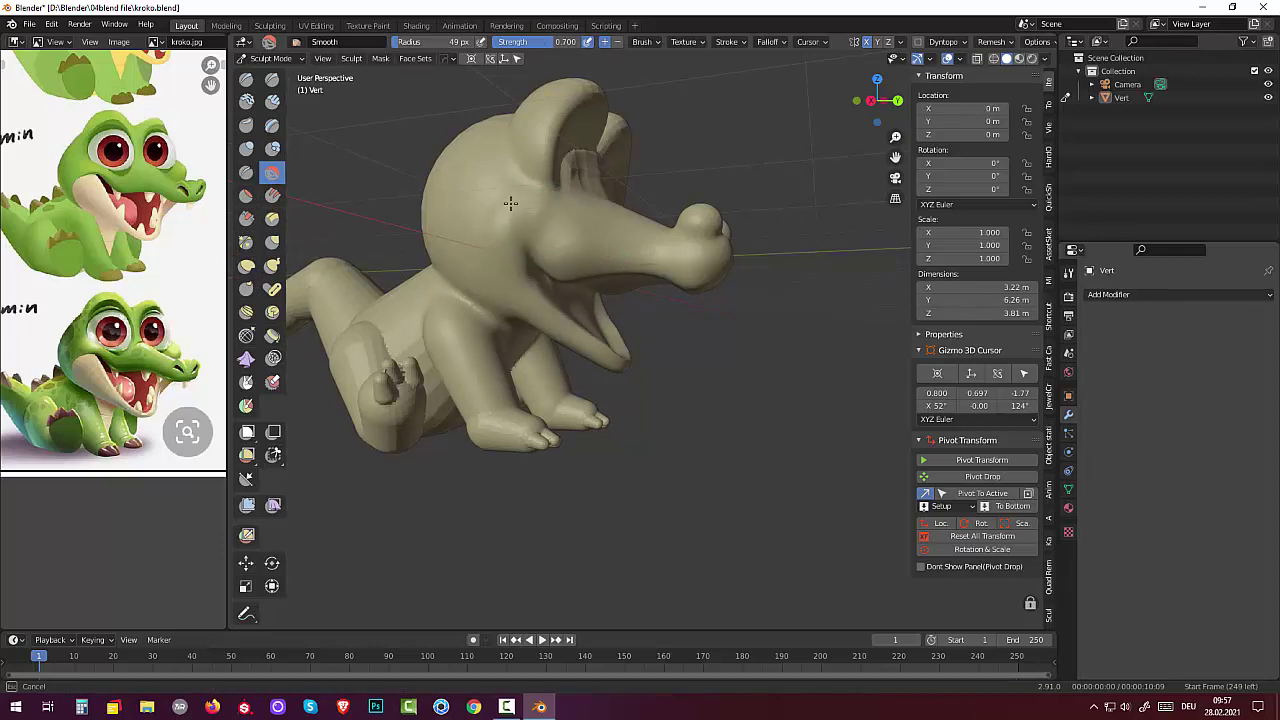
{"action": "left_click", "coordinate": [272, 101]}
{"action": "left_click_drag", "start_coordinate": [505, 256], "coordinate": [534, 294]}
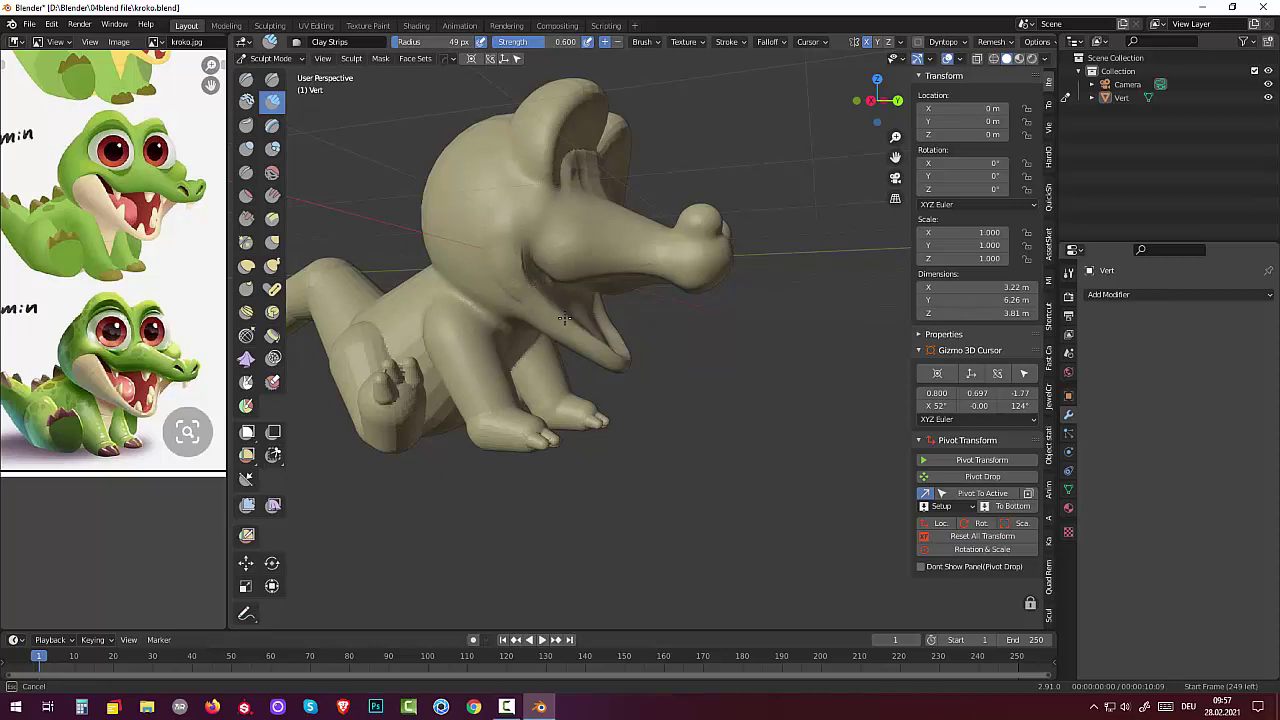
{"action": "left_click_drag", "start_coordinate": [505, 305], "coordinate": [503, 306]}
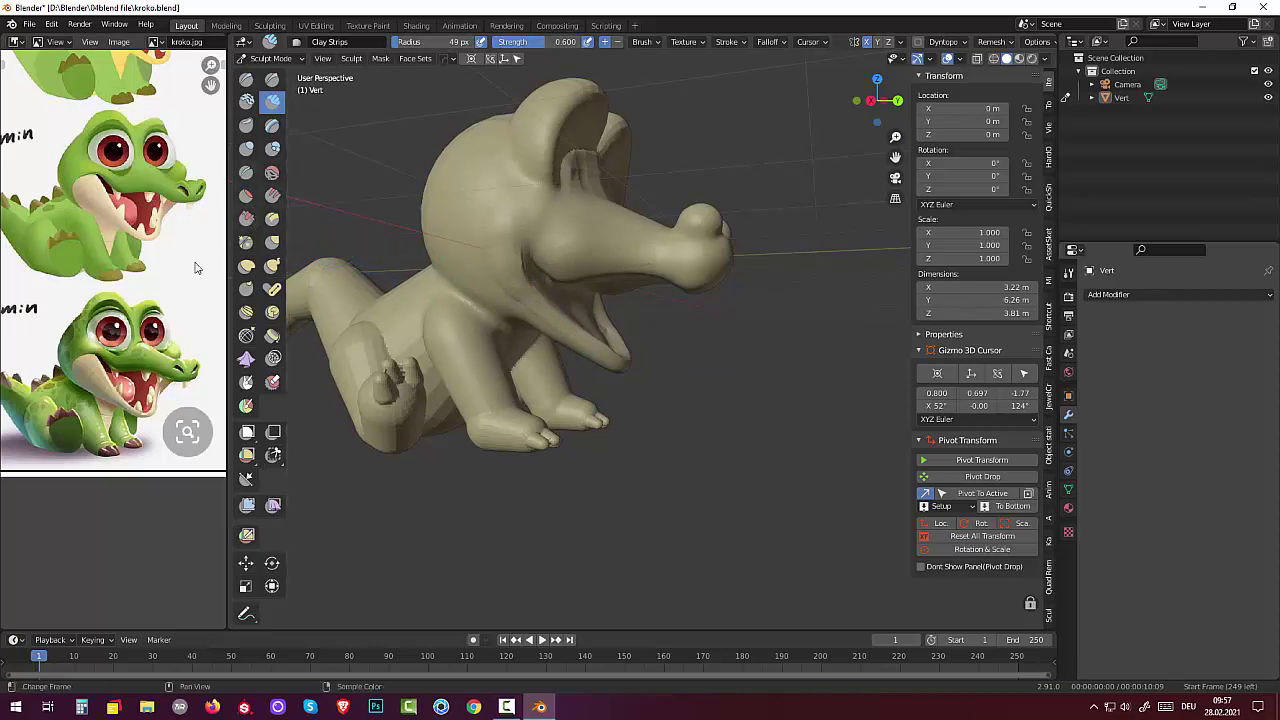
- Smooth the neck, mouth, jaw and the crease by the ear
{"action": "left_click", "coordinate": [247, 267]}
{"action": "left_click", "coordinate": [272, 175]}
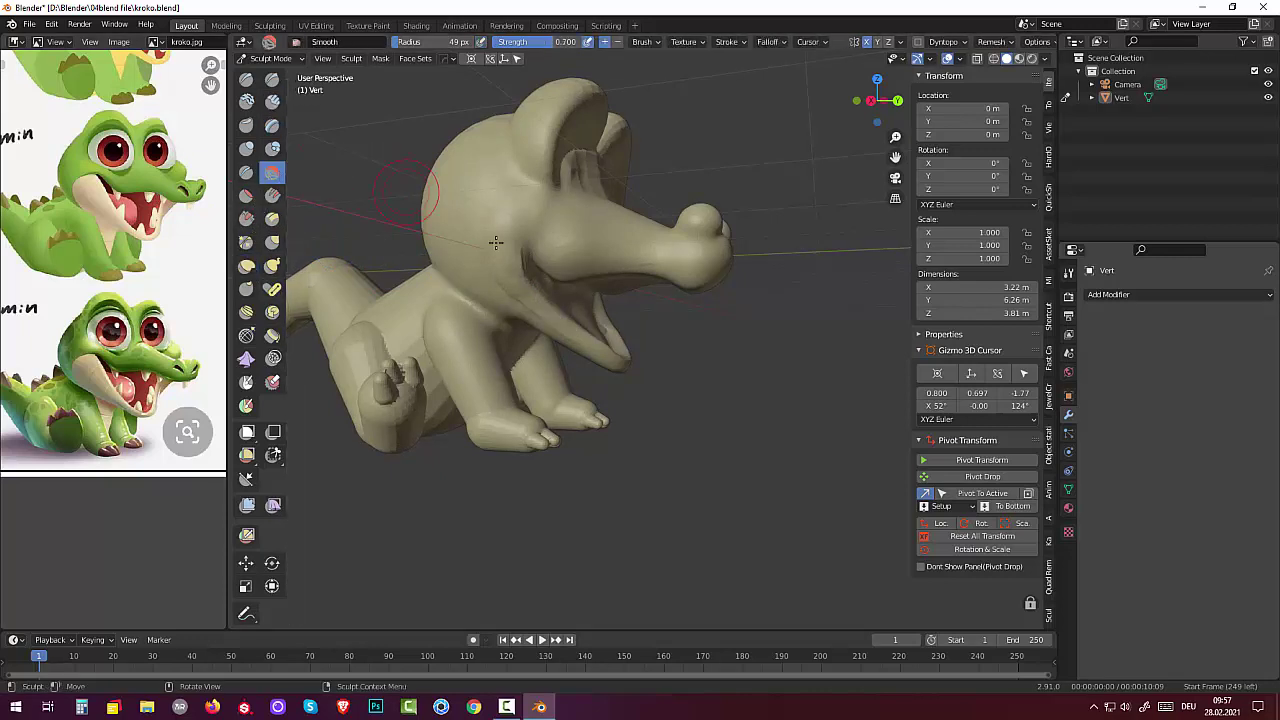
{"action": "left_click_drag", "start_coordinate": [494, 240], "coordinate": [497, 278]}
{"action": "left_click_drag", "start_coordinate": [563, 326], "coordinate": [513, 227]}
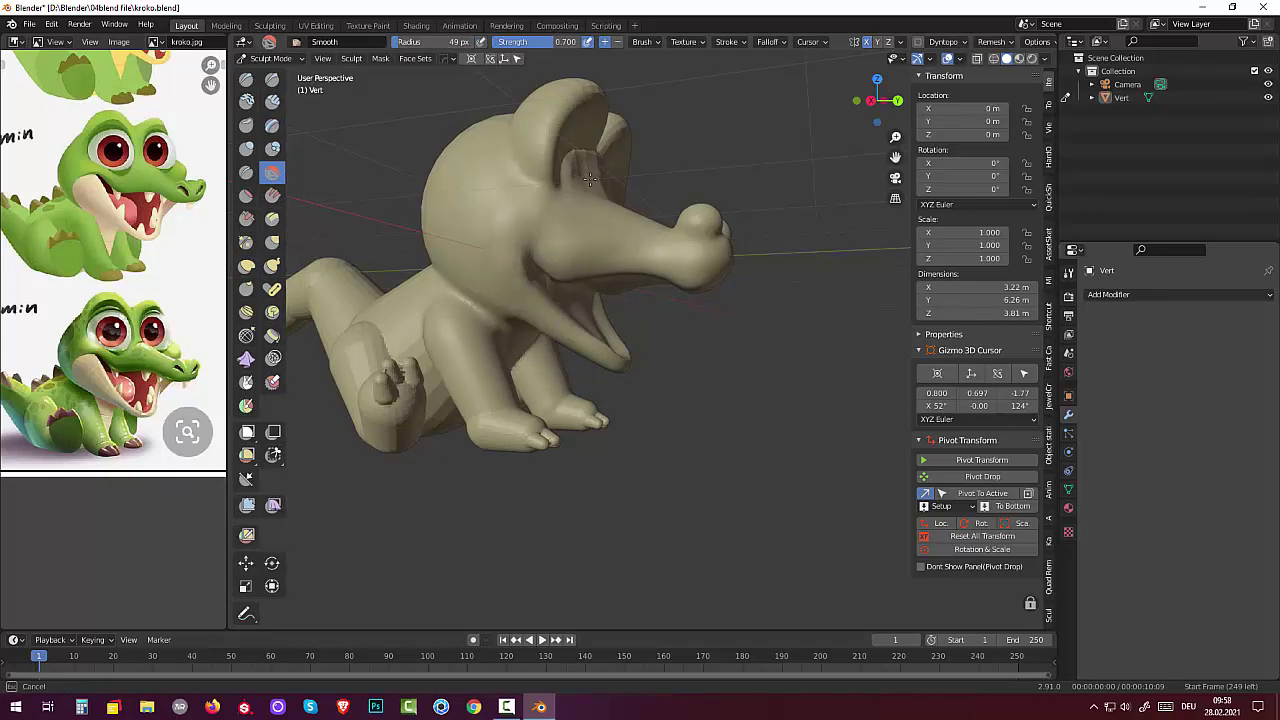
{"action": "left_click_drag", "start_coordinate": [595, 191], "coordinate": [1043, 360]}
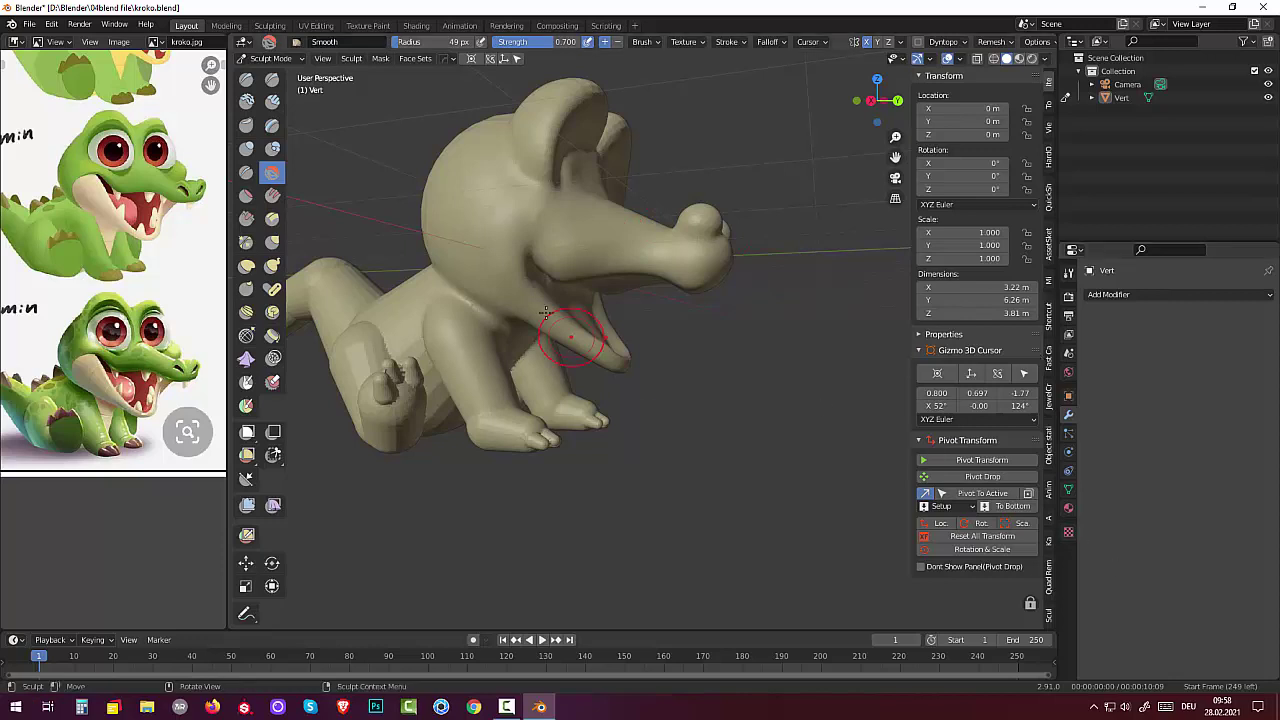
{"action": "left_click_drag", "start_coordinate": [550, 318], "coordinate": [548, 247]}
{"action": "middle_click_drag", "start_coordinate": [700, 440], "coordinate": [520, 440]}
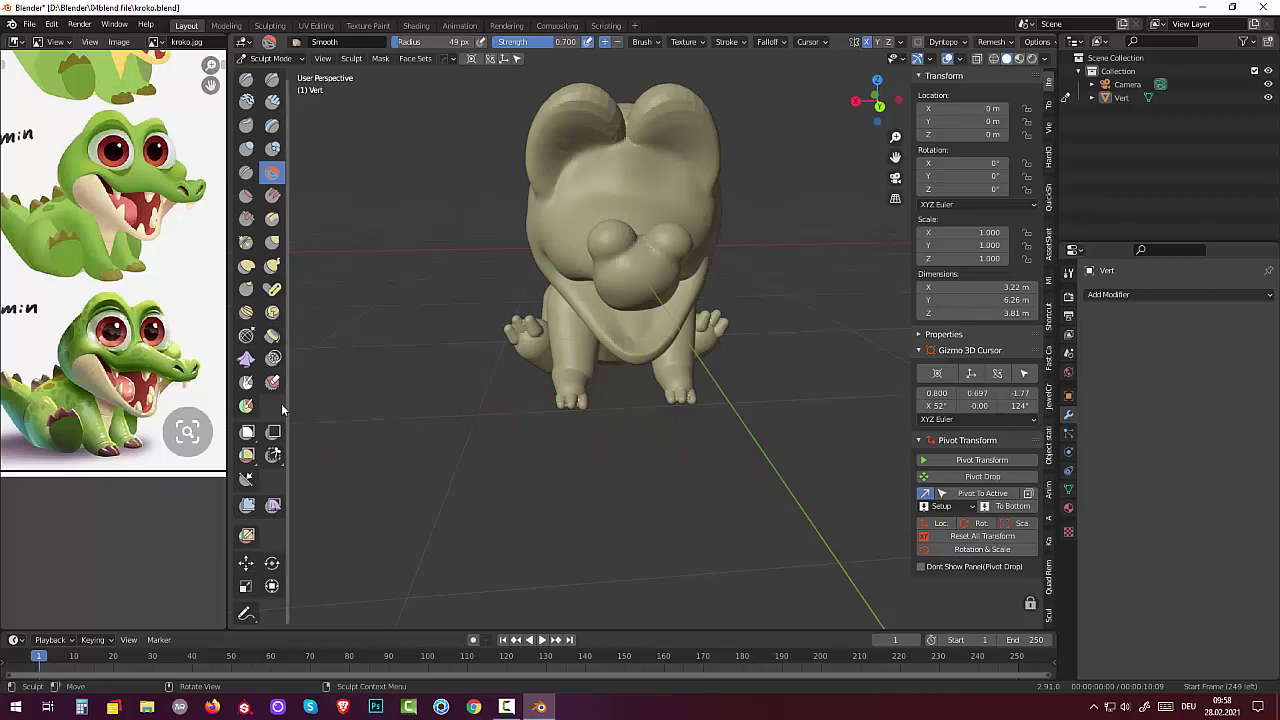
- Reshape the snout with Elastic Deform, pulling its right lobe down toward the tongue
{"action": "left_click", "coordinate": [246, 265]}
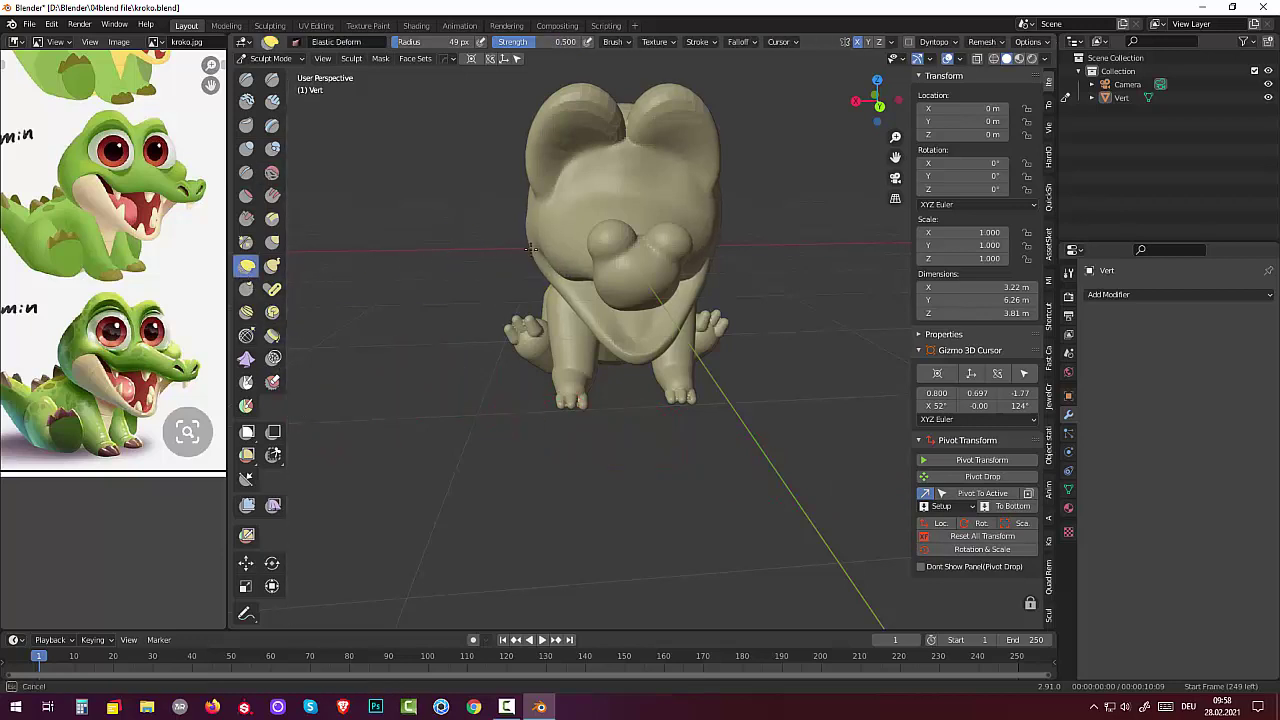
{"action": "left_click_drag", "start_coordinate": [543, 246], "coordinate": [593, 247]}
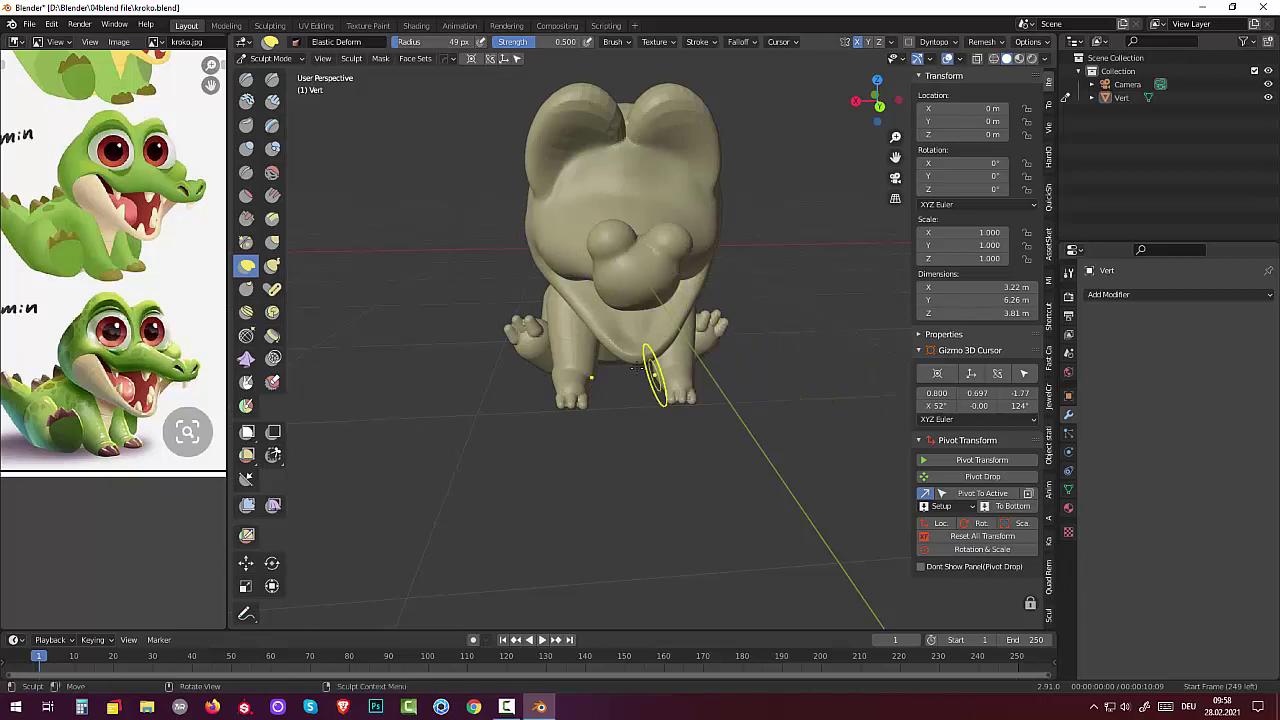
{"action": "left_click_drag", "start_coordinate": [625, 262], "coordinate": [609, 299]}
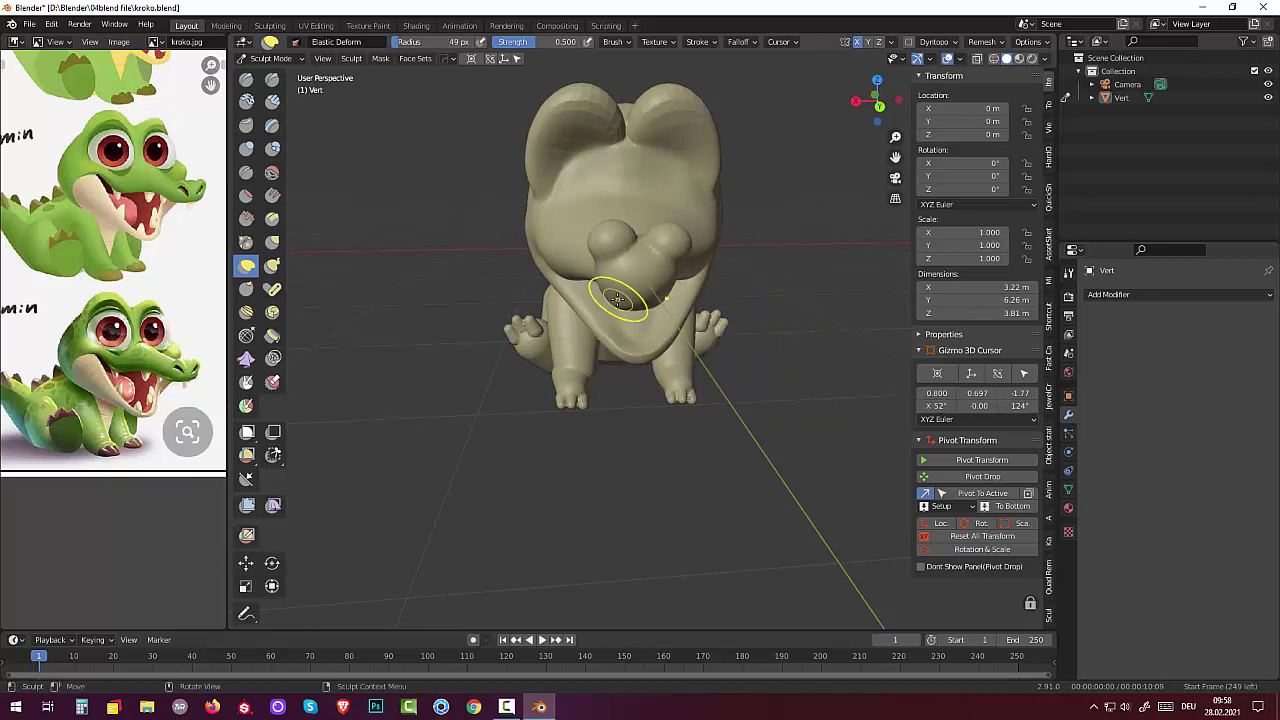
{"action": "middle_click_drag", "start_coordinate": [764, 384], "coordinate": [776, 350]}
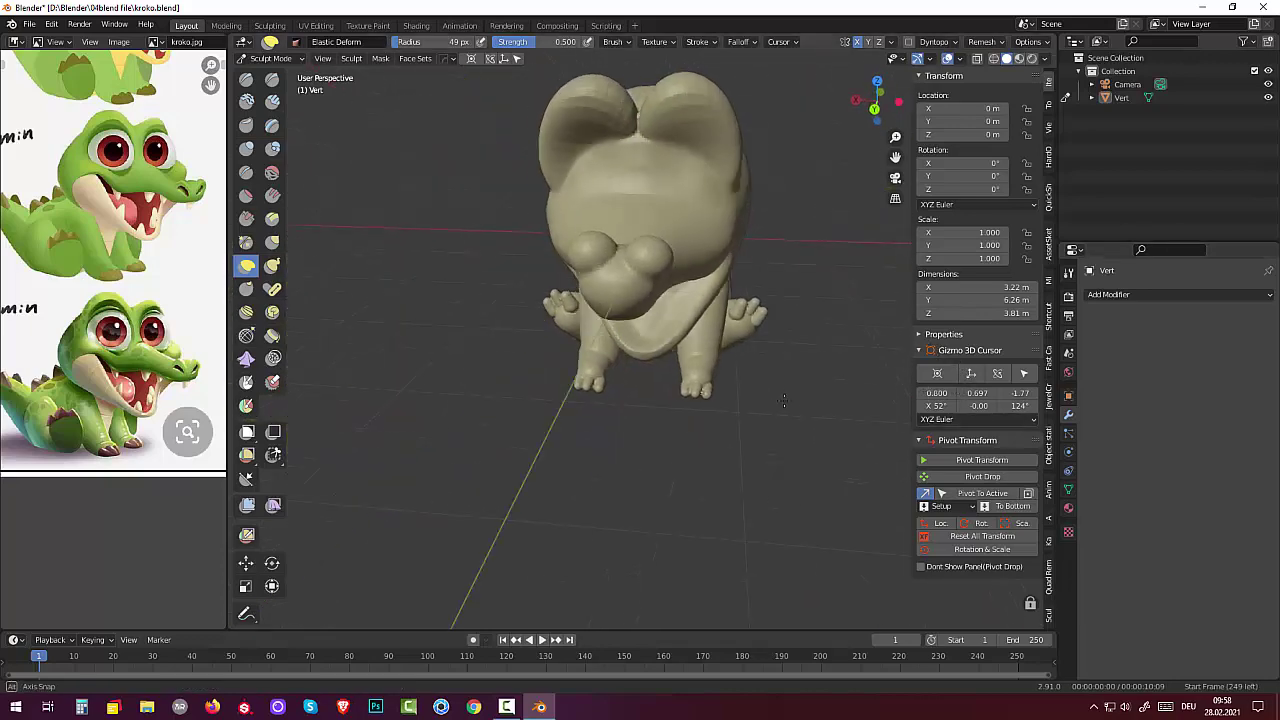
{"action": "middle_click_drag", "start_coordinate": [776, 350], "coordinate": [748, 309]}
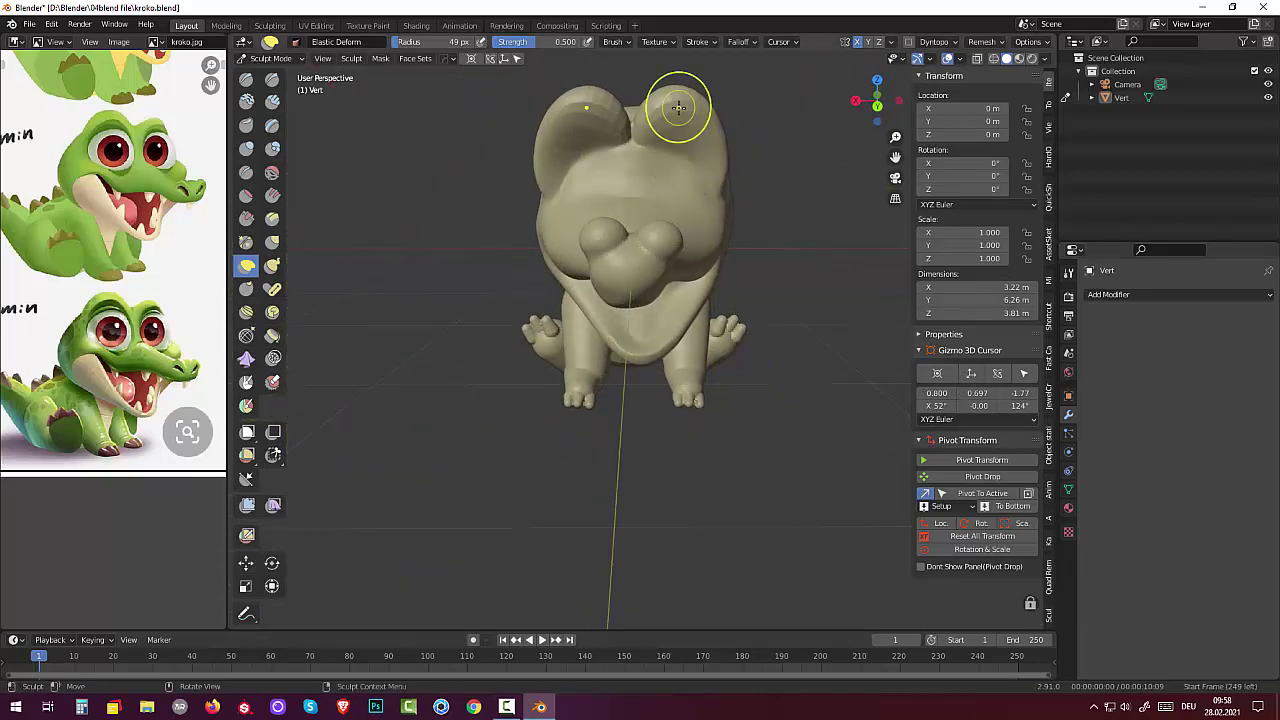
- Smooth and add clay to the head top, then soften the brow, eyes and snout
{"action": "left_click", "coordinate": [273, 174]}
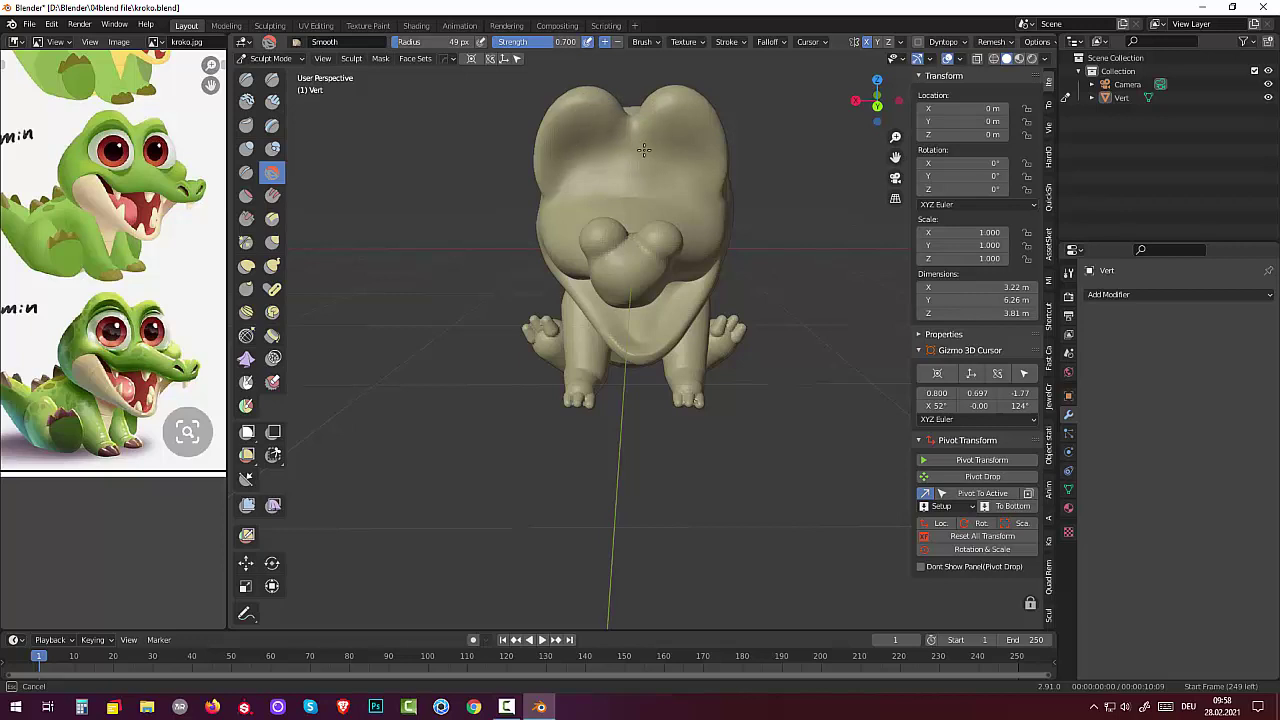
{"action": "left_click_drag", "start_coordinate": [644, 150], "coordinate": [543, 163]}
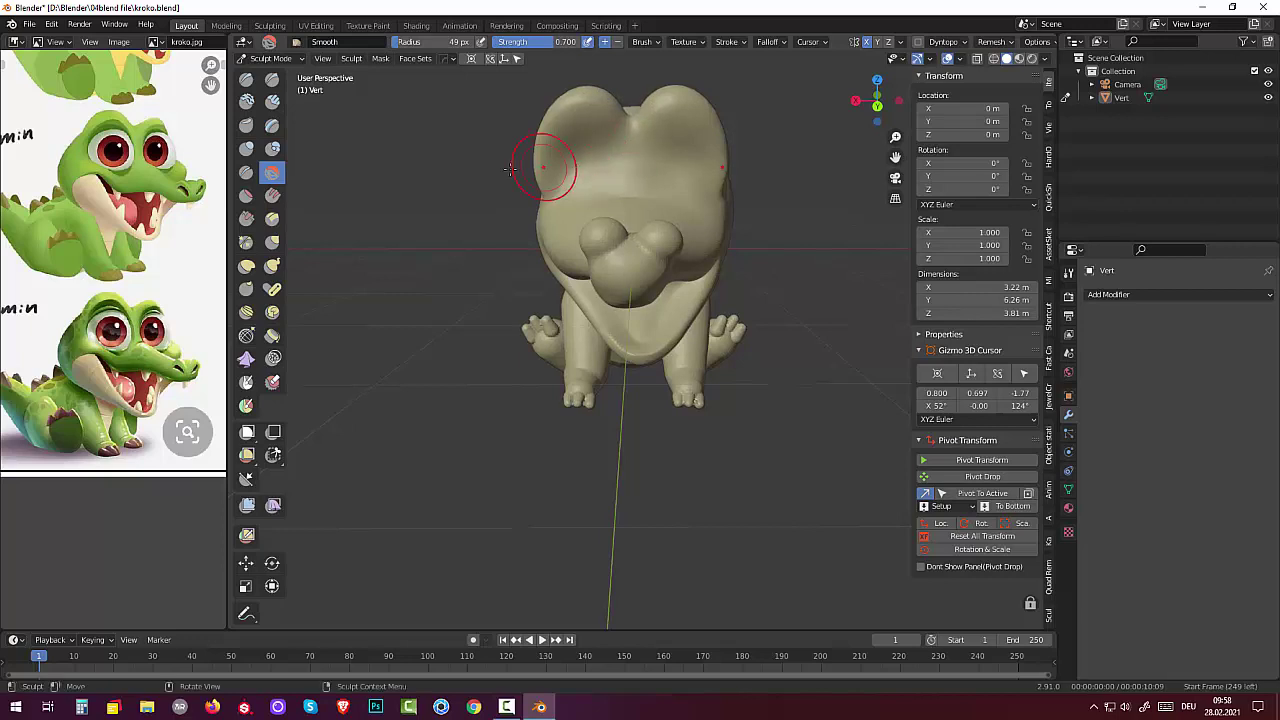
{"action": "left_click", "coordinate": [273, 101]}
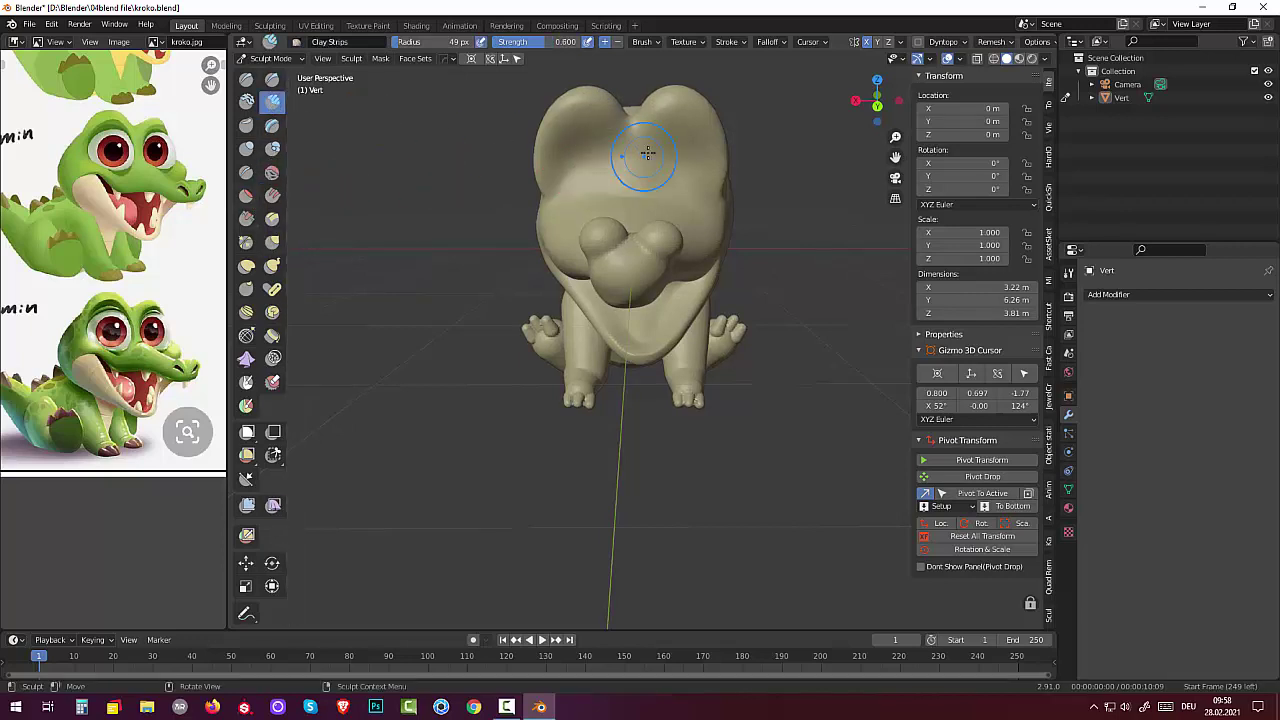
{"action": "mouse_move", "coordinate": [623, 100]}
{"action": "left_mouse_down"}
{"action": "mouse_move", "coordinate": [630, 179]}
{"action": "mouse_move", "coordinate": [626, 108]}
{"action": "mouse_move", "coordinate": [630, 121]}
{"action": "left_mouse_up"}
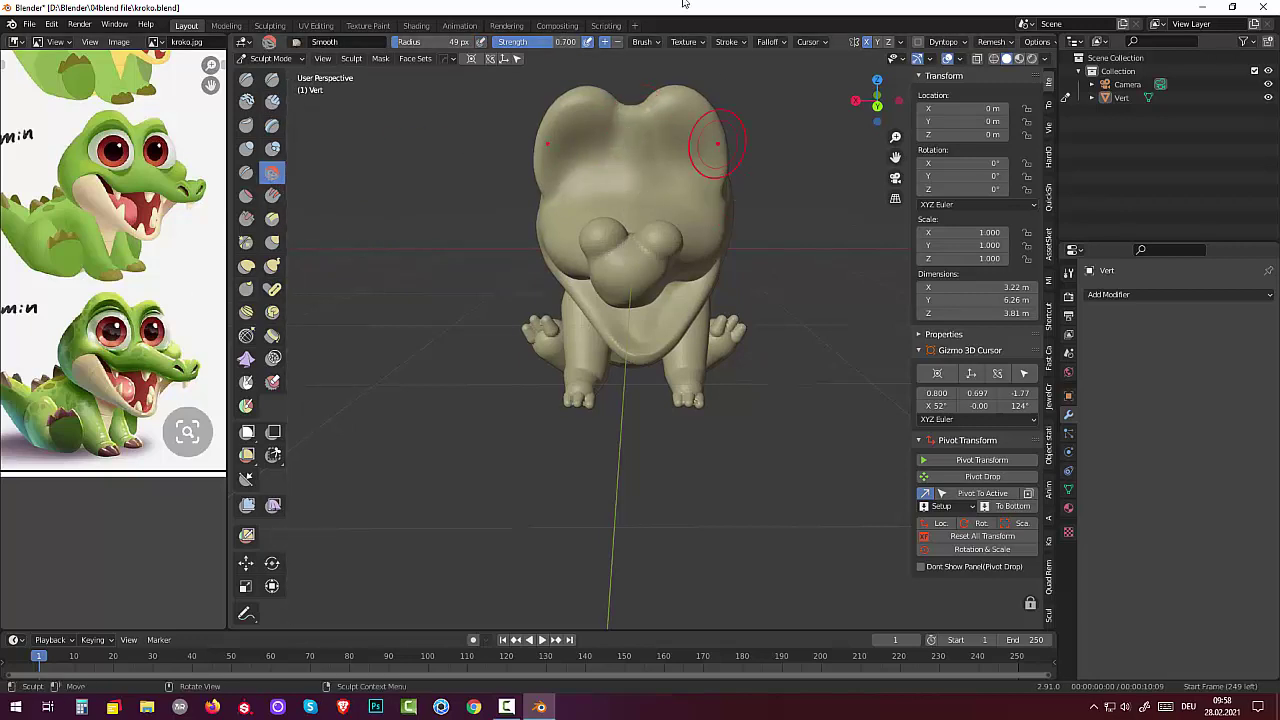
{"action": "mouse_move", "coordinate": [600, 166]}
{"action": "middle_mouse_down"}
{"action": "mouse_move", "coordinate": [686, 167]}
{"action": "mouse_move", "coordinate": [985, 325]}
{"action": "mouse_move", "coordinate": [735, 273]}
{"action": "middle_mouse_up"}
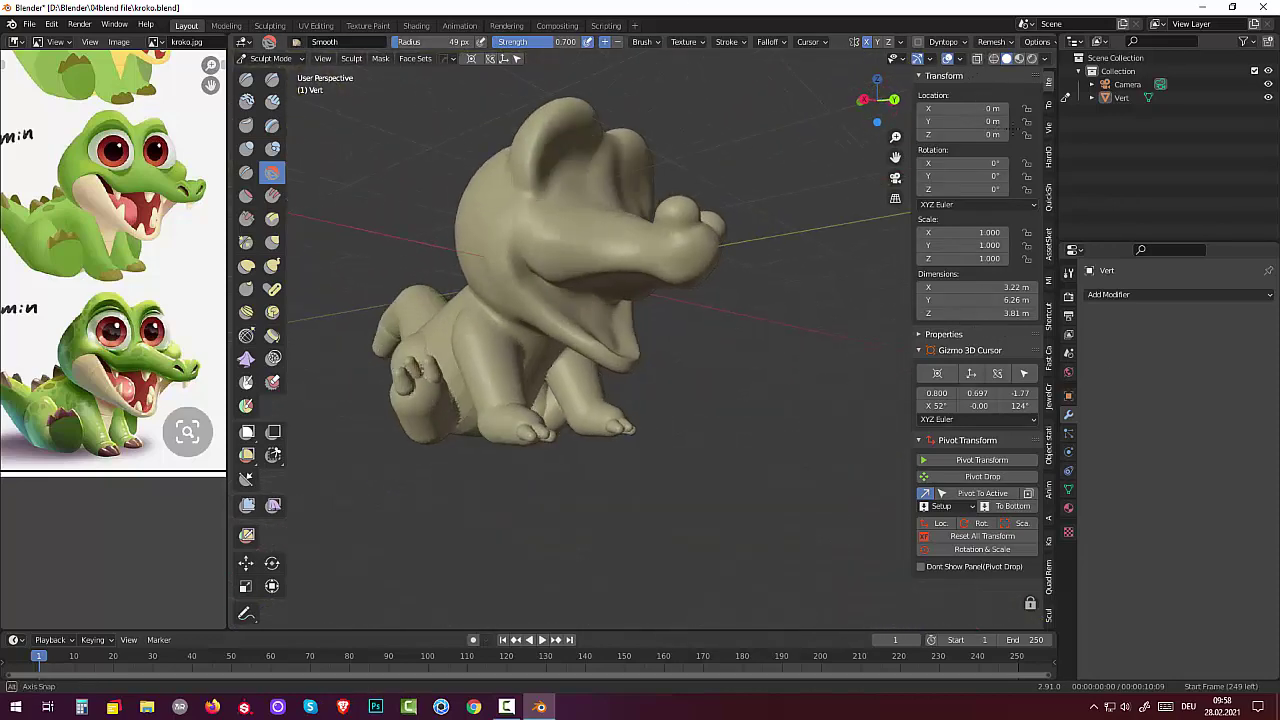
{"action": "mouse_move", "coordinate": [571, 177]}
{"action": "left_mouse_down"}
{"action": "mouse_move", "coordinate": [614, 214]}
{"action": "mouse_move", "coordinate": [674, 223]}
{"action": "mouse_move", "coordinate": [566, 194]}
{"action": "left_mouse_up"}
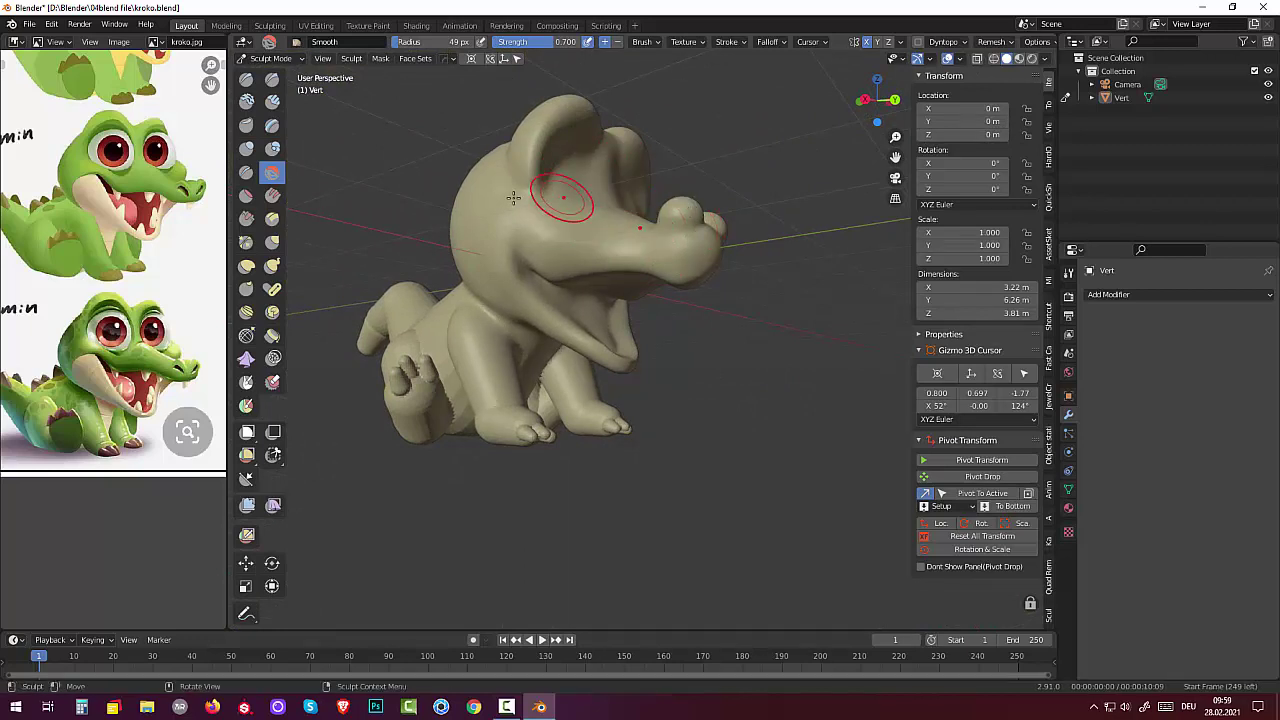
{"action": "mouse_move", "coordinate": [808, 343]}
{"action": "middle_mouse_down"}
{"action": "mouse_move", "coordinate": [695, 320]}
{"action": "mouse_move", "coordinate": [610, 330]}
{"action": "middle_mouse_up"}
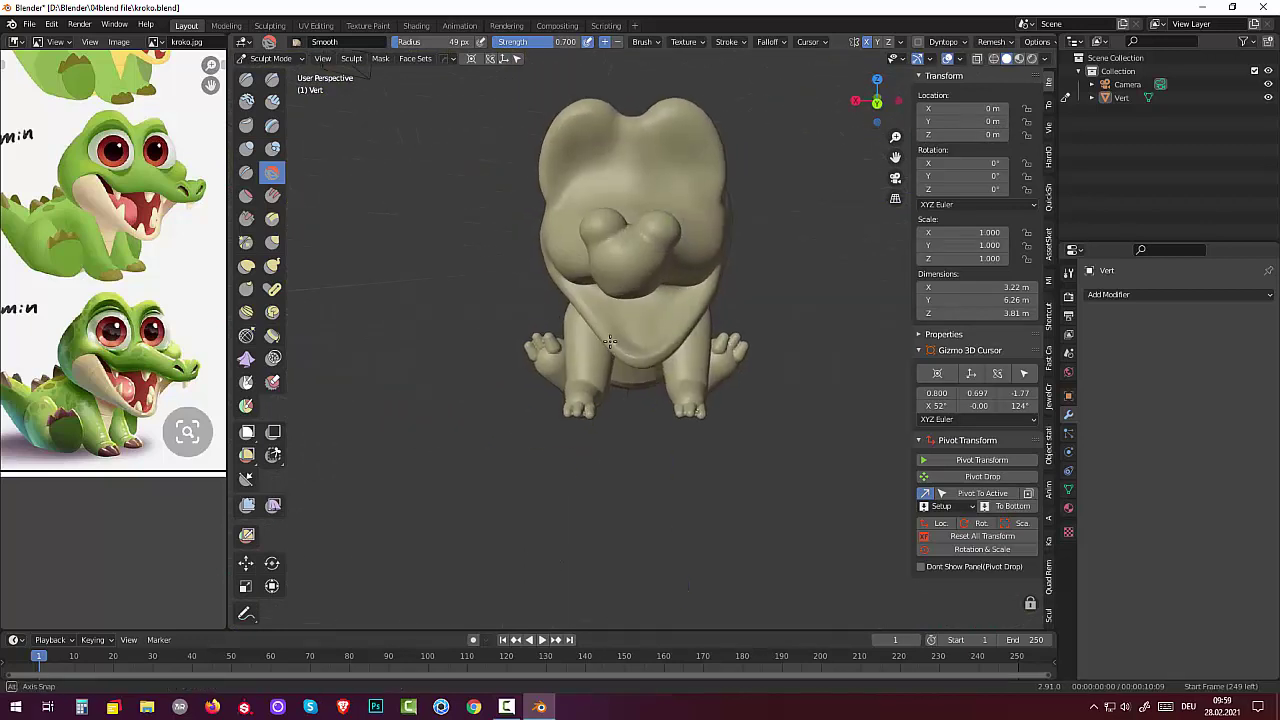
- Deflate the head lobes with Inflate/Deflate to sink two deep, rounded eye sockets
{"action": "left_click", "coordinate": [246, 148]}
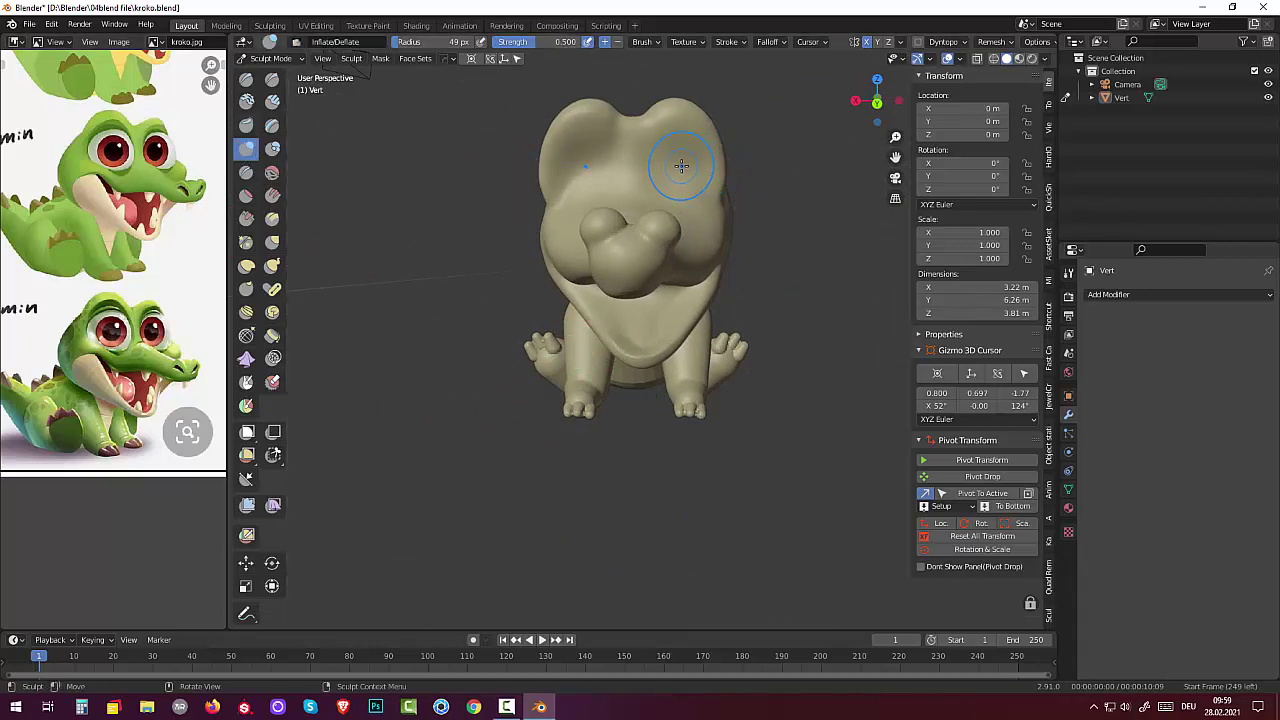
{"action": "left_click_drag", "start_coordinate": [681, 166], "coordinate": [678, 166]}
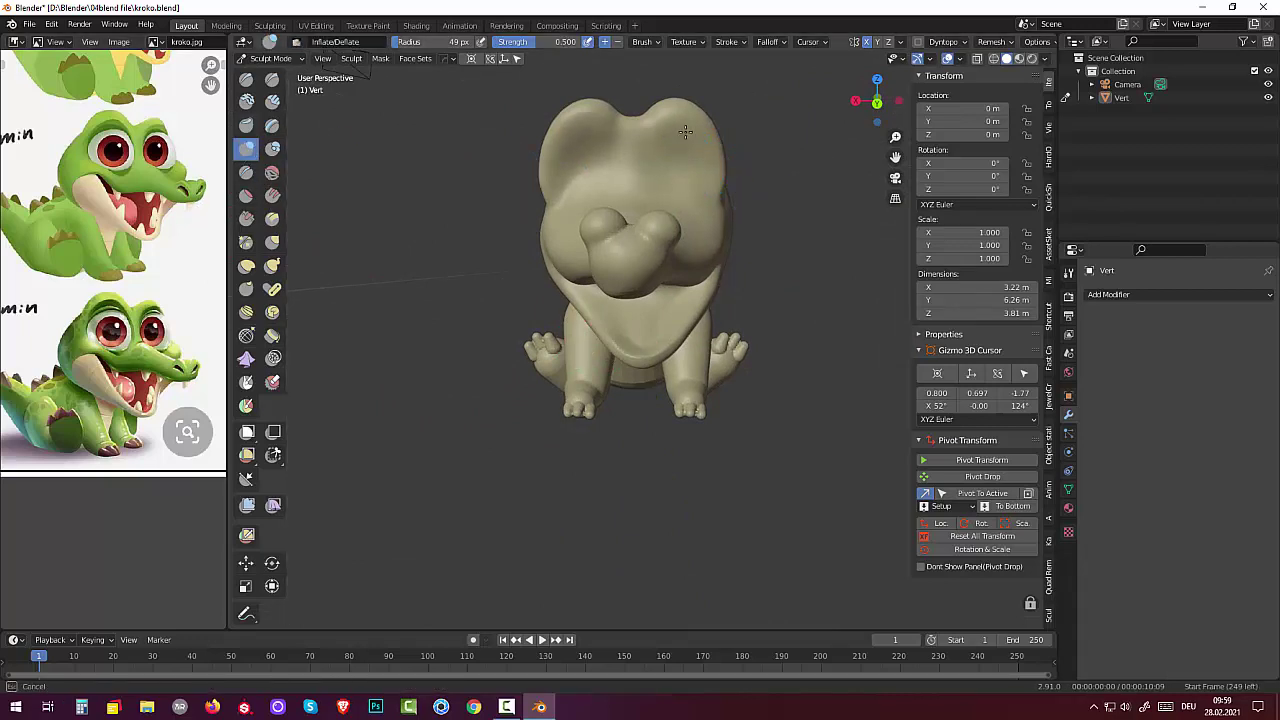
{"action": "left_click_drag", "start_coordinate": [707, 183], "coordinate": [800, 300]}
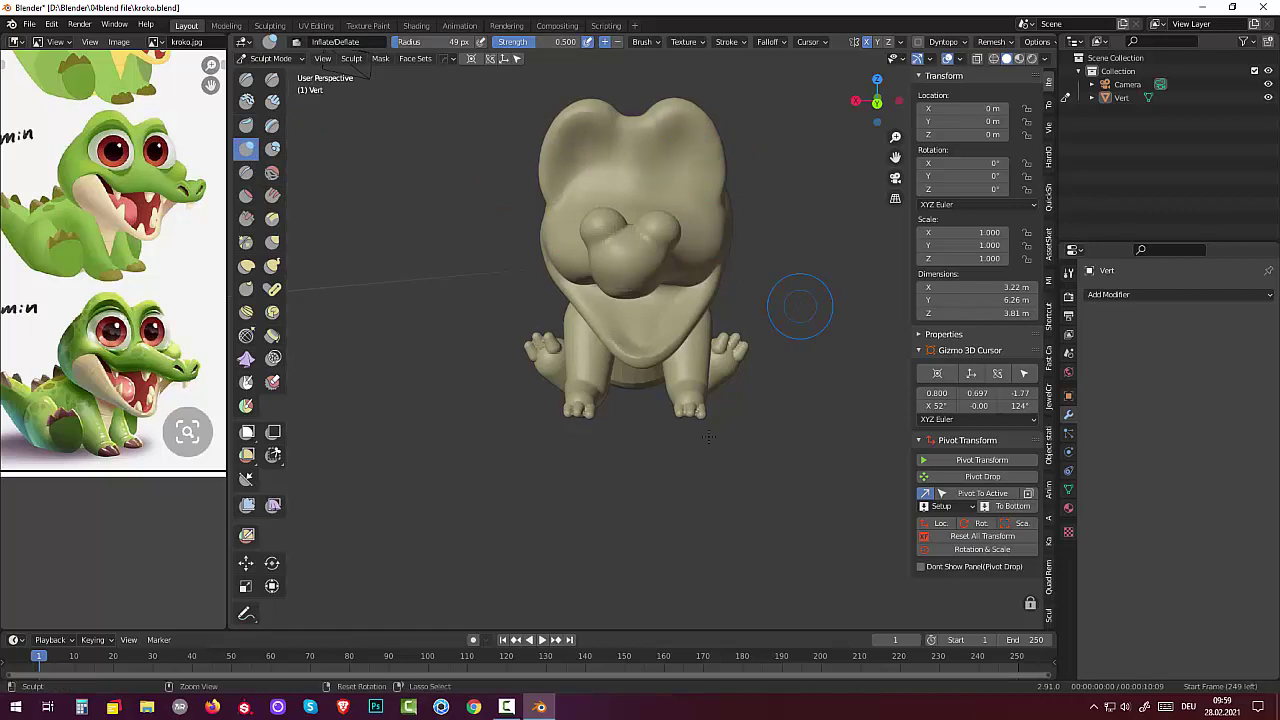
{"action": "mouse_move", "coordinate": [681, 157]}
{"action": "left_mouse_down"}
{"action": "mouse_move", "coordinate": [698, 160]}
{"action": "mouse_move", "coordinate": [658, 163]}
{"action": "left_mouse_up"}
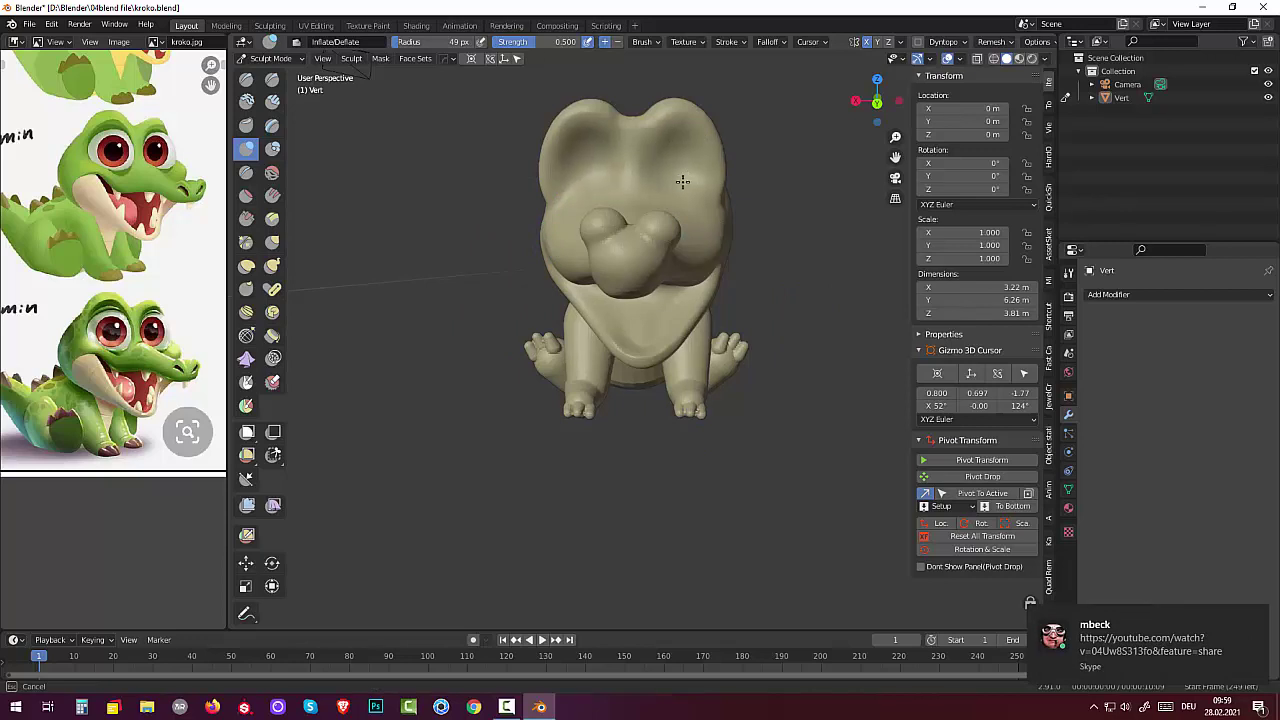
{"action": "mouse_move", "coordinate": [682, 181]}
{"action": "left_mouse_down"}
{"action": "mouse_move", "coordinate": [630, 177]}
{"action": "mouse_move", "coordinate": [680, 134]}
{"action": "mouse_move", "coordinate": [704, 174]}
{"action": "mouse_move", "coordinate": [650, 150]}
{"action": "mouse_move", "coordinate": [680, 171]}
{"action": "mouse_move", "coordinate": [665, 190]}
{"action": "mouse_move", "coordinate": [686, 132]}
{"action": "mouse_move", "coordinate": [659, 176]}
{"action": "mouse_move", "coordinate": [737, 177]}
{"action": "left_mouse_up"}
{"action": "left_click", "coordinate": [246, 79]}
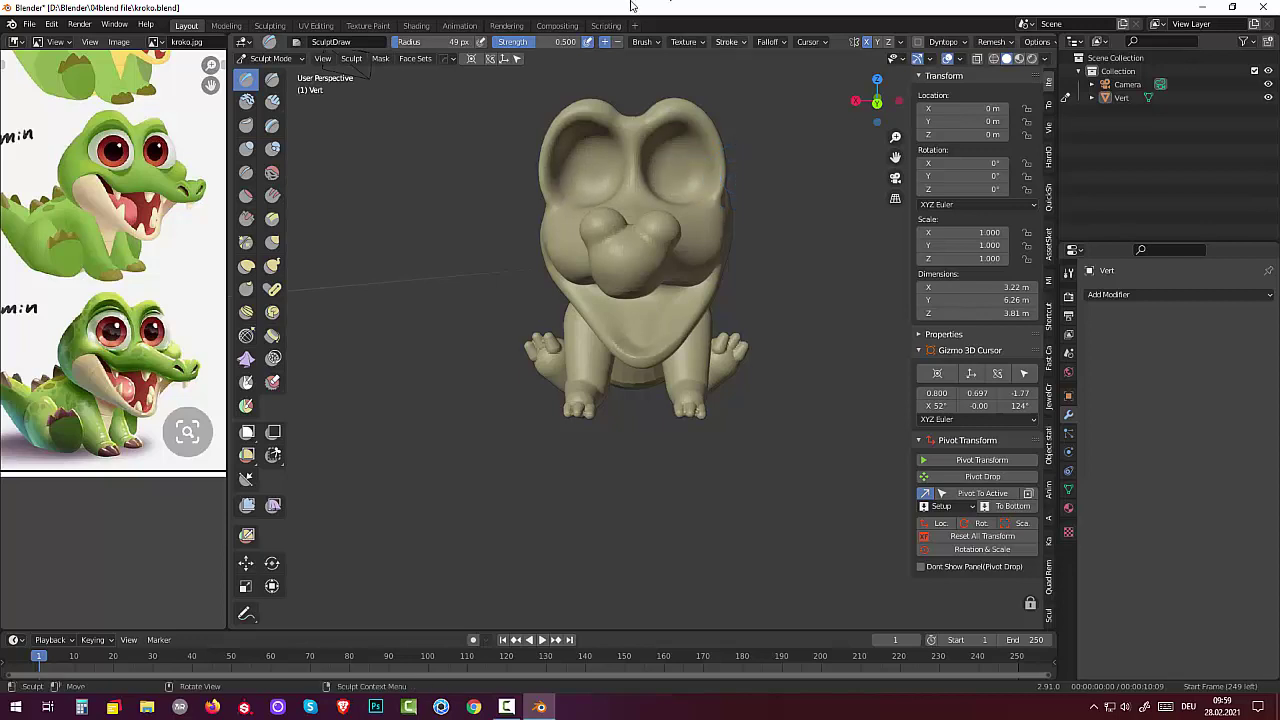
- From a top view, lay Clay Strips behind the eye sockets and blend them with Smooth
{"action": "mouse_move", "coordinate": [722, 235]}
{"action": "middle_mouse_down"}
{"action": "mouse_move", "coordinate": [514, 265]}
{"action": "mouse_move", "coordinate": [703, 258]}
{"action": "middle_mouse_up"}
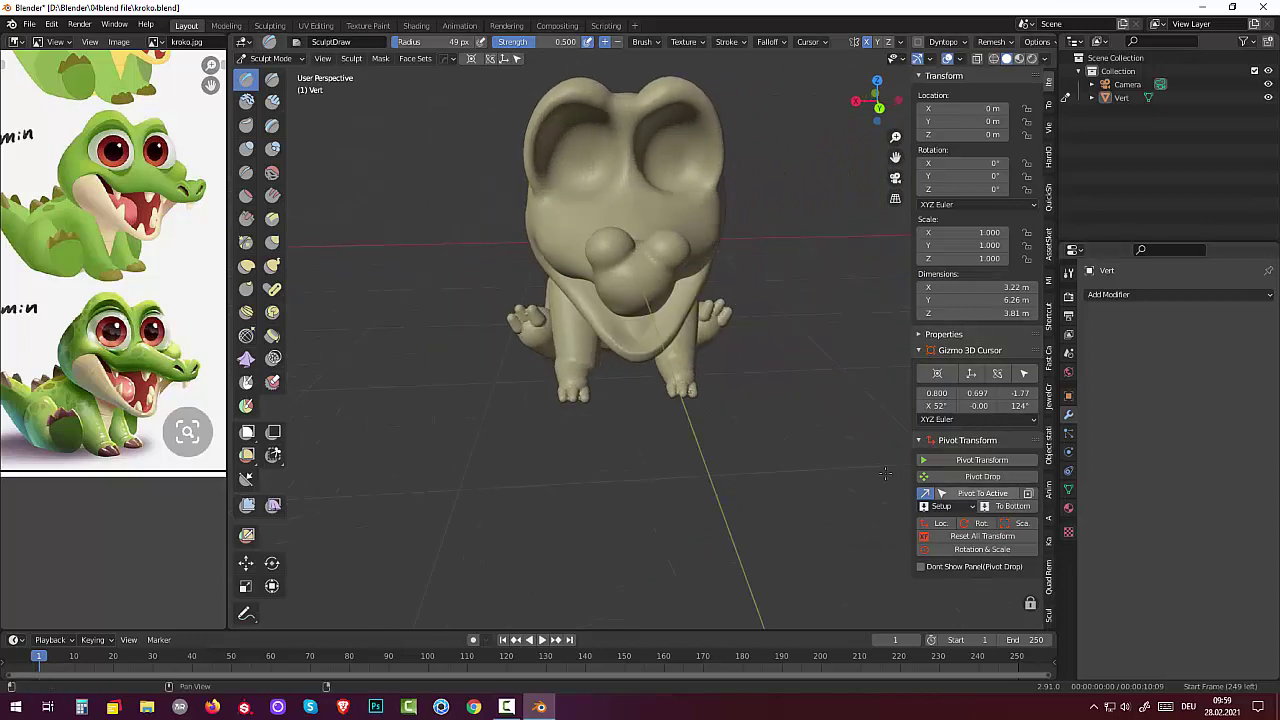
{"action": "mouse_move", "coordinate": [666, 386]}
{"action": "middle_mouse_down"}
{"action": "mouse_move", "coordinate": [641, 400]}
{"action": "mouse_move", "coordinate": [600, 280]}
{"action": "middle_mouse_up"}
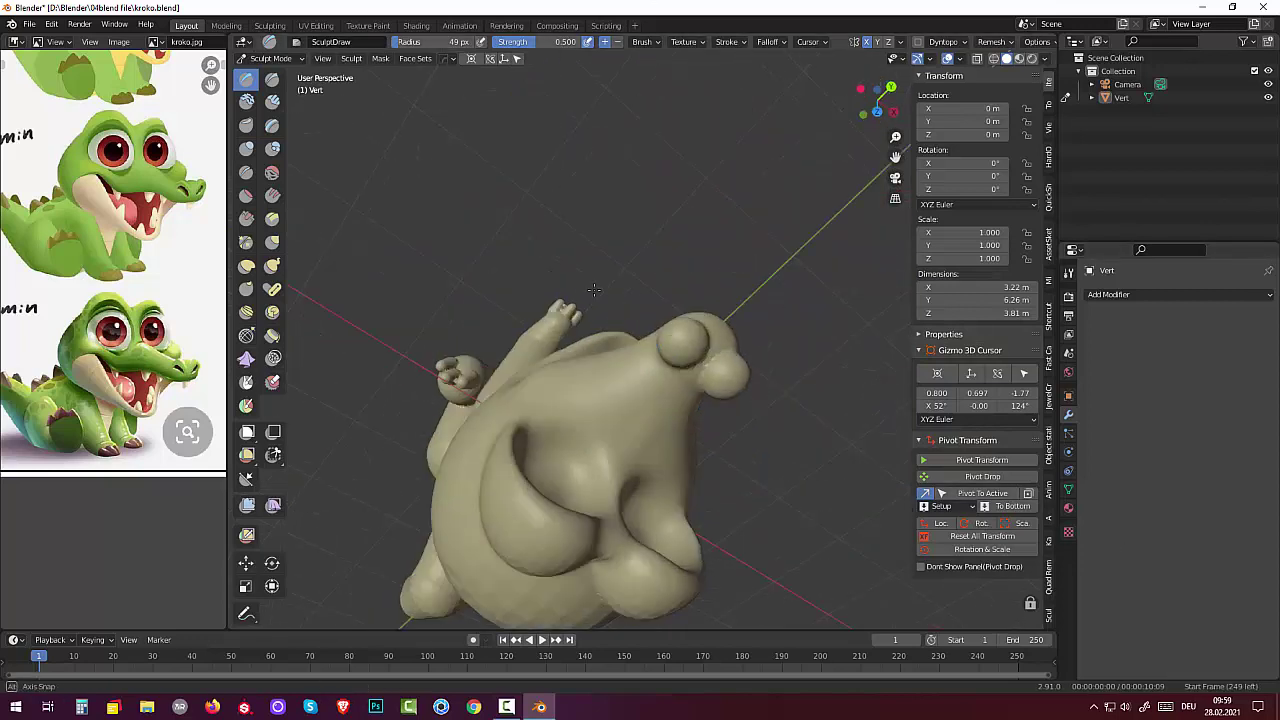
{"action": "scroll", "coordinate": [597, 260], "scroll_direction": "up", "scroll_amount": 4}
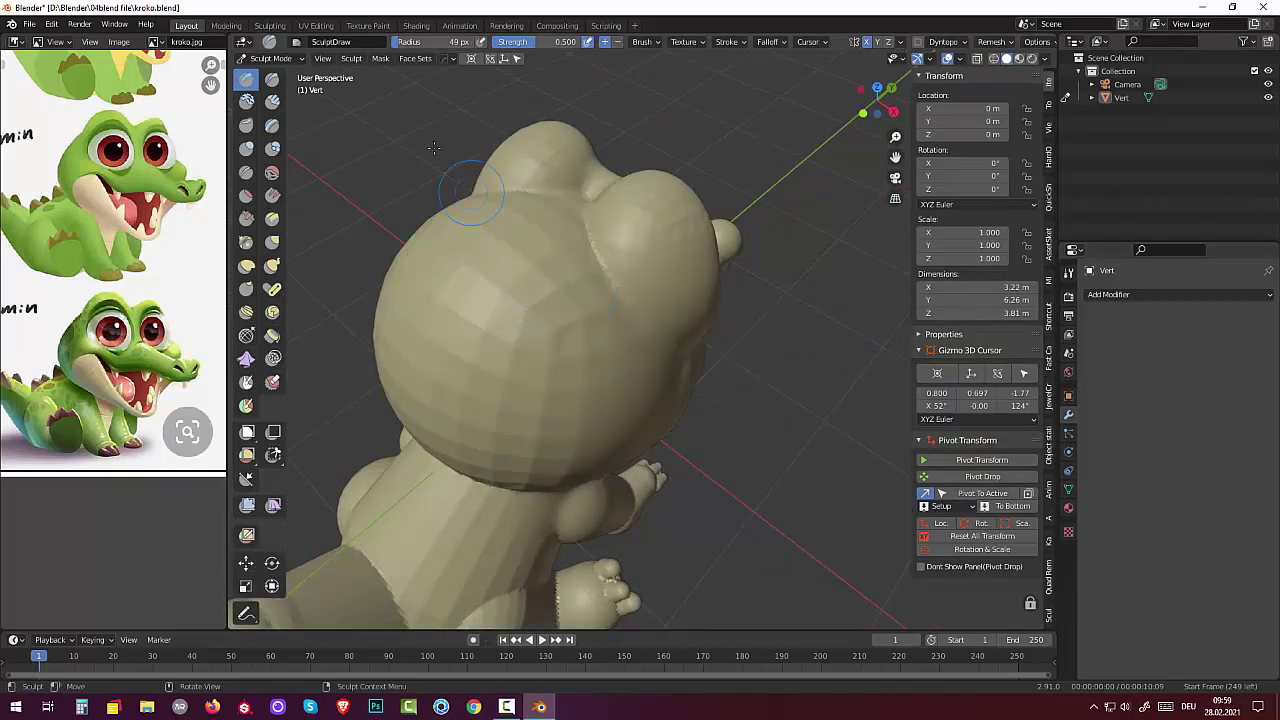
{"action": "left_click", "coordinate": [277, 104]}
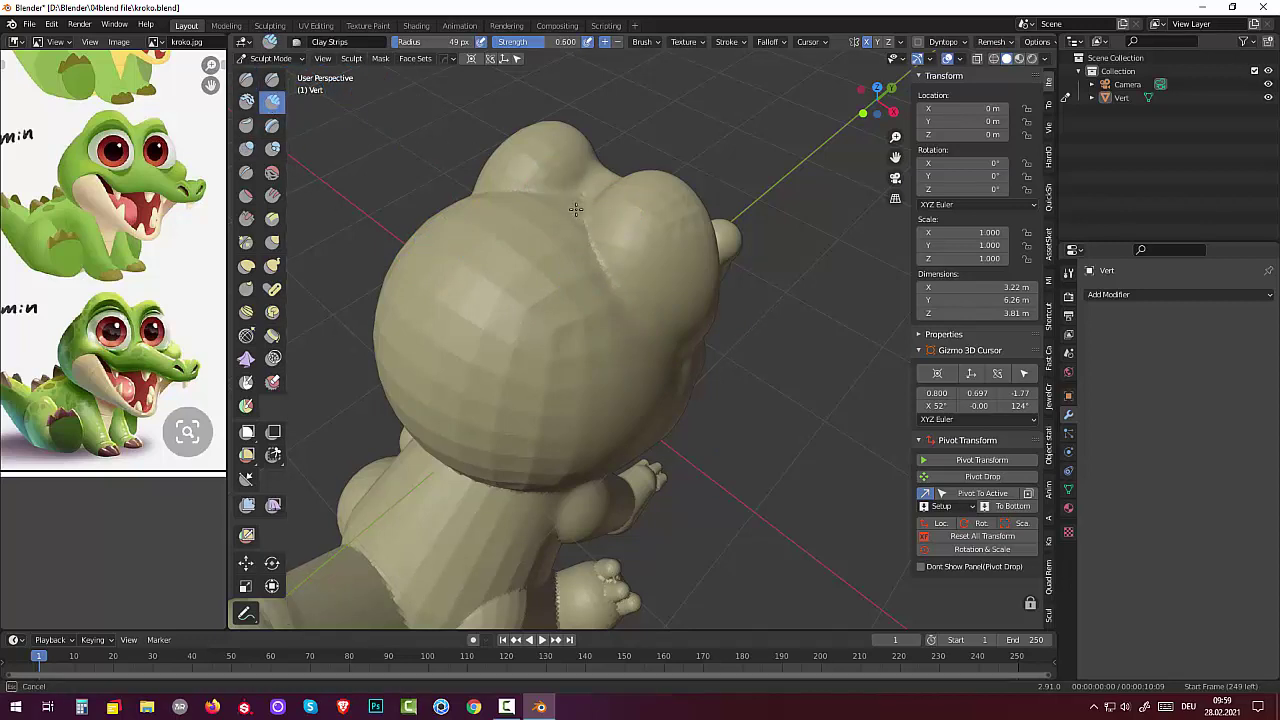
{"action": "left_click_drag", "start_coordinate": [590, 202], "coordinate": [589, 218]}
{"action": "left_click_drag", "start_coordinate": [599, 183], "coordinate": [605, 179]}
{"action": "left_click", "coordinate": [273, 172]}
{"action": "left_click_drag", "start_coordinate": [552, 180], "coordinate": [536, 175]}
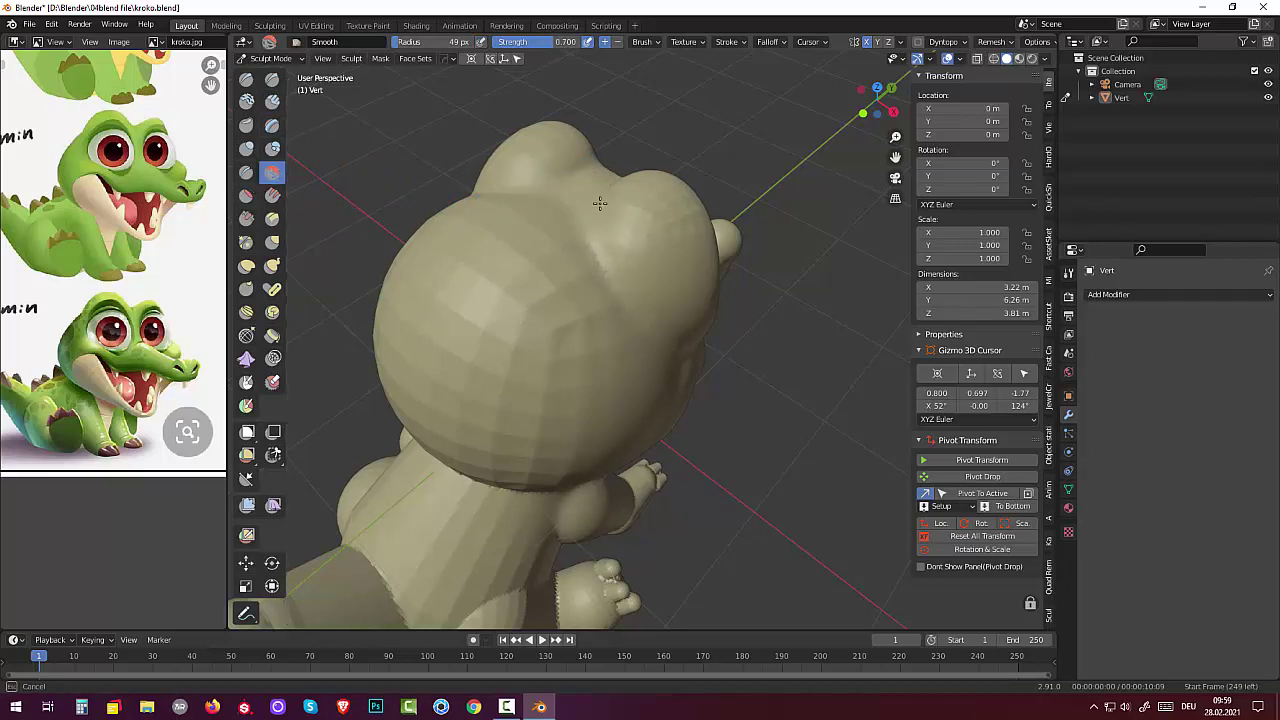
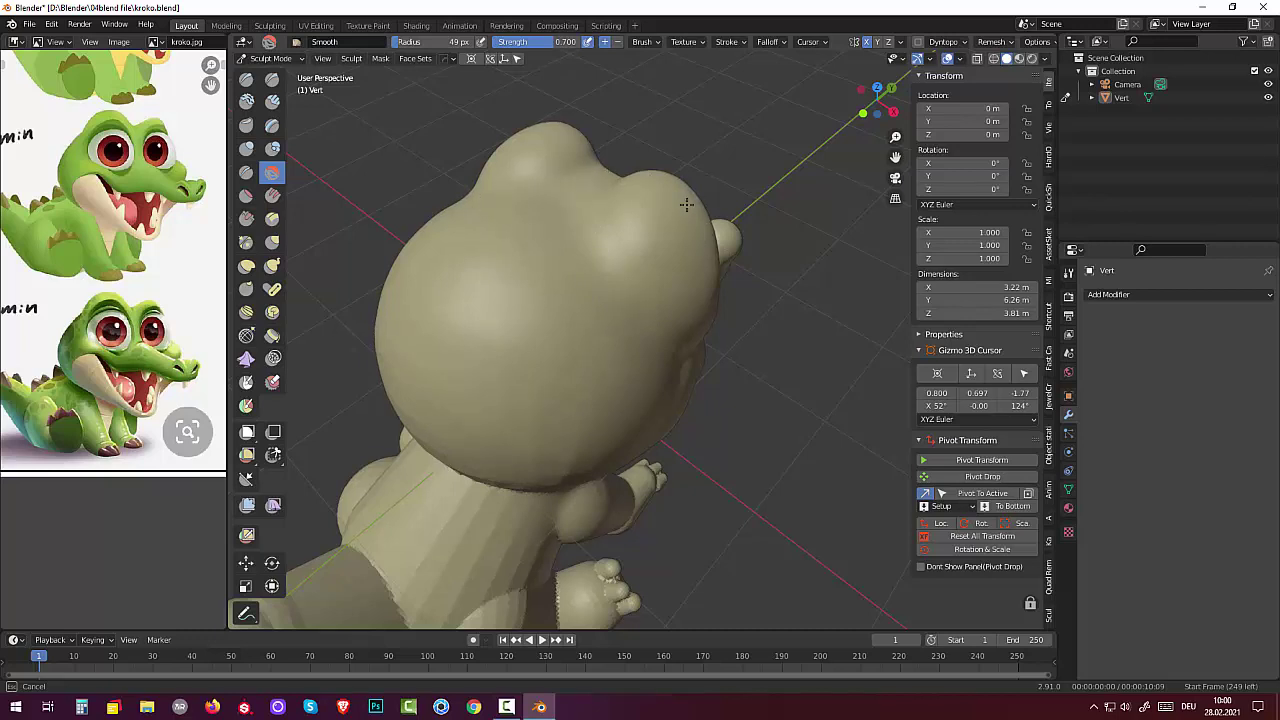
- Smooth the top of the head, save kroko.blend, and pause the screen recording
{"action": "left_click_drag", "start_coordinate": [605, 335], "coordinate": [580, 380]}
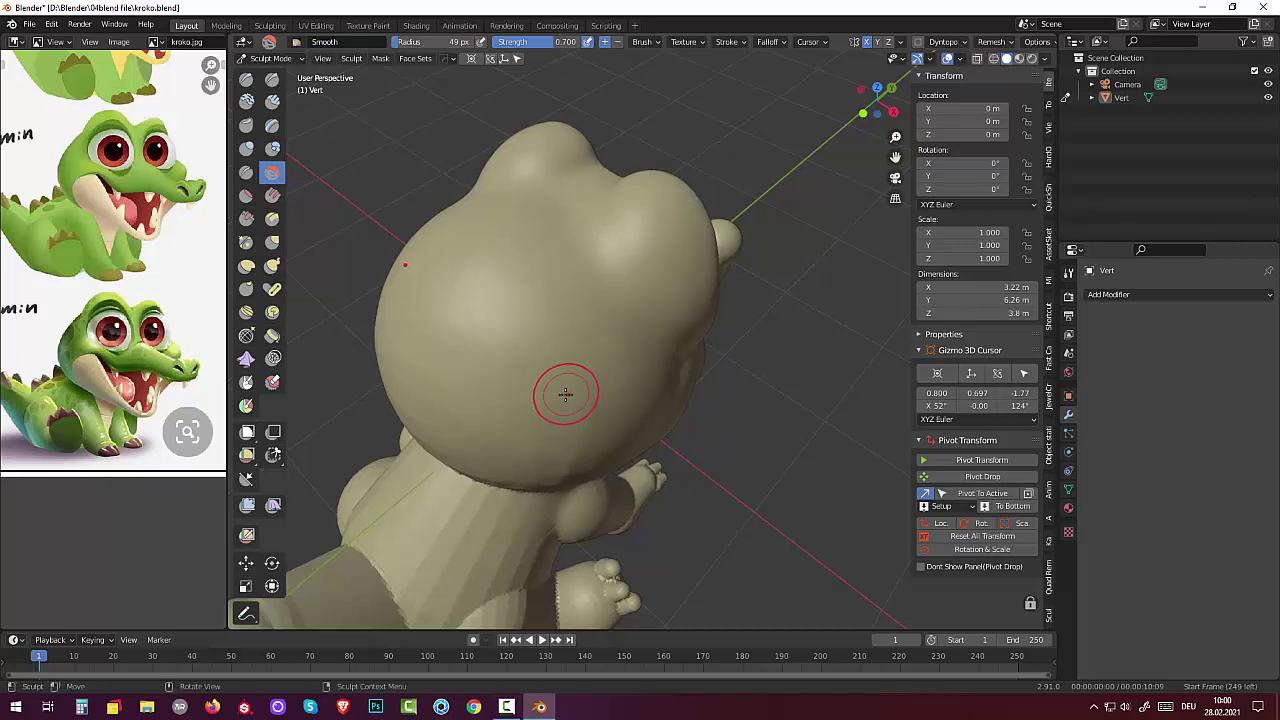
{"action": "key", "text": "ctrl+s"}
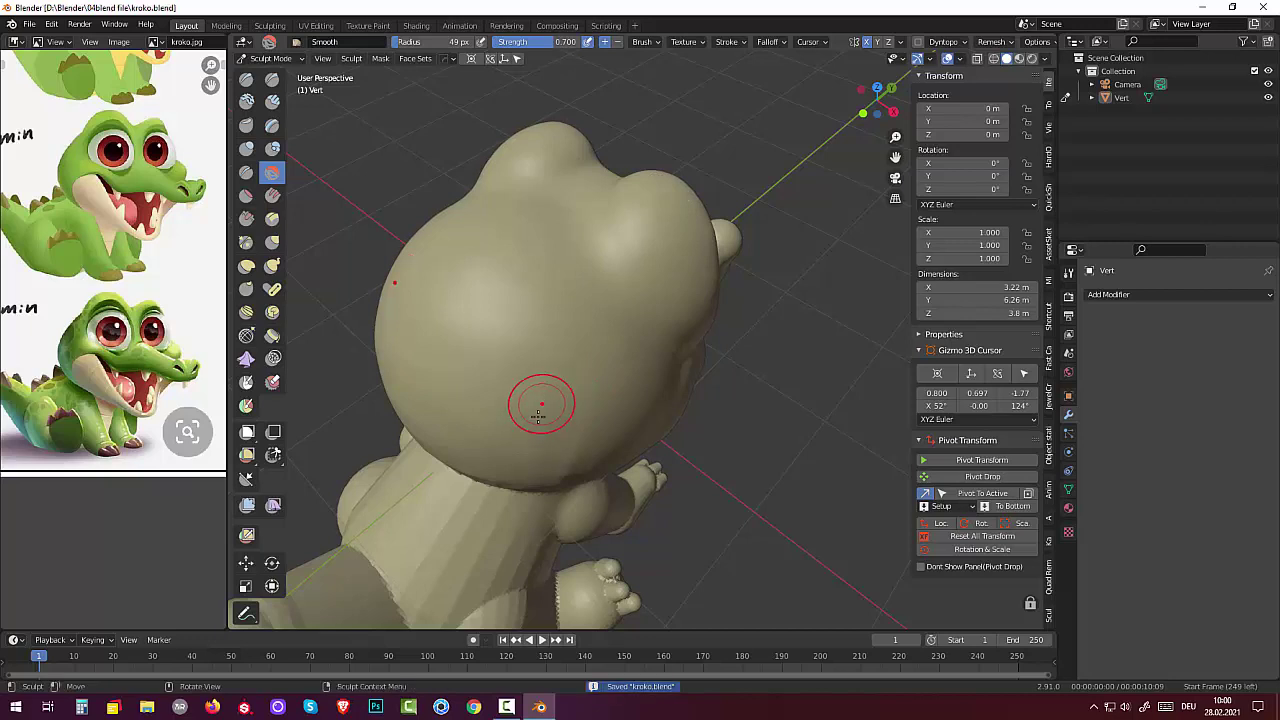
{"action": "left_click", "coordinate": [507, 708]}
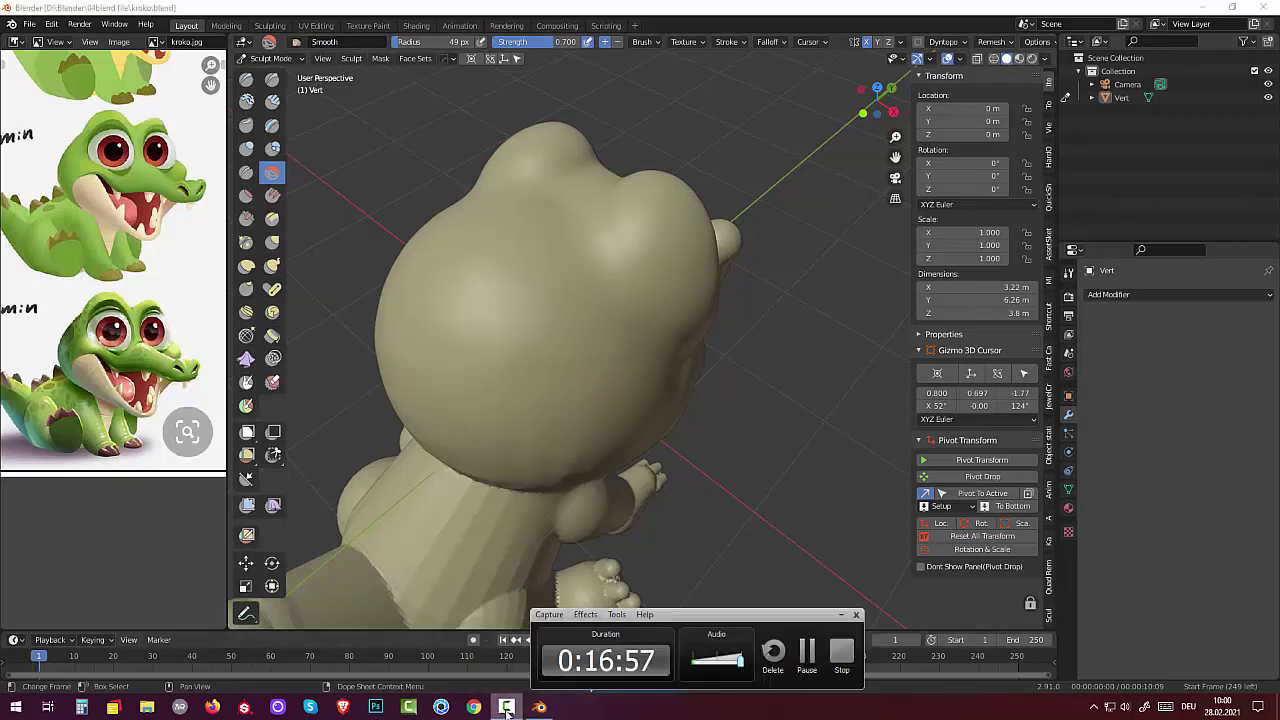
{"action": "left_click", "coordinate": [806, 655]}
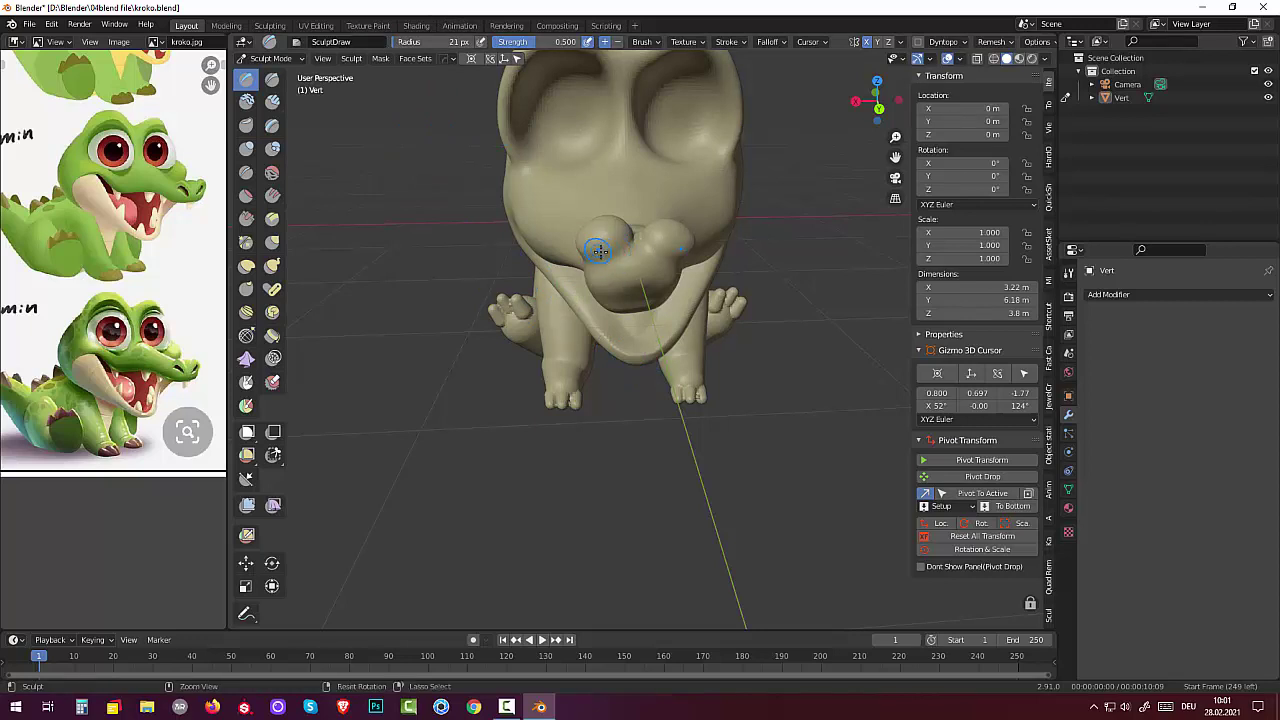
- Build up and dent the left and right nostrils on the snout with SculptDraw strokes
{"action": "right_click_drag", "start_coordinate": [608, 264], "coordinate": [604, 259], "text": "ctrl"}
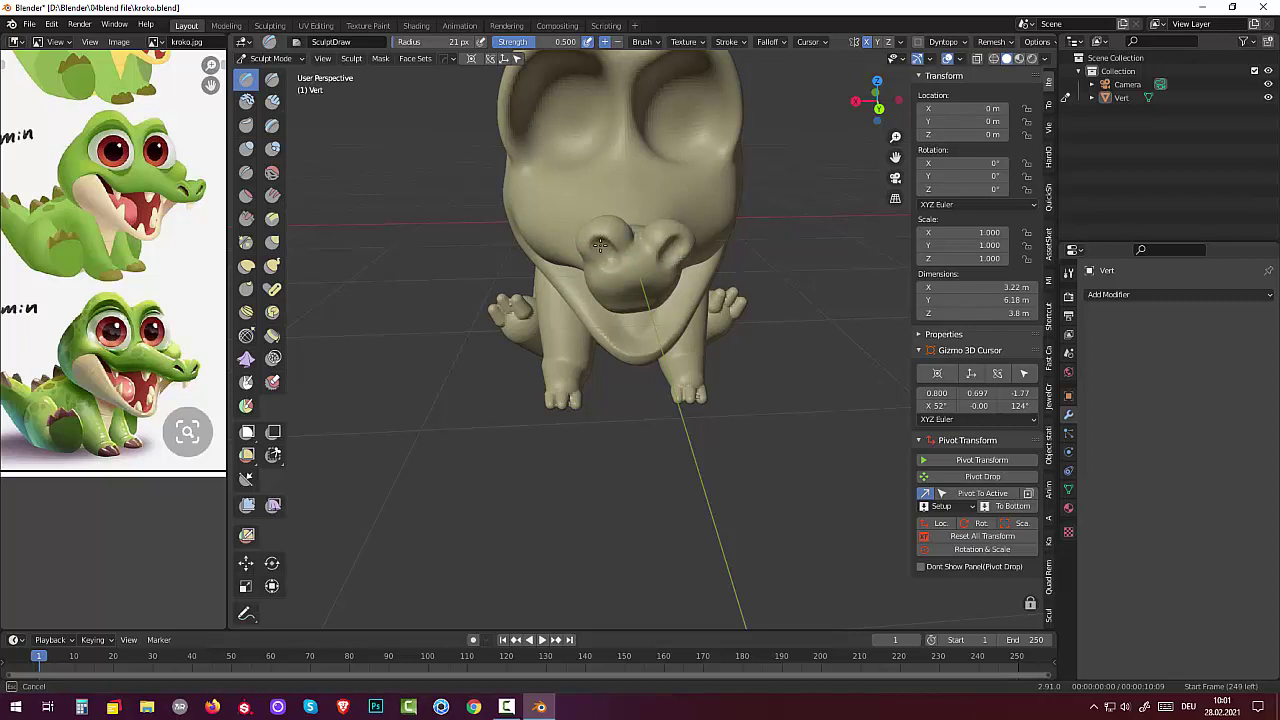
{"action": "right_click_drag", "start_coordinate": [600, 245], "coordinate": [600, 250], "text": "ctrl"}
{"action": "right_click_drag", "start_coordinate": [608, 260], "coordinate": [608, 261], "text": "ctrl"}
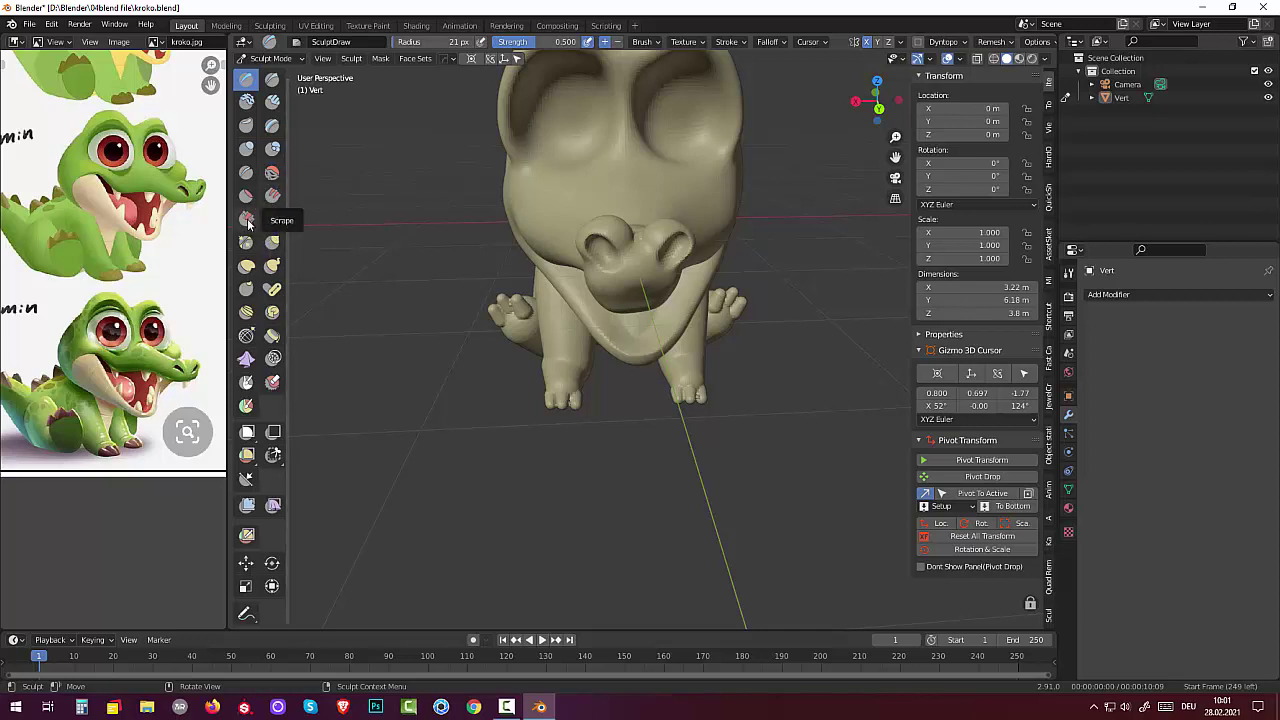
- Scrape the top of the snout flat between the nostrils with Multi-plane Scrape
{"action": "left_click", "coordinate": [272, 219]}
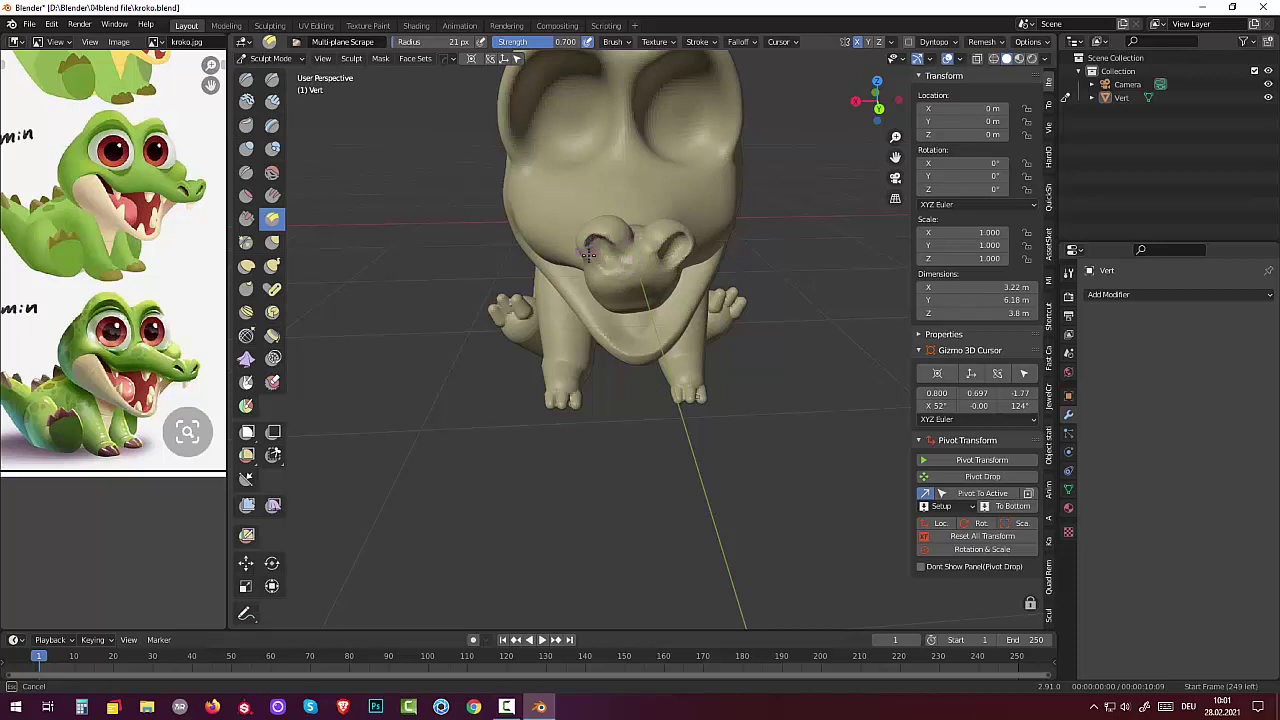
{"action": "left_click_drag", "start_coordinate": [608, 271], "coordinate": [652, 266]}
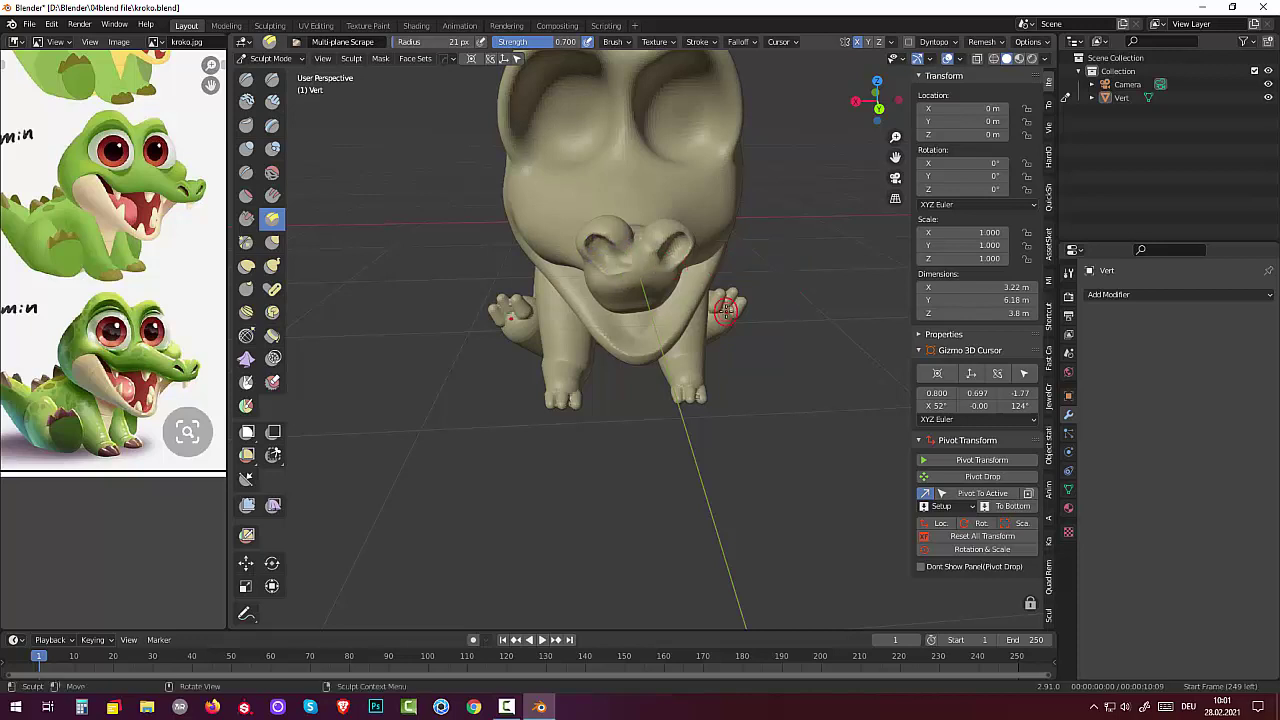
{"action": "key", "text": "ctrl"}
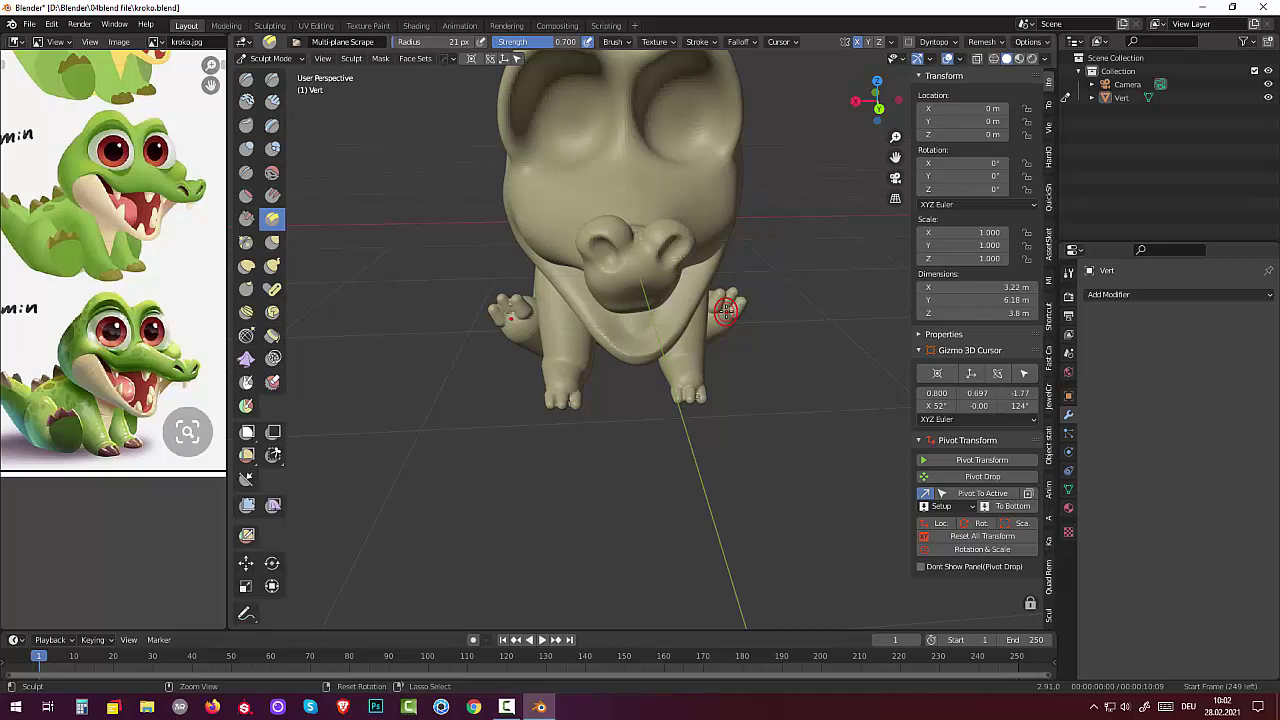
{"action": "left_click", "coordinate": [246, 265]}
- Pull the left nostril area outward and lift the snout and jaw with Elastic Deform
{"action": "left_click_drag", "start_coordinate": [603, 266], "coordinate": [597, 269]}
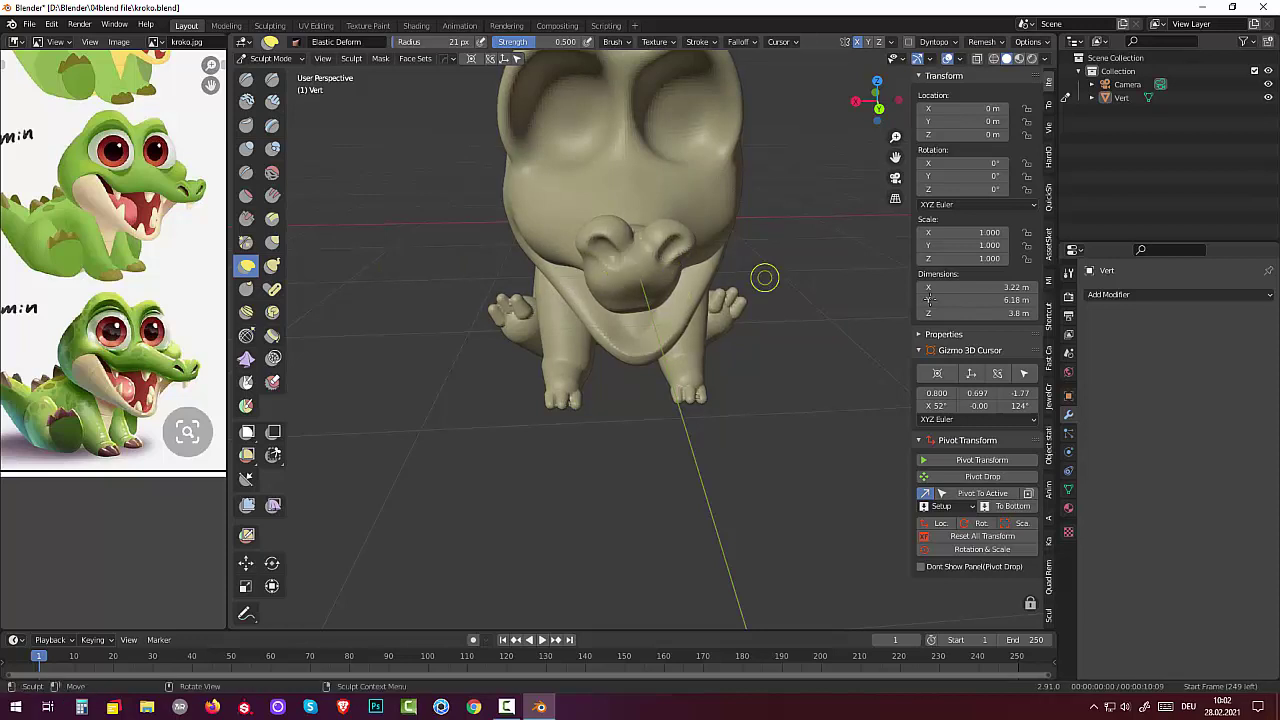
{"action": "middle_click_drag", "start_coordinate": [629, 294], "coordinate": [702, 259]}
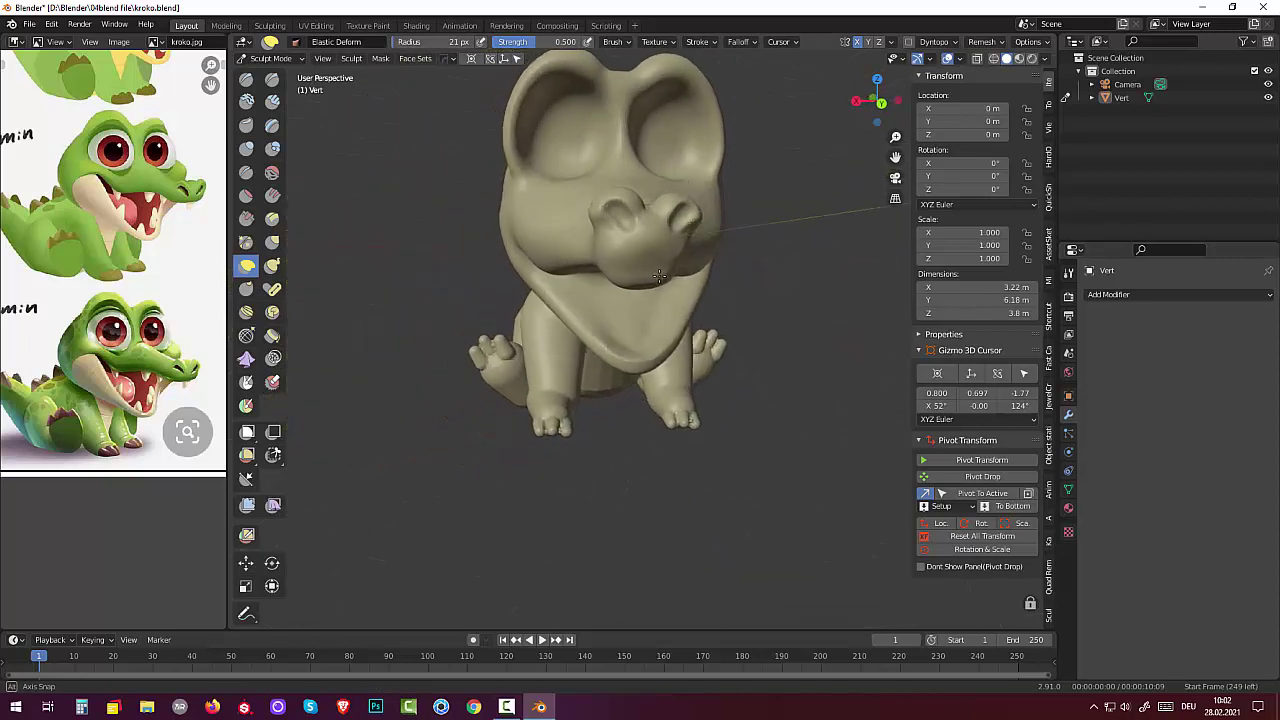
{"action": "middle_click_drag", "start_coordinate": [702, 259], "coordinate": [614, 273]}
{"action": "mouse_move", "coordinate": [615, 273]}
{"action": "left_mouse_down"}
{"action": "mouse_move", "coordinate": [650, 232]}
{"action": "mouse_move", "coordinate": [621, 218]}
{"action": "left_mouse_up"}
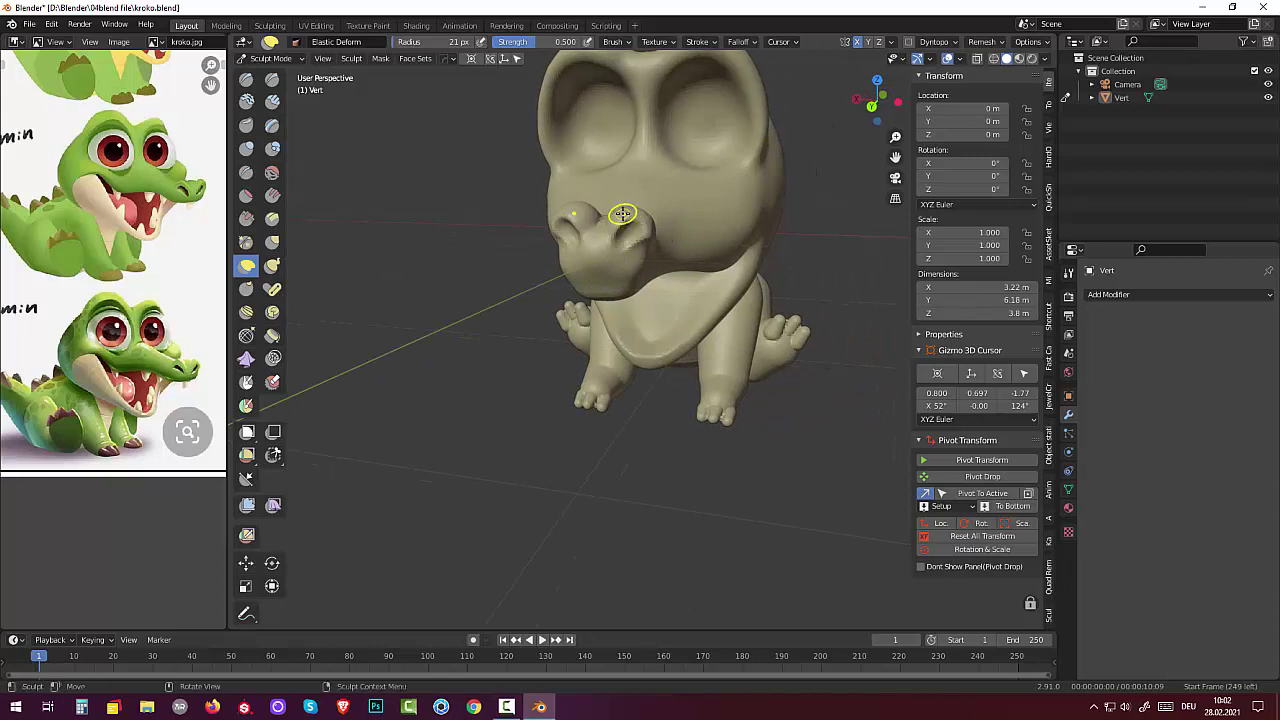
{"action": "left_click_drag", "start_coordinate": [621, 218], "coordinate": [622, 222]}
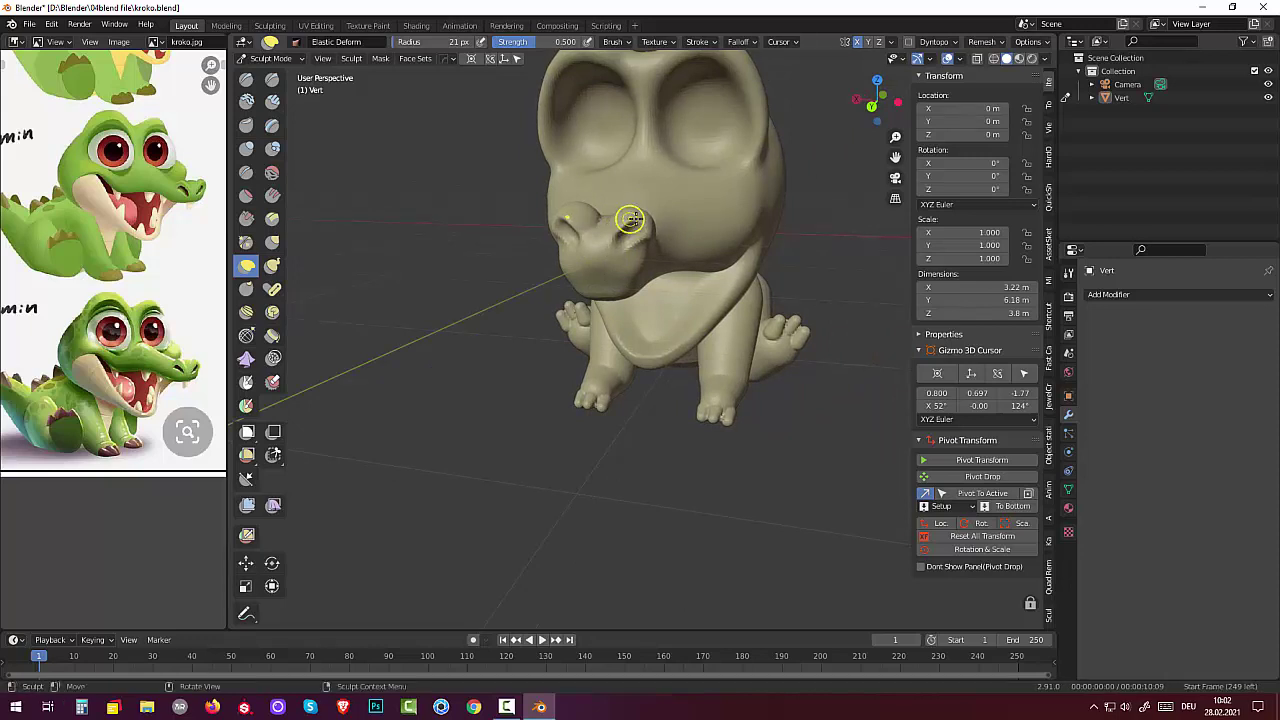
{"action": "middle_click_drag", "start_coordinate": [650, 234], "coordinate": [650, 216]}
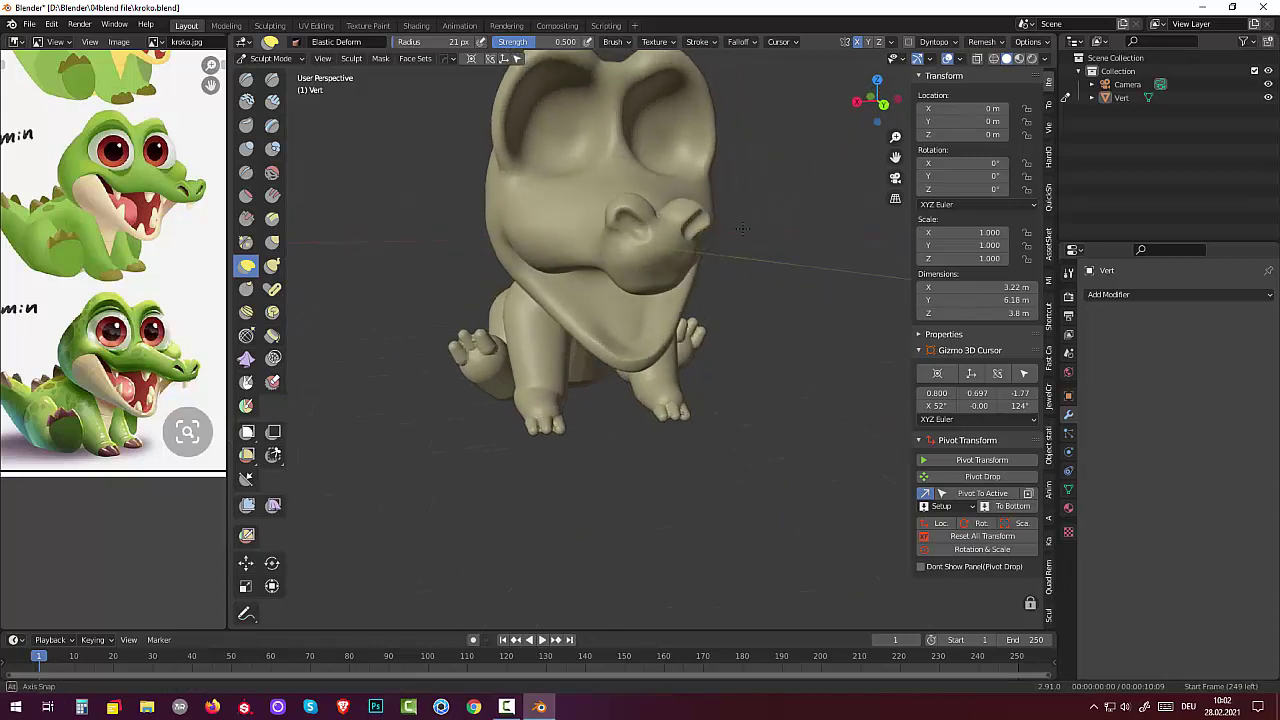
{"action": "mouse_move", "coordinate": [650, 216]}
{"action": "left_mouse_down"}
{"action": "mouse_move", "coordinate": [623, 215]}
{"action": "mouse_move", "coordinate": [618, 191]}
{"action": "mouse_move", "coordinate": [594, 229]}
{"action": "mouse_move", "coordinate": [600, 214]}
{"action": "left_mouse_up"}
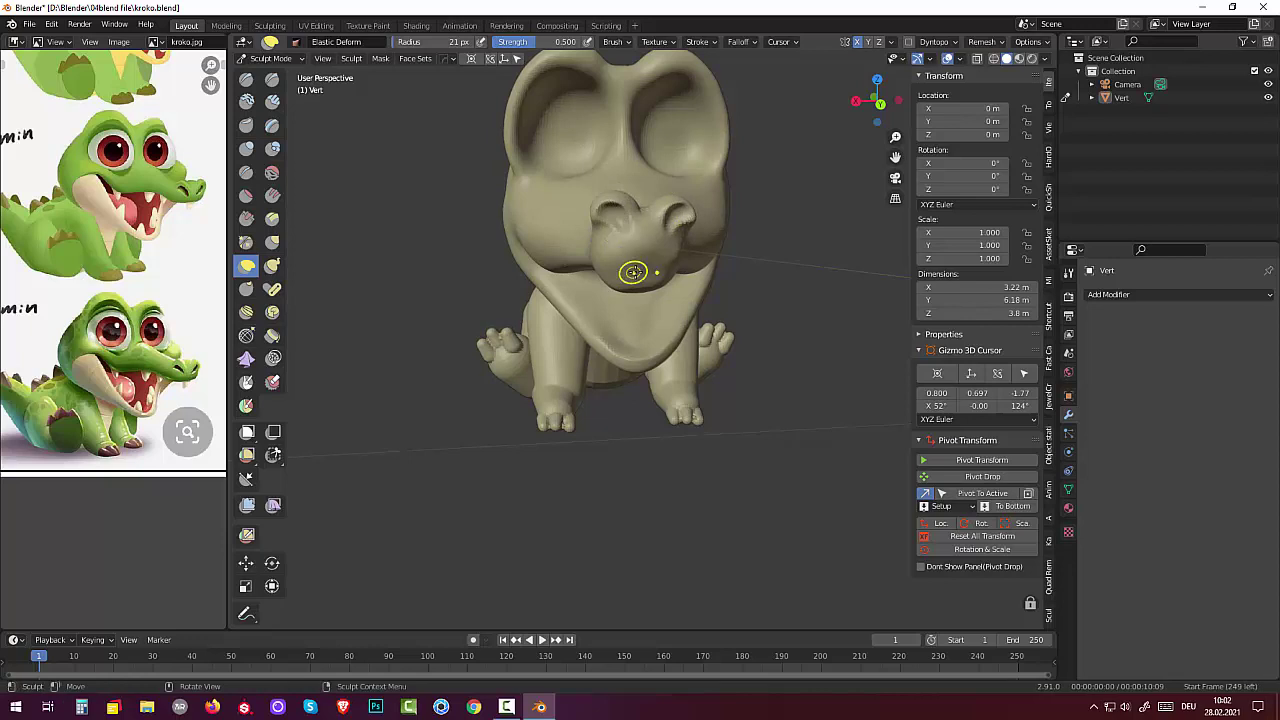
- Push the snout into a new shape from the front, undoing the last deformation
{"action": "middle_click_drag", "start_coordinate": [633, 272], "coordinate": [723, 234]}
{"action": "left_click_drag", "start_coordinate": [723, 234], "coordinate": [704, 206]}
{"action": "mouse_move", "coordinate": [703, 209]}
{"action": "middle_mouse_down", "text": "alt"}
{"action": "mouse_move", "coordinate": [630, 240]}
{"action": "mouse_move", "coordinate": [636, 221]}
{"action": "middle_mouse_up", "text": "alt"}
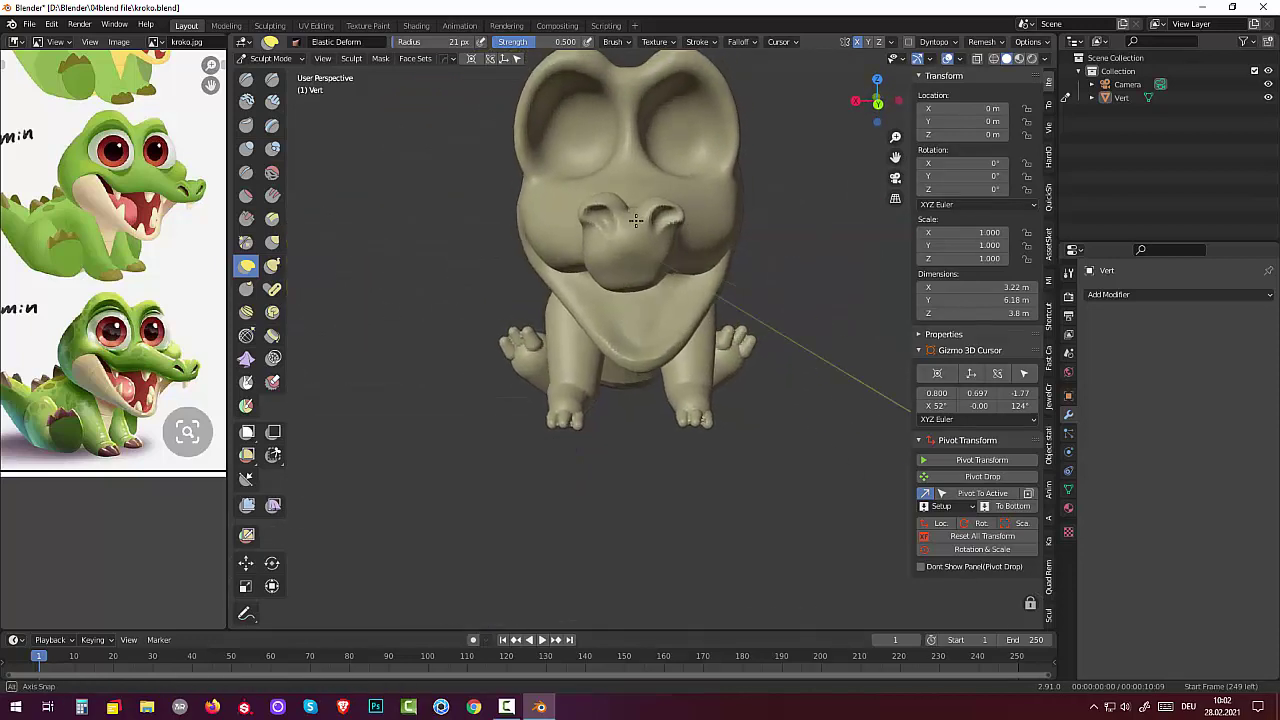
{"action": "left_click_drag", "start_coordinate": [636, 221], "coordinate": [609, 234]}
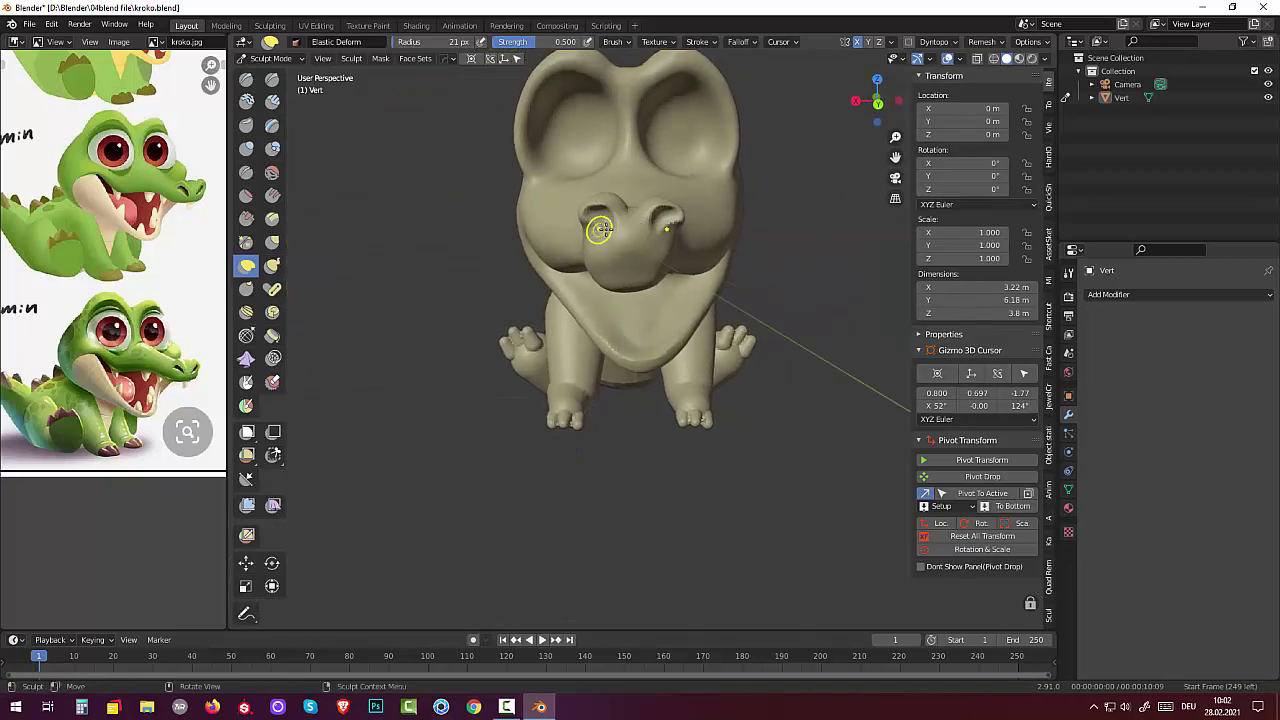
{"action": "key", "text": "Escape"}
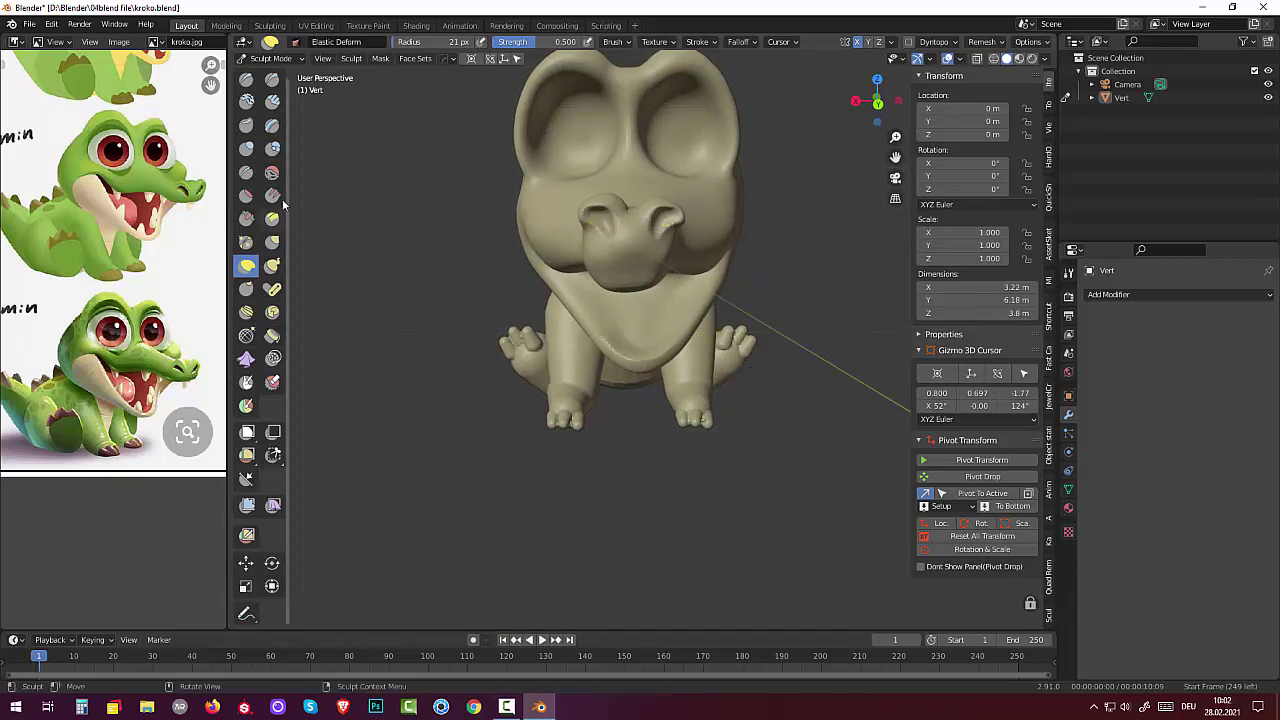
{"action": "left_click", "coordinate": [271, 168]}
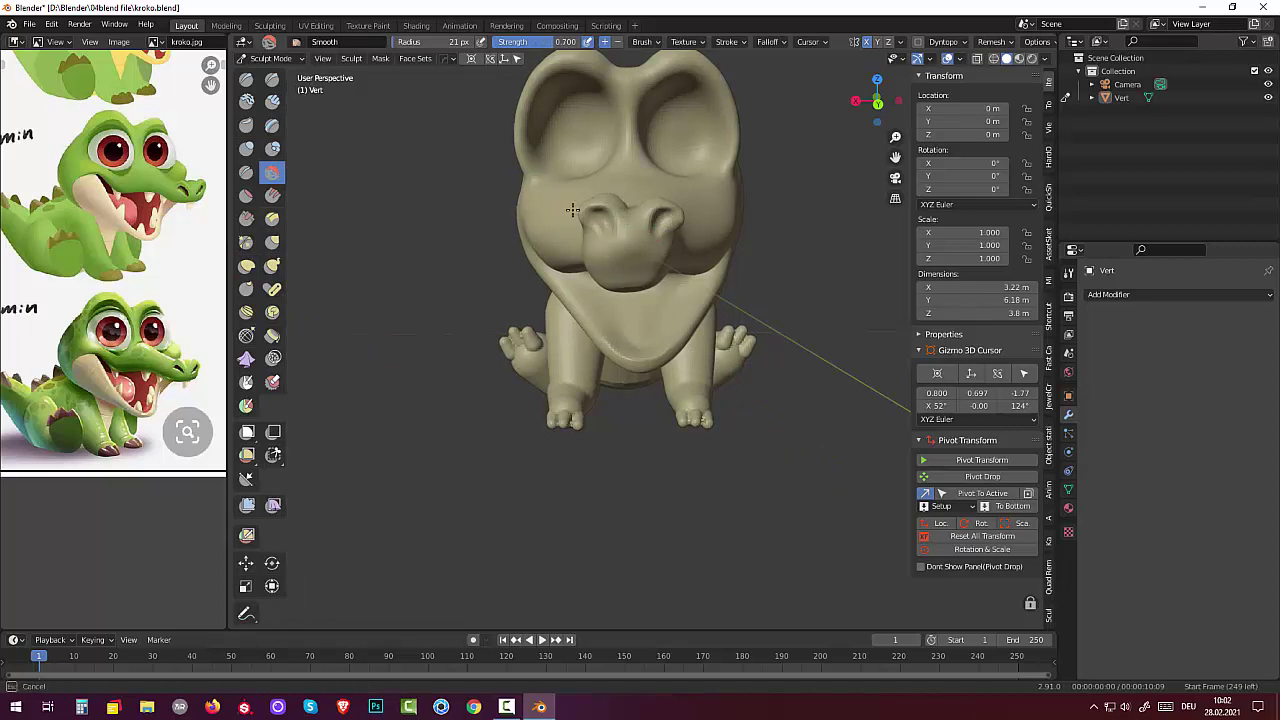
- Smooth the snout, then elastically reshape the right nostril area and lower jaw
{"action": "mouse_move", "coordinate": [572, 209]}
{"action": "left_mouse_down"}
{"action": "mouse_move", "coordinate": [615, 212]}
{"action": "mouse_move", "coordinate": [652, 236]}
{"action": "mouse_move", "coordinate": [600, 257]}
{"action": "mouse_move", "coordinate": [524, 241]}
{"action": "left_mouse_up"}
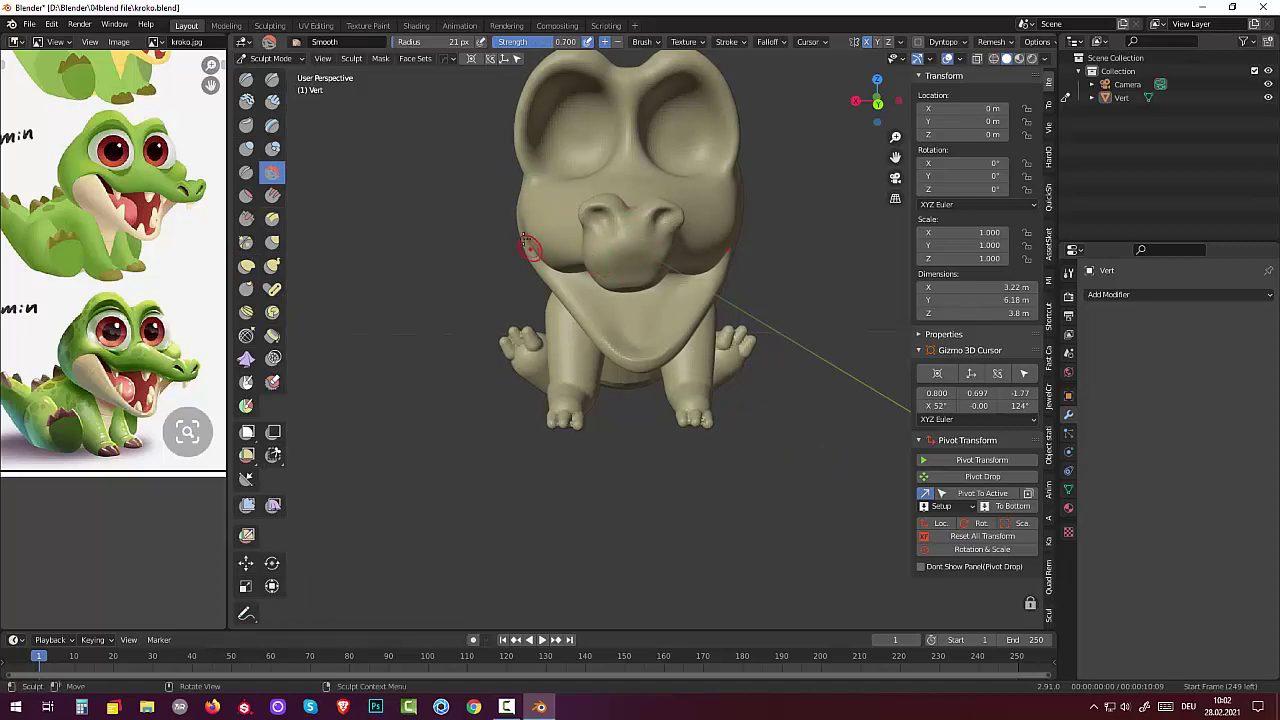
{"action": "left_click", "coordinate": [250, 267]}
{"action": "left_click_drag", "start_coordinate": [689, 209], "coordinate": [672, 220]}
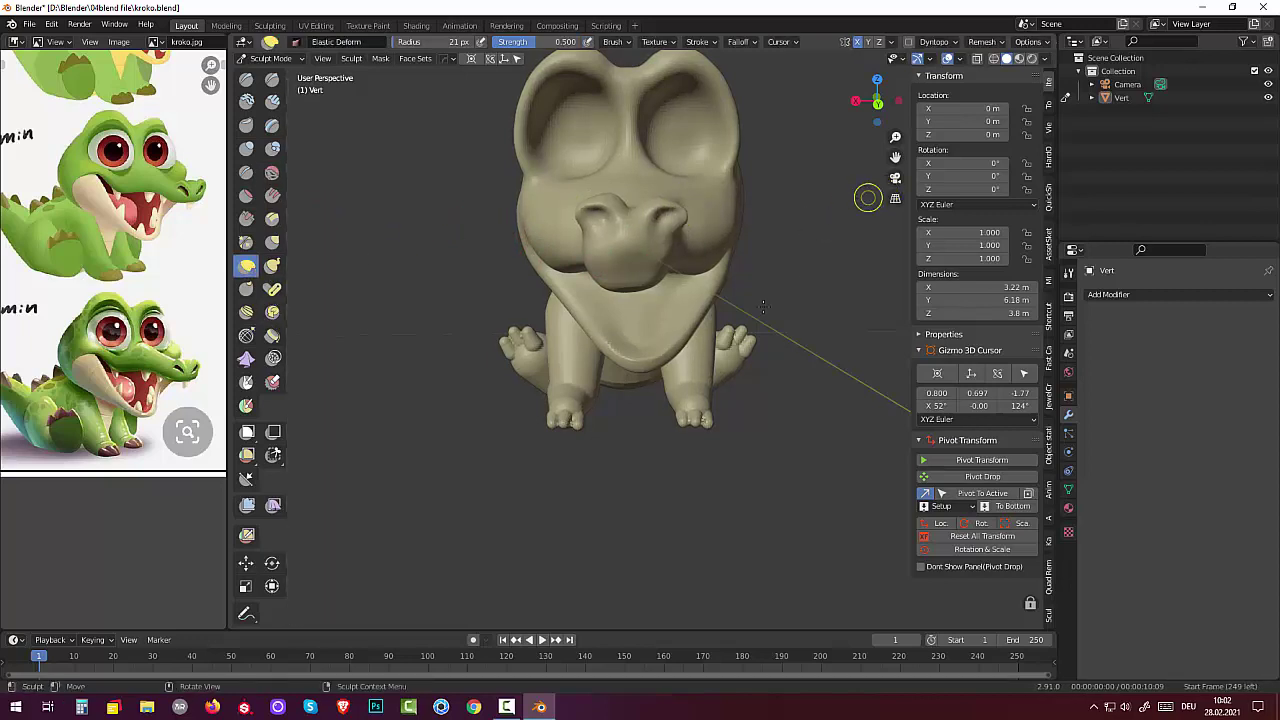
{"action": "middle_click_drag", "start_coordinate": [862, 197], "coordinate": [700, 348]}
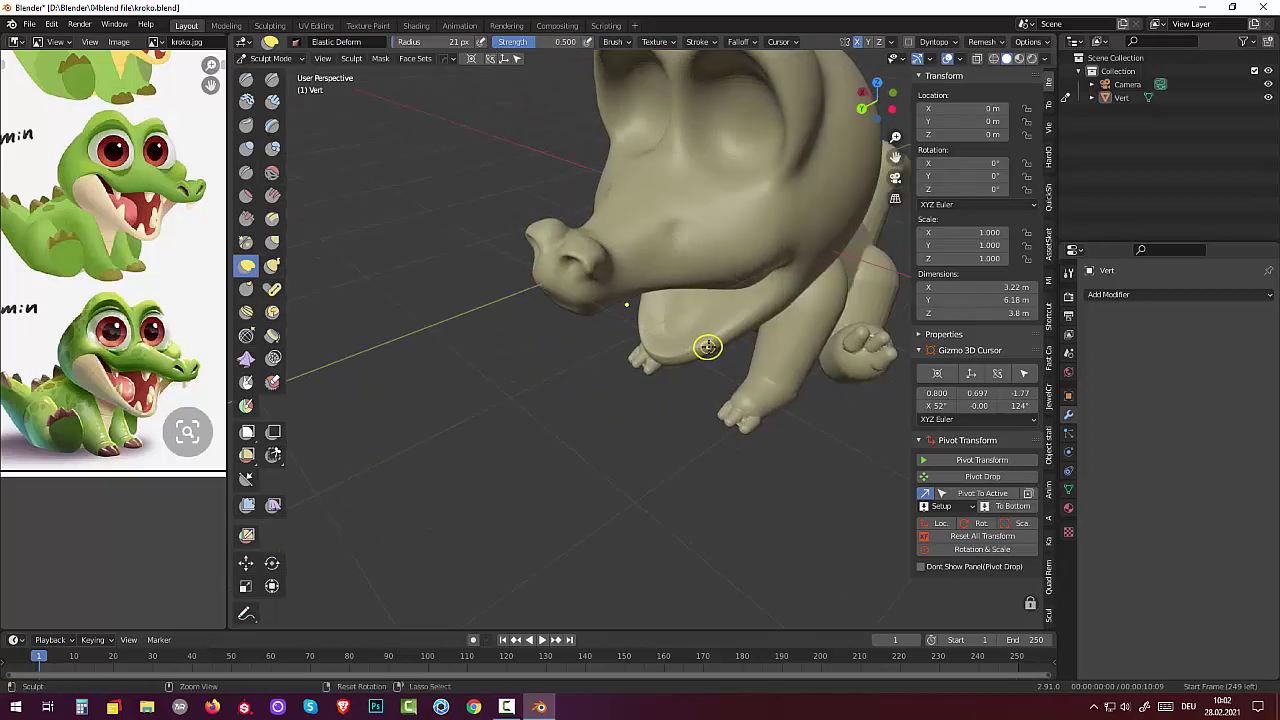
{"action": "left_click_drag", "start_coordinate": [711, 346], "coordinate": [723, 363]}
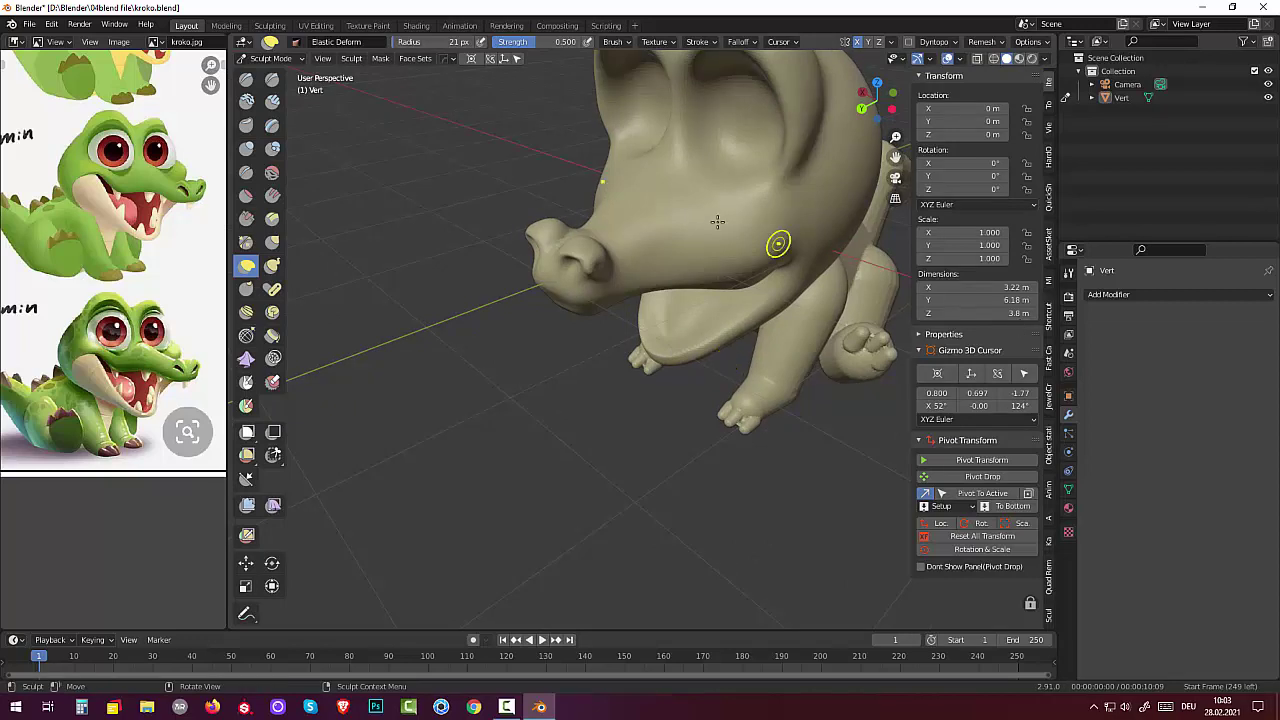
{"action": "mouse_move", "coordinate": [581, 270]}
{"action": "left_mouse_down"}
{"action": "mouse_move", "coordinate": [598, 278]}
{"action": "mouse_move", "coordinate": [583, 272]}
{"action": "left_mouse_up"}
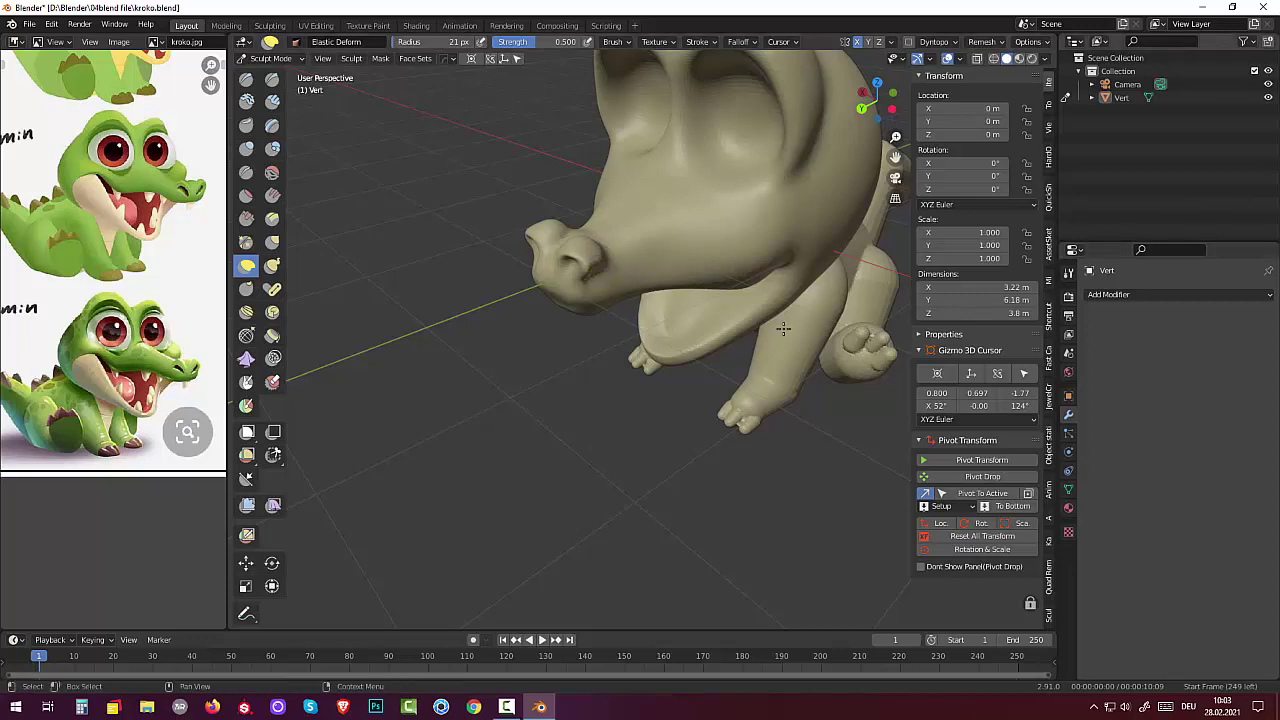
- Pull the right nostril bump into shape and smooth over the nose
{"action": "mouse_move", "coordinate": [780, 323]}
{"action": "middle_mouse_down"}
{"action": "mouse_move", "coordinate": [570, 372]}
{"action": "mouse_move", "coordinate": [580, 343]}
{"action": "middle_mouse_up"}
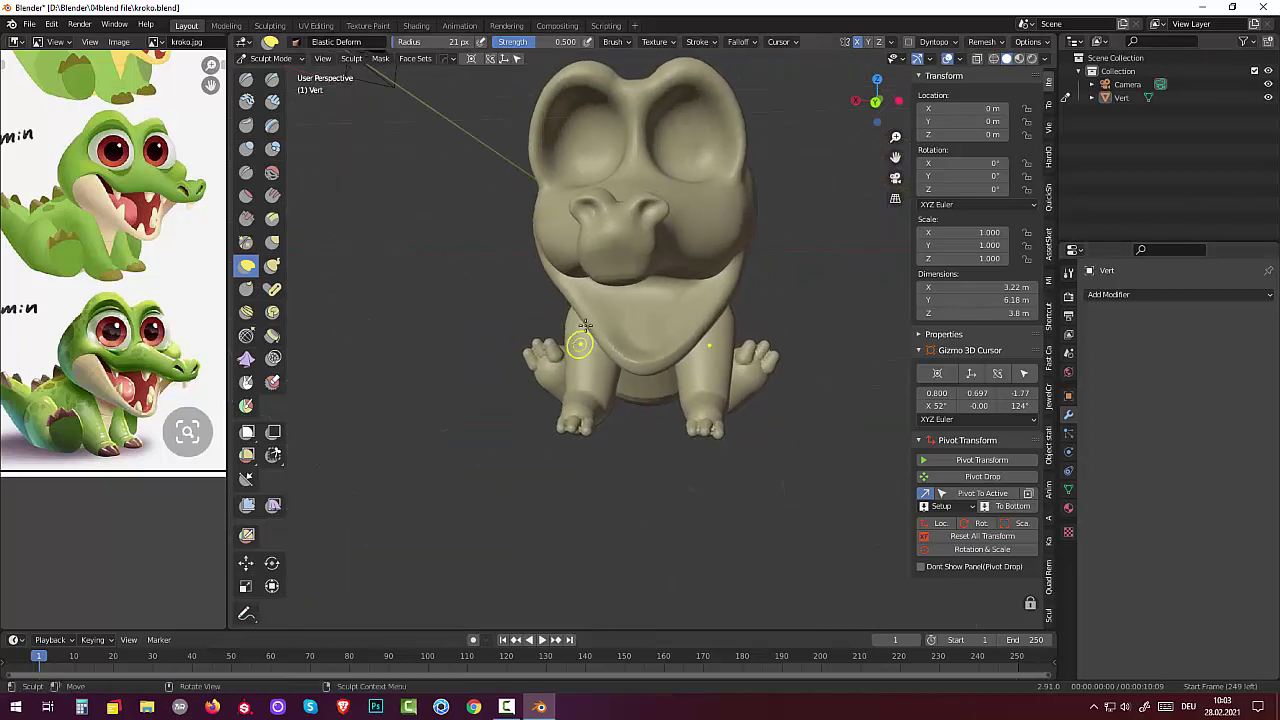
{"action": "mouse_move", "coordinate": [654, 202]}
{"action": "left_mouse_down"}
{"action": "mouse_move", "coordinate": [655, 181]}
{"action": "mouse_move", "coordinate": [639, 197]}
{"action": "left_mouse_up"}
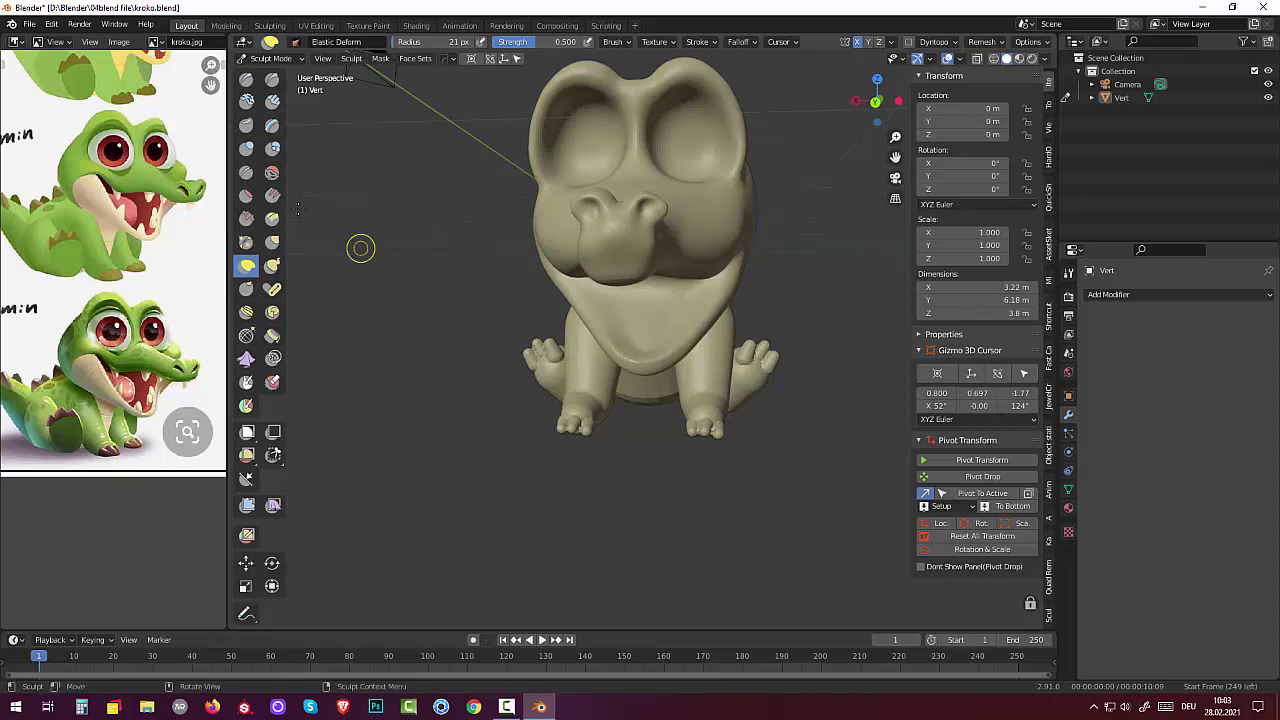
{"action": "left_click", "coordinate": [271, 172]}
{"action": "mouse_move", "coordinate": [684, 208]}
{"action": "left_mouse_down"}
{"action": "mouse_move", "coordinate": [630, 216]}
{"action": "mouse_move", "coordinate": [577, 197]}
{"action": "mouse_move", "coordinate": [583, 230]}
{"action": "left_mouse_up"}
{"action": "mouse_move", "coordinate": [829, 286]}
{"action": "middle_mouse_down"}
{"action": "mouse_move", "coordinate": [864, 293]}
{"action": "mouse_move", "coordinate": [708, 281]}
{"action": "middle_mouse_up"}
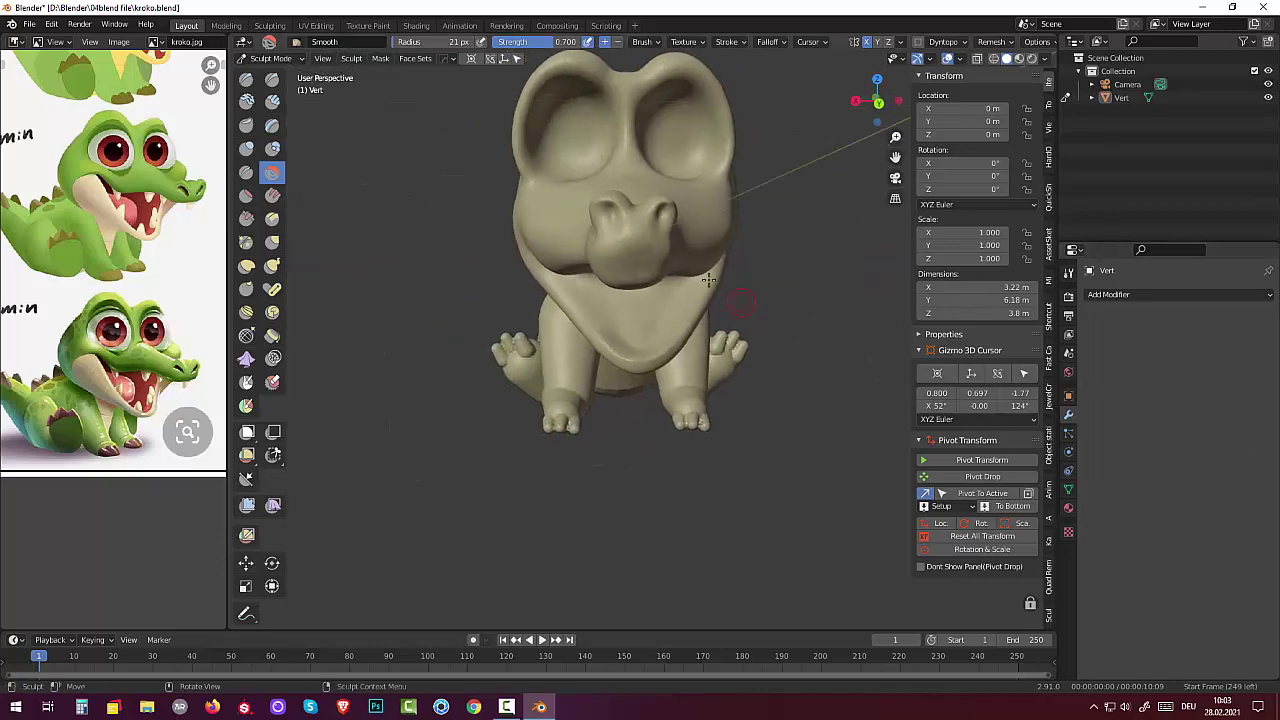
- Reshape the snout tip with Elastic Deform at 44 px radius, checking it from several sides
{"action": "left_click", "coordinate": [247, 267]}
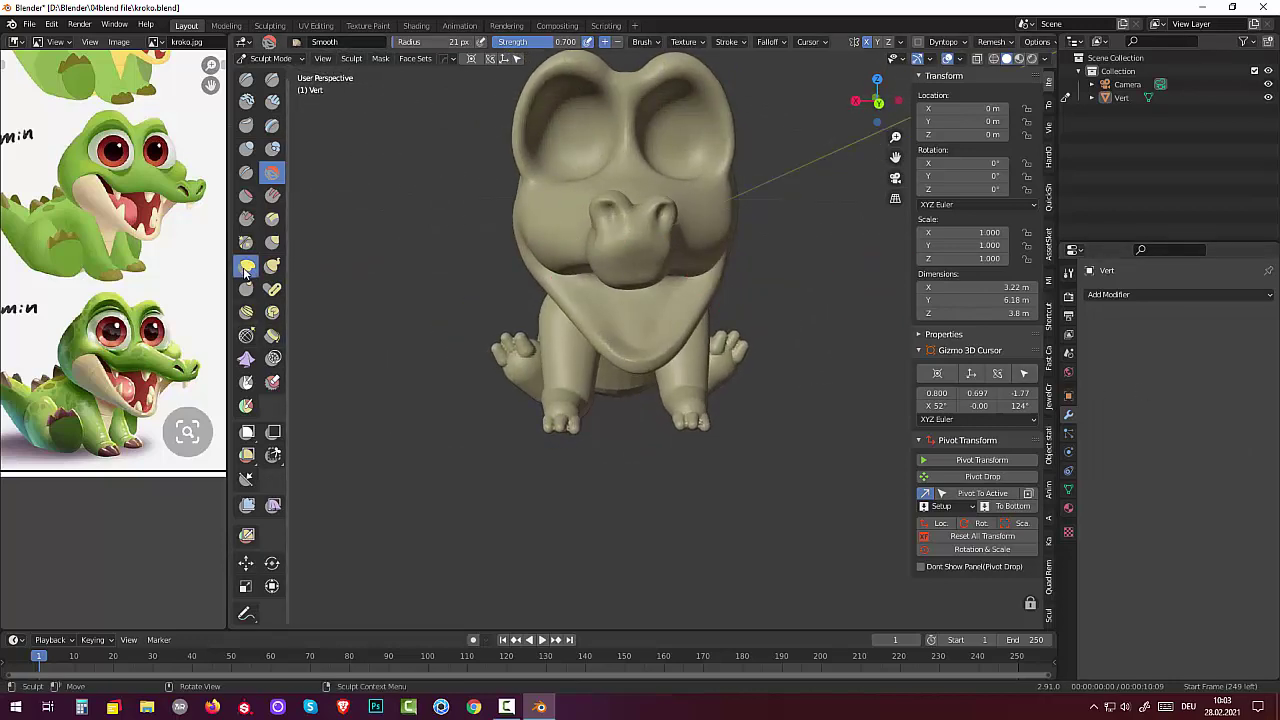
{"action": "left_click_drag", "start_coordinate": [671, 209], "coordinate": [688, 224]}
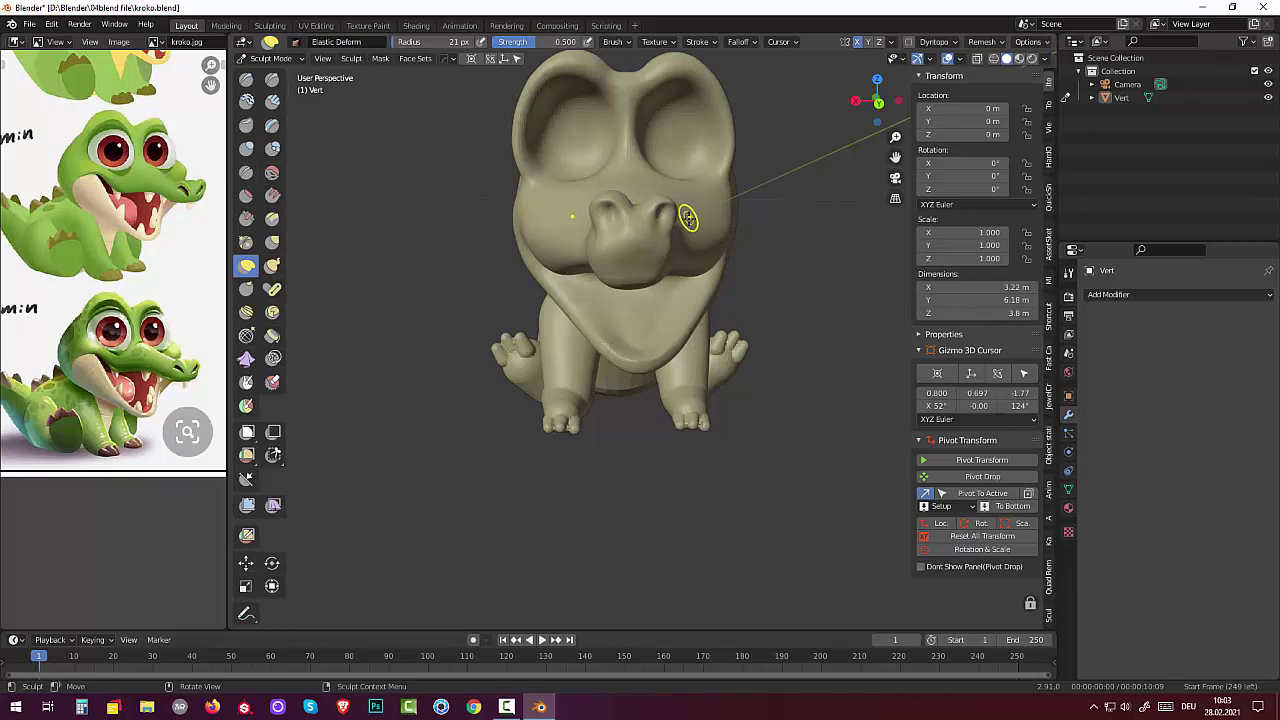
{"action": "key", "text": "f"}
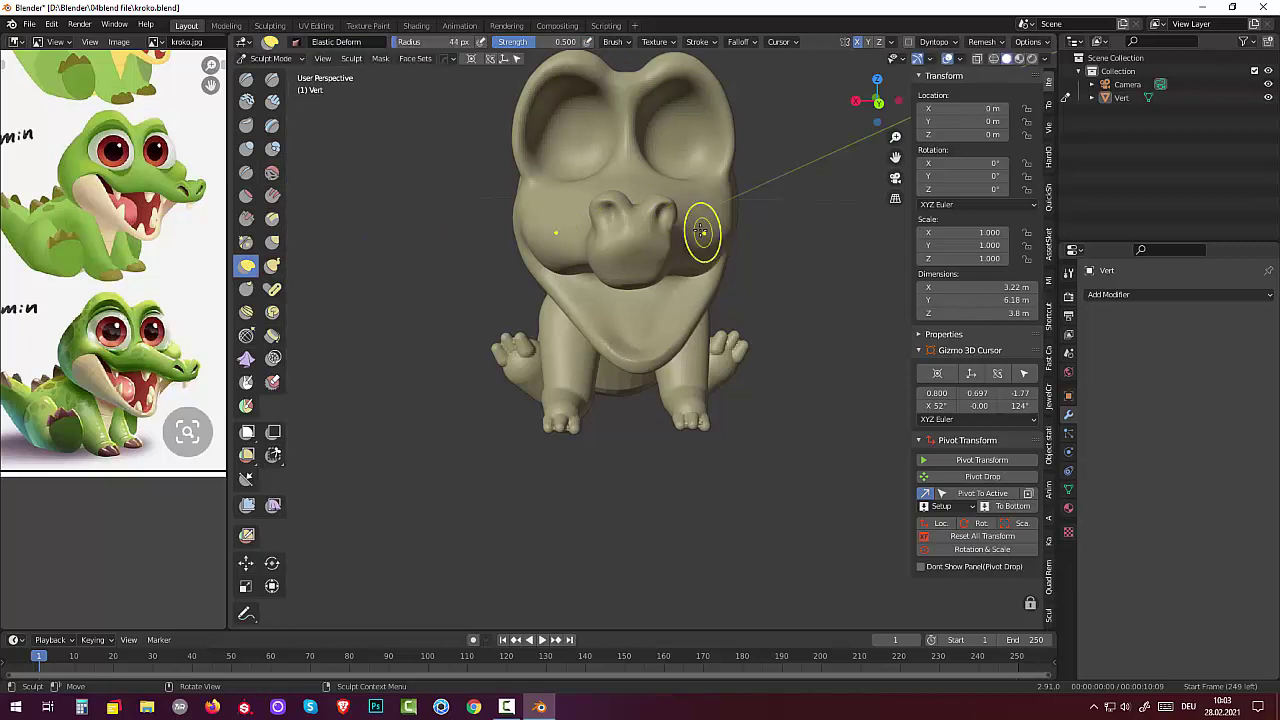
{"action": "left_click_drag", "start_coordinate": [688, 224], "coordinate": [594, 206]}
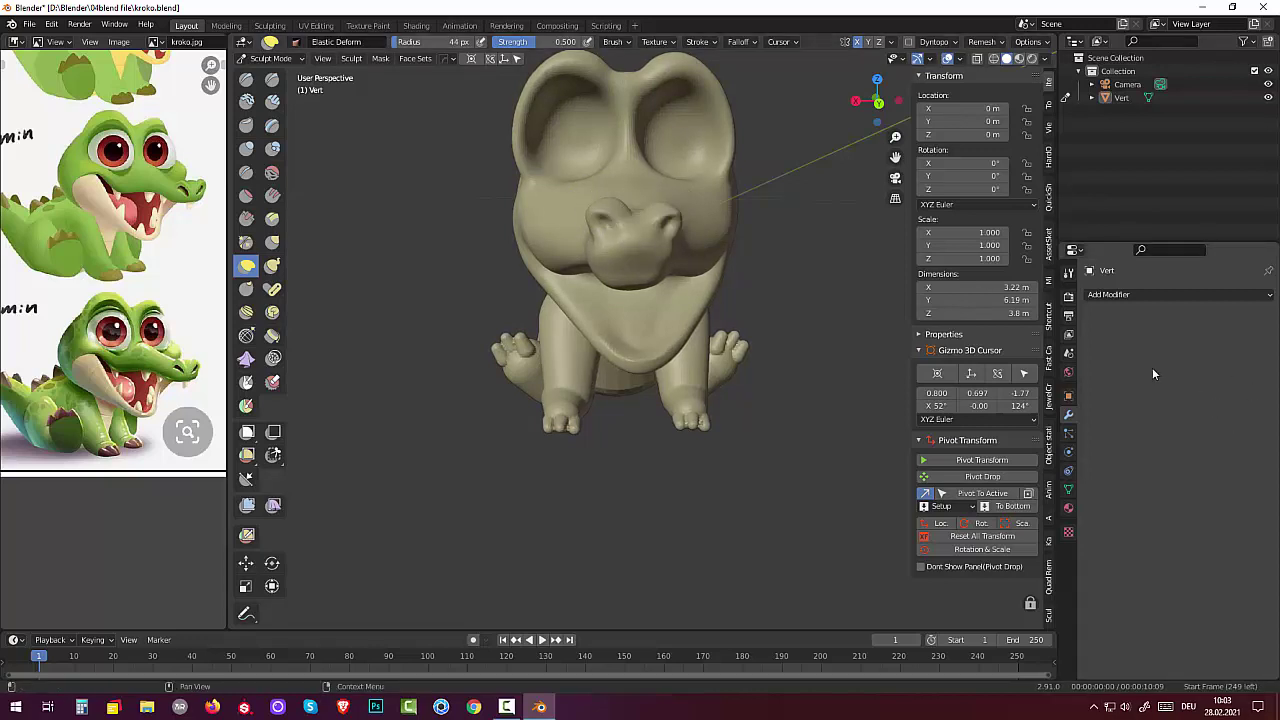
{"action": "middle_click_drag", "start_coordinate": [634, 363], "coordinate": [763, 400]}
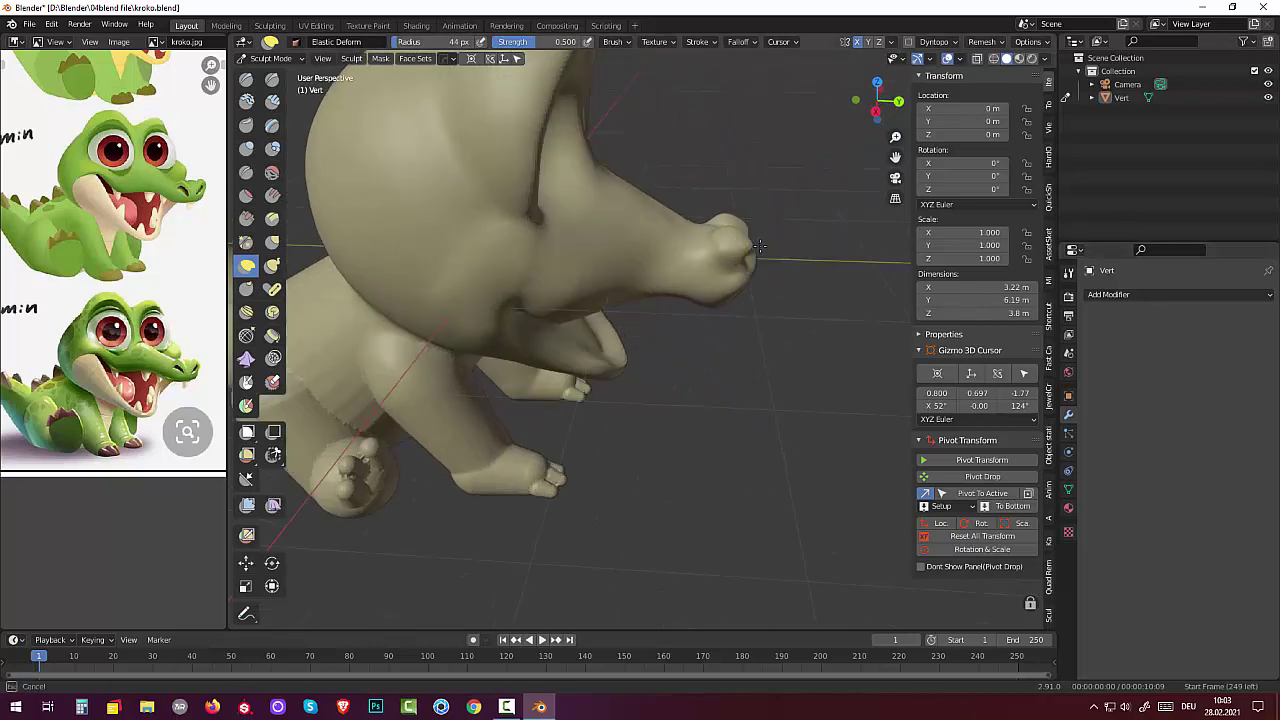
{"action": "left_click_drag", "start_coordinate": [760, 246], "coordinate": [726, 234]}
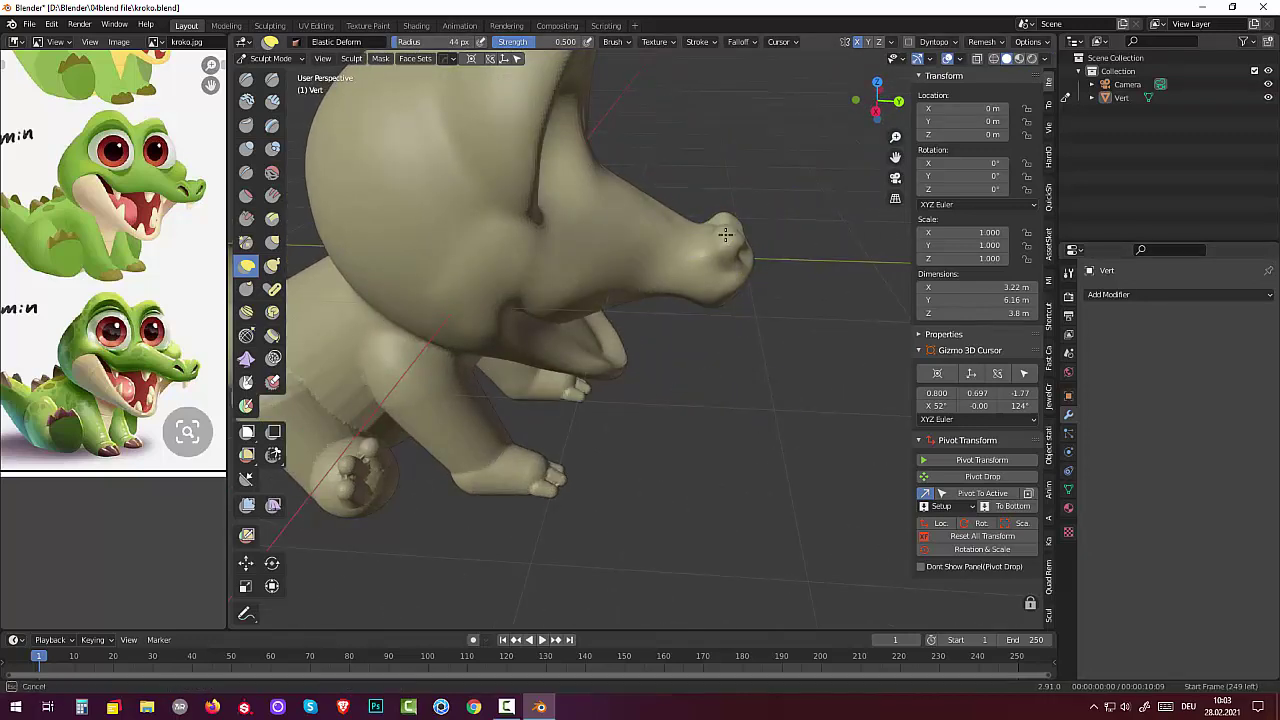
{"action": "left_click_drag", "start_coordinate": [726, 234], "coordinate": [733, 228]}
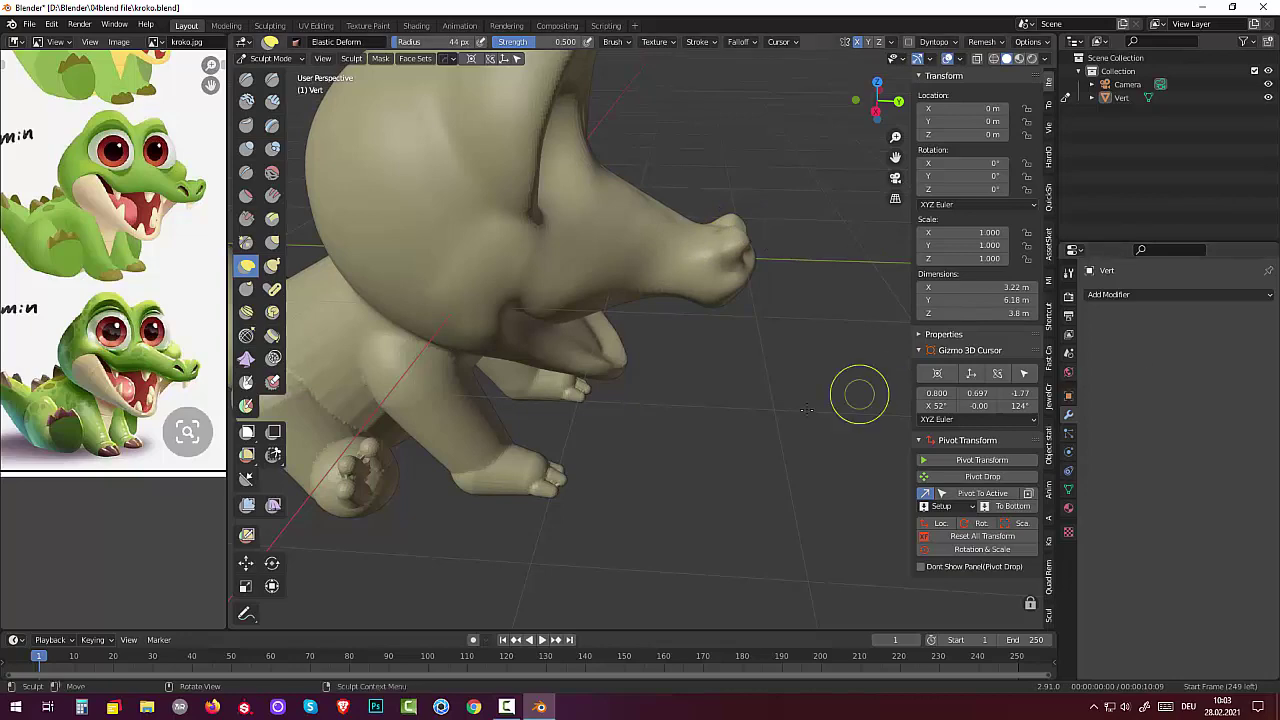
{"action": "mouse_move", "coordinate": [711, 401]}
{"action": "middle_mouse_down"}
{"action": "mouse_move", "coordinate": [1022, 281]}
{"action": "mouse_move", "coordinate": [700, 300]}
{"action": "middle_mouse_up"}
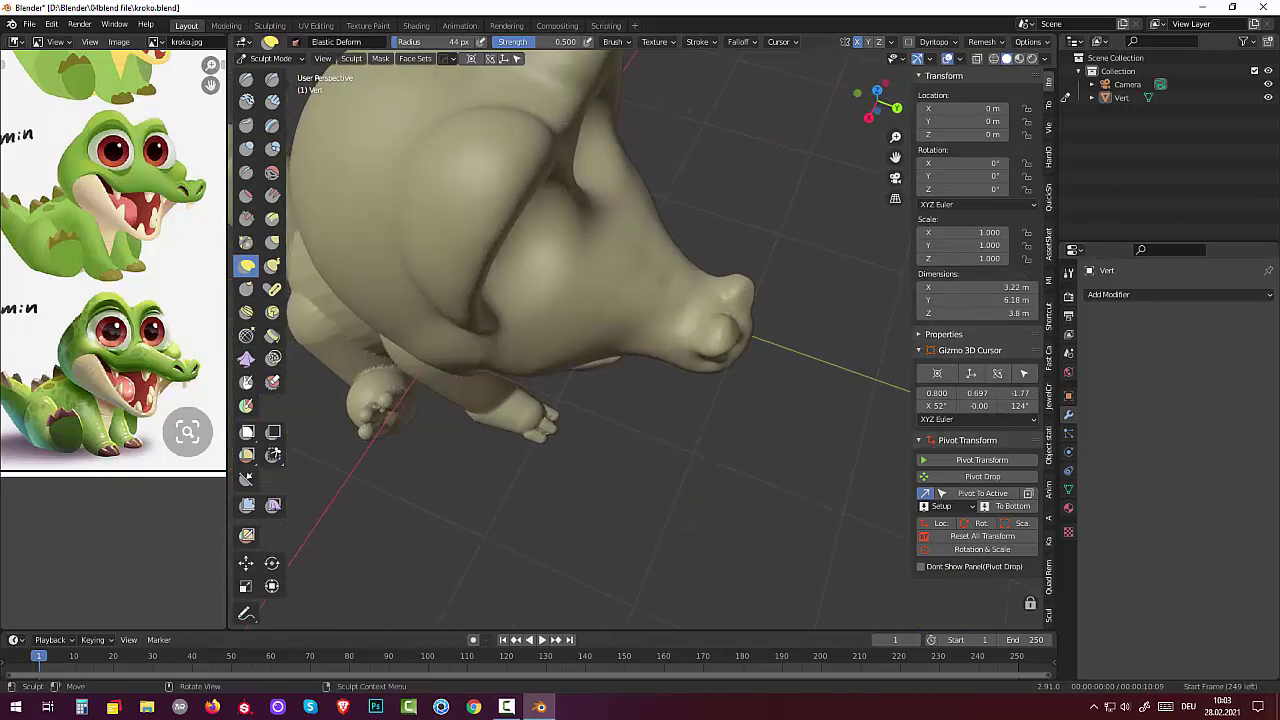
{"action": "middle_click_drag", "start_coordinate": [763, 371], "coordinate": [620, 380]}
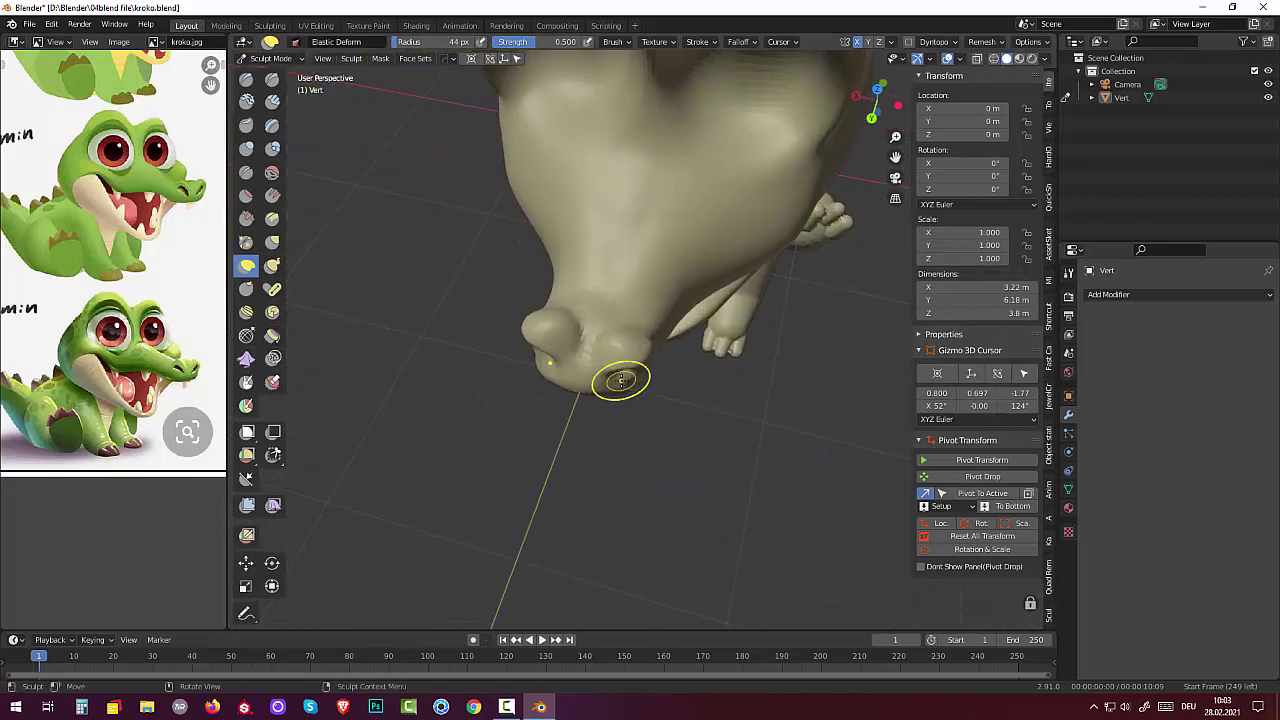
- Smooth the underside of the snout with the Smooth brush
{"action": "left_click", "coordinate": [272, 172]}
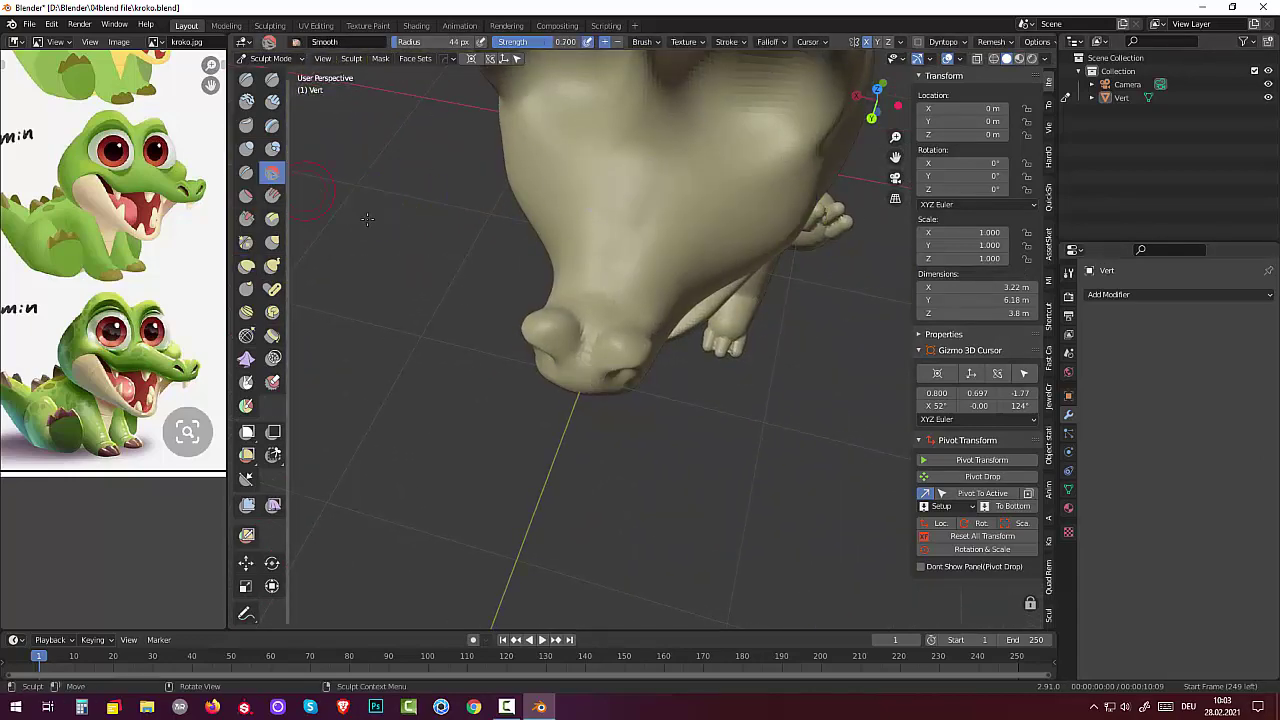
{"action": "left_click_drag", "start_coordinate": [540, 328], "coordinate": [579, 321]}
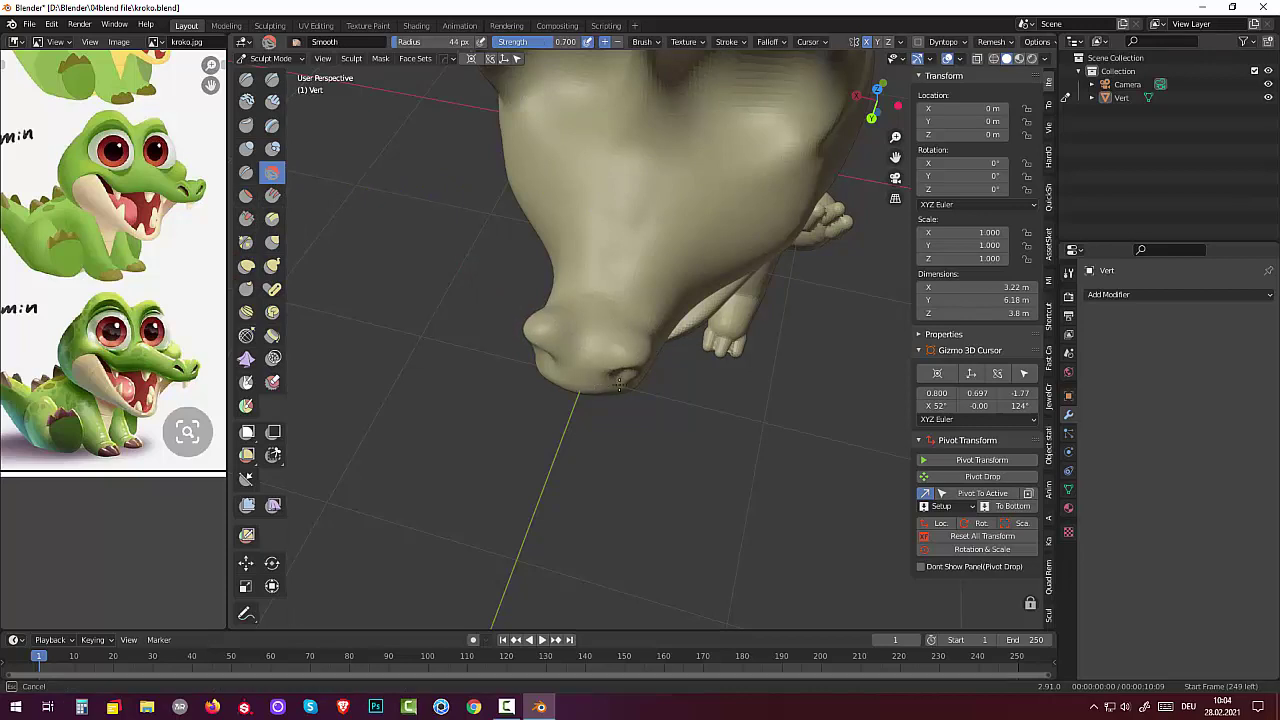
{"action": "left_click_drag", "start_coordinate": [549, 373], "coordinate": [609, 320]}
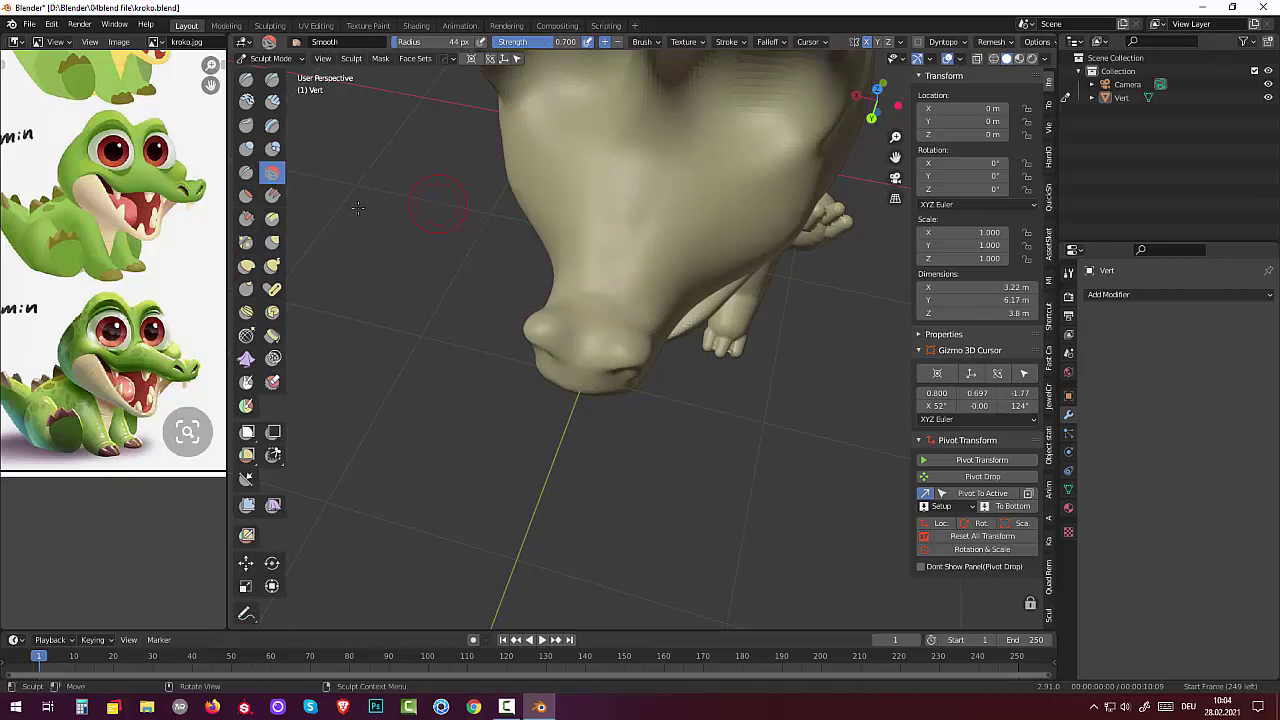
- Build up Clay Strips ridges along the top and side of the head
{"action": "left_click", "coordinate": [273, 101]}
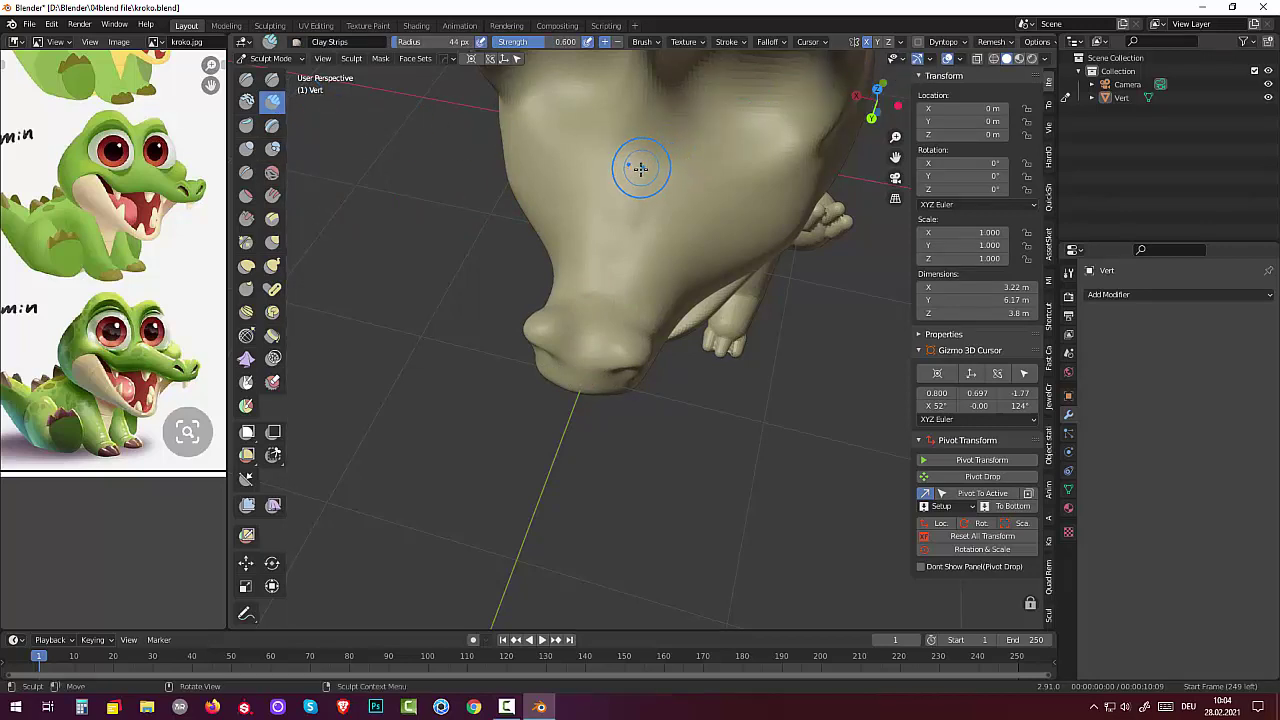
{"action": "mouse_move", "coordinate": [664, 193]}
{"action": "left_mouse_down"}
{"action": "mouse_move", "coordinate": [605, 235]}
{"action": "mouse_move", "coordinate": [614, 263]}
{"action": "mouse_move", "coordinate": [644, 178]}
{"action": "left_mouse_up"}
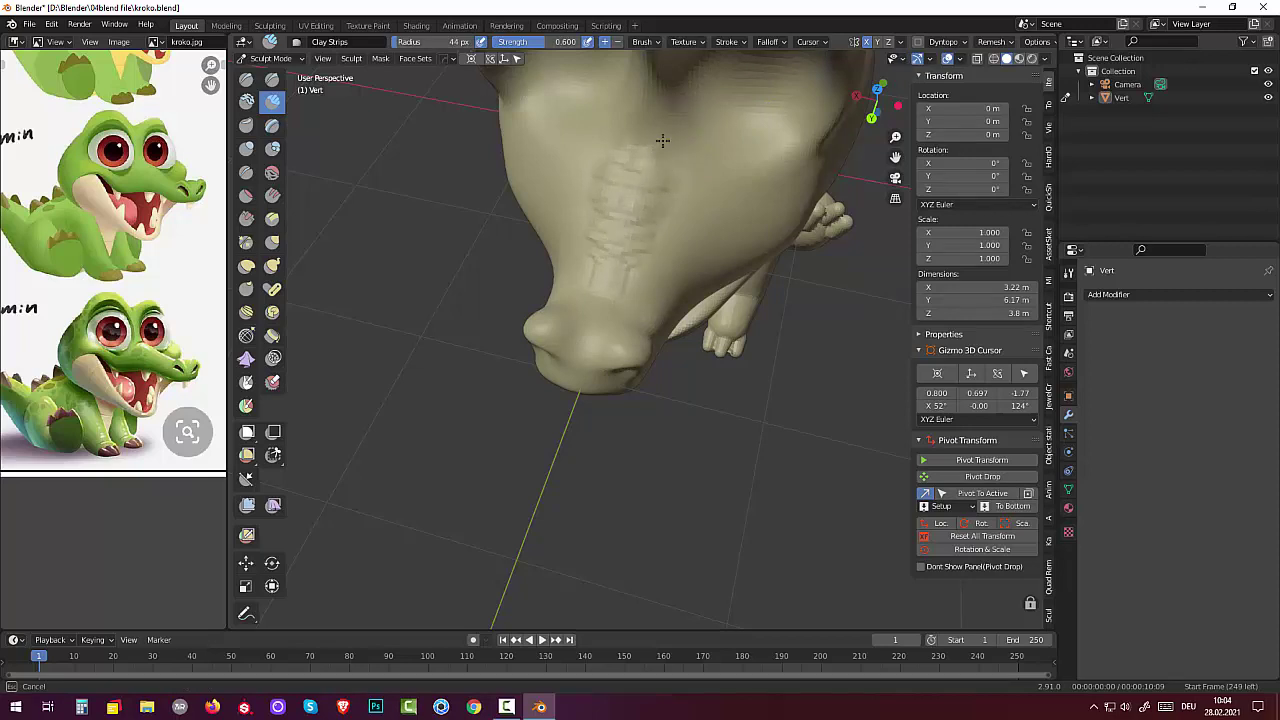
{"action": "mouse_move", "coordinate": [642, 240]}
{"action": "left_mouse_down"}
{"action": "mouse_move", "coordinate": [600, 272]}
{"action": "mouse_move", "coordinate": [600, 296]}
{"action": "mouse_move", "coordinate": [616, 262]}
{"action": "left_mouse_up"}
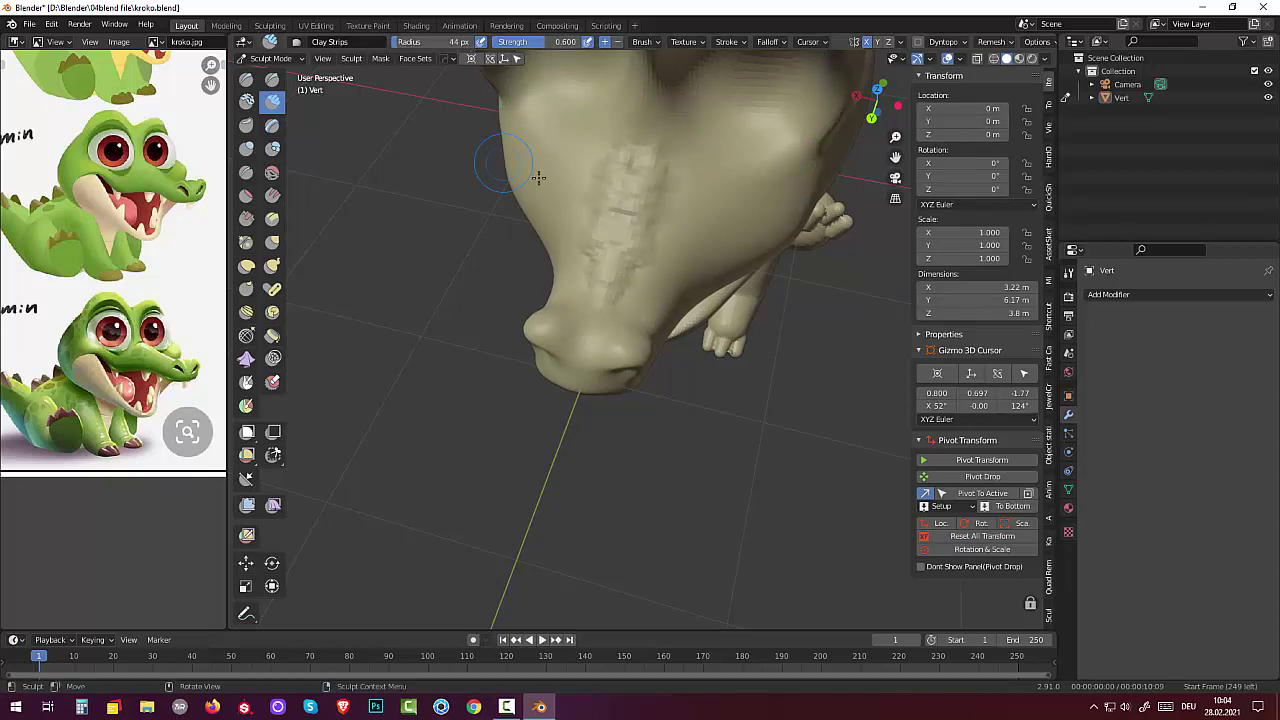
{"action": "middle_click_drag", "start_coordinate": [534, 177], "coordinate": [687, 98]}
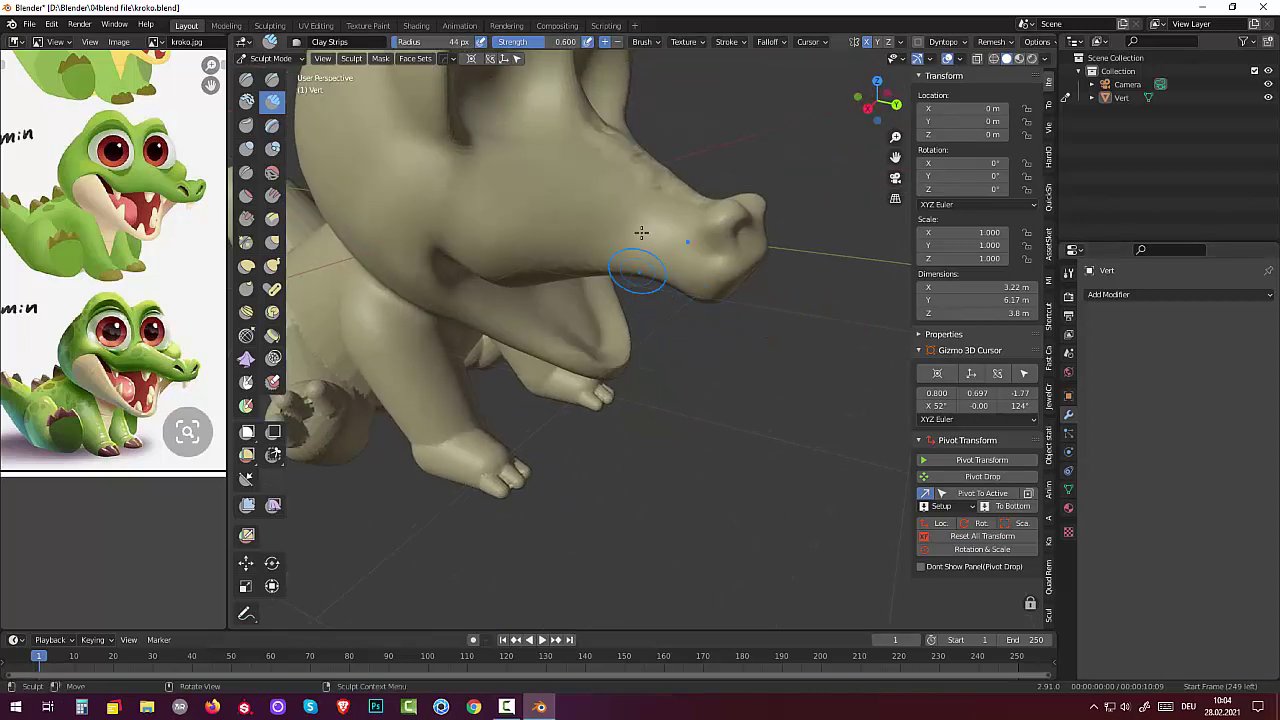
{"action": "left_click_drag", "start_coordinate": [643, 234], "coordinate": [625, 150]}
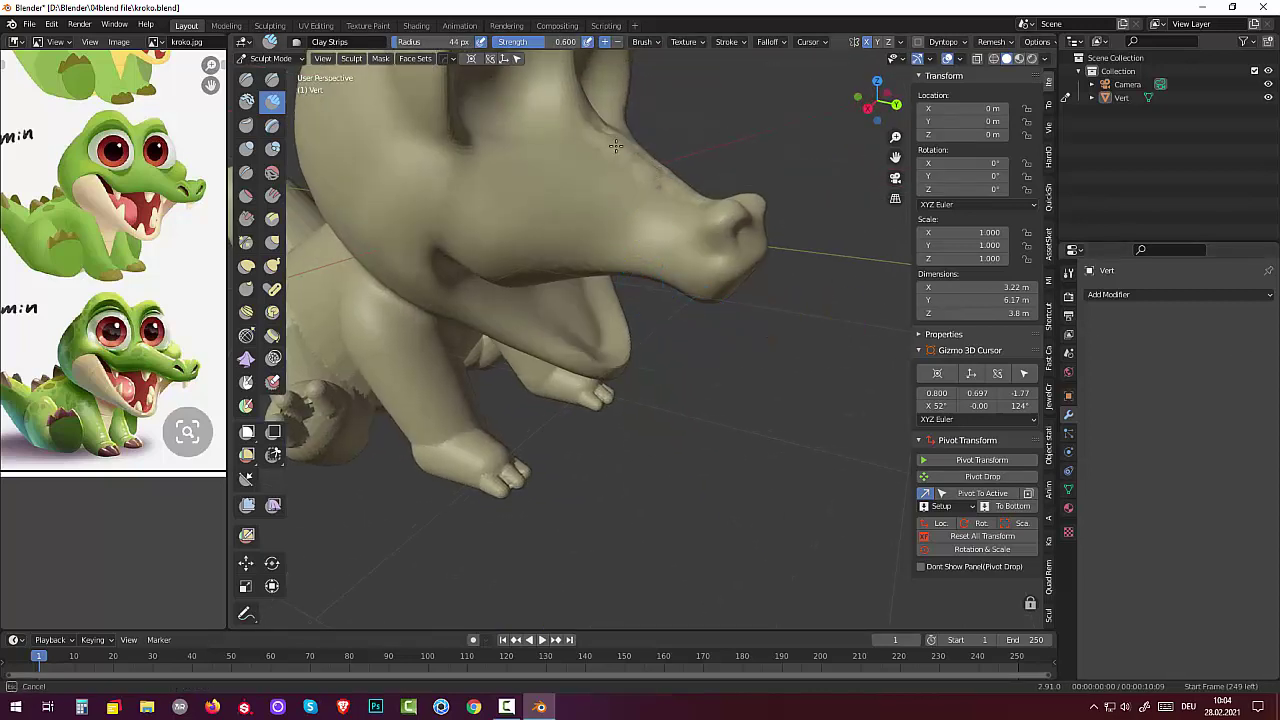
{"action": "middle_click_drag", "start_coordinate": [572, 412], "coordinate": [640, 360]}
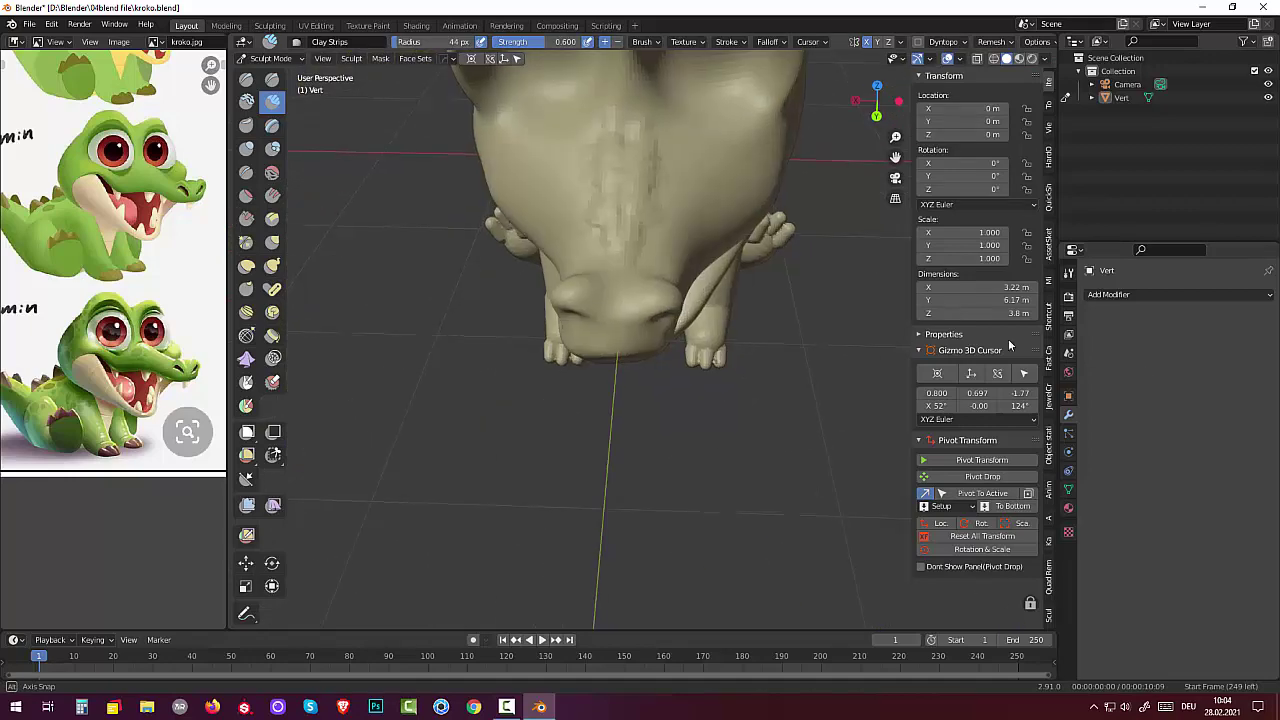
{"action": "scroll", "coordinate": [766, 286], "scroll_direction": "up", "scroll_amount": 5}
{"action": "mouse_move", "coordinate": [727, 318]}
{"action": "middle_mouse_down"}
{"action": "mouse_move", "coordinate": [671, 337]}
{"action": "mouse_move", "coordinate": [733, 311]}
{"action": "middle_mouse_up"}
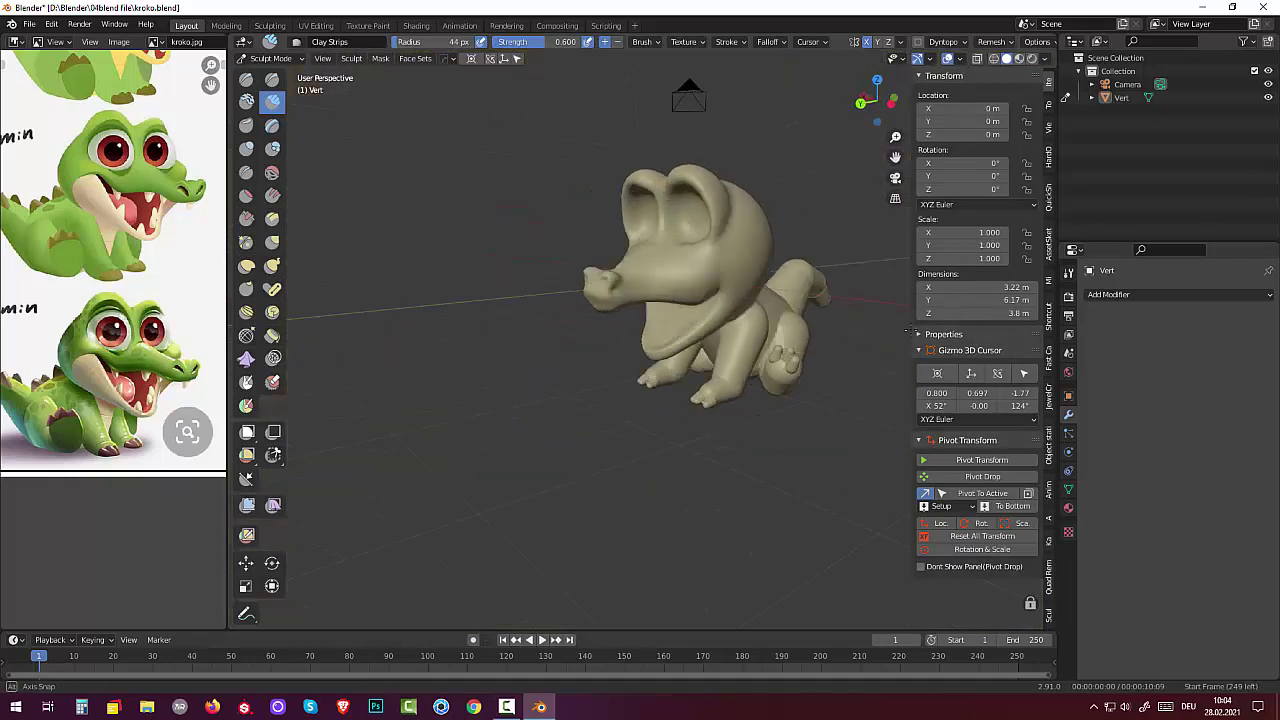
- Add clay strips to the neck and head, then smooth the new clay marks
{"action": "scroll", "coordinate": [733, 311], "scroll_direction": "up", "scroll_amount": 3}
{"action": "left_click_drag", "start_coordinate": [733, 311], "coordinate": [745, 335]}
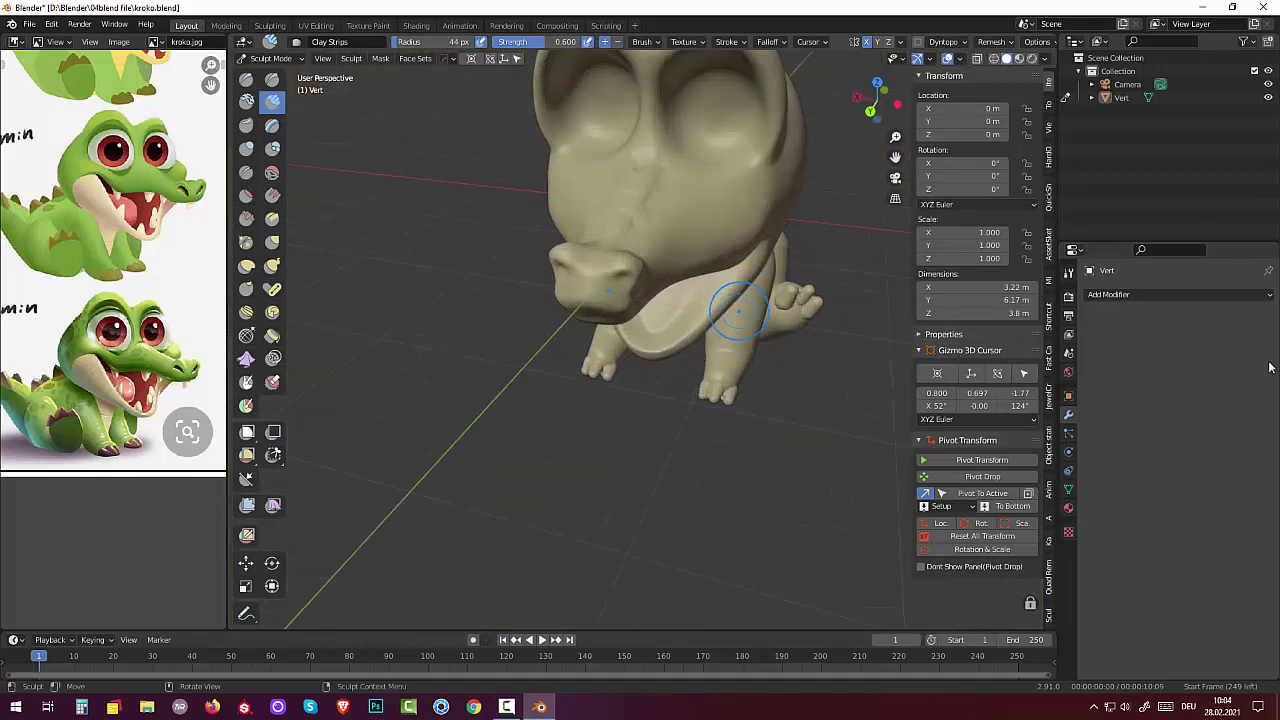
{"action": "mouse_move", "coordinate": [657, 186]}
{"action": "left_mouse_down"}
{"action": "mouse_move", "coordinate": [640, 163]}
{"action": "mouse_move", "coordinate": [634, 214]}
{"action": "mouse_move", "coordinate": [638, 204]}
{"action": "left_mouse_up"}
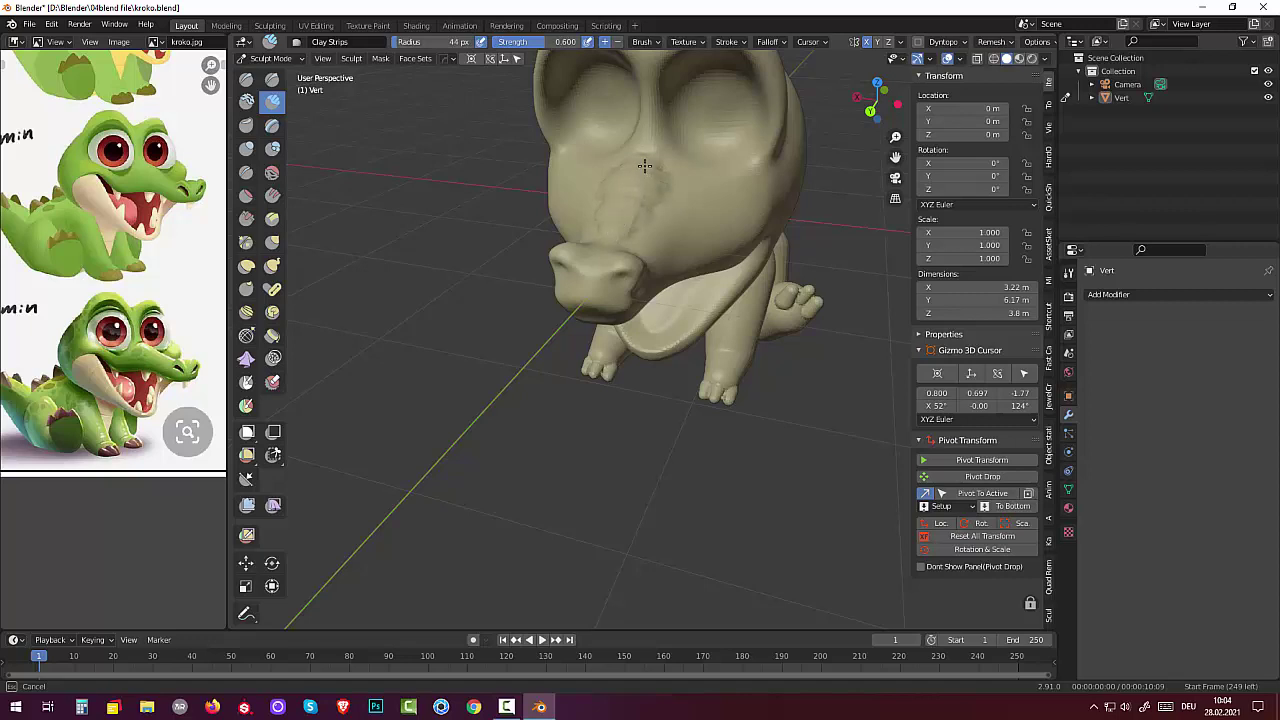
{"action": "mouse_move", "coordinate": [645, 165]}
{"action": "left_mouse_down"}
{"action": "mouse_move", "coordinate": [629, 177]}
{"action": "mouse_move", "coordinate": [659, 169]}
{"action": "left_mouse_up"}
{"action": "left_click", "coordinate": [270, 172]}
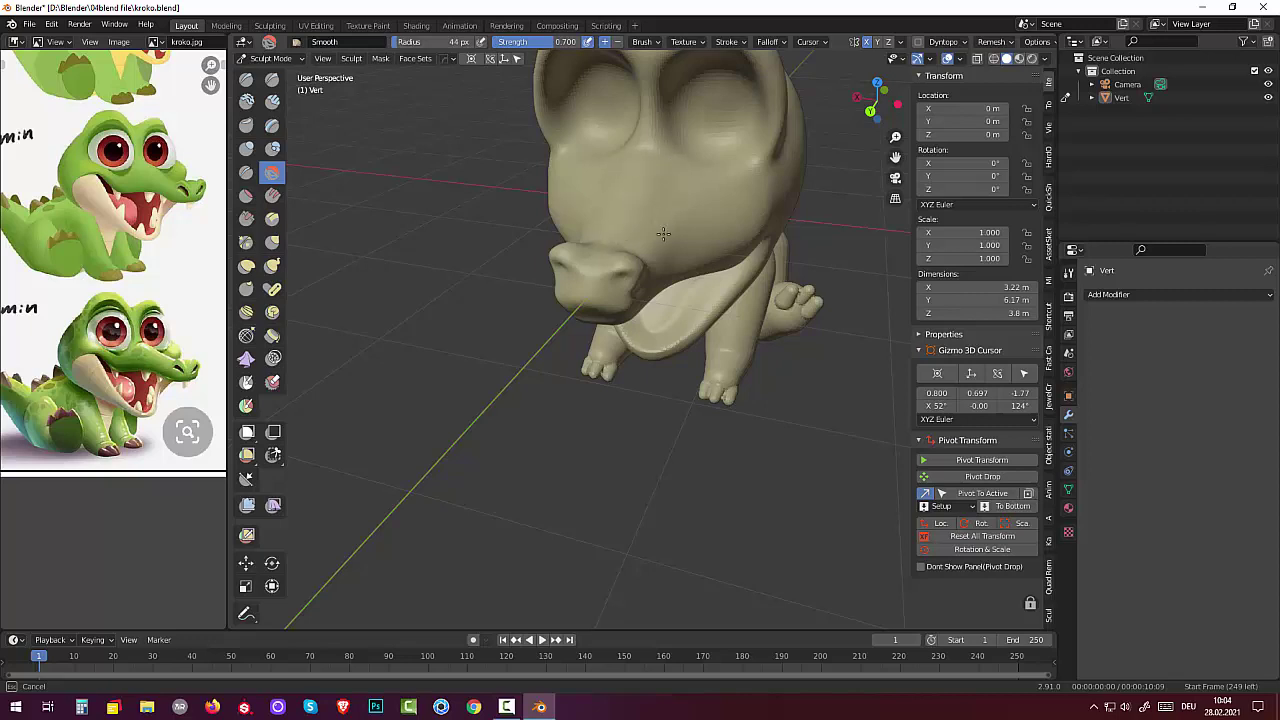
{"action": "left_click_drag", "start_coordinate": [663, 233], "coordinate": [665, 236]}
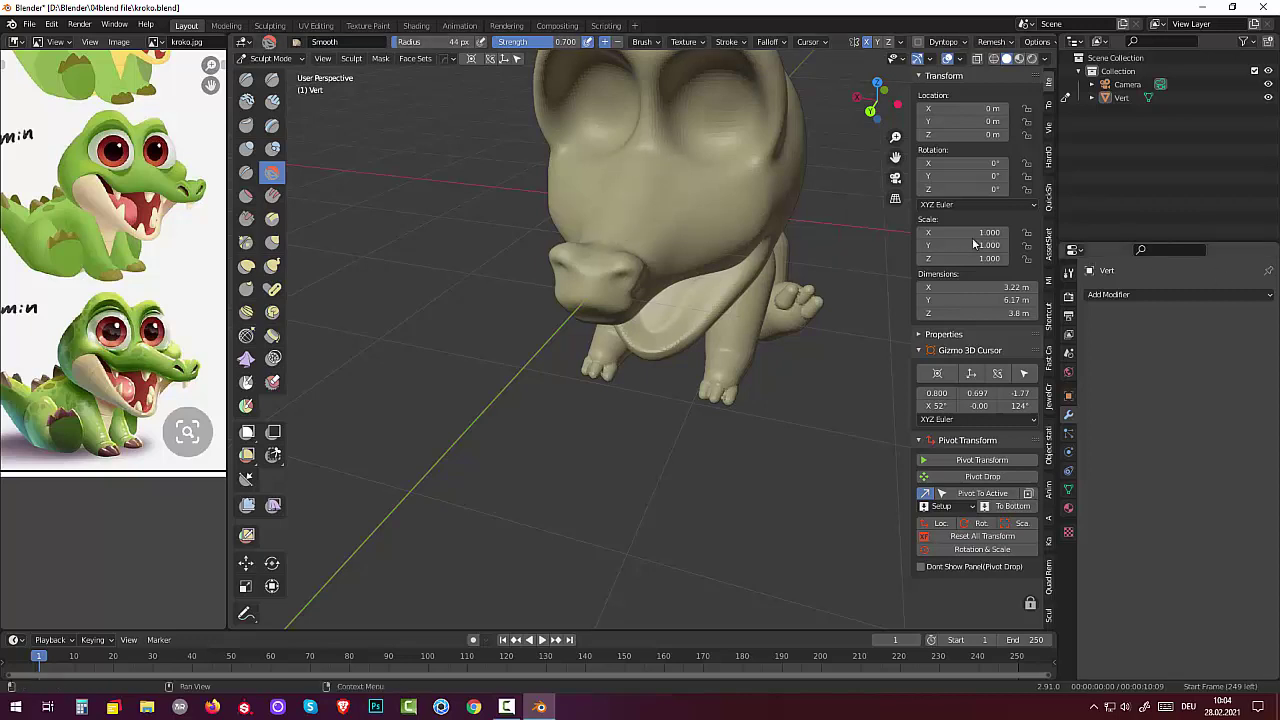
- Build up clay on the forehead with Clay Strips and smooth it in
{"action": "left_click", "coordinate": [246, 124]}
{"action": "key", "text": "c"}
{"action": "mouse_move", "coordinate": [709, 194]}
{"action": "left_mouse_down"}
{"action": "mouse_move", "coordinate": [669, 156]}
{"action": "mouse_move", "coordinate": [746, 168]}
{"action": "left_mouse_up"}
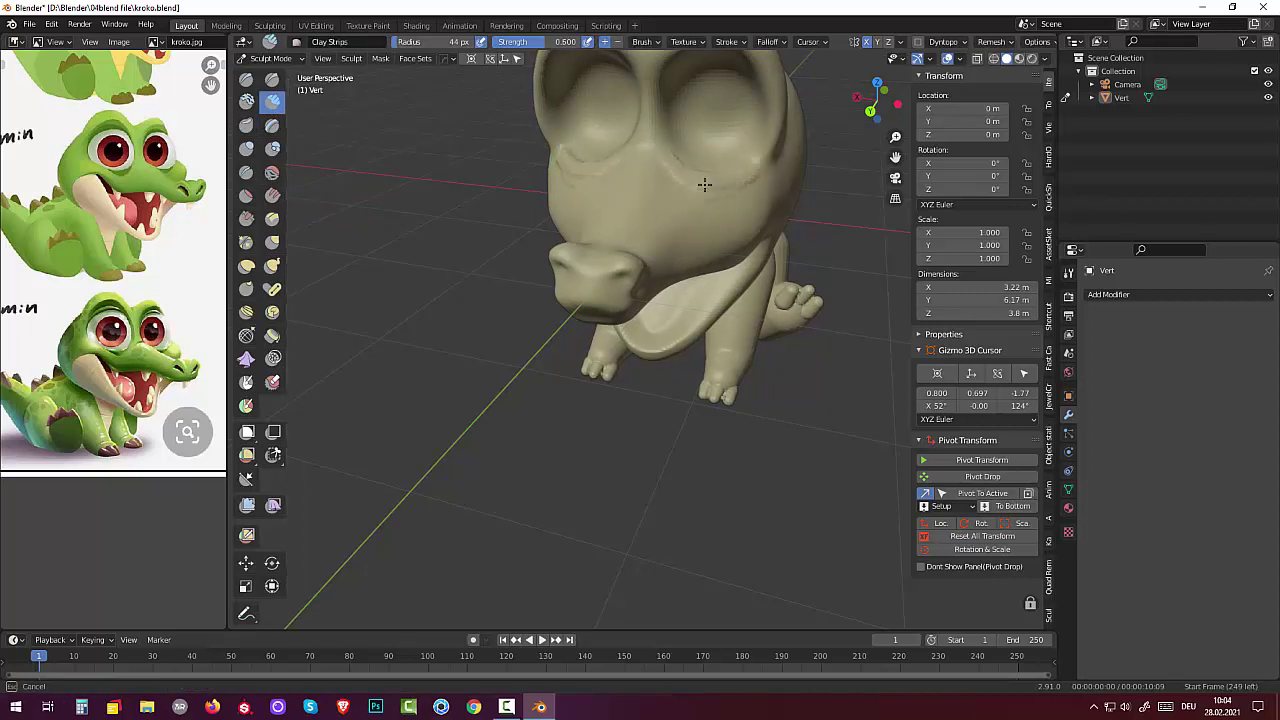
{"action": "left_click_drag", "start_coordinate": [666, 161], "coordinate": [660, 160]}
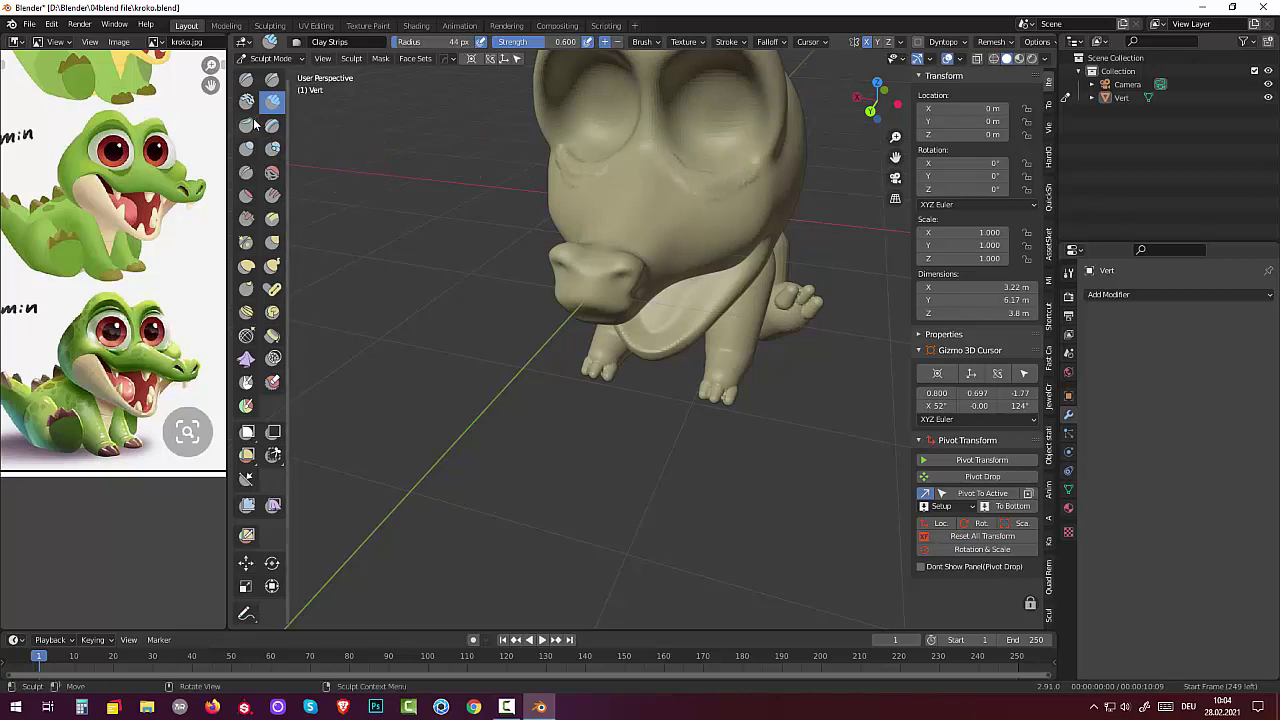
{"action": "mouse_move", "coordinate": [614, 214]}
{"action": "left_mouse_down"}
{"action": "mouse_move", "coordinate": [694, 177]}
{"action": "mouse_move", "coordinate": [745, 176]}
{"action": "mouse_move", "coordinate": [620, 176]}
{"action": "left_mouse_up"}
{"action": "left_click", "coordinate": [270, 175]}
{"action": "mouse_move", "coordinate": [686, 214]}
{"action": "left_mouse_down"}
{"action": "mouse_move", "coordinate": [719, 172]}
{"action": "mouse_move", "coordinate": [569, 166]}
{"action": "mouse_move", "coordinate": [700, 194]}
{"action": "mouse_move", "coordinate": [677, 166]}
{"action": "mouse_move", "coordinate": [583, 194]}
{"action": "left_mouse_up"}
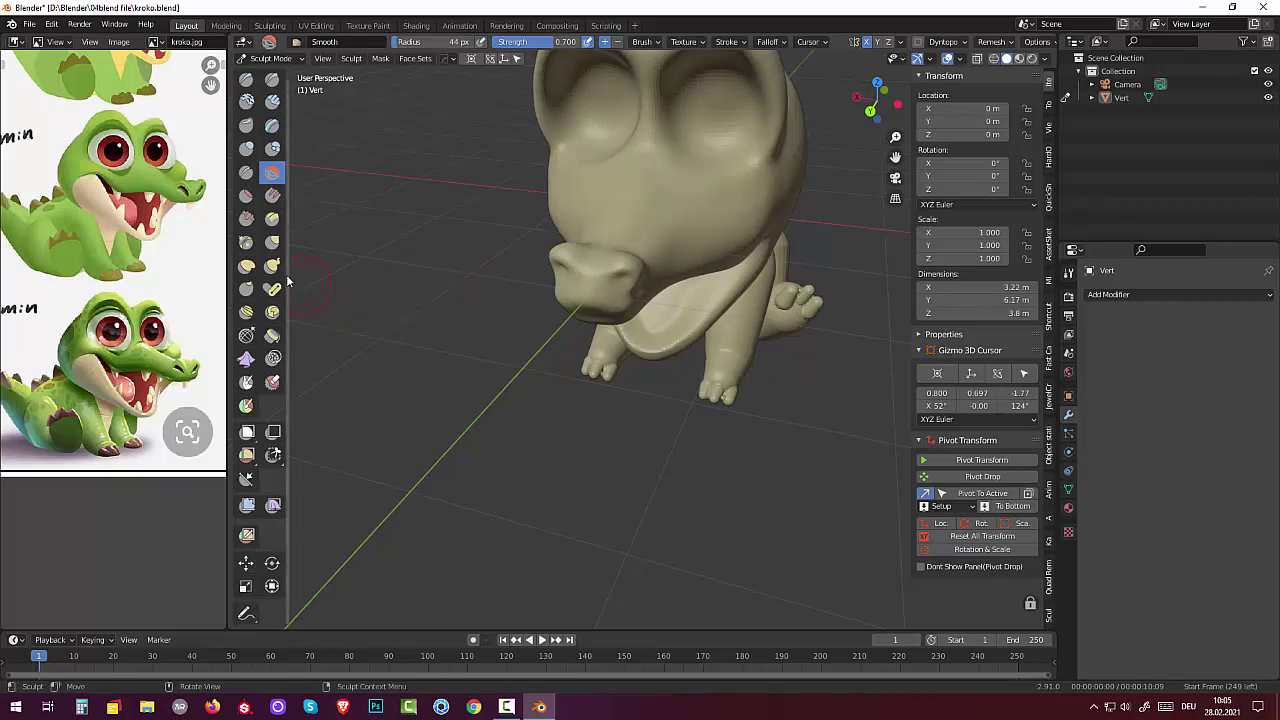
- Add clay on the head near the eye and smooth across the eye area
{"action": "left_click", "coordinate": [272, 101]}
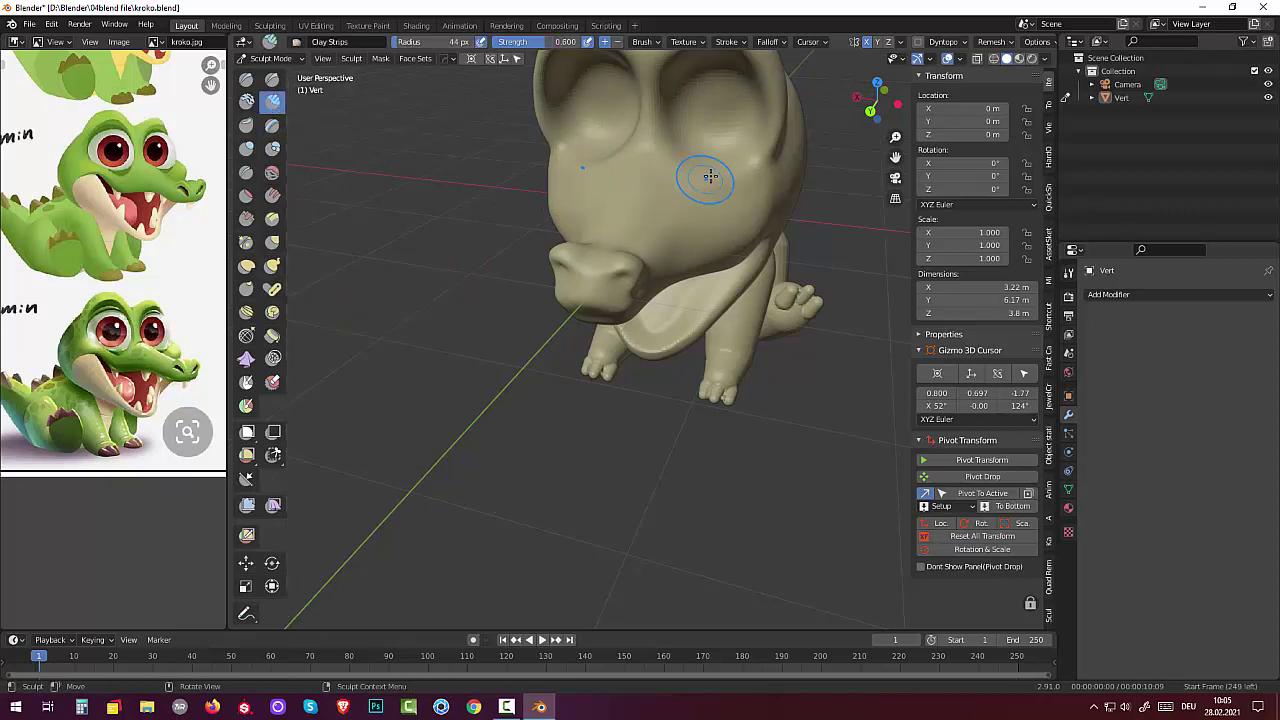
{"action": "left_click_drag", "start_coordinate": [710, 177], "coordinate": [651, 157]}
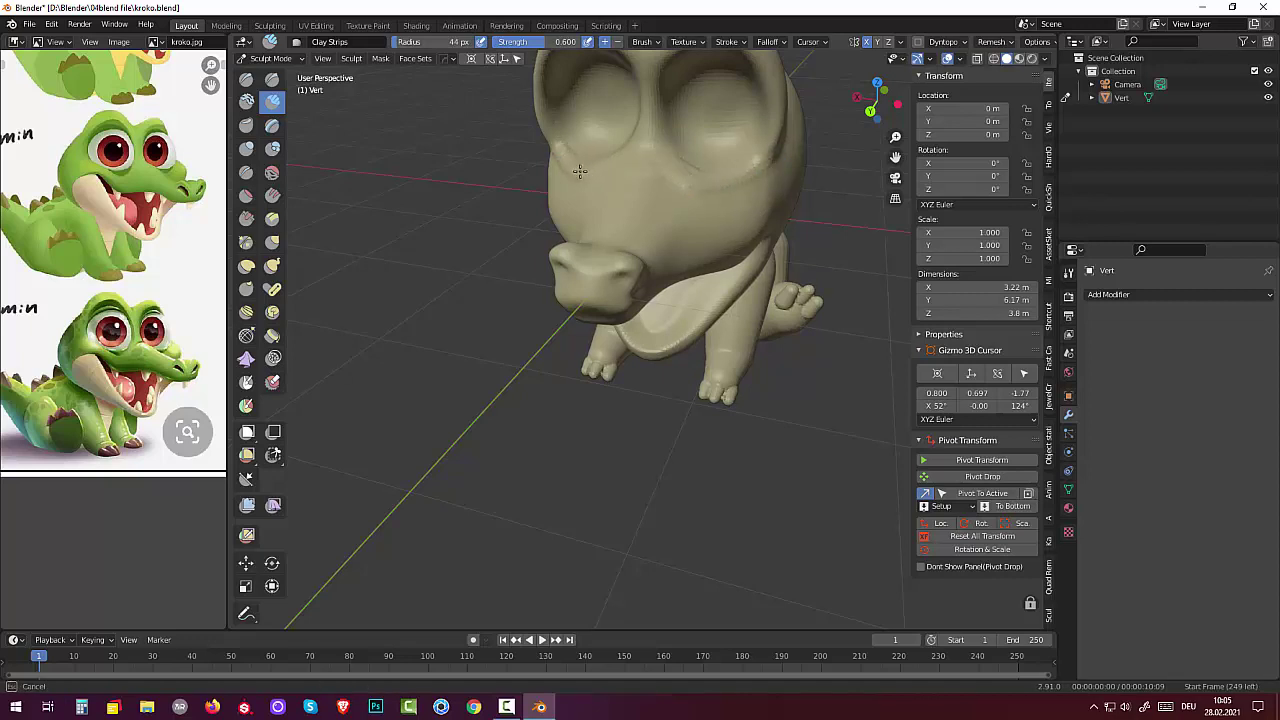
{"action": "left_click_drag", "start_coordinate": [557, 152], "coordinate": [698, 194]}
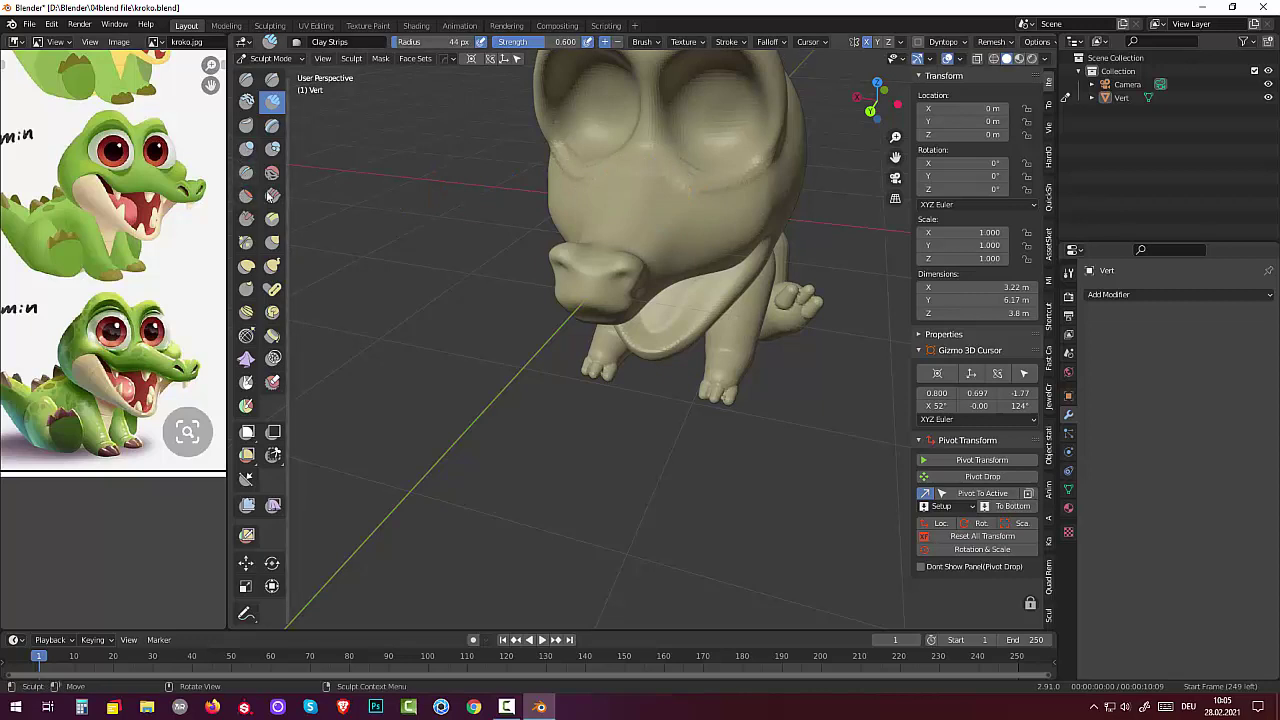
{"action": "left_click", "coordinate": [272, 172]}
{"action": "left_click_drag", "start_coordinate": [686, 177], "coordinate": [692, 188]}
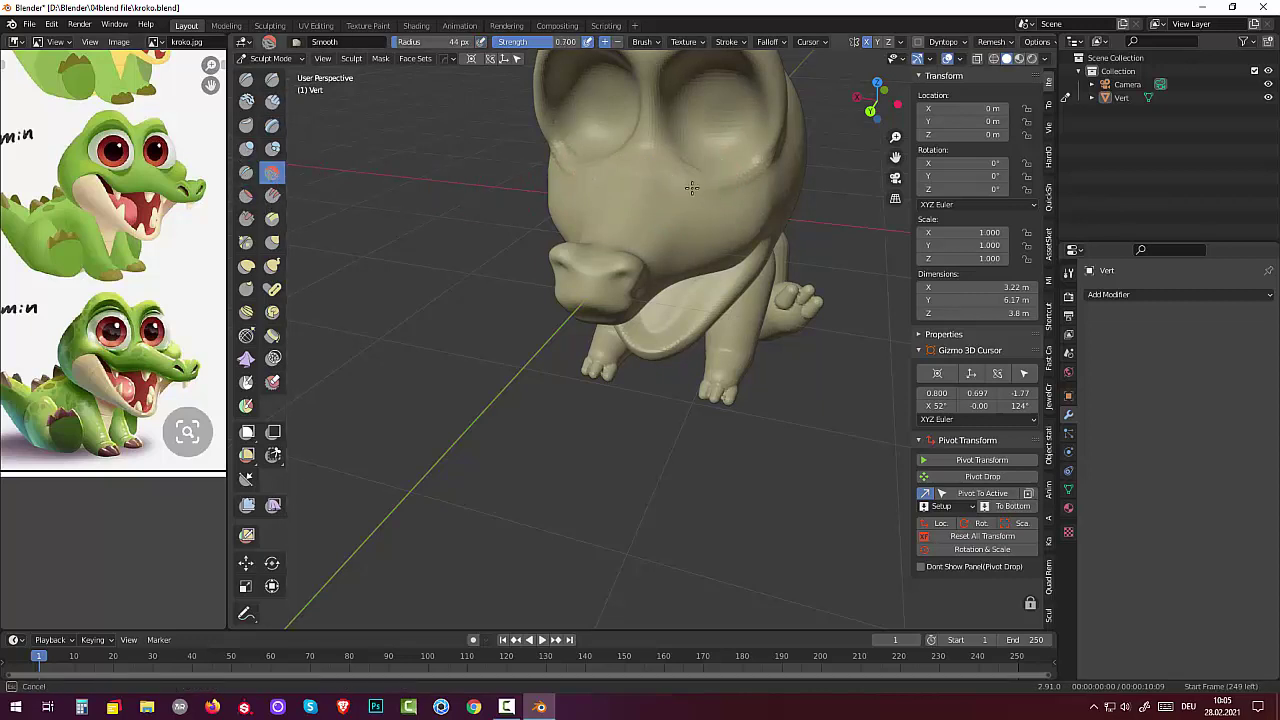
{"action": "mouse_move", "coordinate": [773, 163]}
{"action": "left_mouse_down"}
{"action": "mouse_move", "coordinate": [694, 134]}
{"action": "mouse_move", "coordinate": [714, 100]}
{"action": "mouse_move", "coordinate": [666, 157]}
{"action": "mouse_move", "coordinate": [628, 170]}
{"action": "left_mouse_up"}
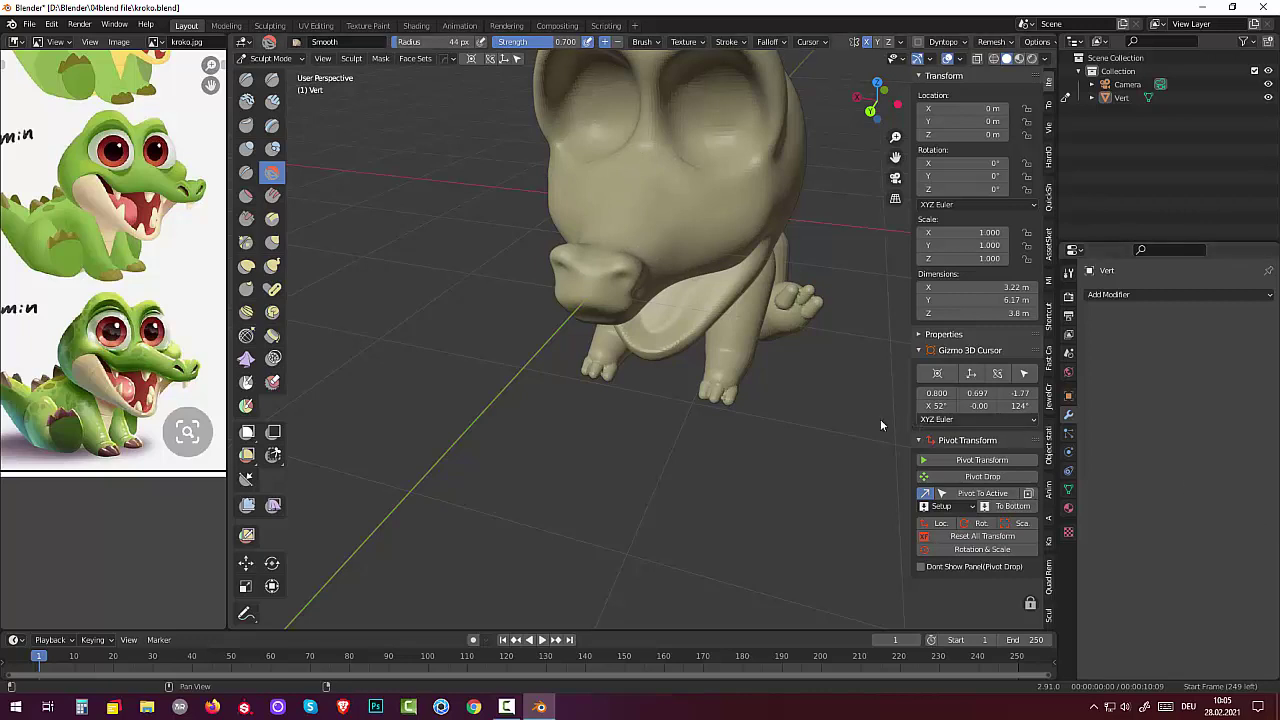
{"action": "mouse_move", "coordinate": [880, 423]}
{"action": "middle_mouse_down"}
{"action": "mouse_move", "coordinate": [845, 360]}
{"action": "mouse_move", "coordinate": [880, 240]}
{"action": "mouse_move", "coordinate": [808, 350]}
{"action": "mouse_move", "coordinate": [770, 357]}
{"action": "middle_mouse_up"}
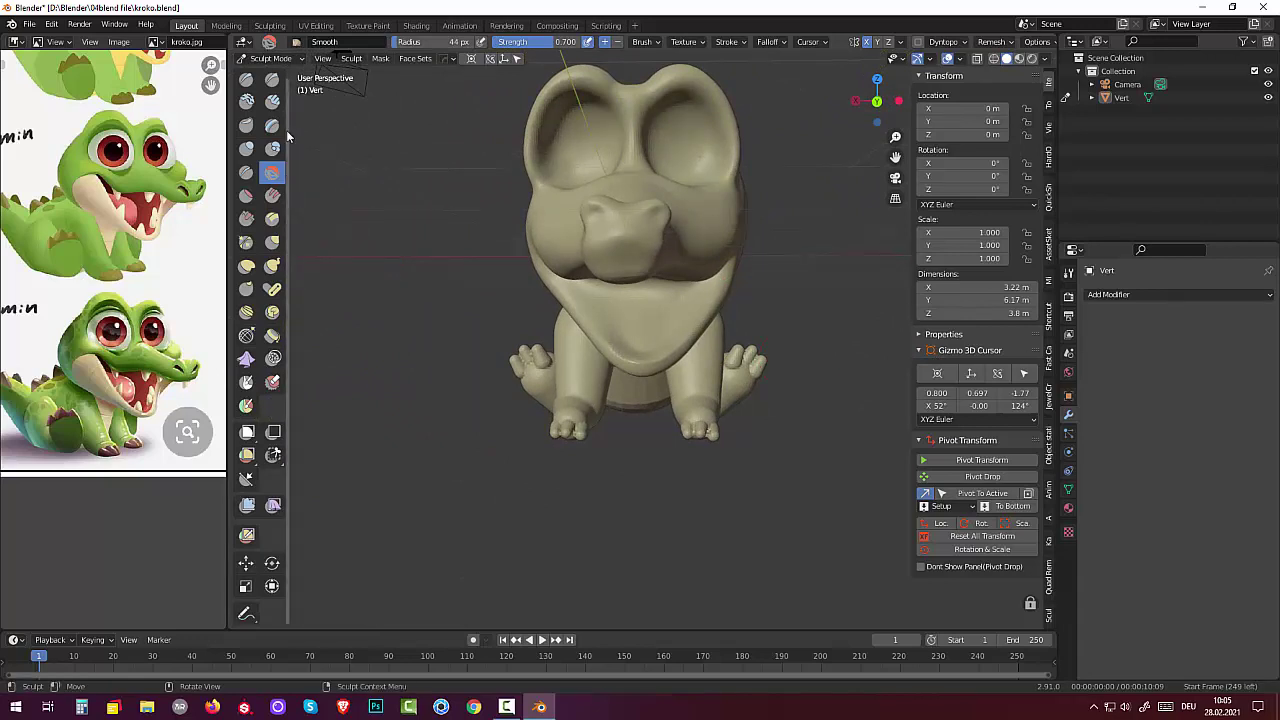
- Smooth the cheek and mouth corner just under the snout, then view from the side
{"action": "left_click", "coordinate": [273, 101]}
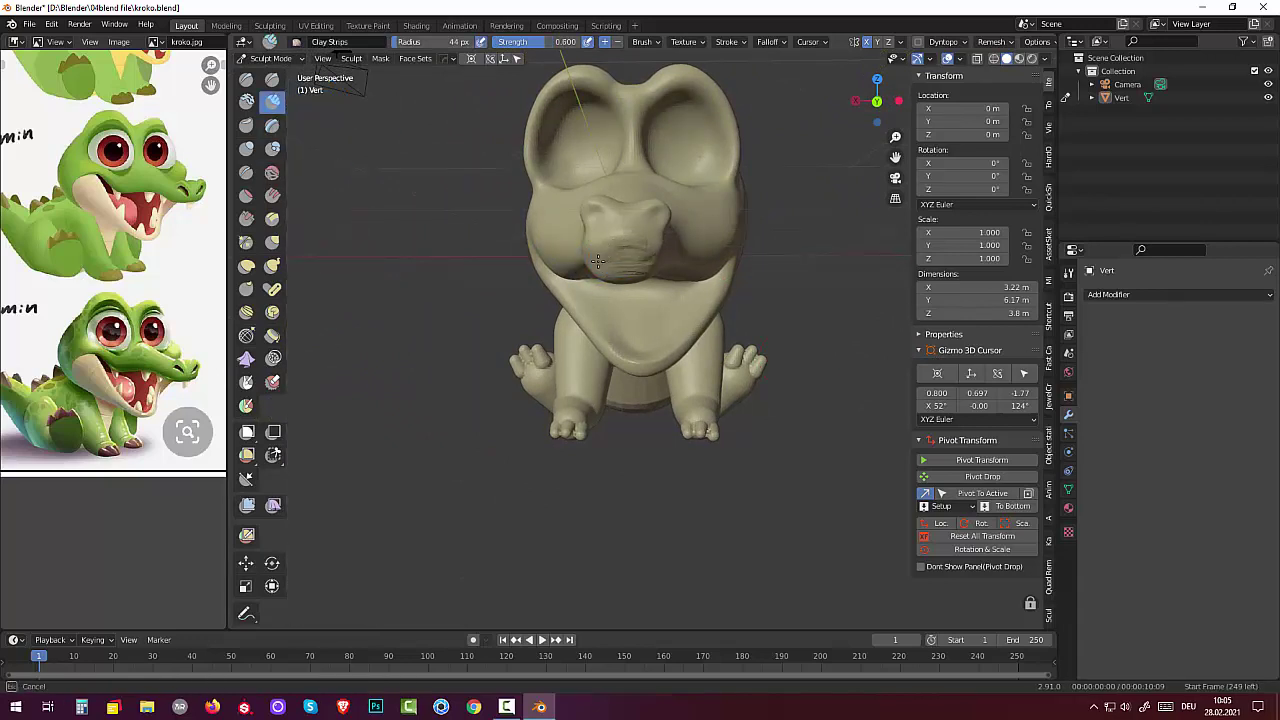
{"action": "left_click", "coordinate": [272, 172]}
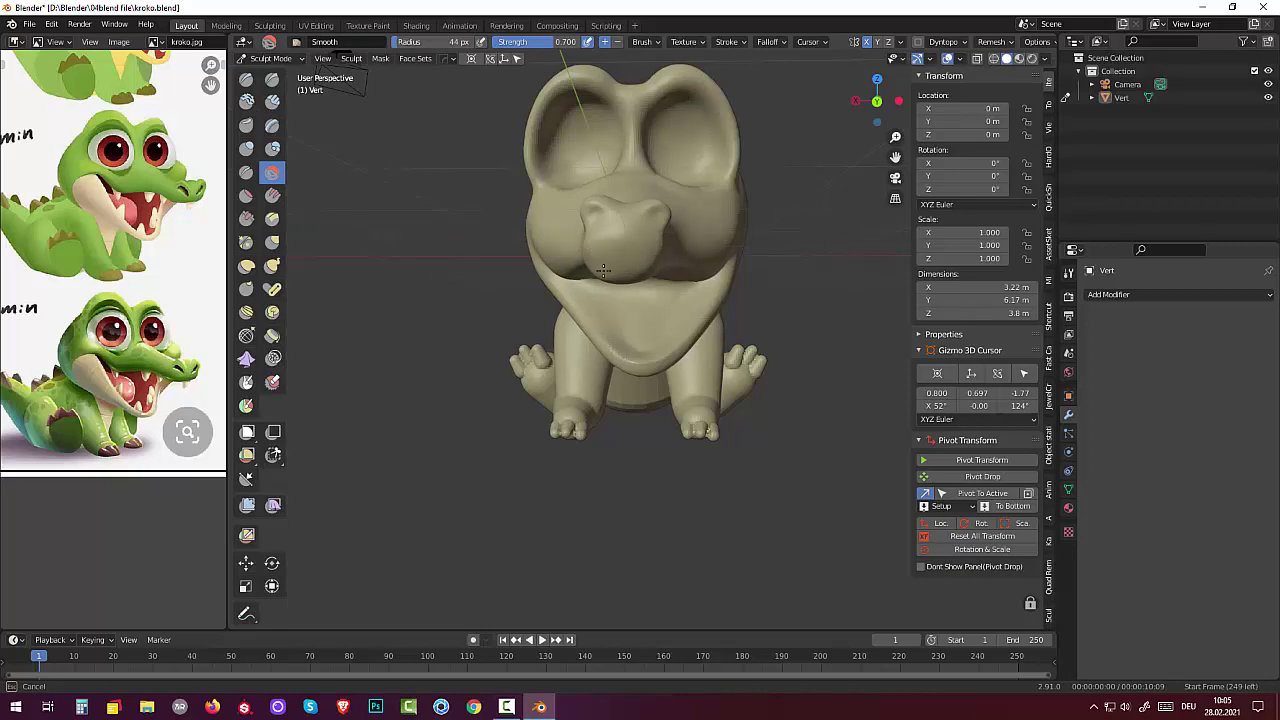
{"action": "left_click_drag", "start_coordinate": [644, 251], "coordinate": [666, 271]}
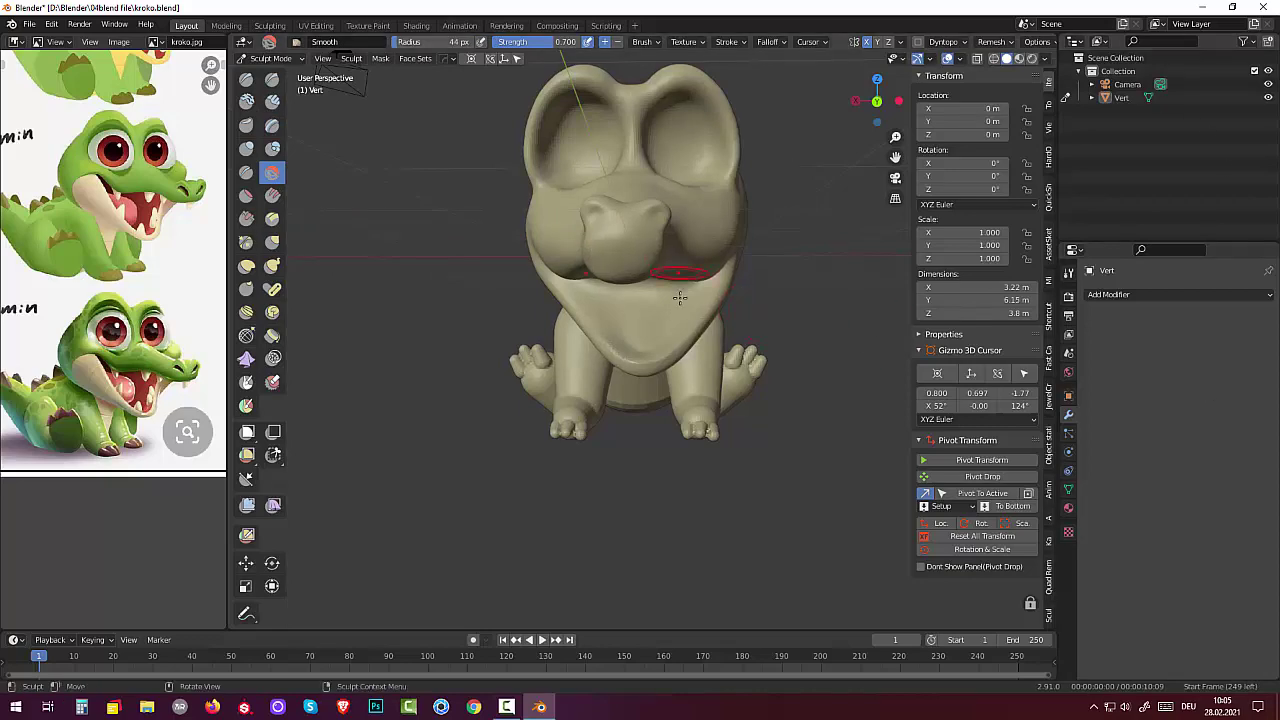
{"action": "mouse_move", "coordinate": [645, 346]}
{"action": "middle_mouse_down"}
{"action": "mouse_move", "coordinate": [643, 269]}
{"action": "mouse_move", "coordinate": [628, 322]}
{"action": "mouse_move", "coordinate": [652, 294]}
{"action": "mouse_move", "coordinate": [769, 323]}
{"action": "mouse_move", "coordinate": [623, 310]}
{"action": "middle_mouse_up"}
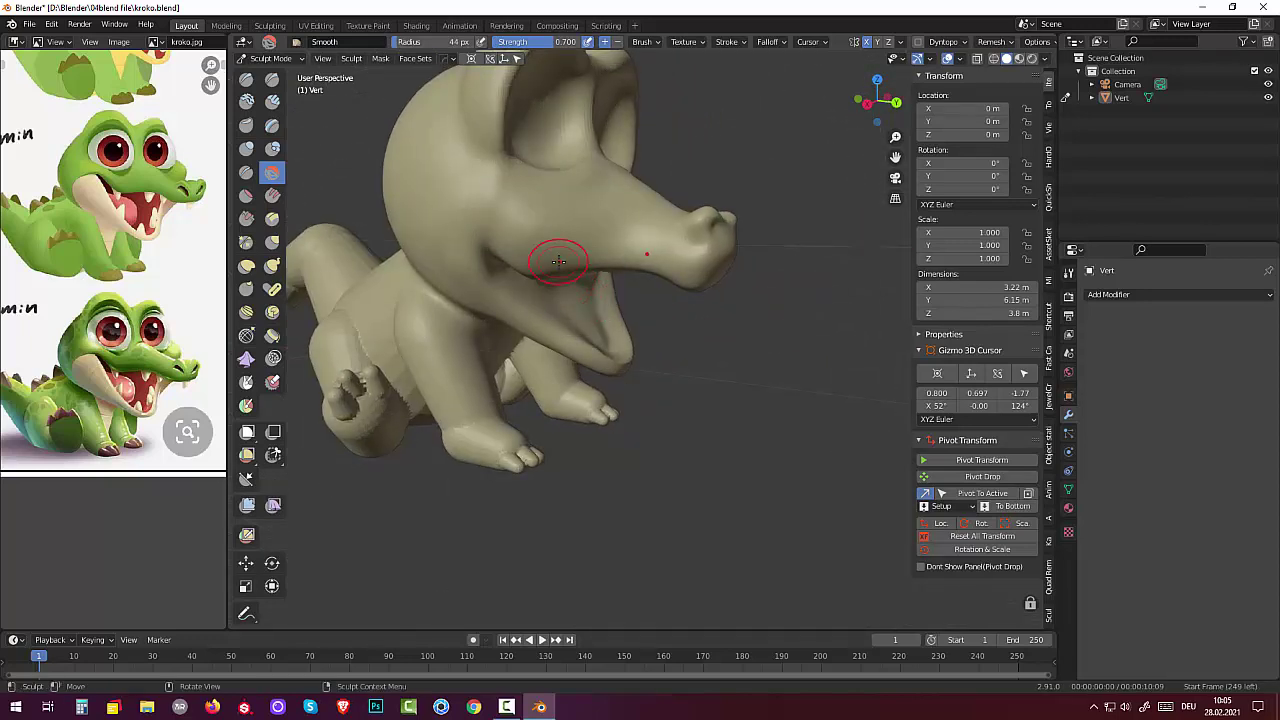
- Set Elastic Deform to 55 px radius and pull and dent the head surface
{"action": "left_click", "coordinate": [245, 267]}
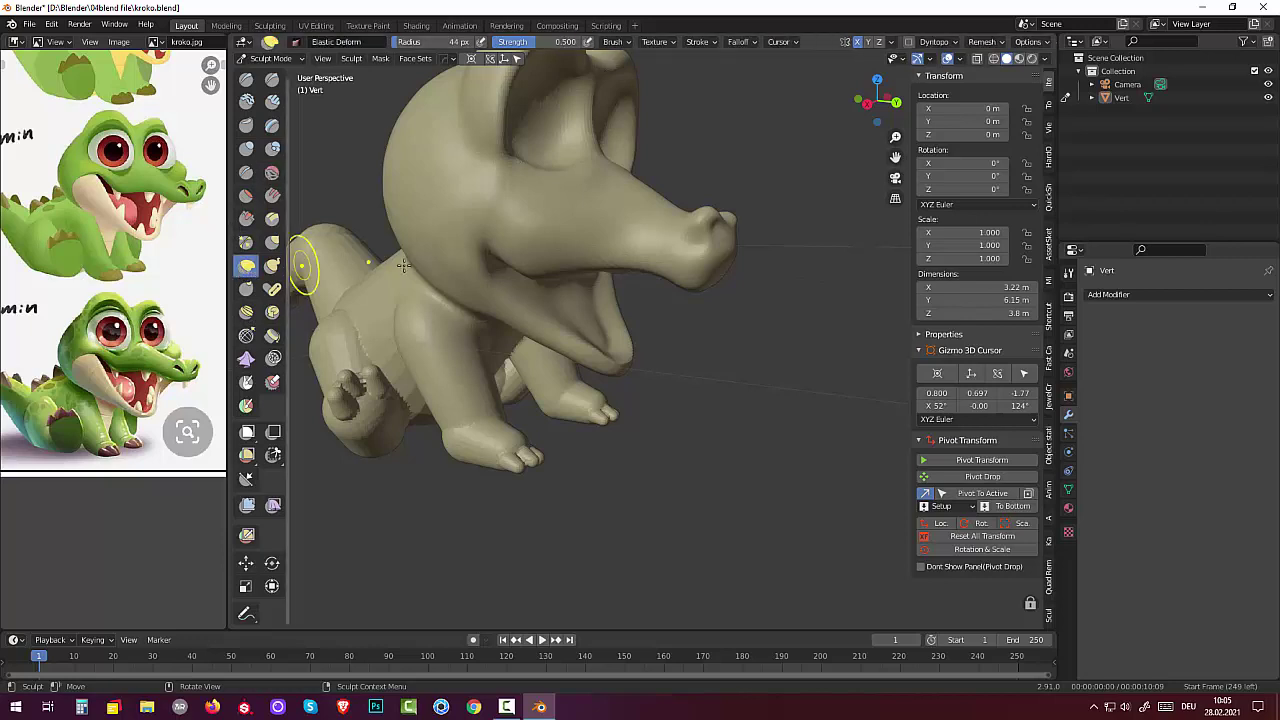
{"action": "key", "text": "f"}
{"action": "left_click", "coordinate": [568, 260]}
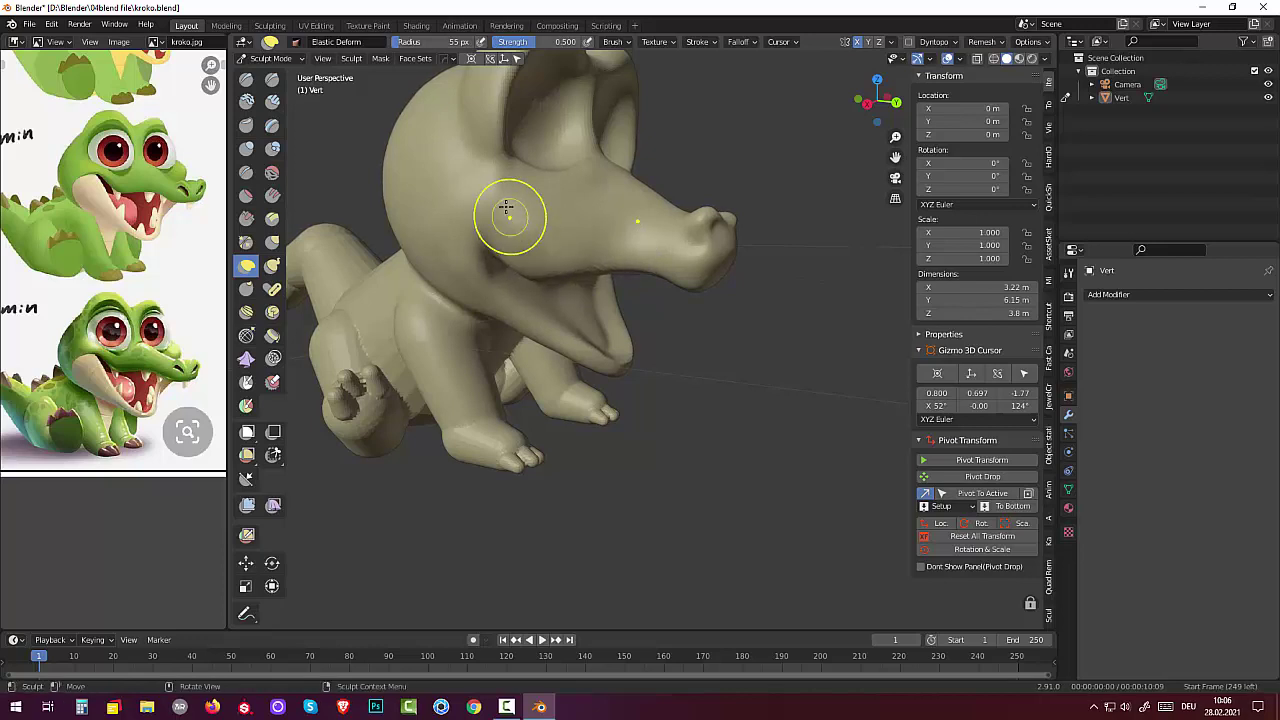
{"action": "left_click_drag", "start_coordinate": [498, 184], "coordinate": [494, 194]}
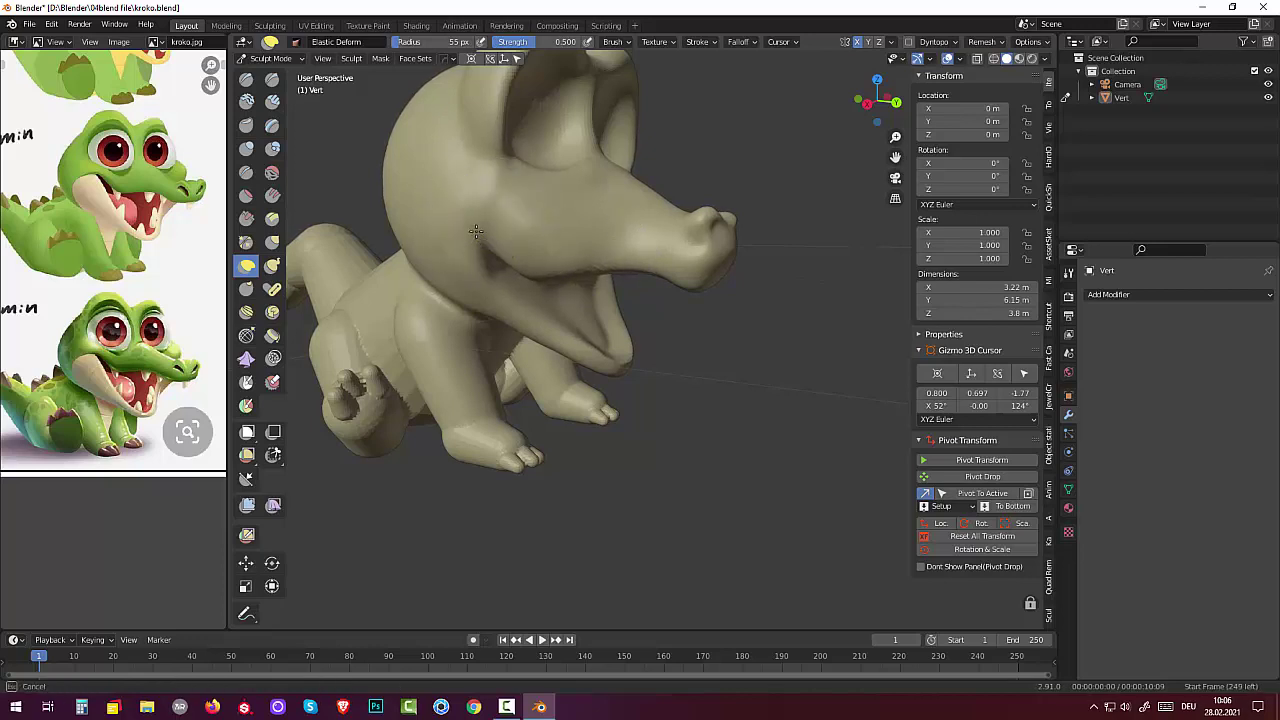
{"action": "left_click_drag", "start_coordinate": [480, 237], "coordinate": [476, 231]}
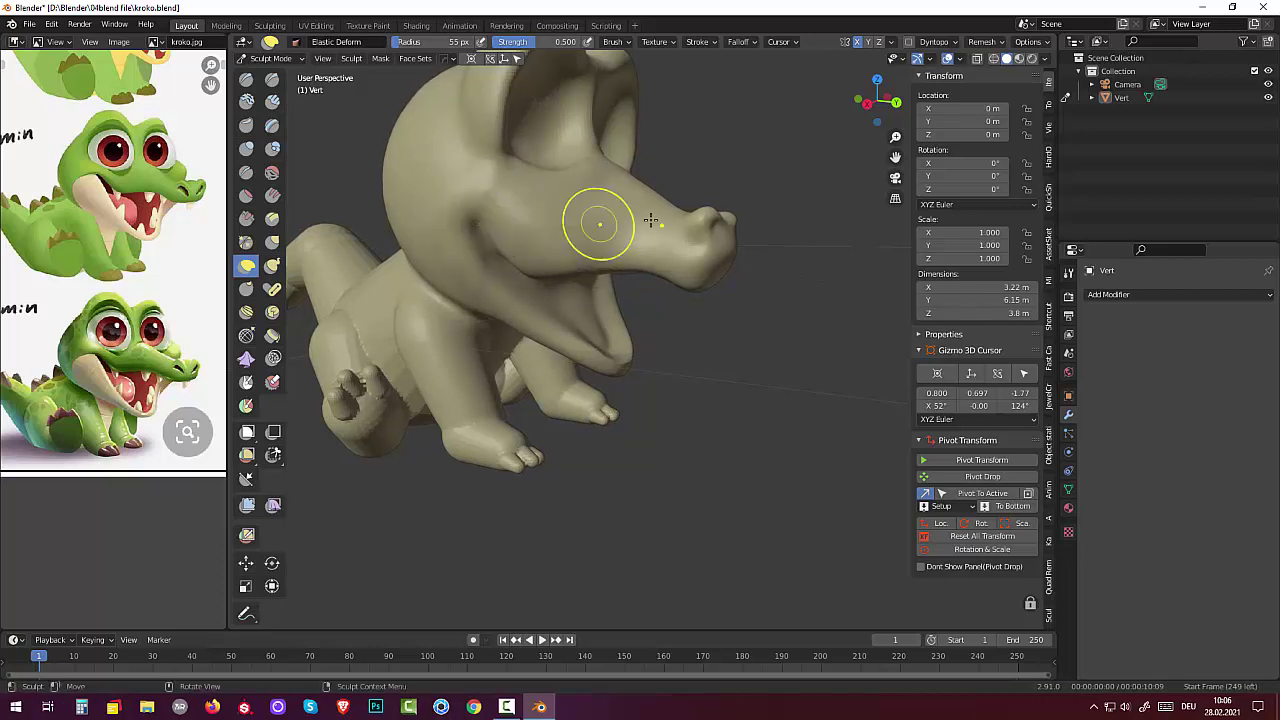
- Fold a crease where the cheek meets the snout, keeping it after undo and redo
{"action": "scroll", "coordinate": [677, 294], "scroll_direction": "up", "scroll_amount": 3}
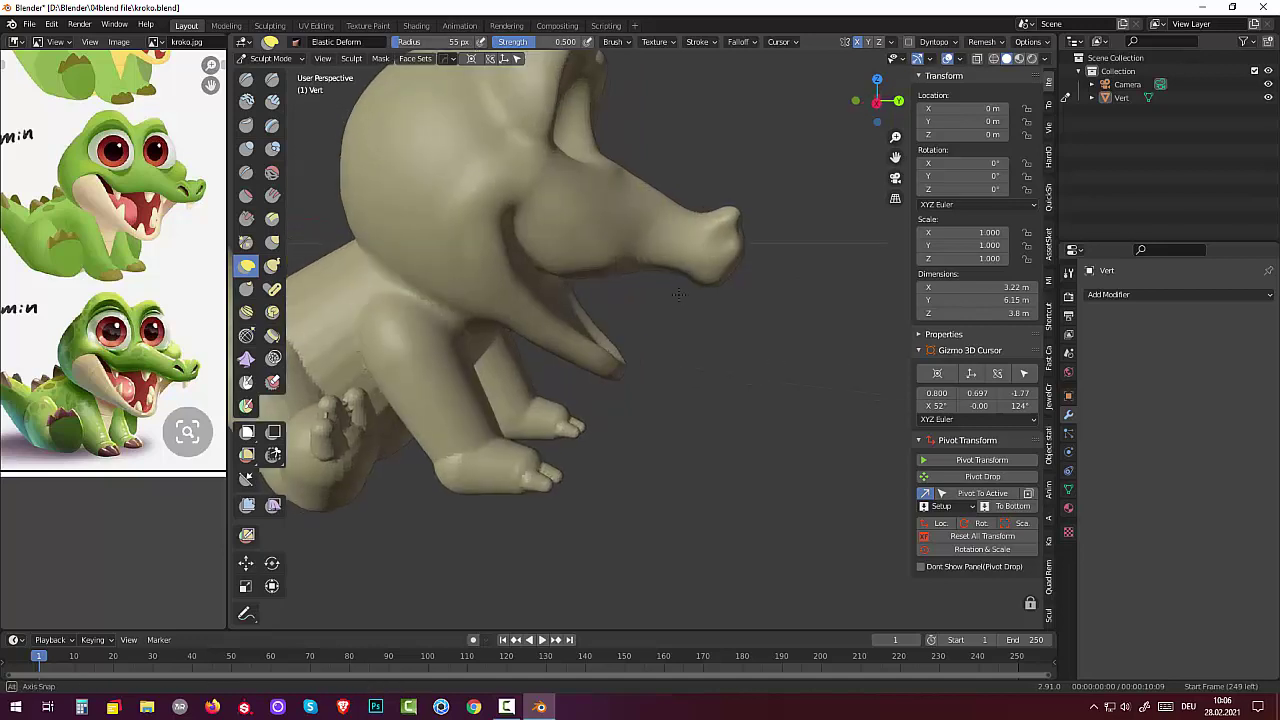
{"action": "mouse_move", "coordinate": [508, 222]}
{"action": "left_mouse_down"}
{"action": "mouse_move", "coordinate": [490, 204]}
{"action": "mouse_move", "coordinate": [523, 240]}
{"action": "mouse_move", "coordinate": [503, 251]}
{"action": "left_mouse_up"}
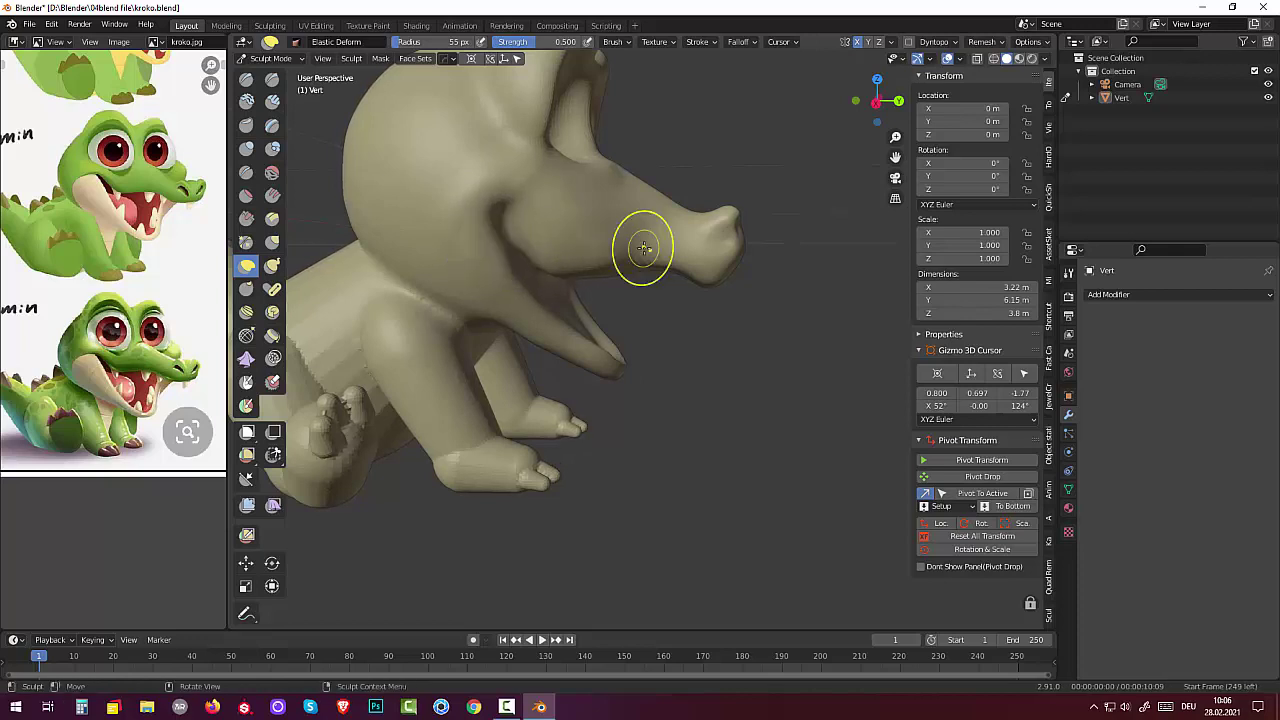
{"action": "key", "text": "ctrl+z"}
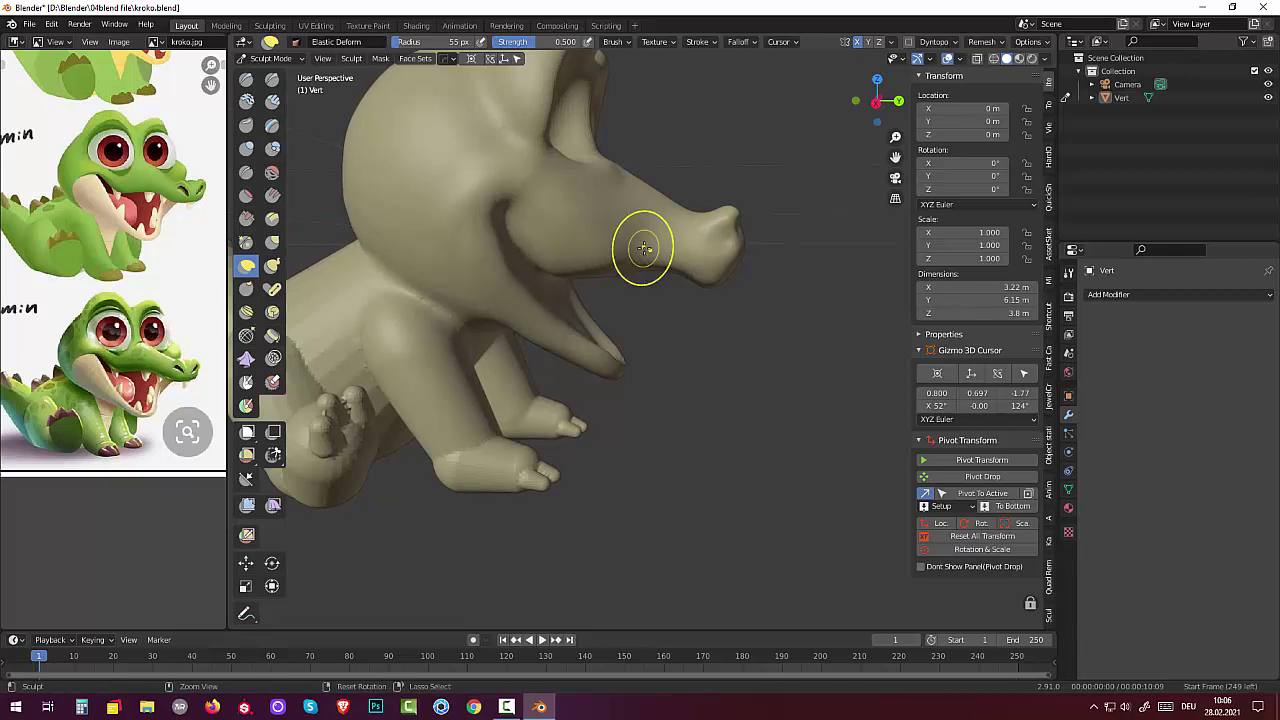
{"action": "key", "text": "ctrl+shift+z"}
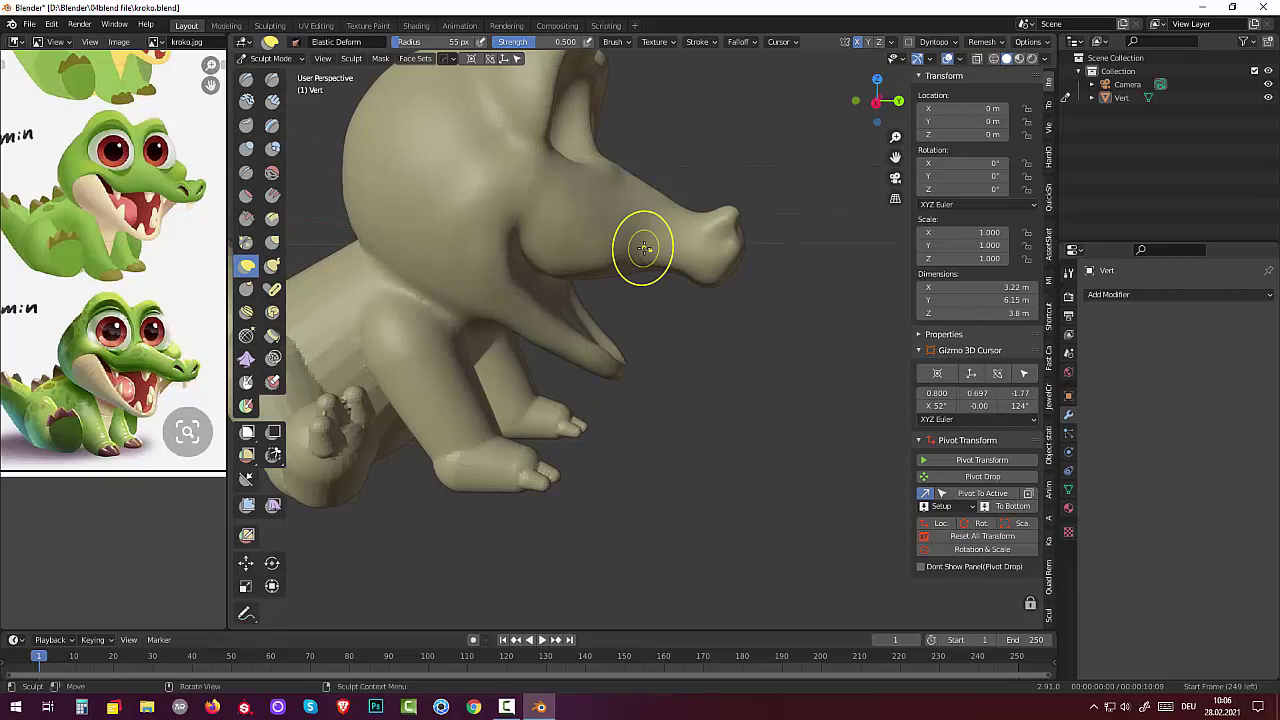
{"action": "left_click", "coordinate": [246, 79]}
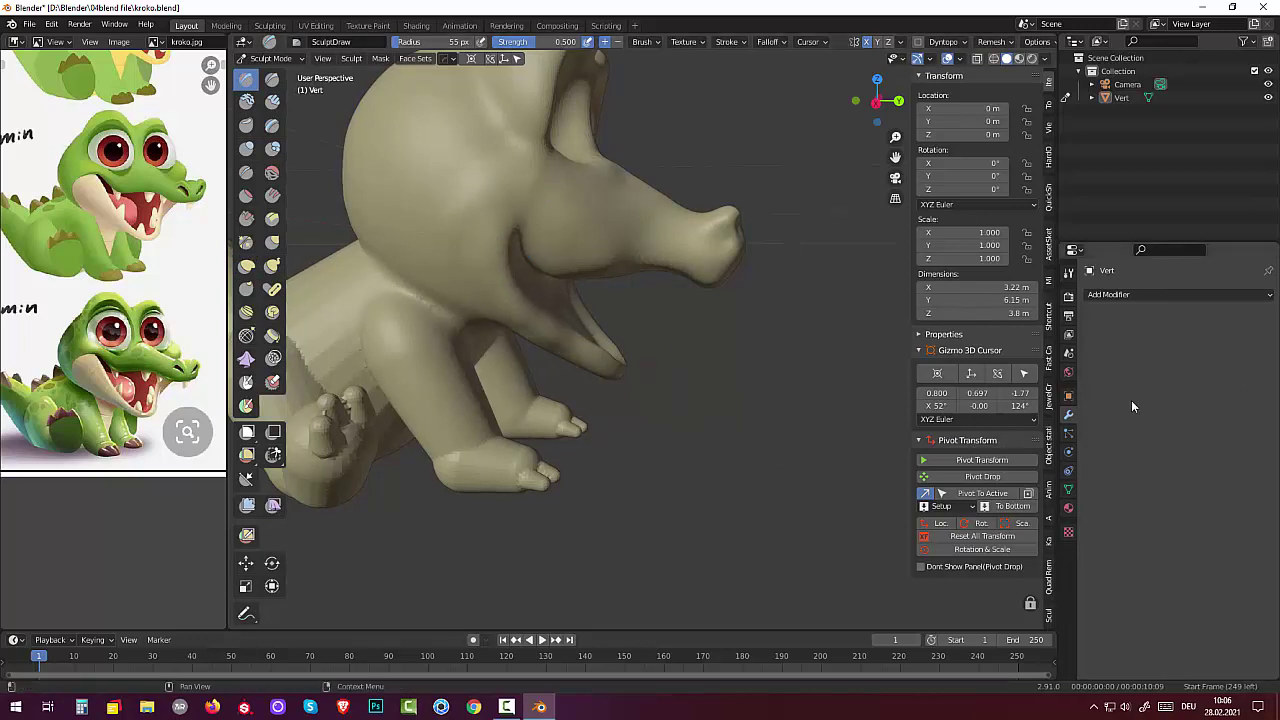
{"action": "middle_click_drag", "start_coordinate": [709, 448], "coordinate": [552, 451]}
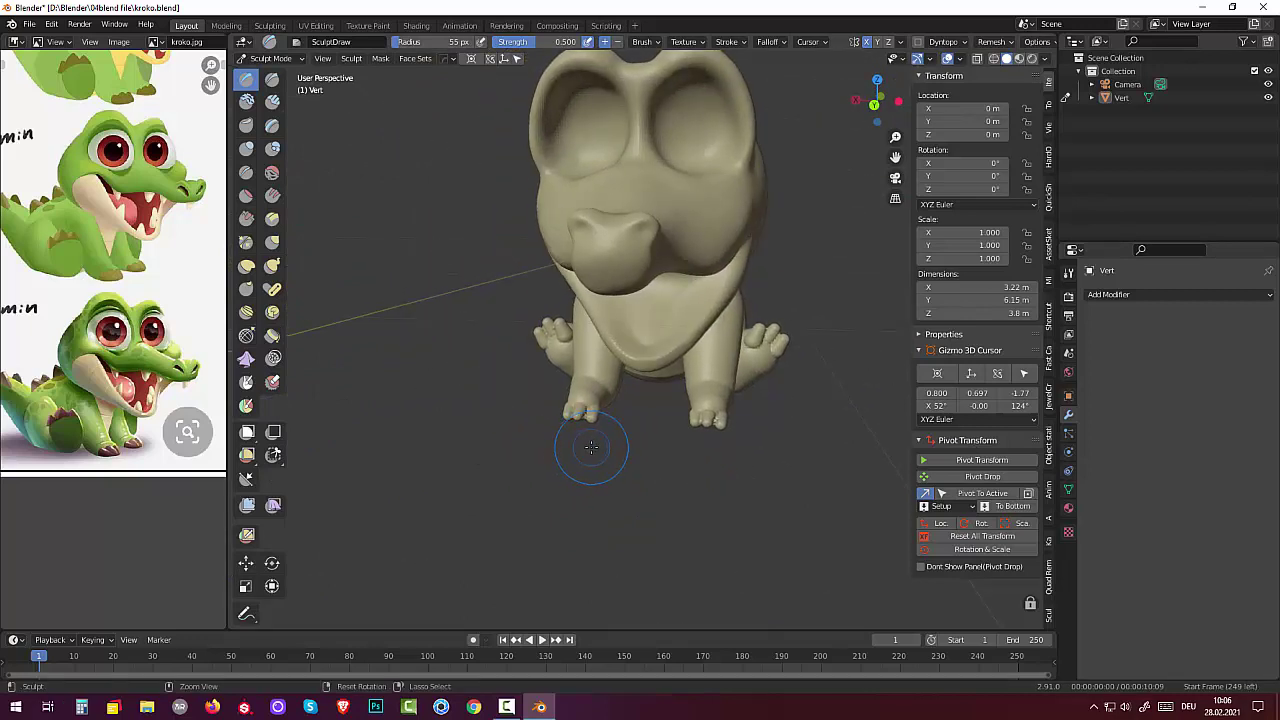
{"action": "middle_click_drag", "start_coordinate": [603, 442], "coordinate": [698, 378]}
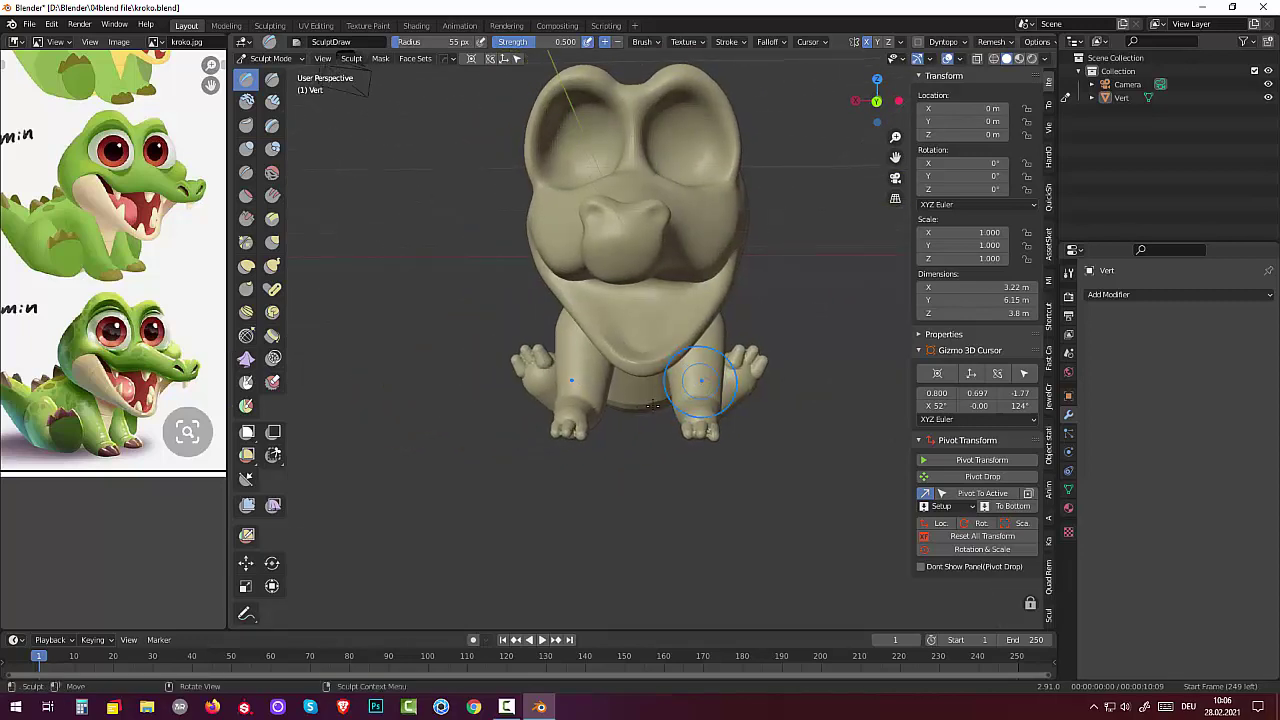
- With a 148 px Elastic Deform brush, pull the head sides outward and reshape the top-left contour
{"action": "left_click", "coordinate": [248, 268]}
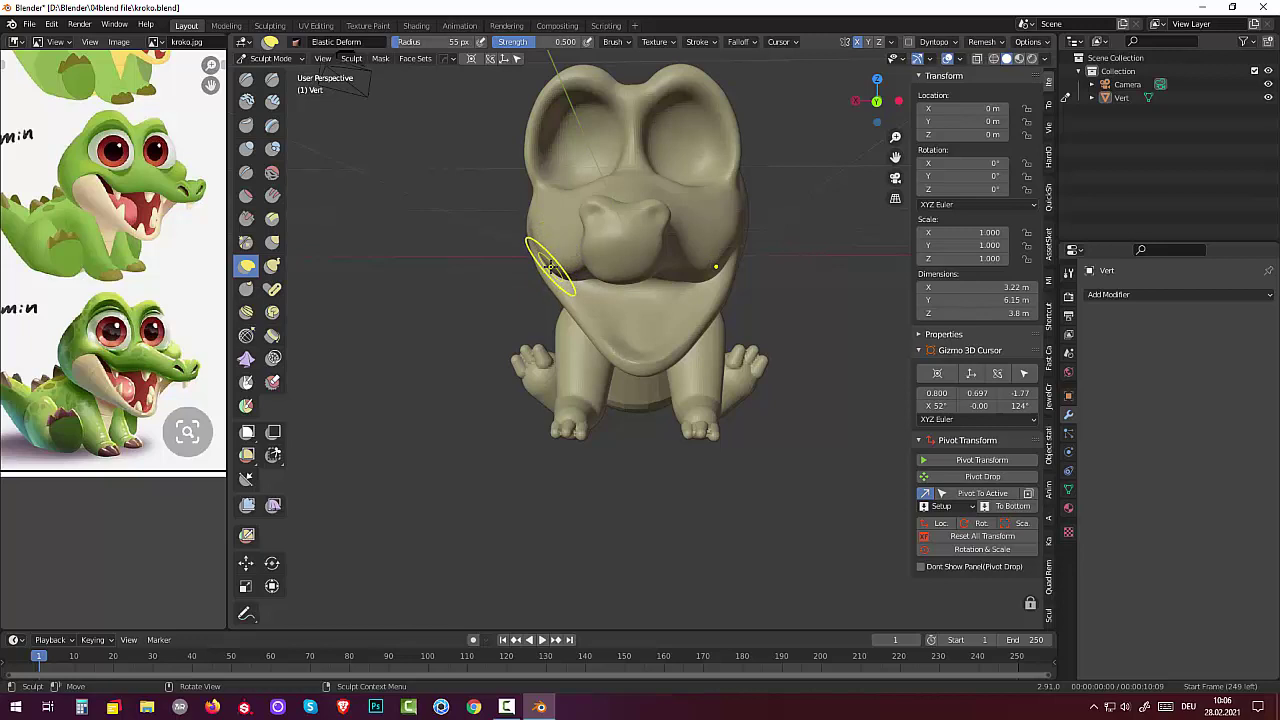
{"action": "key", "text": "f"}
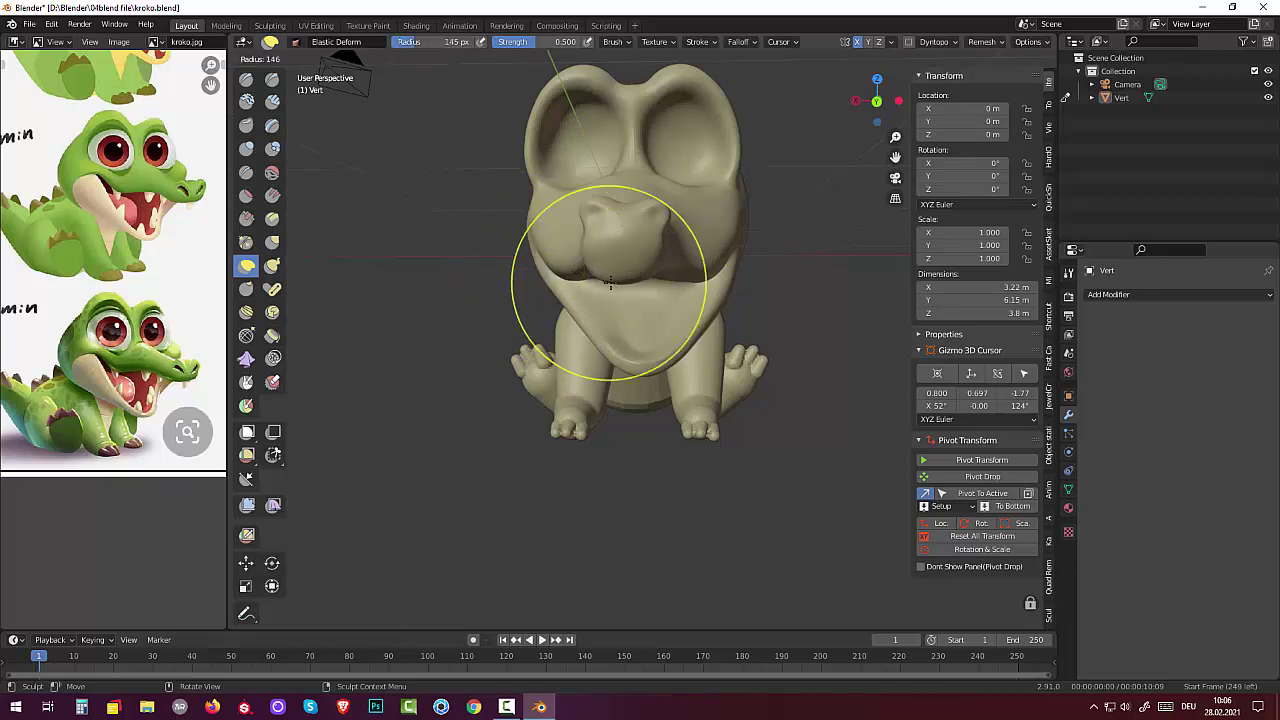
{"action": "left_click", "coordinate": [610, 283]}
{"action": "mouse_move", "coordinate": [530, 250]}
{"action": "left_mouse_down"}
{"action": "mouse_move", "coordinate": [507, 235]}
{"action": "mouse_move", "coordinate": [471, 243]}
{"action": "left_mouse_up"}
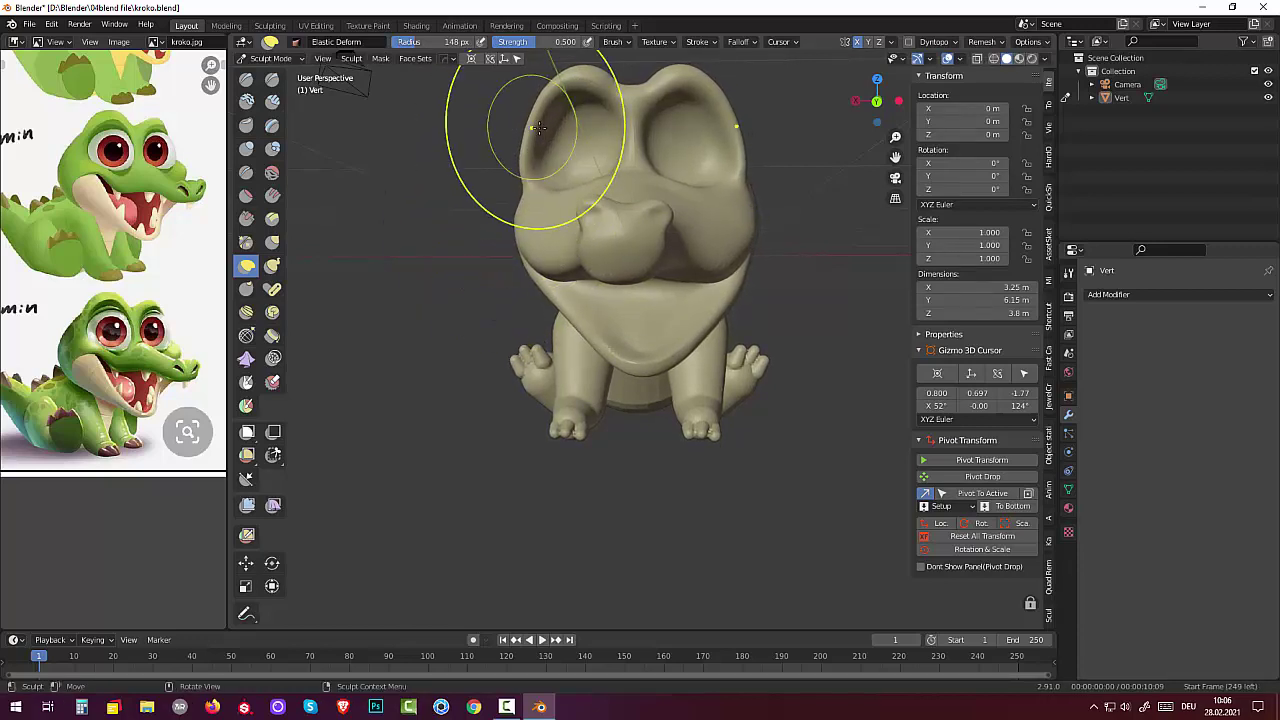
{"action": "mouse_move", "coordinate": [530, 158]}
{"action": "left_mouse_down"}
{"action": "mouse_move", "coordinate": [497, 198]}
{"action": "mouse_move", "coordinate": [511, 224]}
{"action": "mouse_move", "coordinate": [523, 214]}
{"action": "left_mouse_up"}
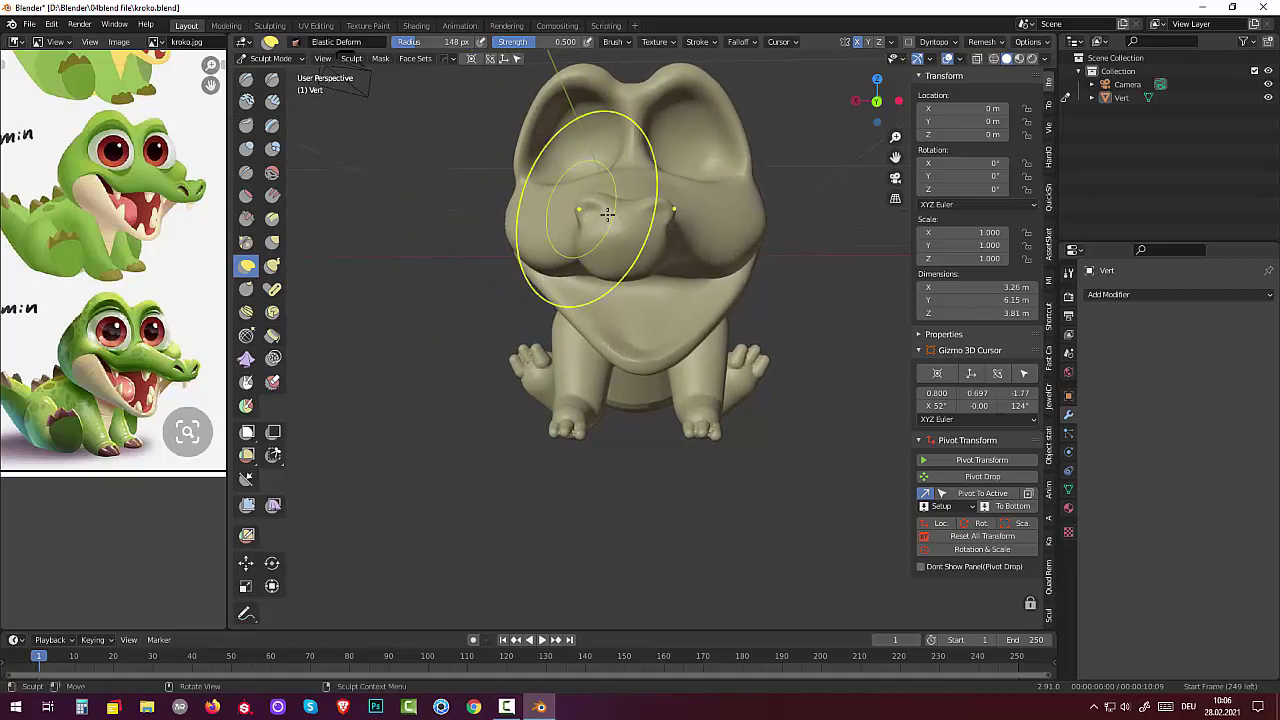
{"action": "mouse_move", "coordinate": [840, 85]}
{"action": "left_mouse_down"}
{"action": "mouse_move", "coordinate": [863, 236]}
{"action": "mouse_move", "coordinate": [829, 357]}
{"action": "left_mouse_up"}
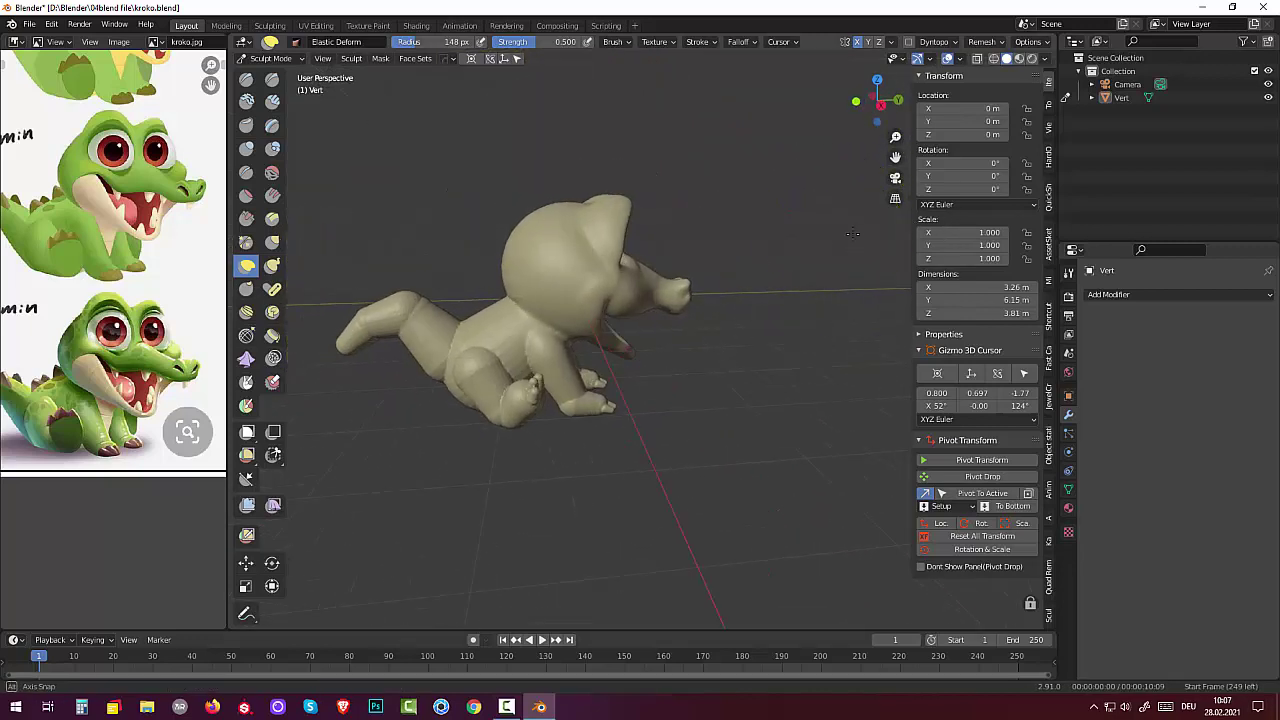
- With a 44 px Smooth brush, smooth the head surface and the area toward the snout
{"action": "left_click", "coordinate": [271, 173]}
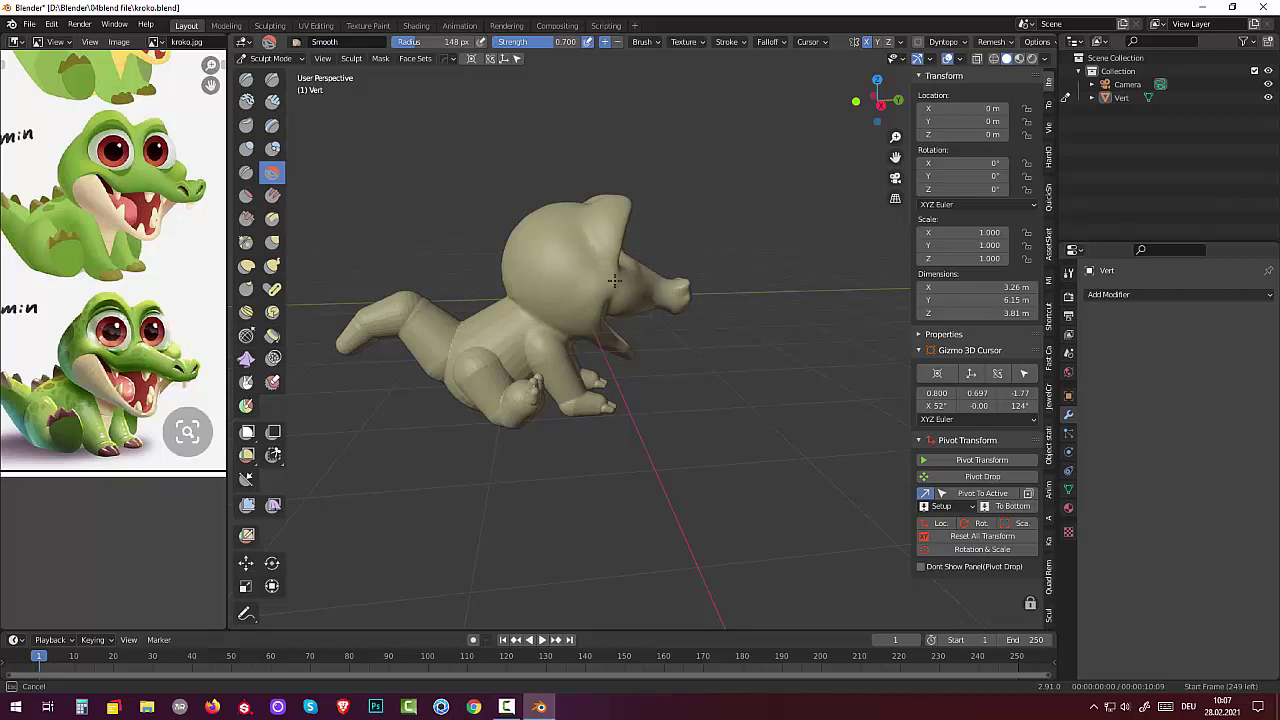
{"action": "mouse_move", "coordinate": [677, 508]}
{"action": "middle_mouse_down"}
{"action": "mouse_move", "coordinate": [635, 534]}
{"action": "mouse_move", "coordinate": [640, 525]}
{"action": "middle_mouse_up"}
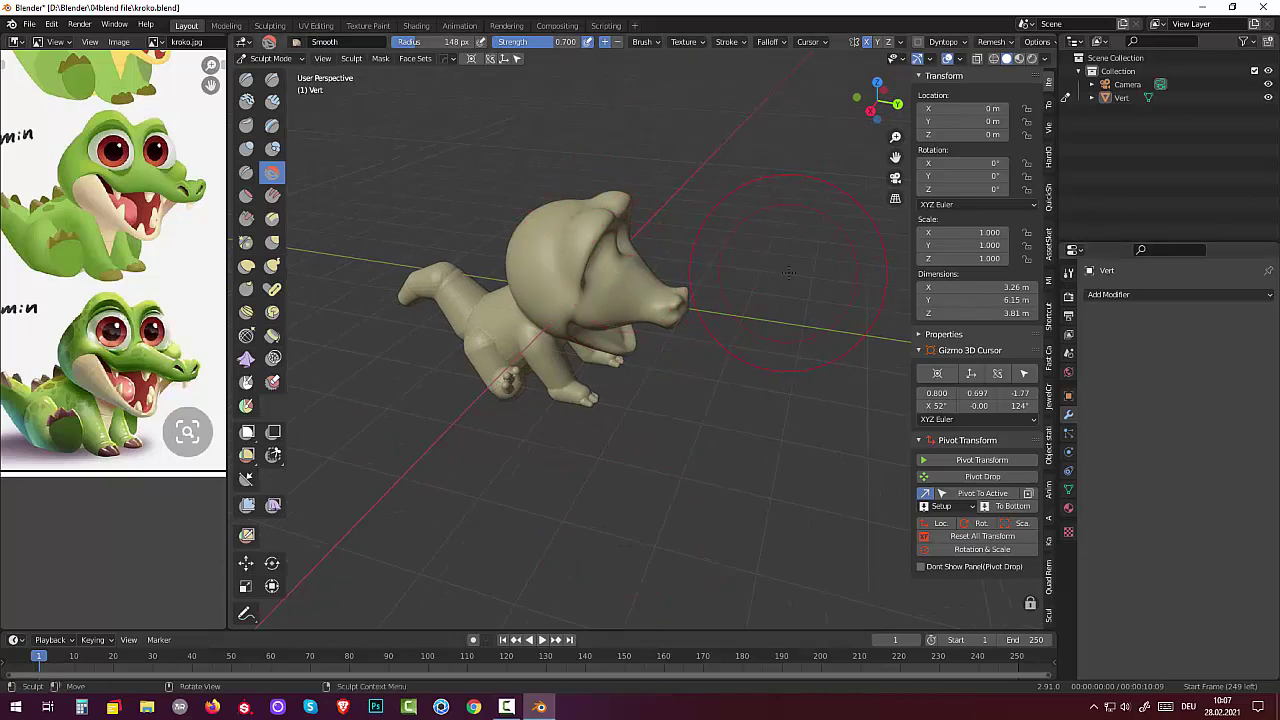
{"action": "key", "text": "f"}
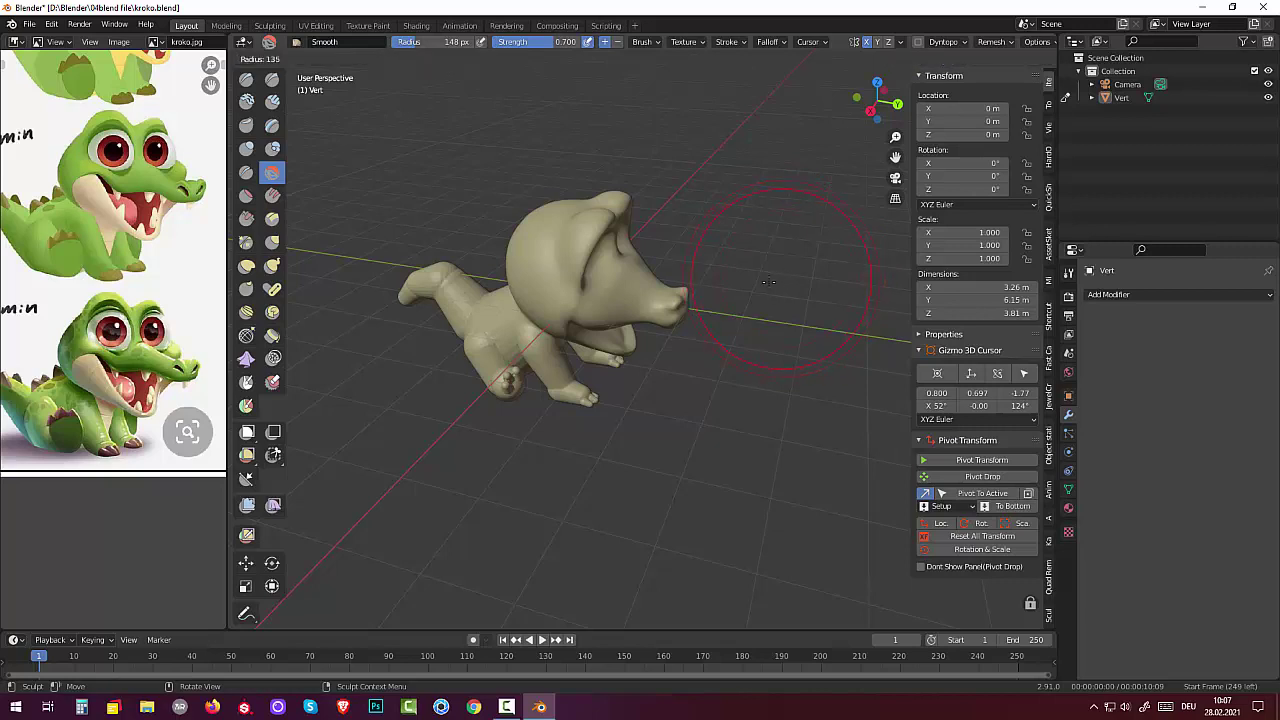
{"action": "left_click", "coordinate": [714, 285]}
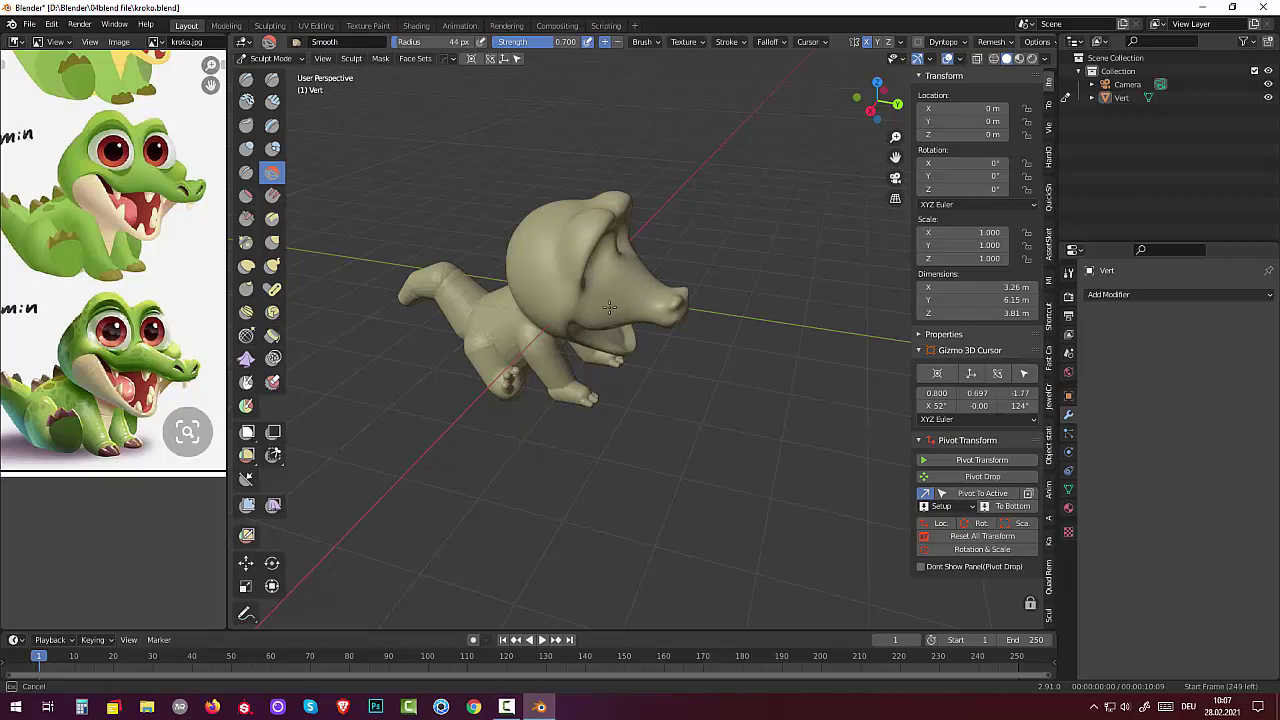
{"action": "mouse_move", "coordinate": [609, 307]}
{"action": "left_mouse_down"}
{"action": "mouse_move", "coordinate": [514, 286]}
{"action": "mouse_move", "coordinate": [543, 277]}
{"action": "mouse_move", "coordinate": [634, 294]}
{"action": "left_mouse_up"}
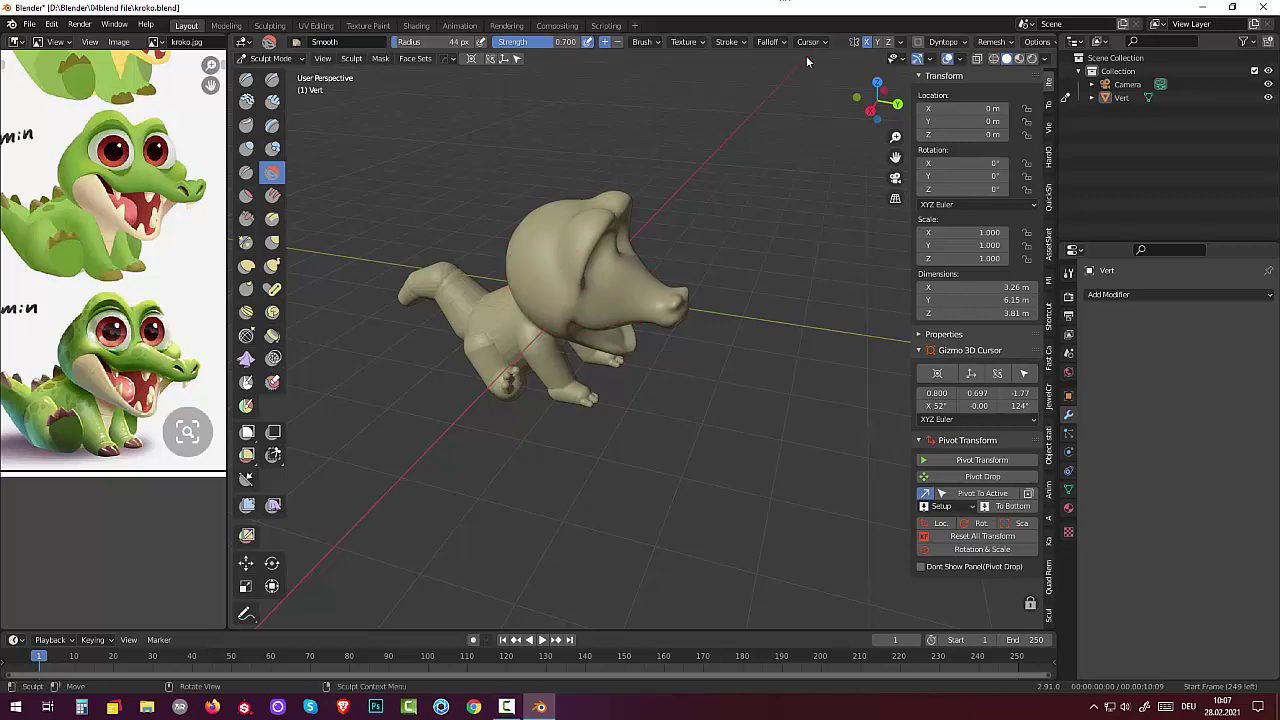
{"action": "mouse_move", "coordinate": [808, 62]}
{"action": "middle_mouse_down"}
{"action": "mouse_move", "coordinate": [829, 229]}
{"action": "mouse_move", "coordinate": [860, 330]}
{"action": "middle_mouse_up"}
{"action": "scroll", "coordinate": [803, 262], "scroll_direction": "up", "scroll_amount": 3}
{"action": "left_click_drag", "start_coordinate": [829, 334], "coordinate": [581, 258]}
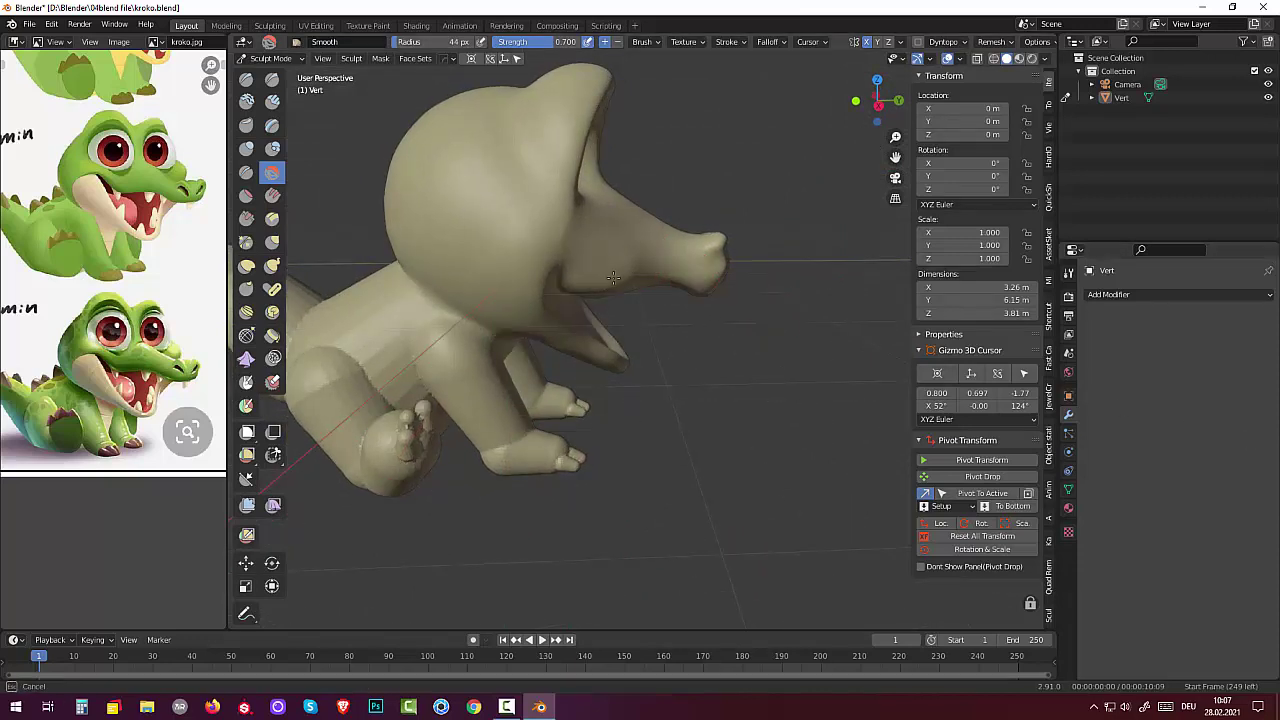
{"action": "left_click_drag", "start_coordinate": [600, 267], "coordinate": [688, 266]}
{"action": "mouse_move", "coordinate": [677, 266]}
{"action": "middle_mouse_down"}
{"action": "mouse_move", "coordinate": [657, 310]}
{"action": "mouse_move", "coordinate": [781, 278]}
{"action": "mouse_move", "coordinate": [643, 292]}
{"action": "mouse_move", "coordinate": [705, 238]}
{"action": "middle_mouse_up"}
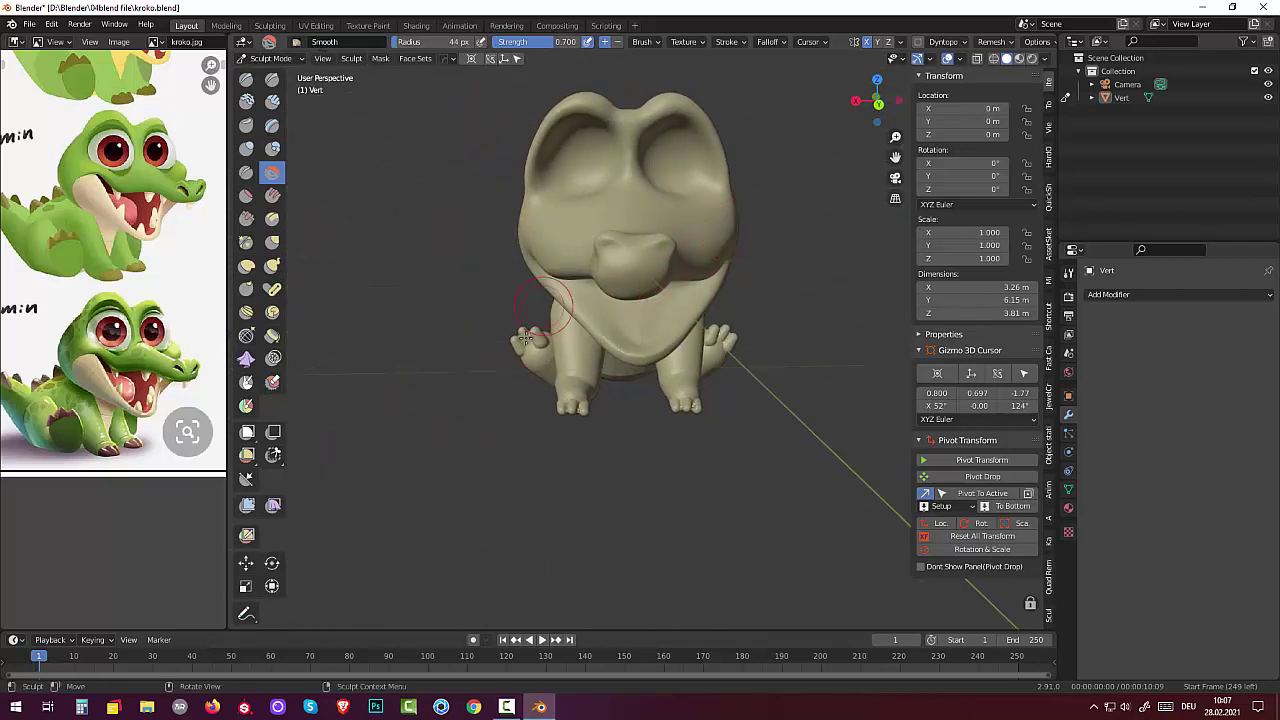
- With a 65 px Elastic Deform brush, pull the head's side further outward
{"action": "left_click", "coordinate": [247, 268]}
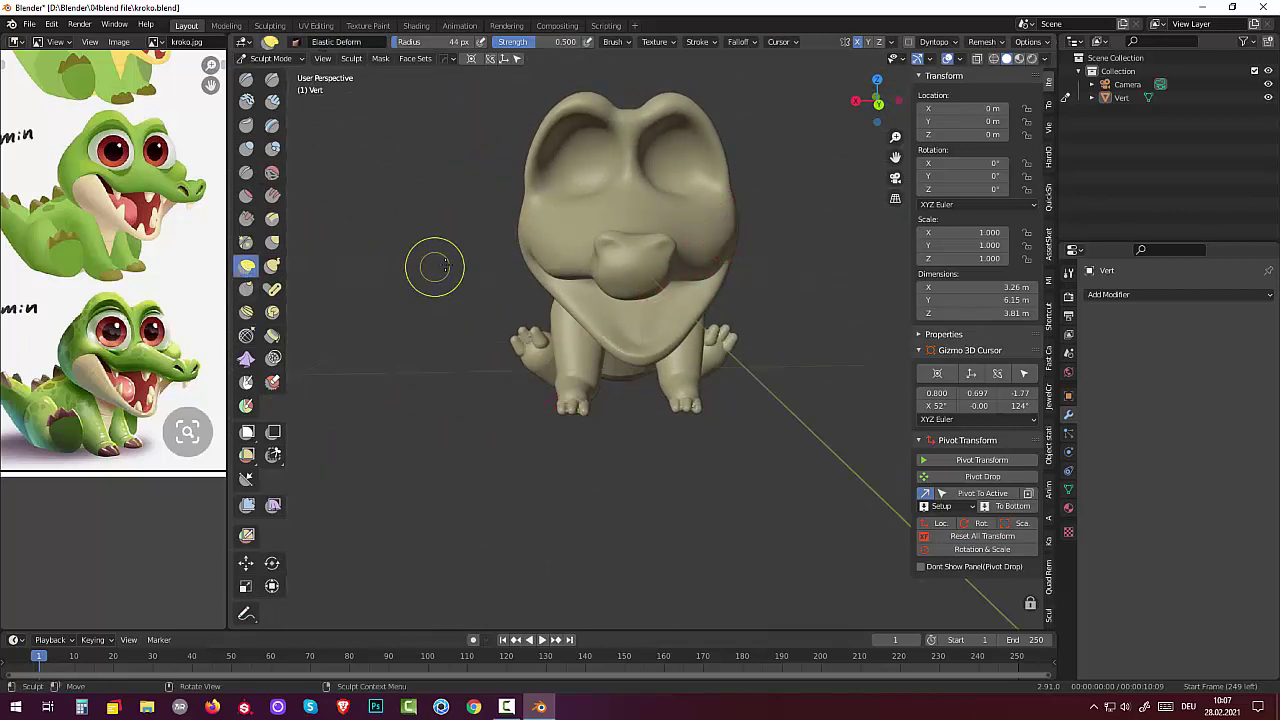
{"action": "key", "text": "f"}
{"action": "left_click", "coordinate": [515, 262]}
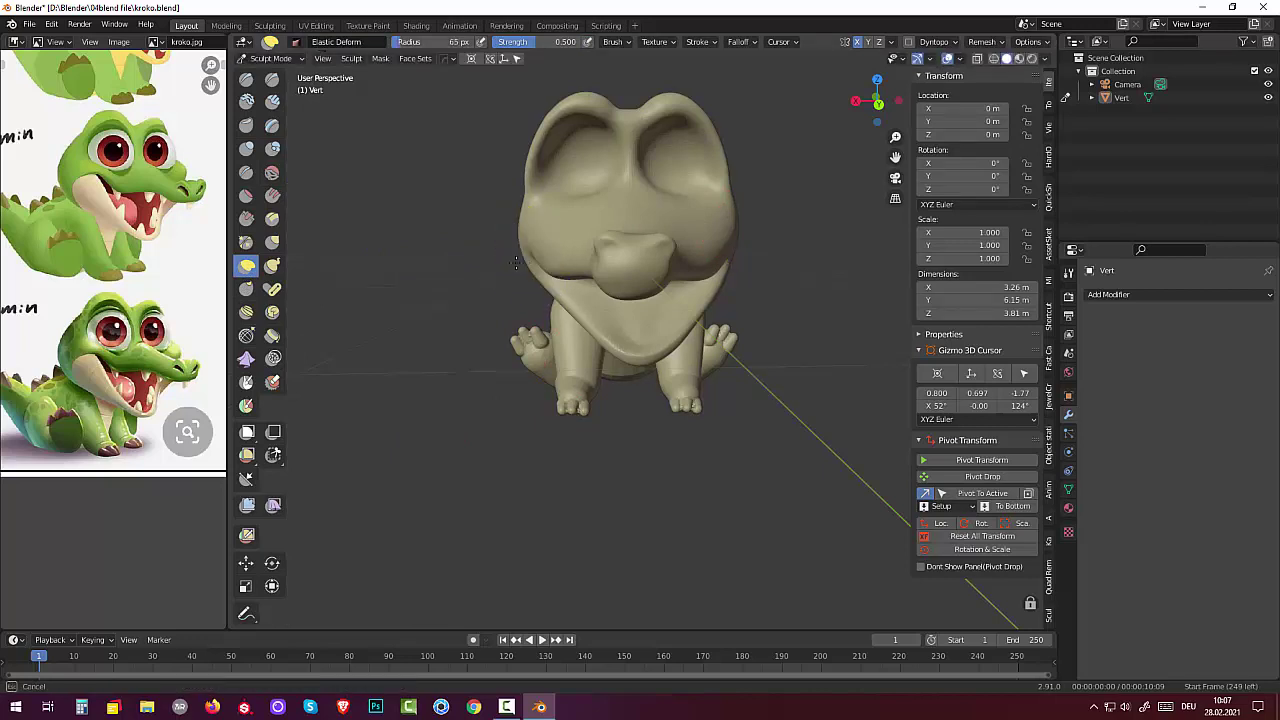
{"action": "left_click_drag", "start_coordinate": [520, 237], "coordinate": [498, 241]}
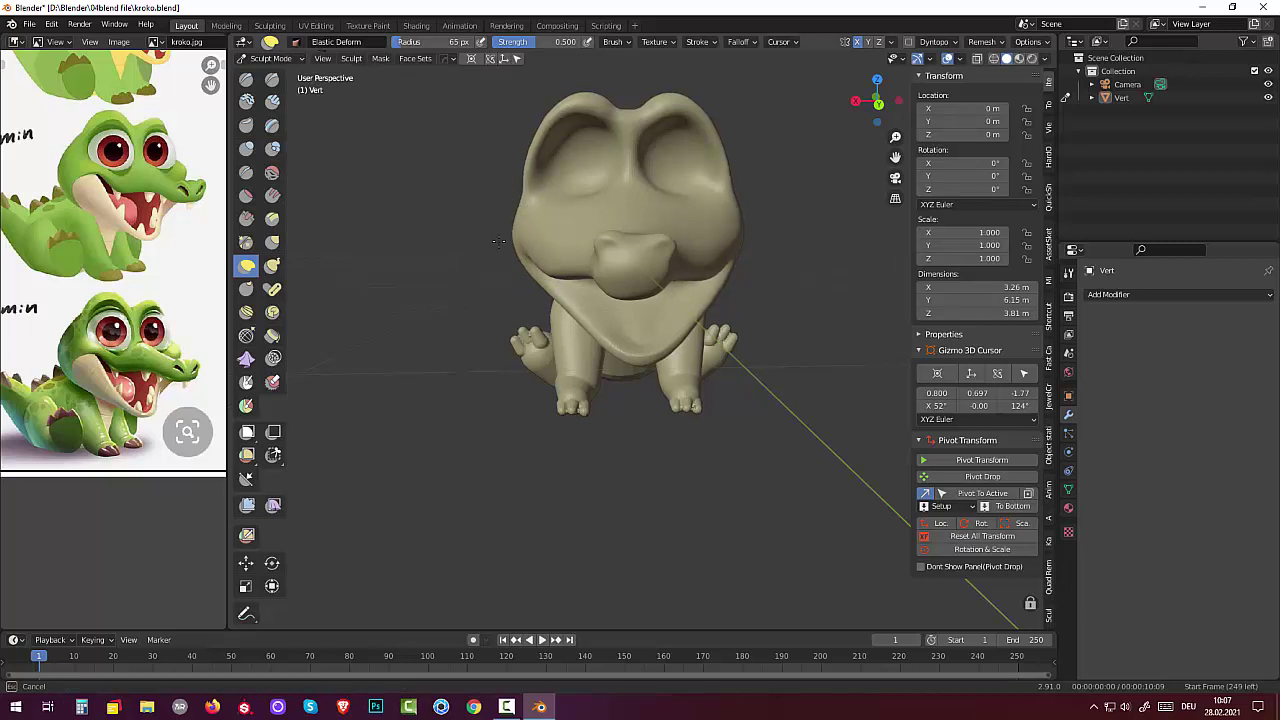
{"action": "mouse_move", "coordinate": [646, 271]}
{"action": "middle_mouse_down"}
{"action": "mouse_move", "coordinate": [797, 267]}
{"action": "mouse_move", "coordinate": [644, 270]}
{"action": "mouse_move", "coordinate": [876, 232]}
{"action": "mouse_move", "coordinate": [886, 214]}
{"action": "middle_mouse_up"}
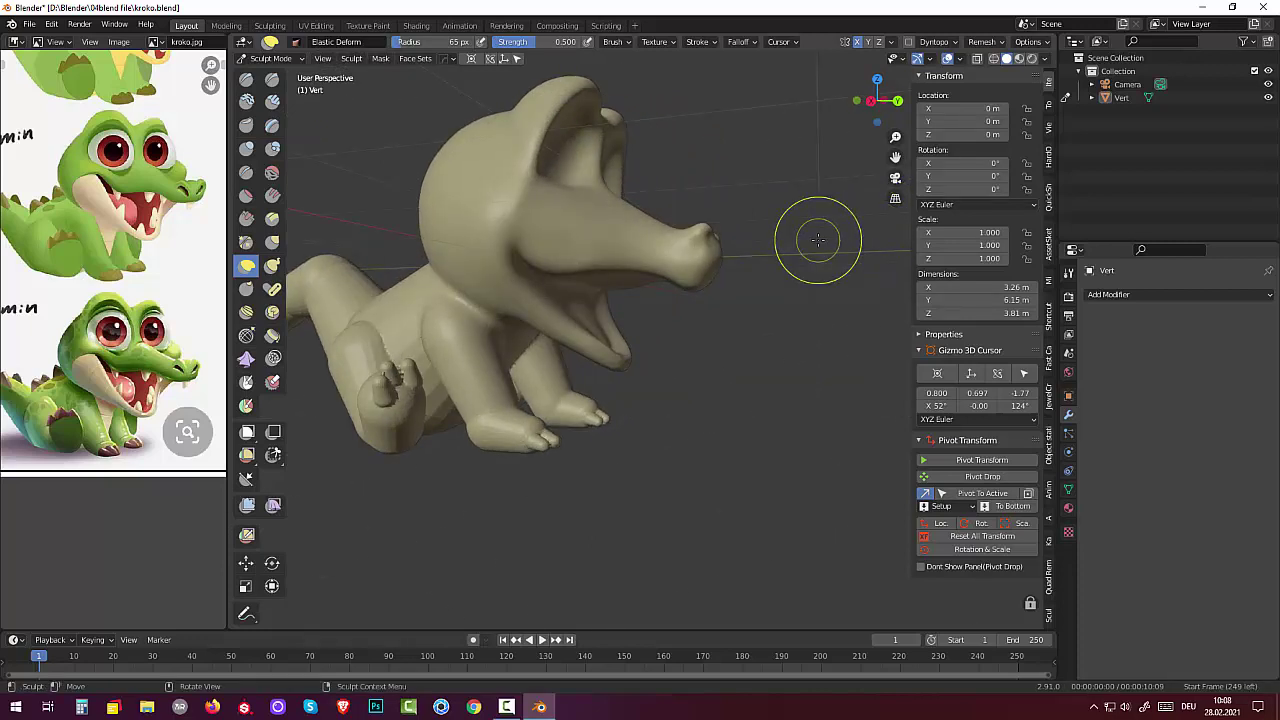
- Add volume along the snout with the Clay Strips brush and check it from above and front
{"action": "left_click", "coordinate": [272, 101]}
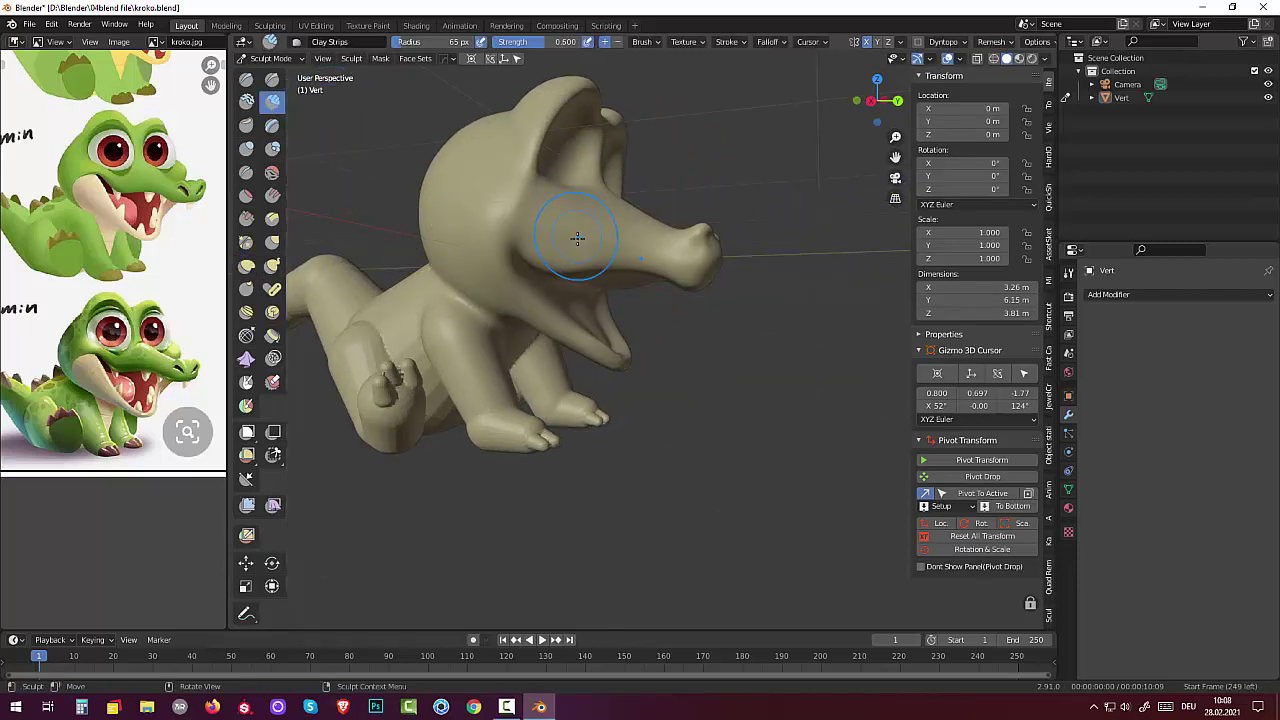
{"action": "left_click_drag", "start_coordinate": [577, 237], "coordinate": [561, 232]}
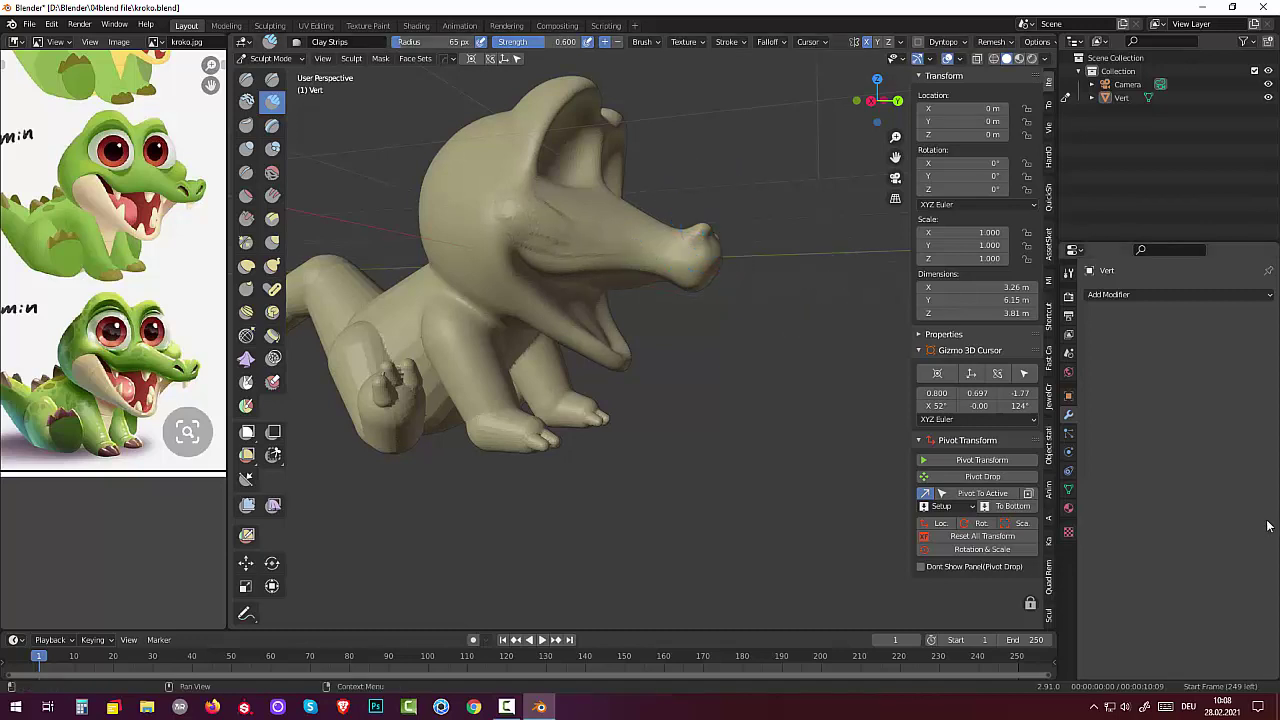
{"action": "mouse_move", "coordinate": [629, 343]}
{"action": "middle_mouse_down"}
{"action": "mouse_move", "coordinate": [586, 411]}
{"action": "mouse_move", "coordinate": [563, 353]}
{"action": "mouse_move", "coordinate": [116, 479]}
{"action": "middle_mouse_up"}
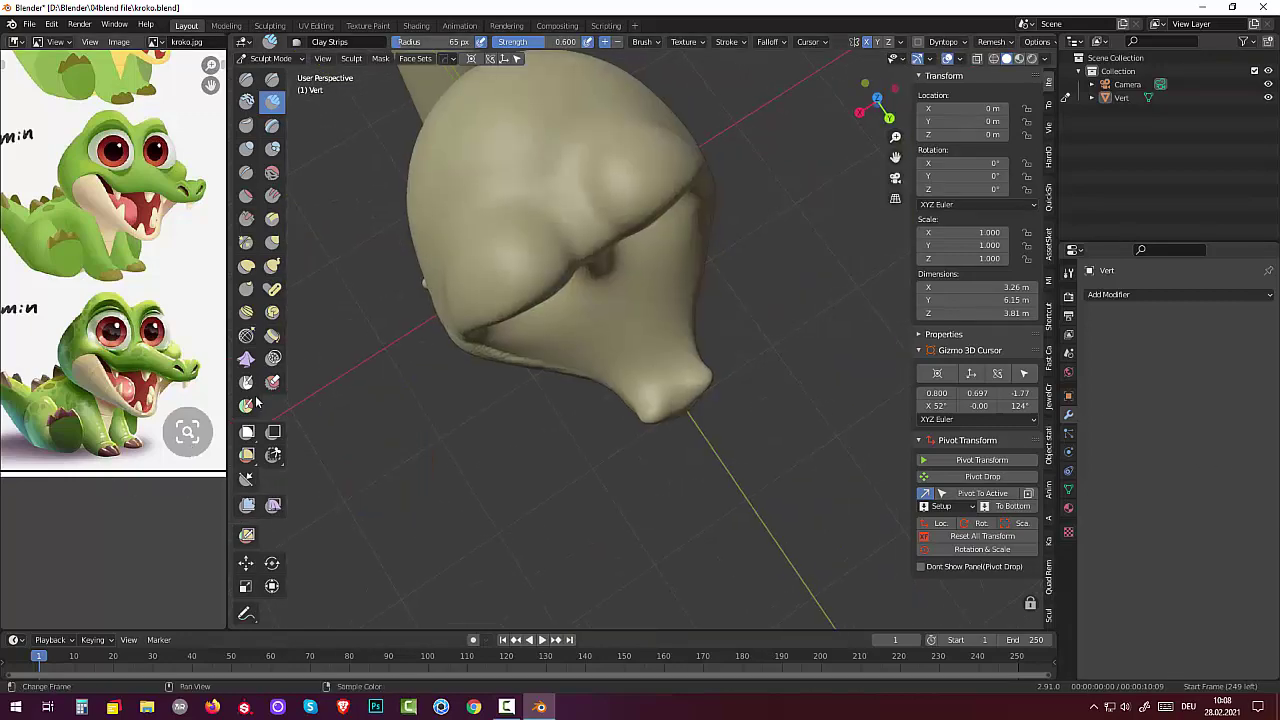
{"action": "middle_click_drag", "start_coordinate": [428, 434], "coordinate": [428, 300]}
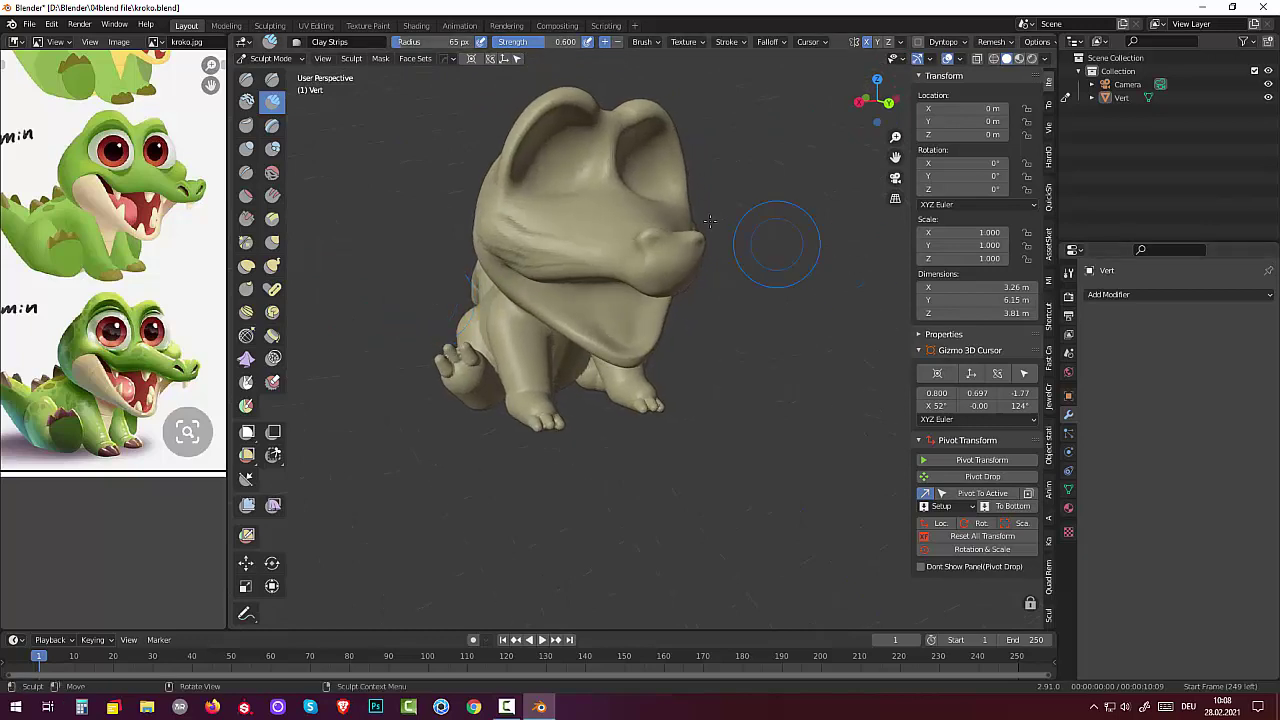
- Smooth the clay strokes from the left side of the head toward the snout
{"action": "left_click", "coordinate": [272, 172]}
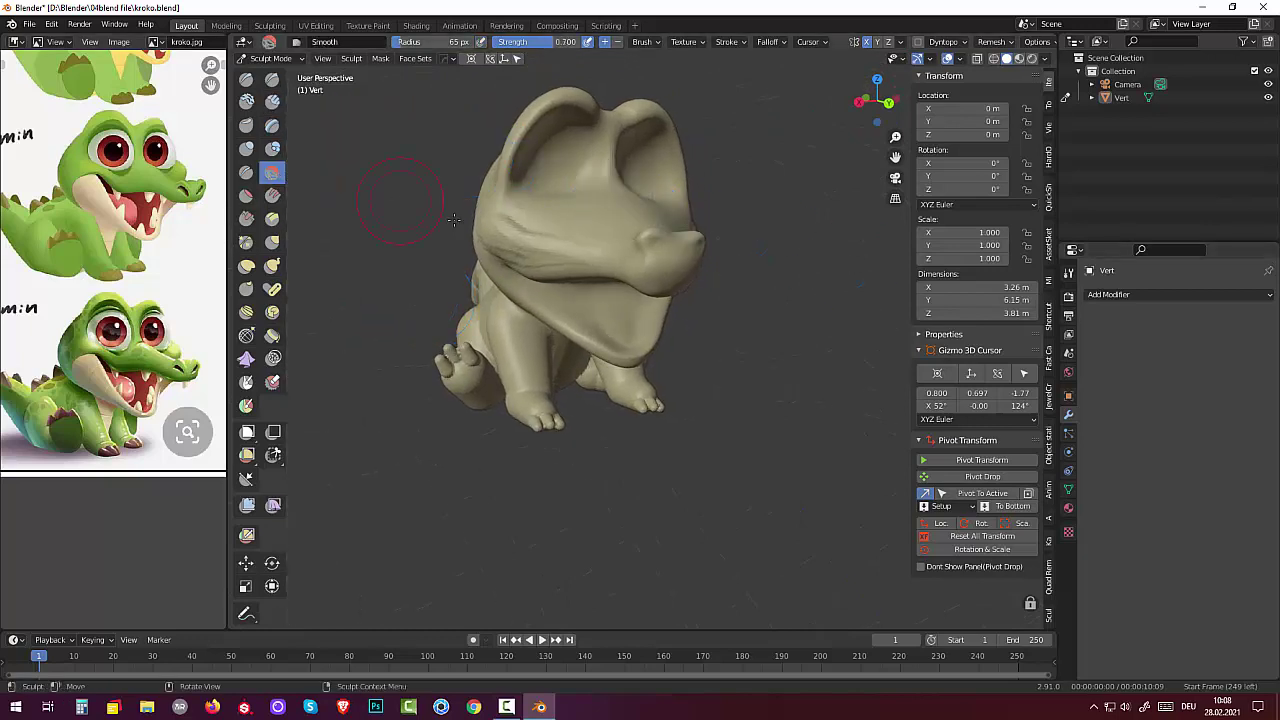
{"action": "left_click_drag", "start_coordinate": [453, 219], "coordinate": [567, 248]}
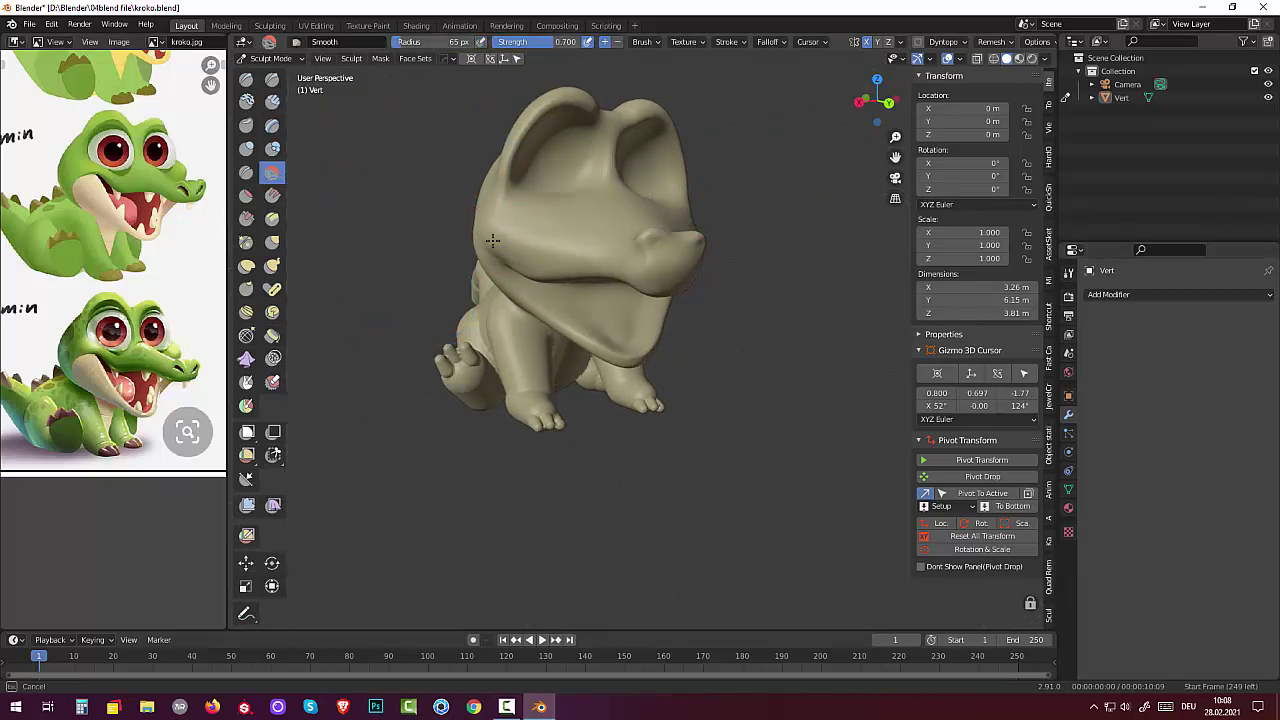
{"action": "left_click_drag", "start_coordinate": [550, 232], "coordinate": [657, 257]}
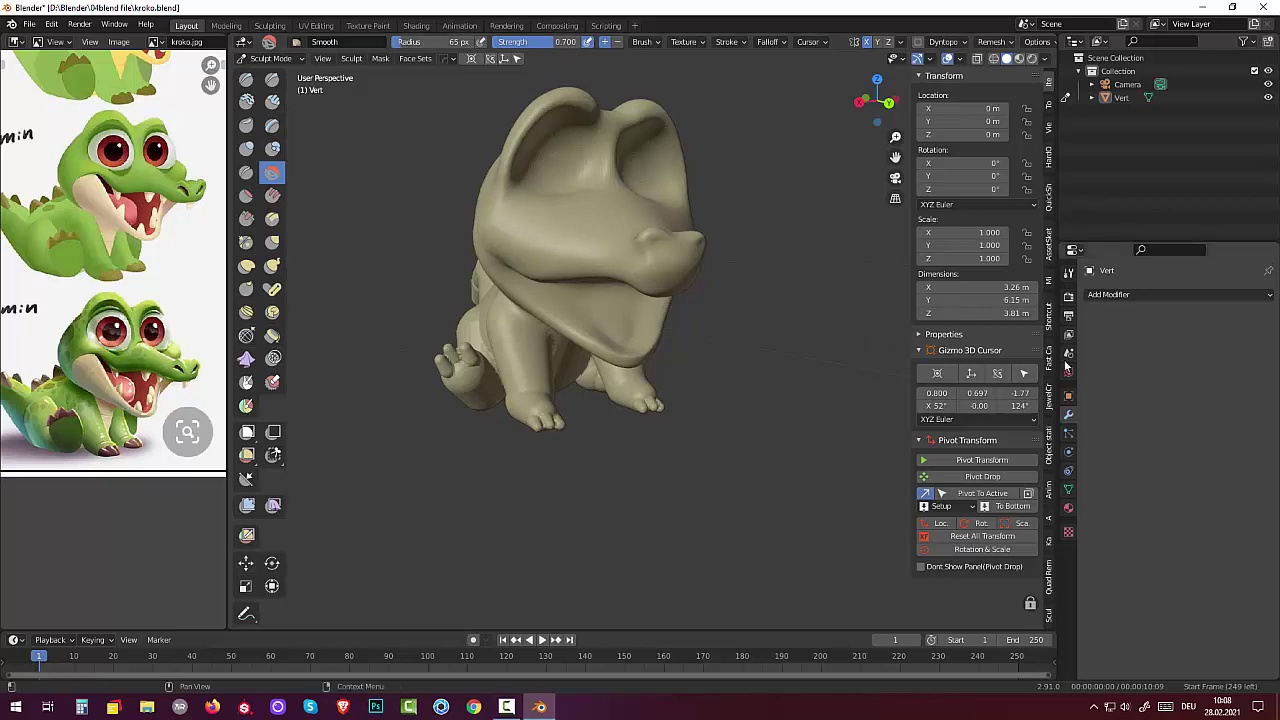
{"action": "mouse_move", "coordinate": [660, 250]}
{"action": "middle_mouse_down"}
{"action": "mouse_move", "coordinate": [667, 305]}
{"action": "mouse_move", "coordinate": [640, 240]}
{"action": "middle_mouse_up"}
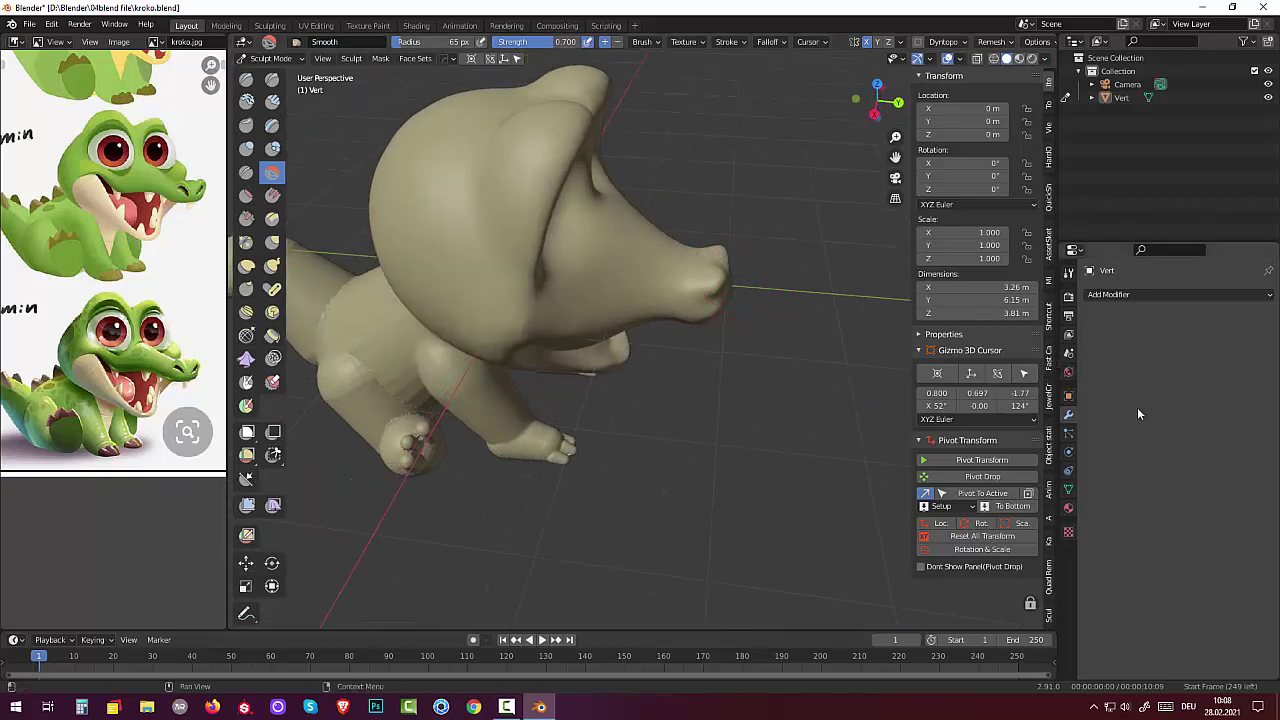
- Add a Clay Strips stroke on top of the snout and check it from the front
{"action": "left_click", "coordinate": [271, 101]}
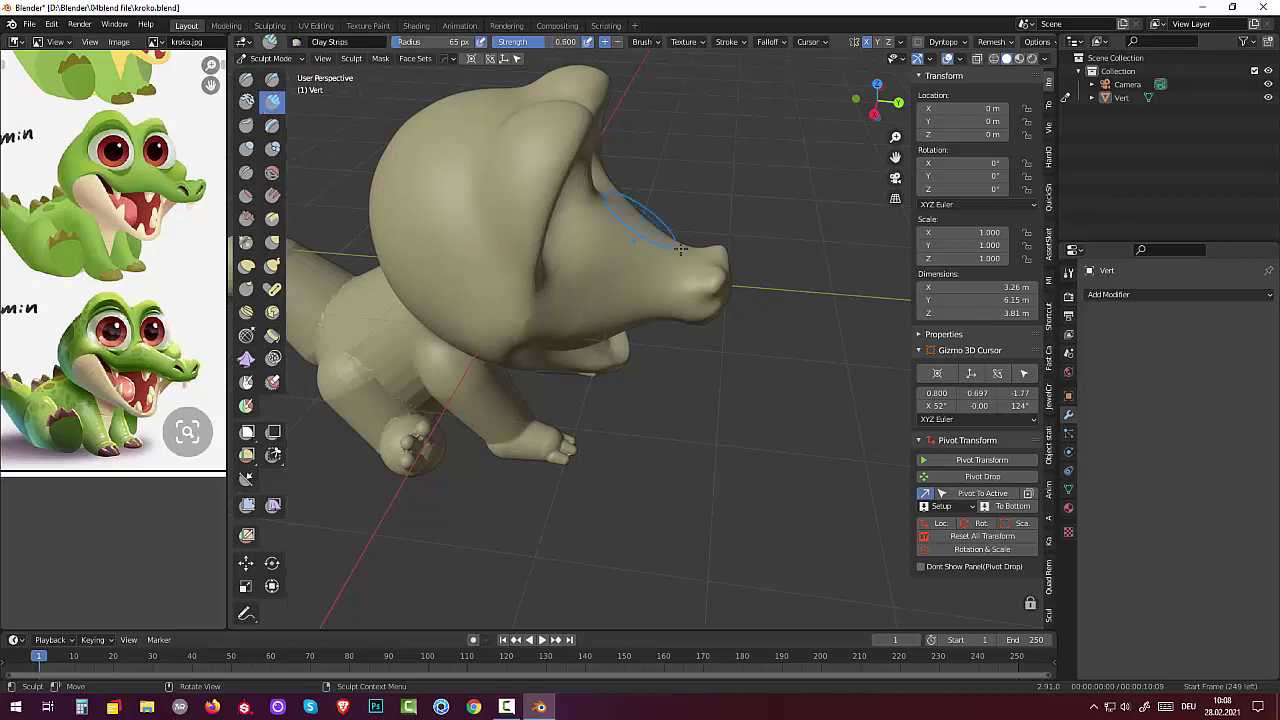
{"action": "left_click_drag", "start_coordinate": [700, 271], "coordinate": [706, 284]}
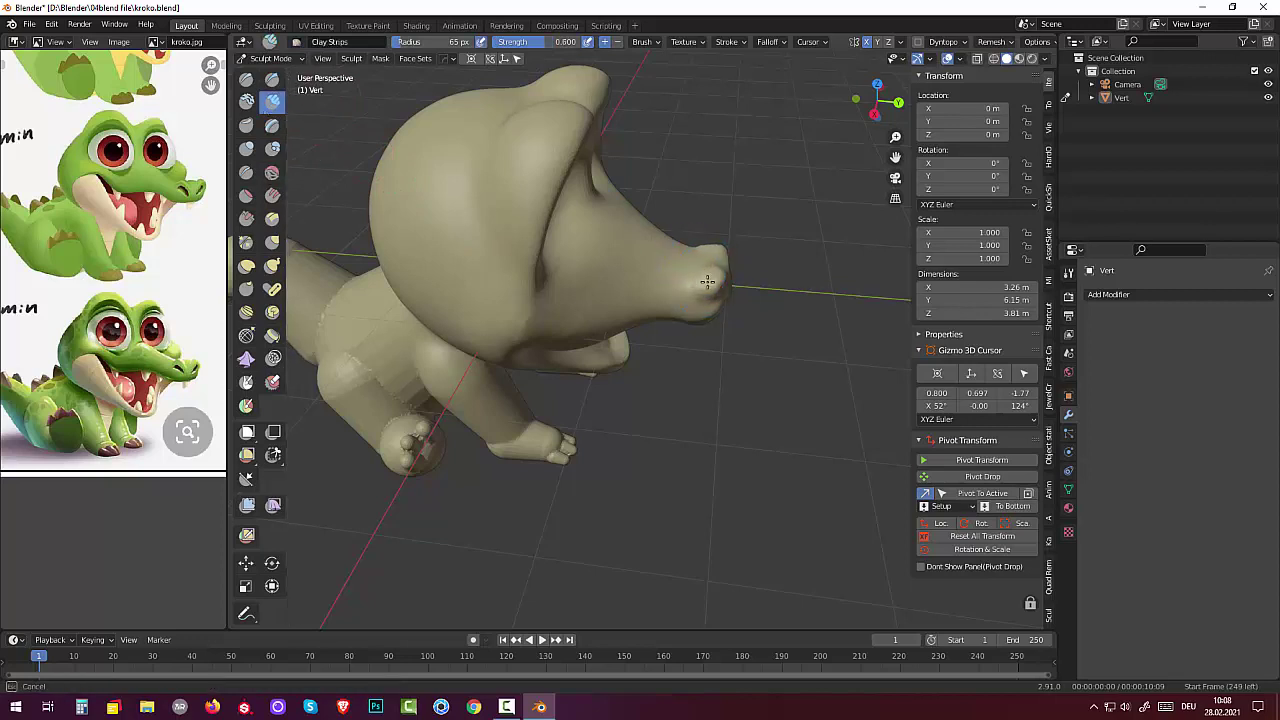
{"action": "mouse_move", "coordinate": [770, 503]}
{"action": "middle_mouse_down"}
{"action": "mouse_move", "coordinate": [565, 567]}
{"action": "mouse_move", "coordinate": [687, 540]}
{"action": "mouse_move", "coordinate": [849, 400]}
{"action": "middle_mouse_up"}
{"action": "middle_click_drag", "start_coordinate": [514, 357], "coordinate": [905, 440]}
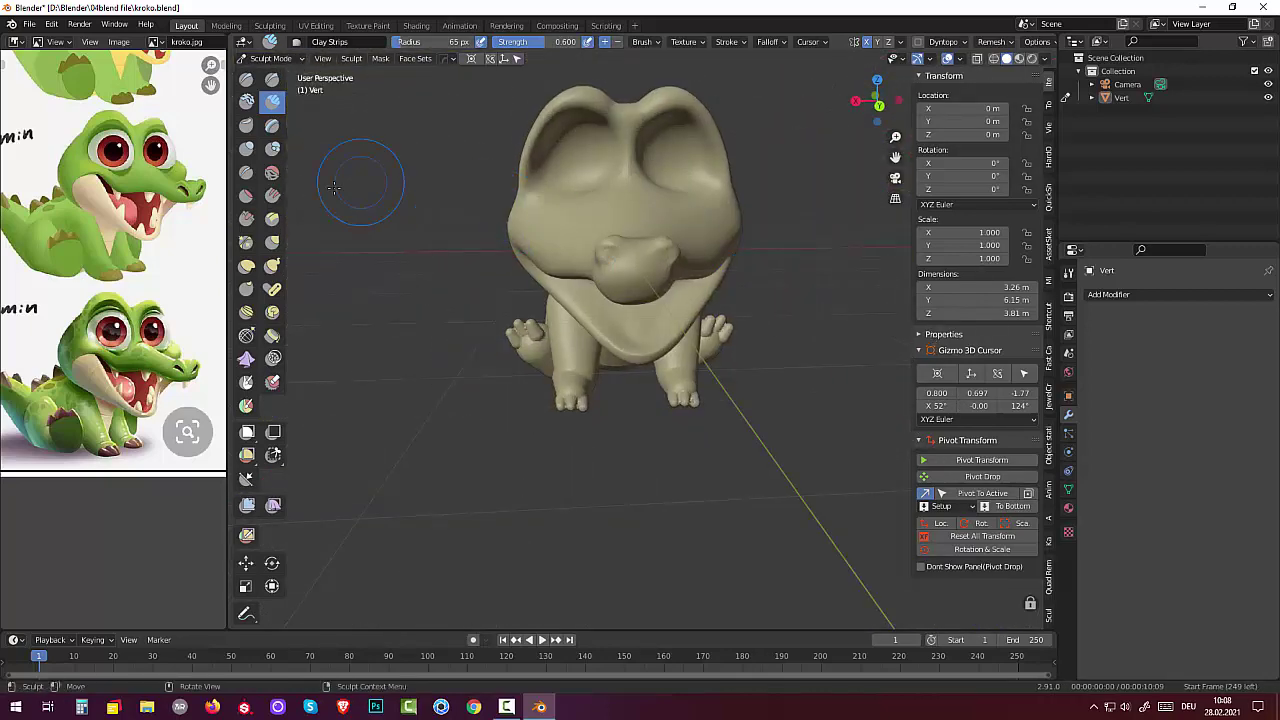
- Smooth the snout and its tip with the Smooth brush, softening the nostril detail
{"action": "left_click", "coordinate": [272, 173]}
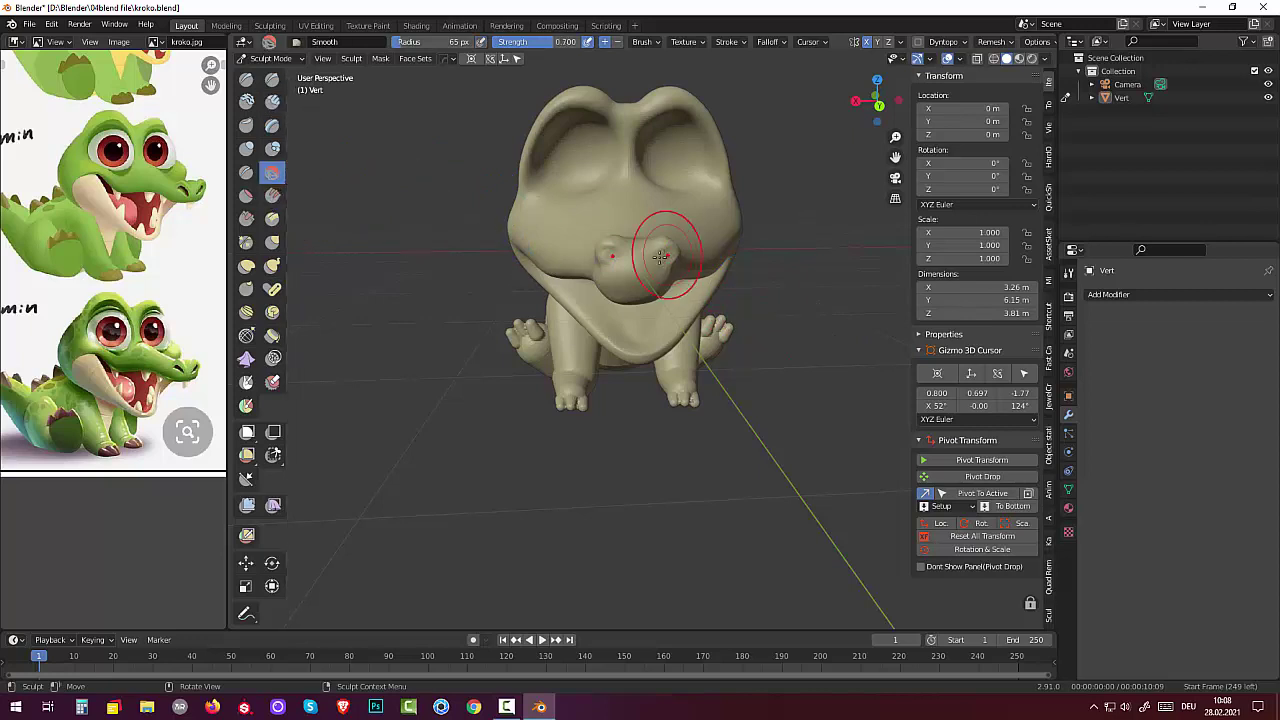
{"action": "left_click_drag", "start_coordinate": [634, 244], "coordinate": [609, 251]}
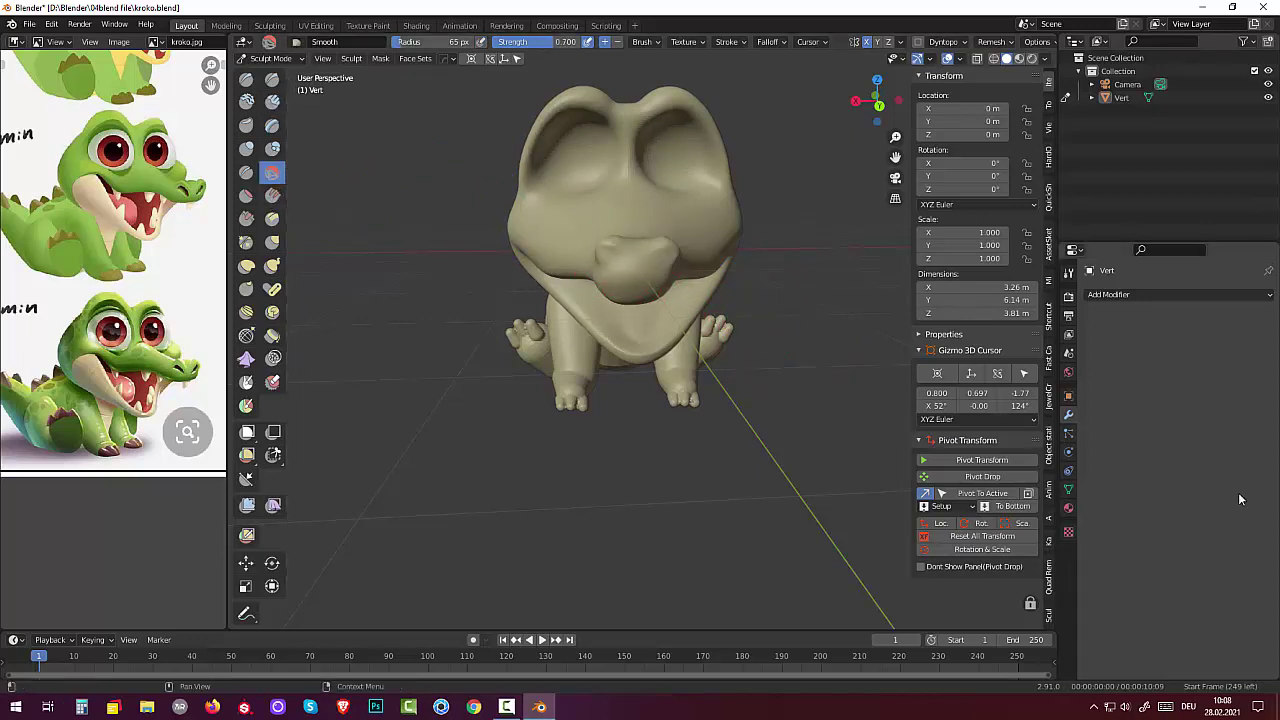
{"action": "middle_click_drag", "start_coordinate": [890, 425], "coordinate": [835, 340]}
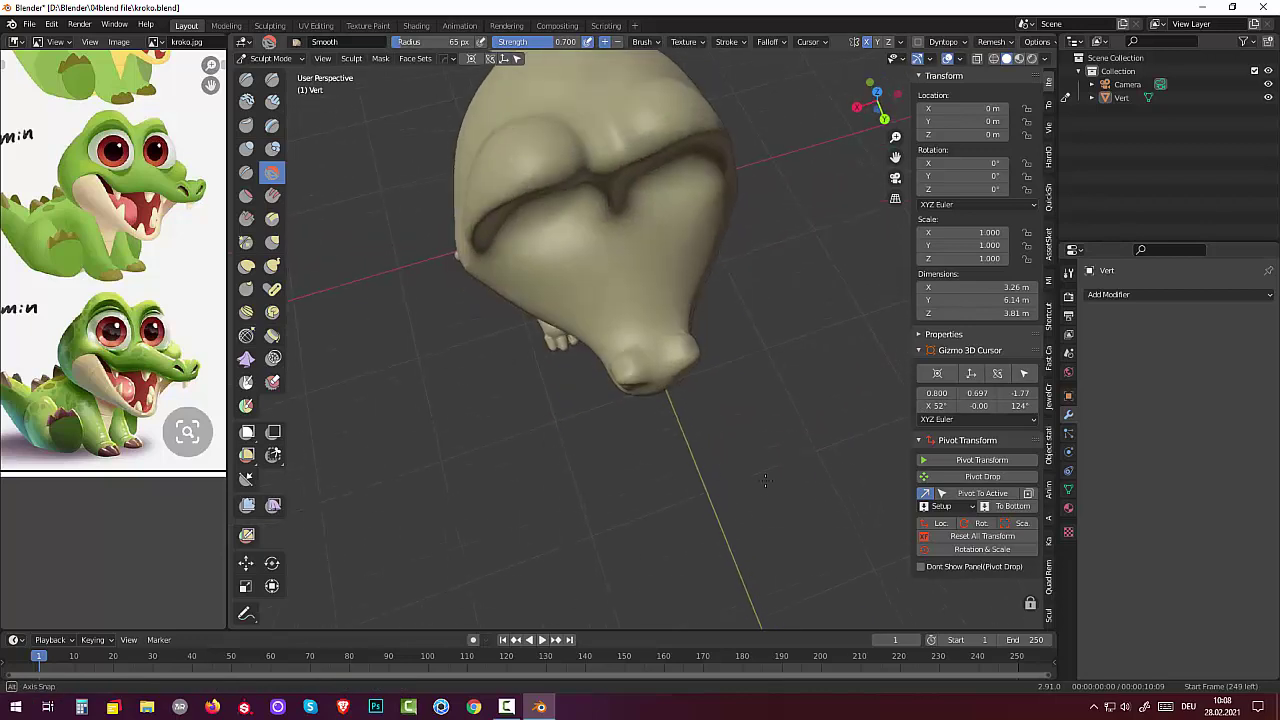
{"action": "left_click_drag", "start_coordinate": [695, 342], "coordinate": [682, 337]}
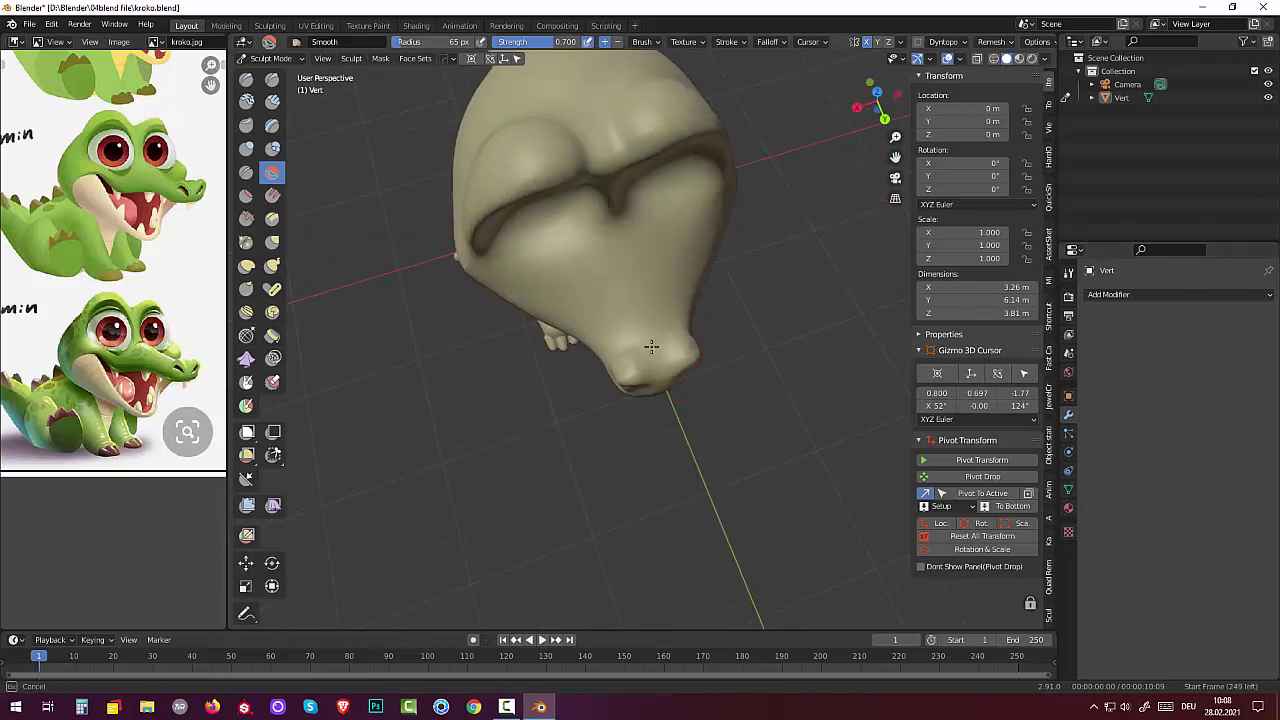
{"action": "left_click_drag", "start_coordinate": [637, 376], "coordinate": [645, 390]}
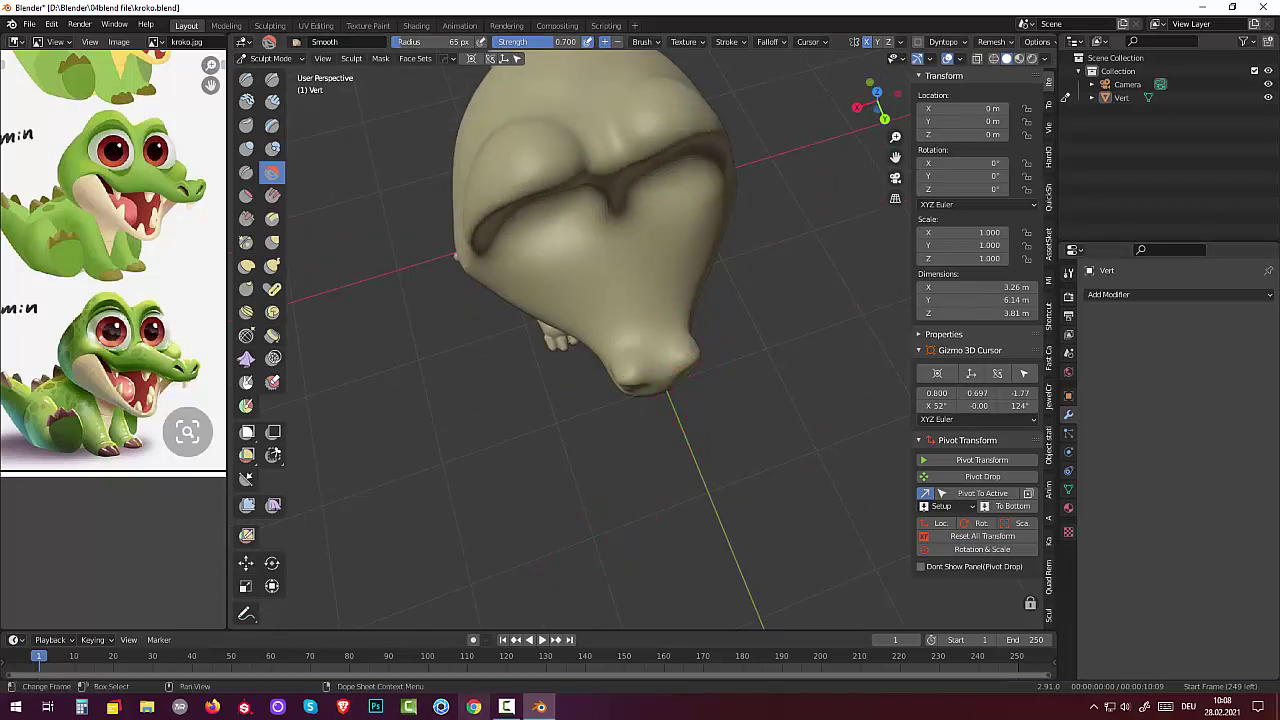
{"action": "left_click", "coordinate": [513, 714]}
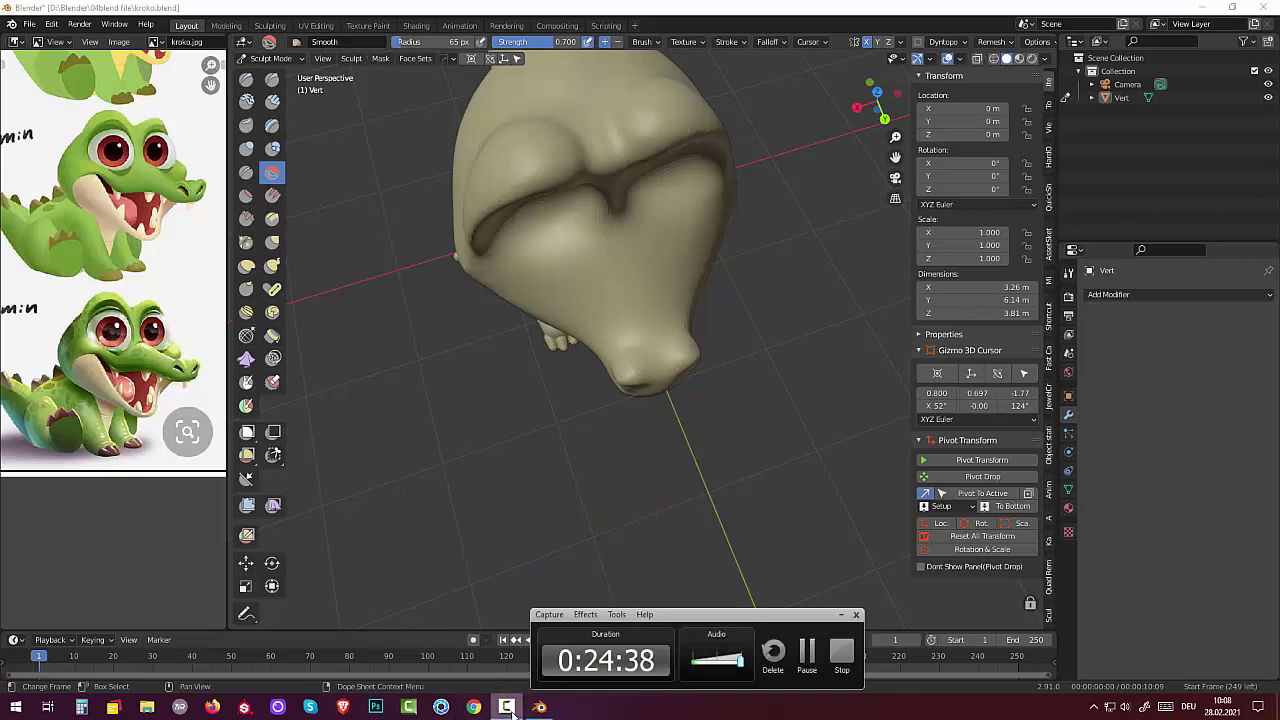